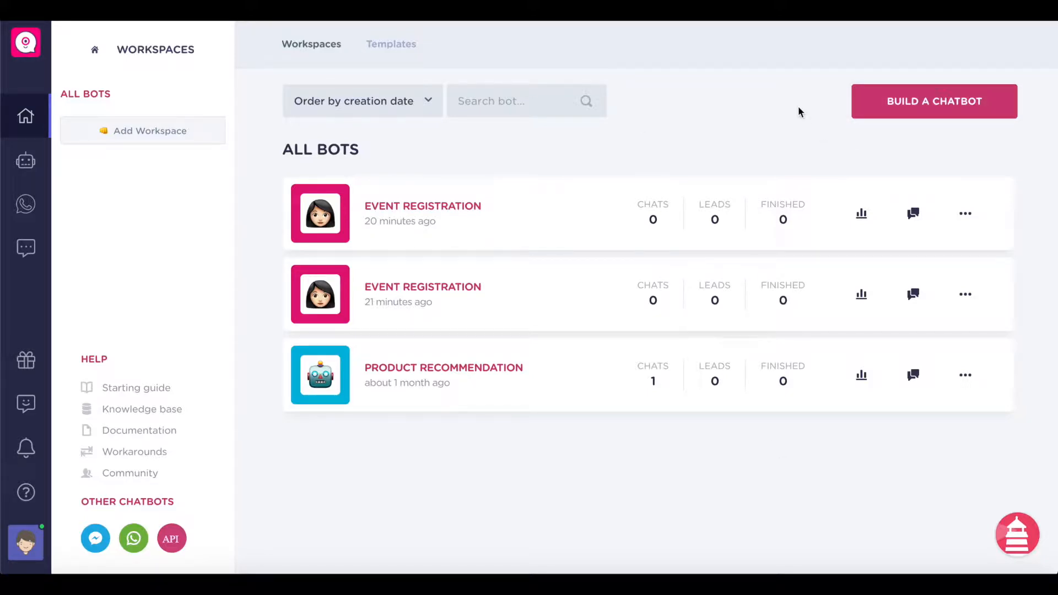
- Browse the chatbot templates and create a new bot from the Customer Feedback template
left_click(406, 45)
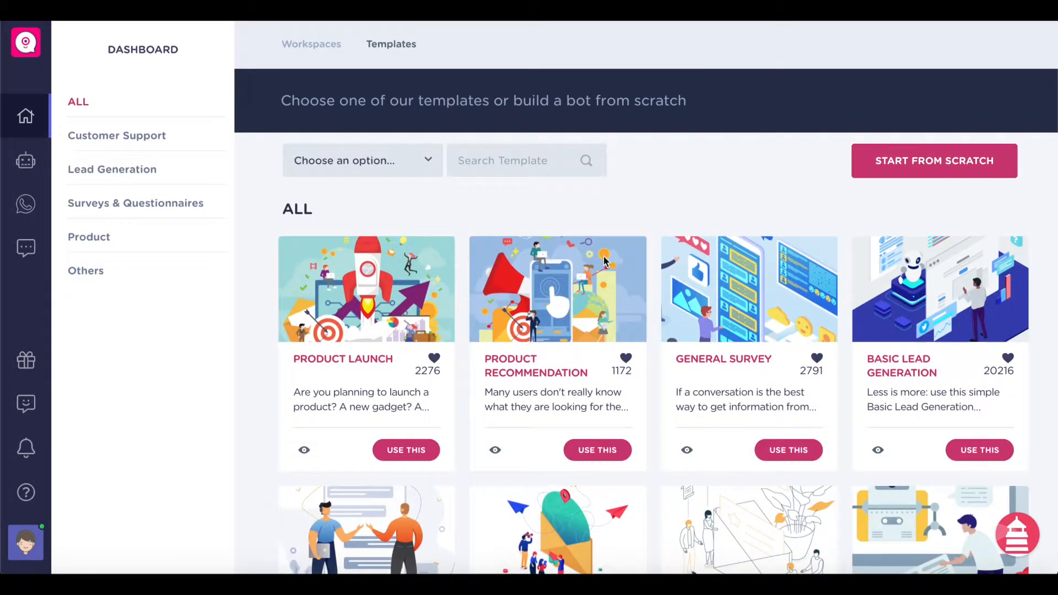
scroll(651, 295, "down", 7)
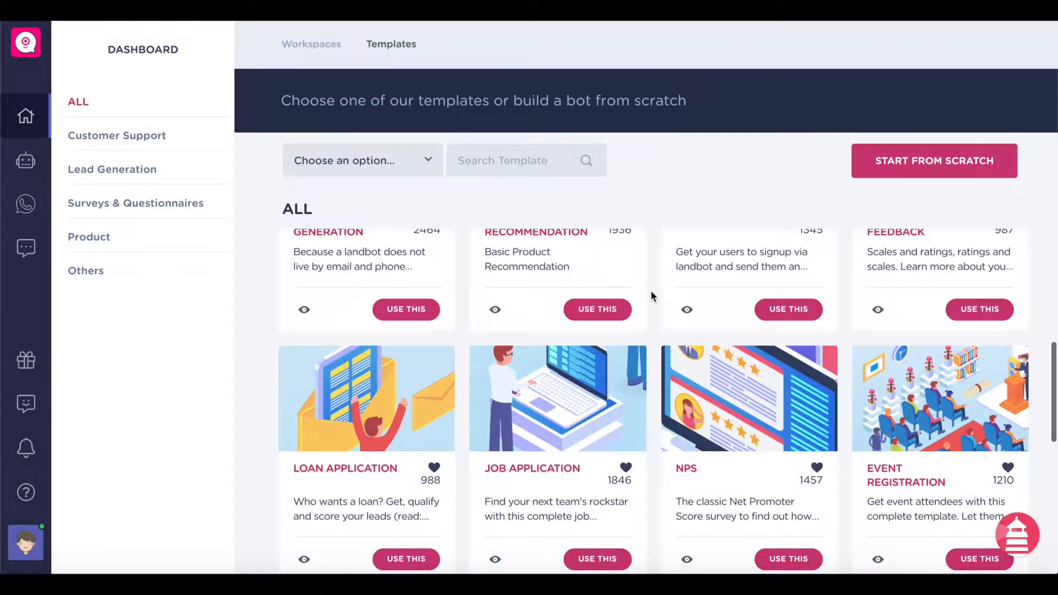
scroll(651, 296, "down", 5)
scroll(651, 290, "down", 4)
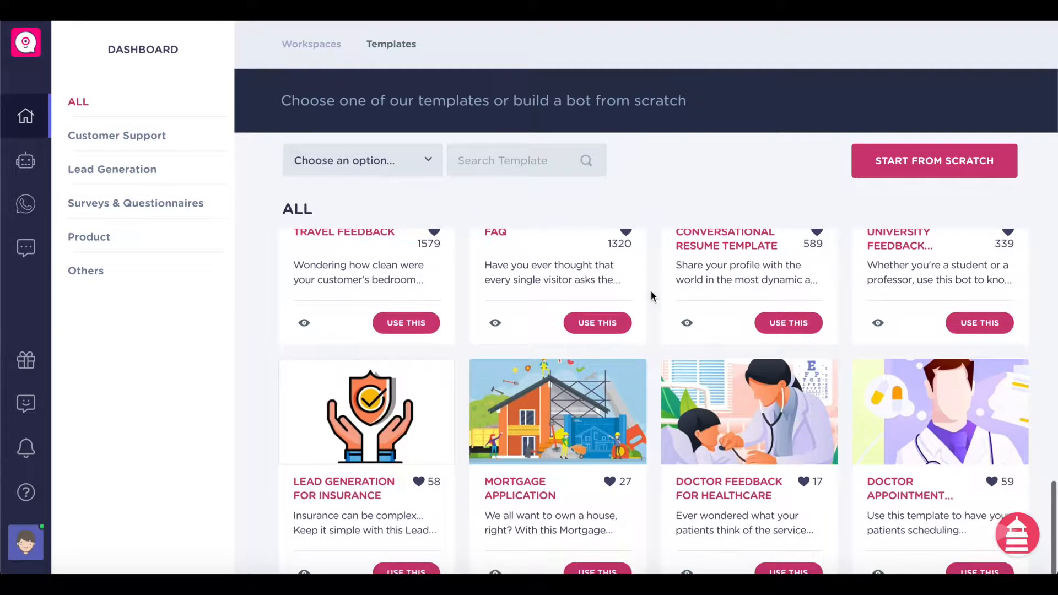
scroll(651, 290, "up", 12)
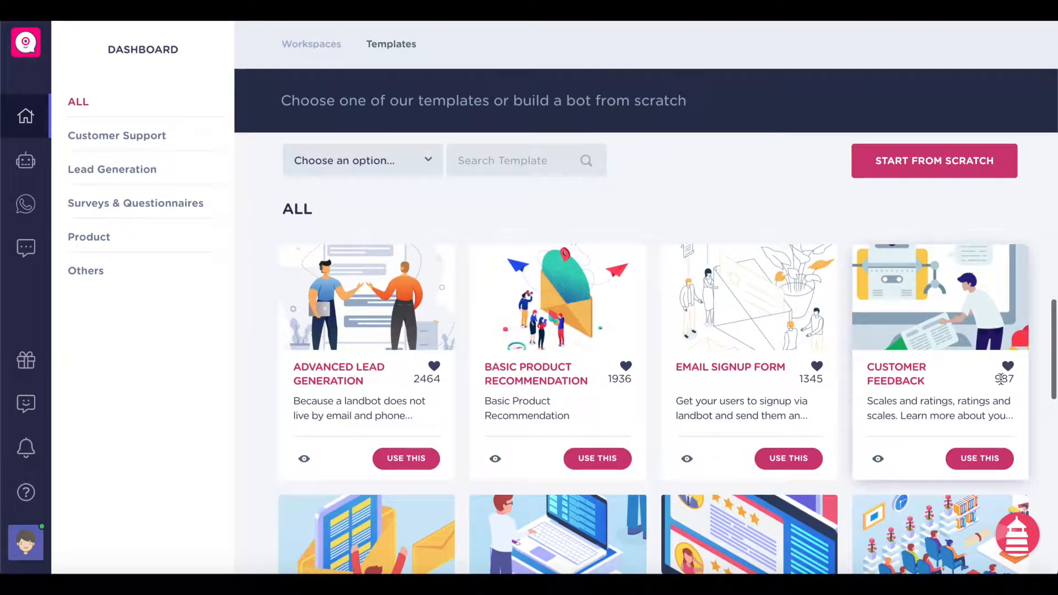
left_click(969, 458)
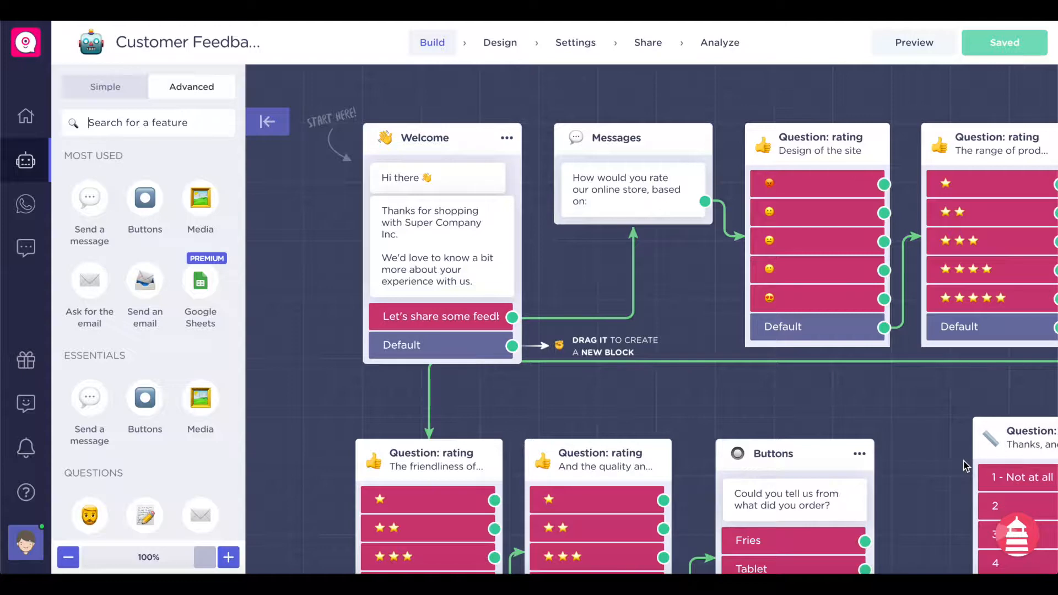
- Examine the template's conversation flow at 90% zoom, from the Welcome block through the rating, scale, text and email questions
scroll(890, 425, "right", 5)
scroll(891, 425, "down", 2)
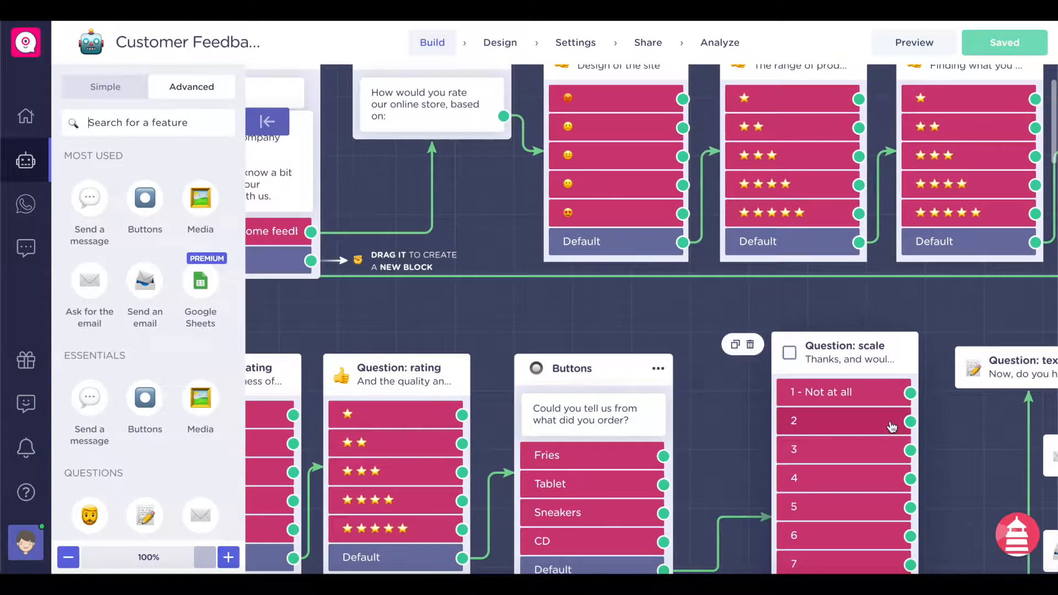
scroll(696, 331, "down", 3)
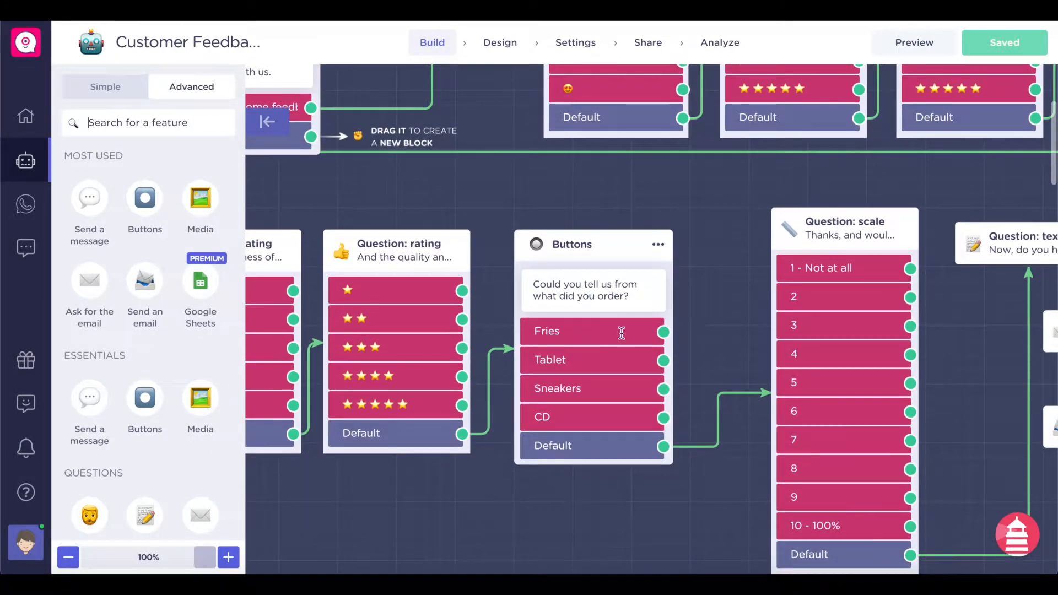
scroll(624, 334, "left", 3)
left_click(69, 557)
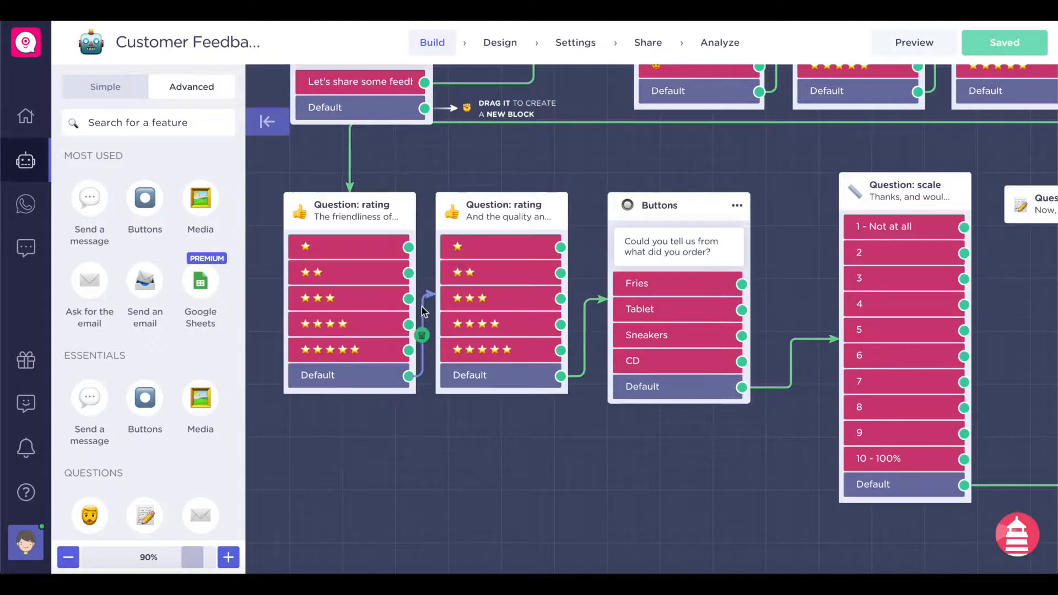
scroll(421, 306, "up", 3)
scroll(380, 303, "up", 2)
scroll(380, 302, "left", 1)
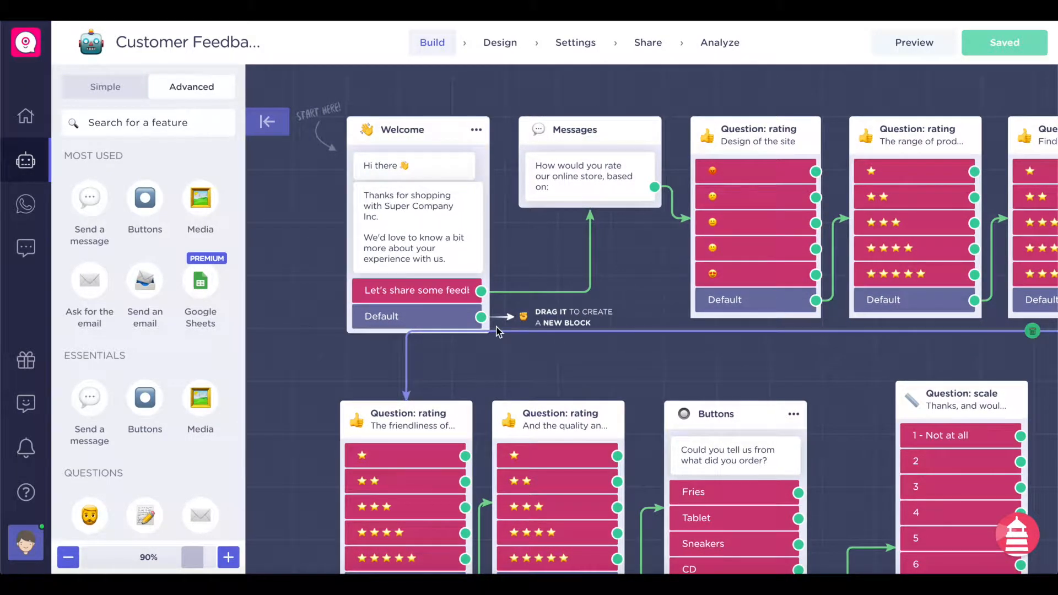
scroll(496, 330, "right", 6)
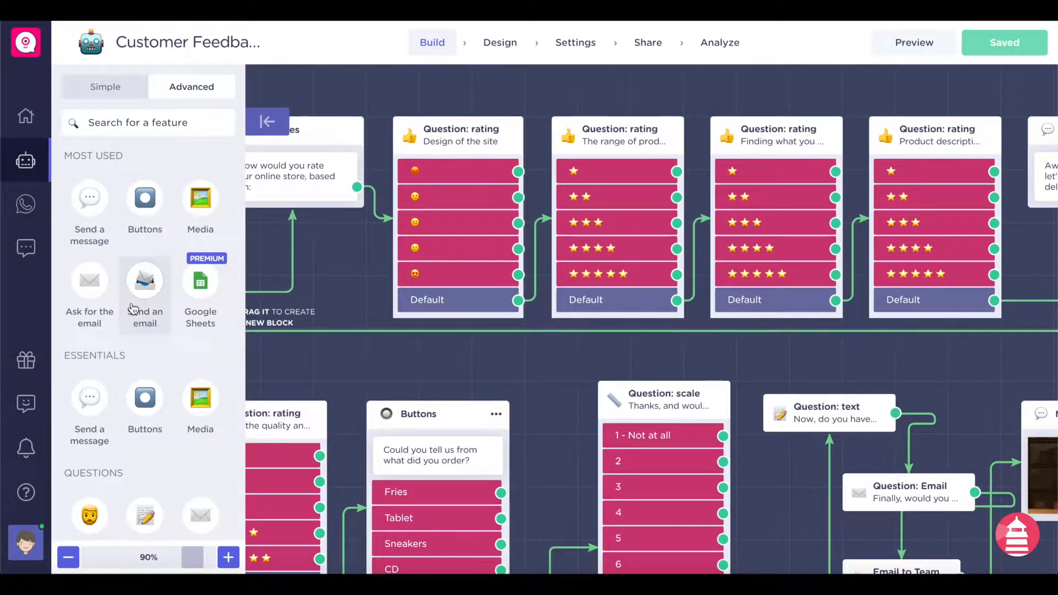
scroll(146, 275, "down", 2)
- Rename the chatbot as "Startup Feedback"
left_click(212, 38)
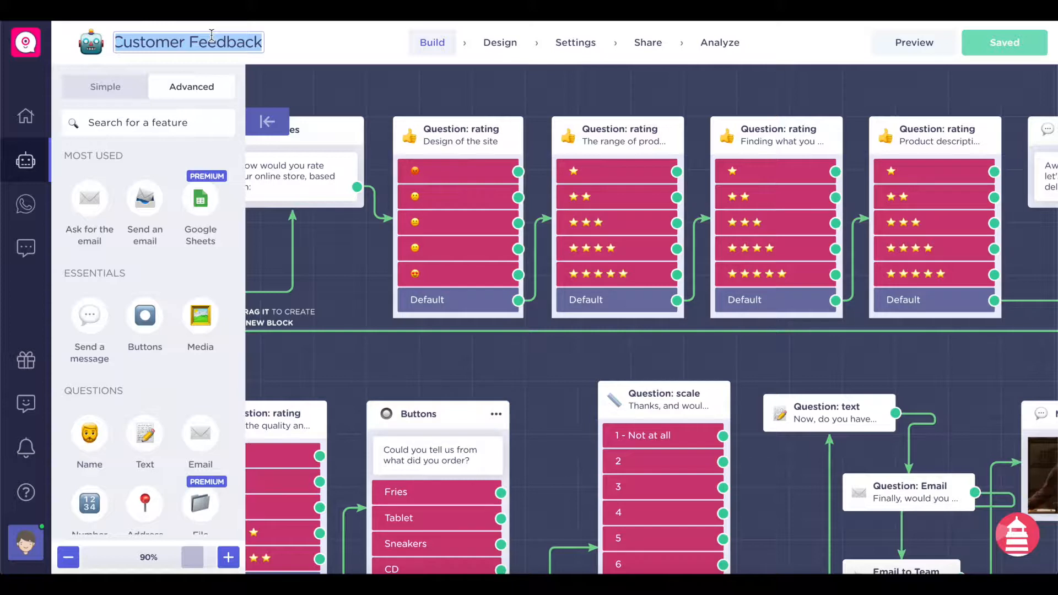
type("Product Feed")
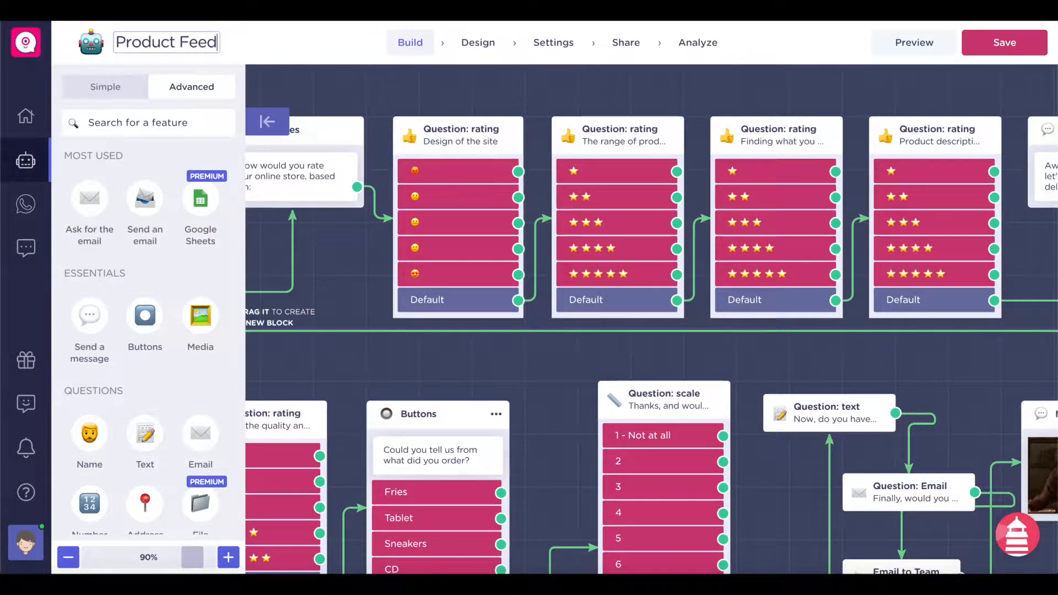
key("ctrl+a")
type("Startup Feedba")
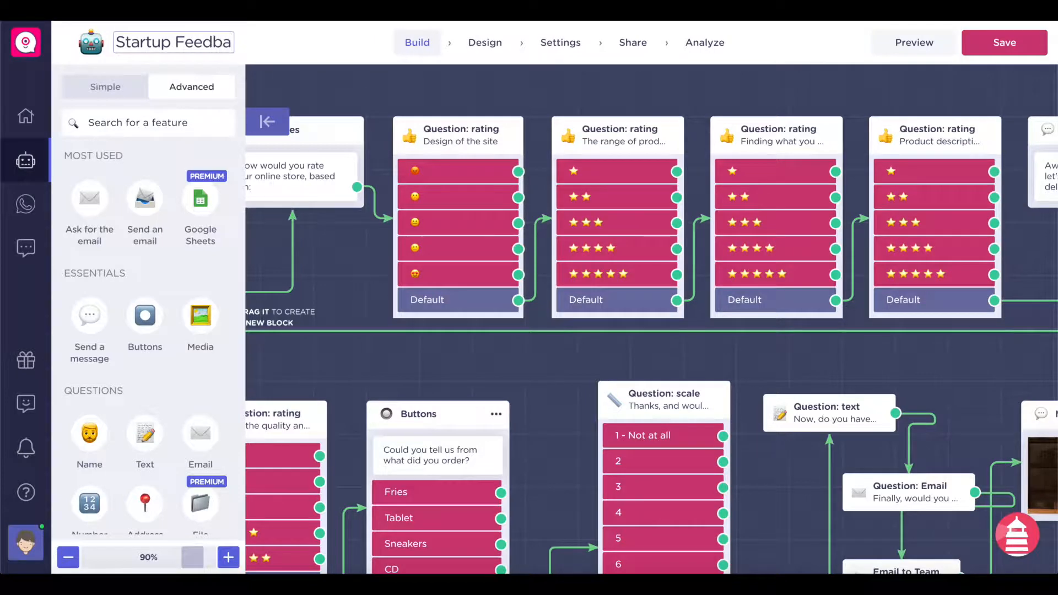
type("ck")
left_click(340, 64)
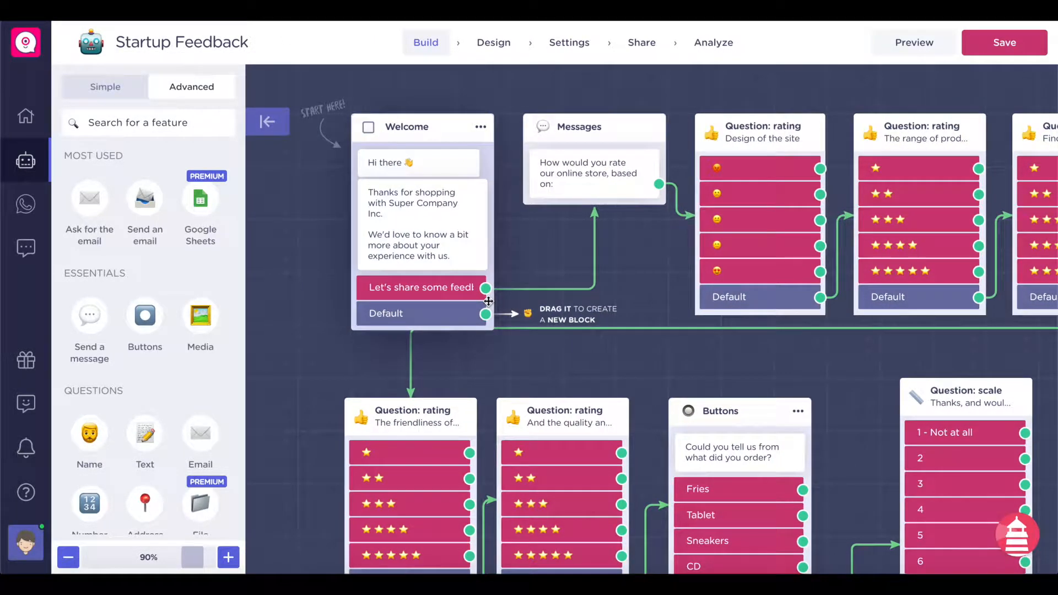
- Inspect the editable texts of the Welcome and Messages blocks and open the welcome message's advanced buttons editor
scroll(486, 301, "down", 1)
scroll(487, 300, "up", 1)
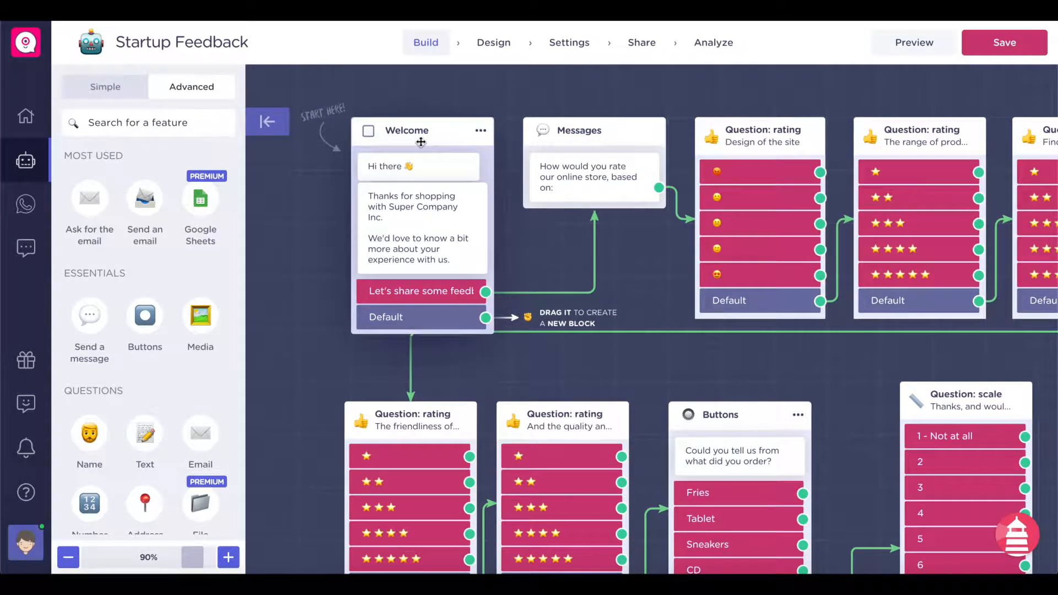
left_click(390, 167)
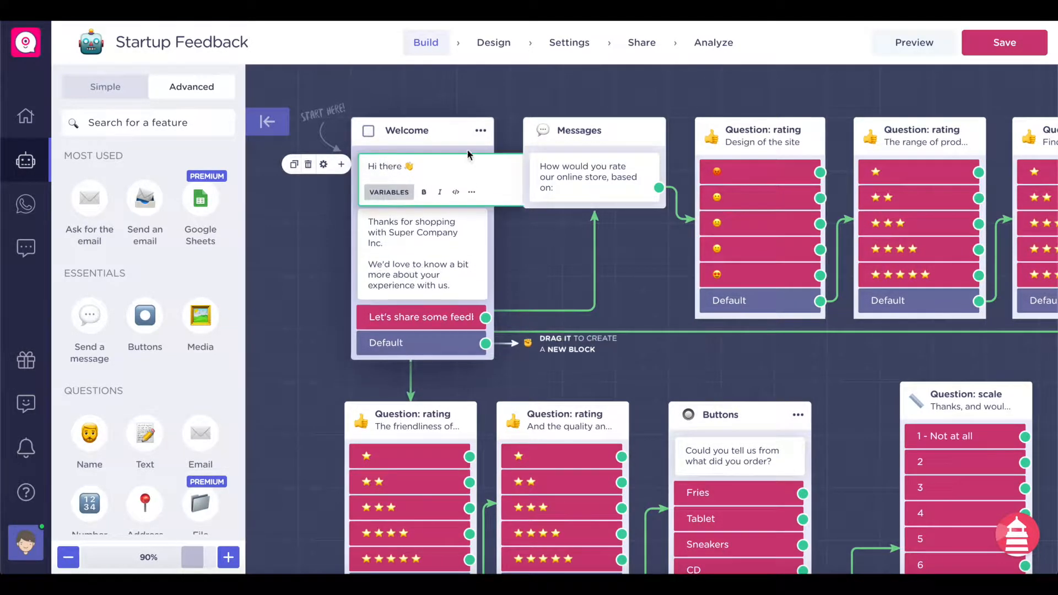
left_click(450, 244)
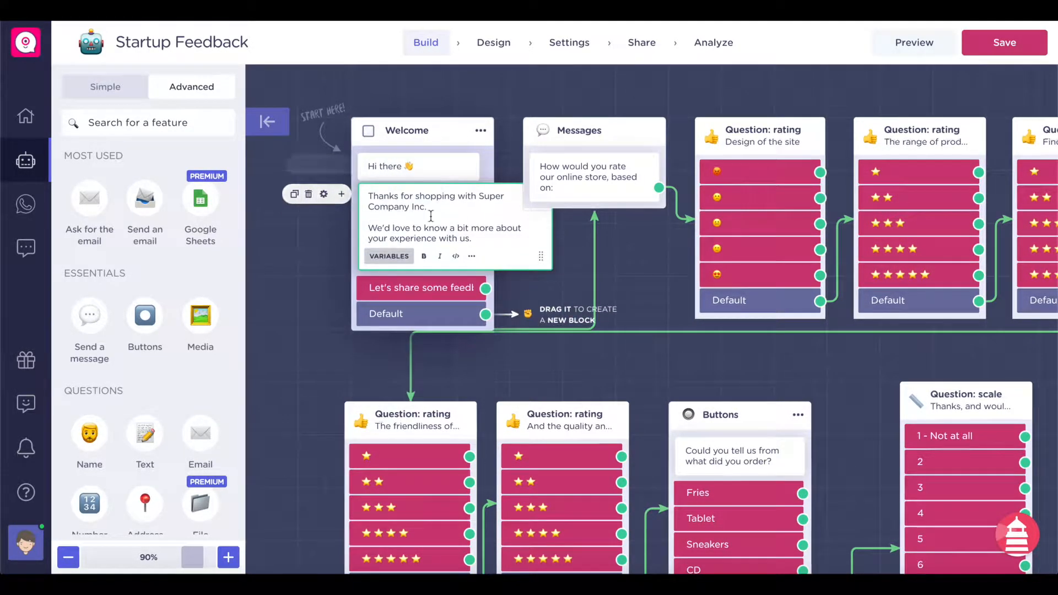
left_click(430, 301)
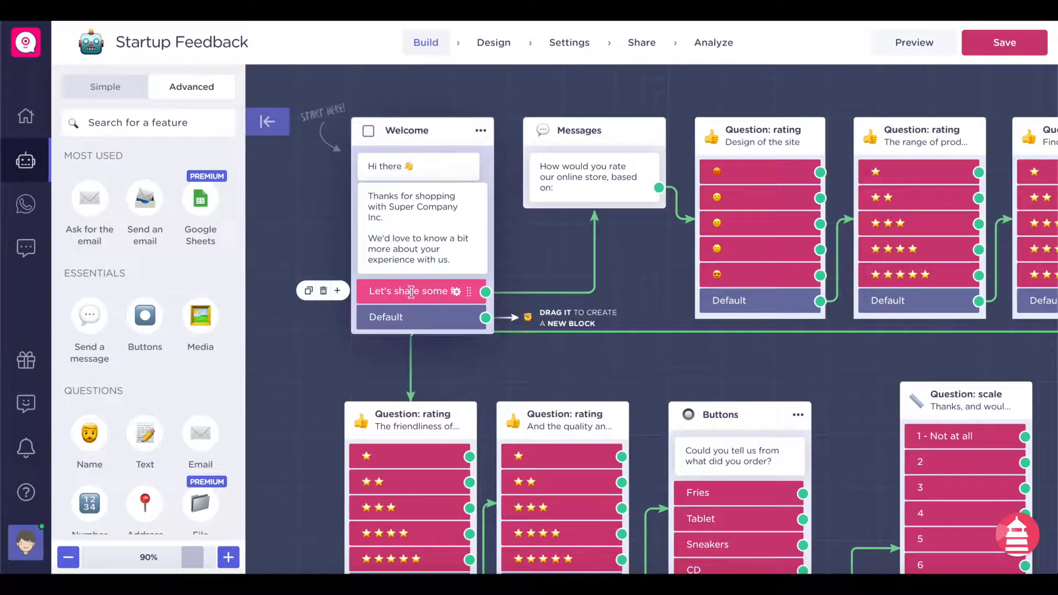
double_click(407, 290)
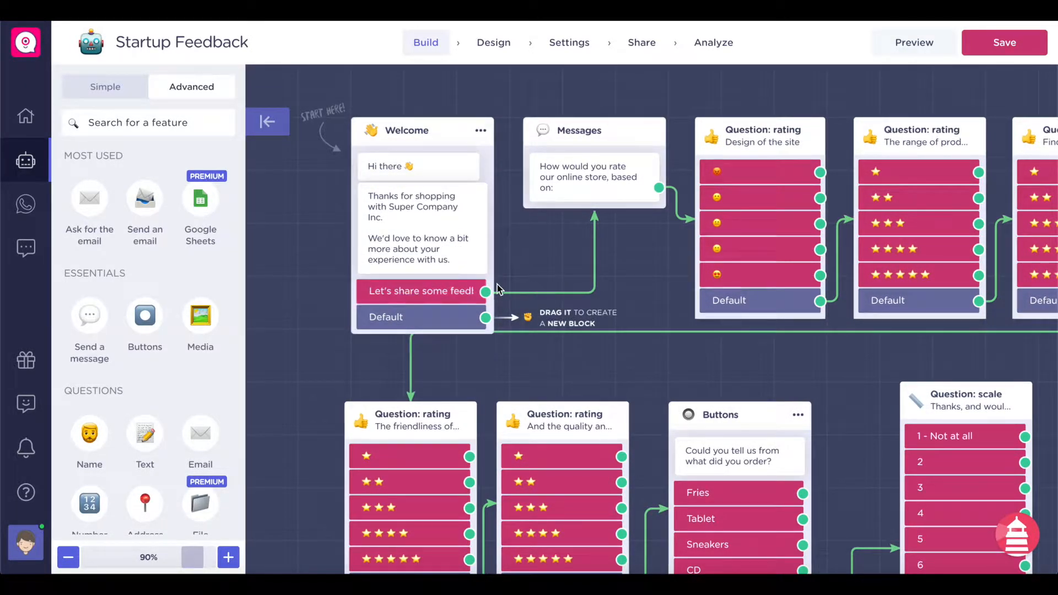
left_click(497, 284)
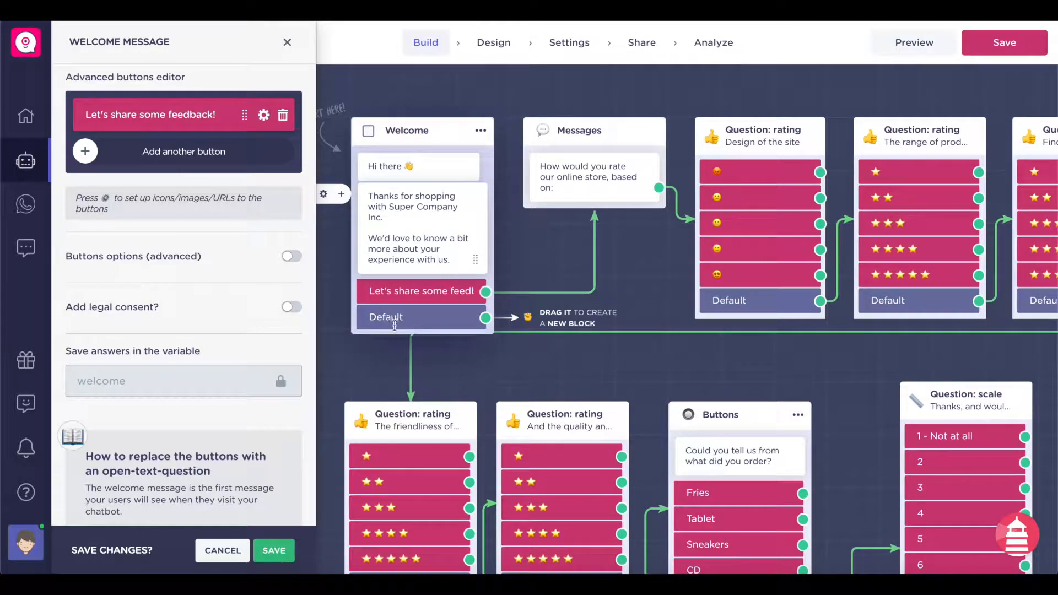
left_click(615, 178)
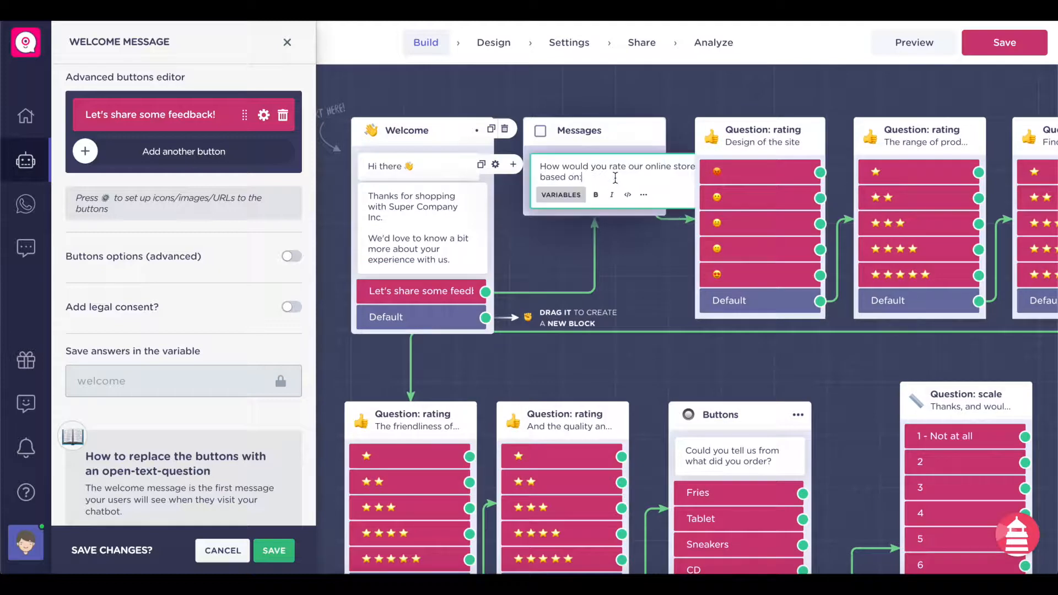
left_click(636, 298)
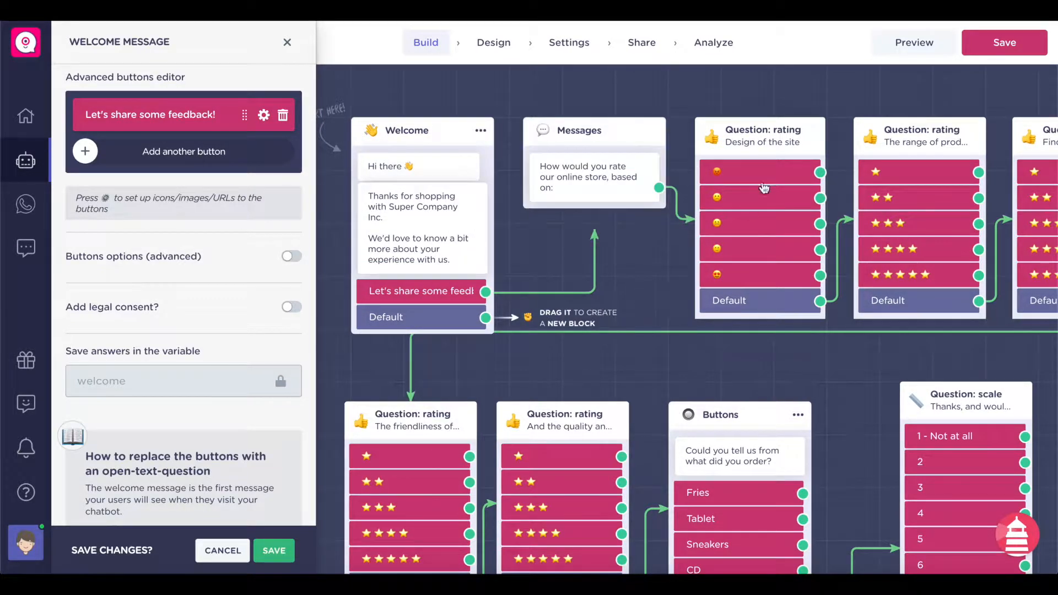
- Follow the flow through the rating questions, delivery message and product question to examine how the blocks connect
scroll(750, 159, "right", 2)
scroll(749, 159, "right", 8)
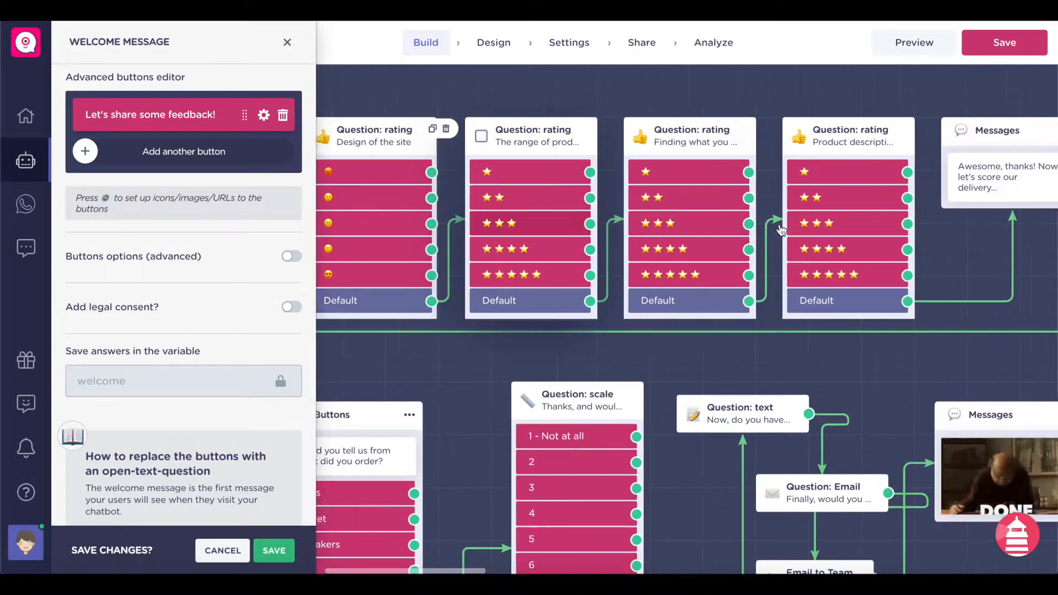
scroll(590, 243, "left", 6)
scroll(670, 185, "right", 8)
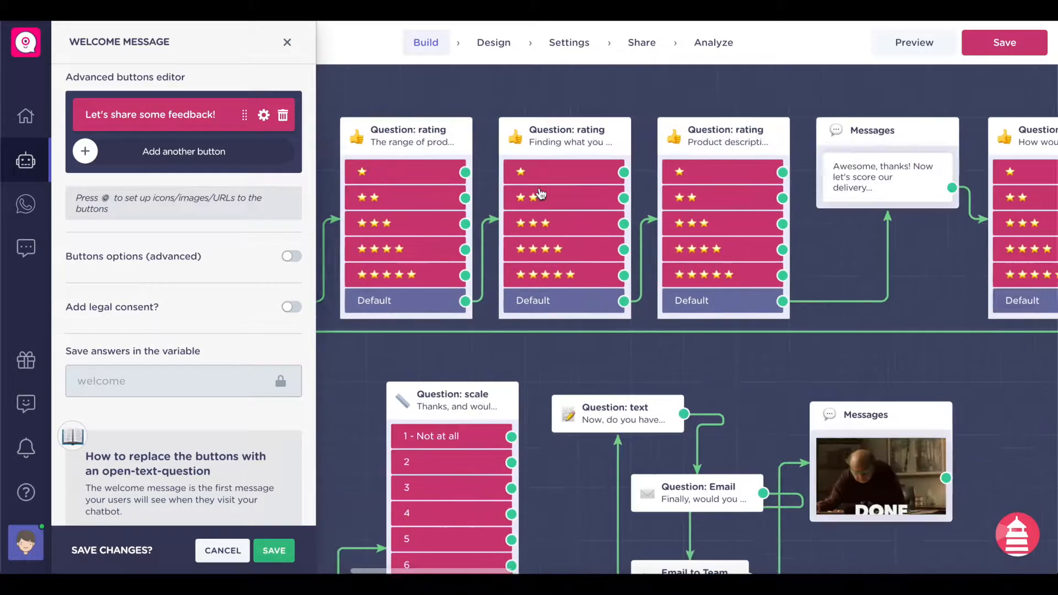
scroll(664, 215, "right", 5)
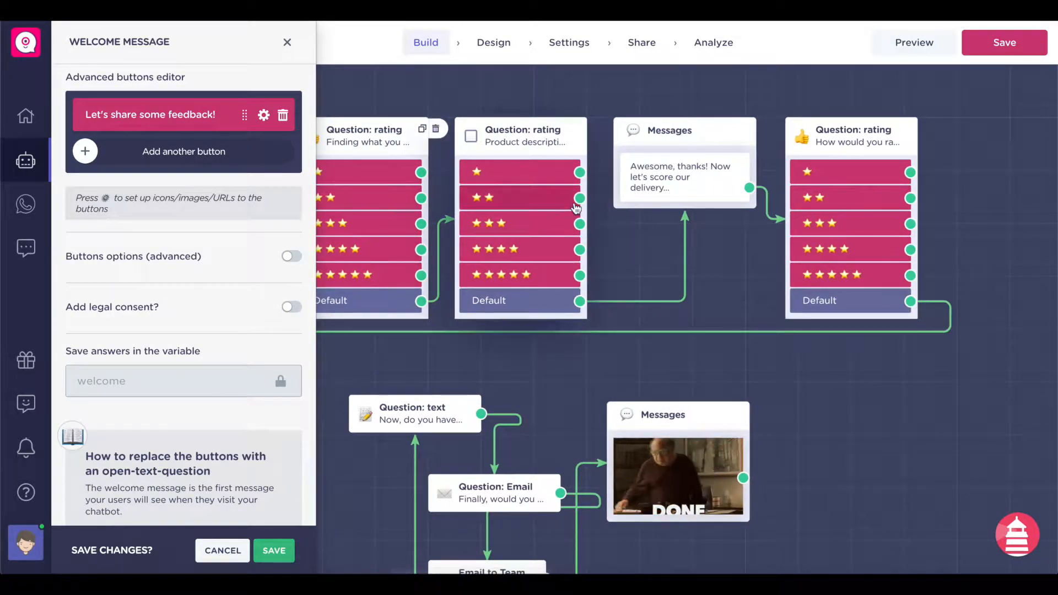
scroll(686, 151, "down", 1)
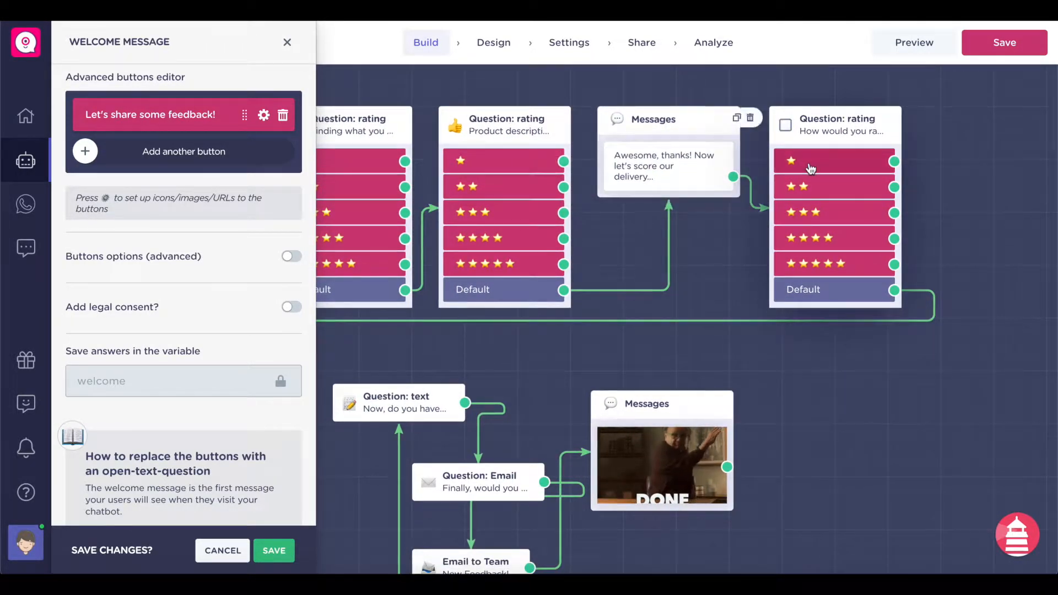
scroll(772, 138, "down", 5)
scroll(810, 163, "left", 15)
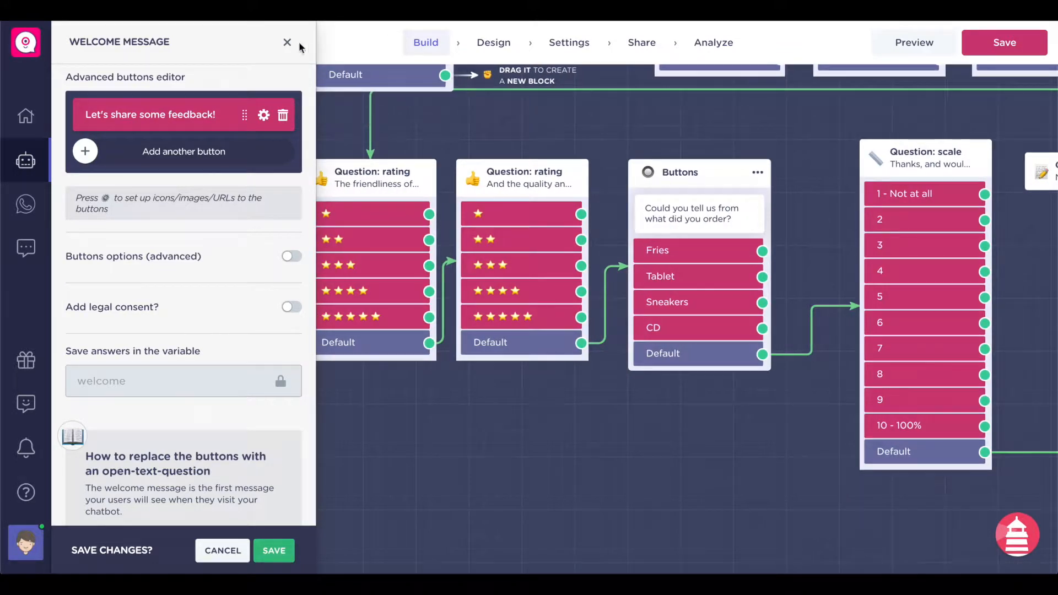
- Close the welcome message settings and shift the Welcome block slightly up and to the left on the canvas
left_click(287, 42)
scroll(422, 312, "up", 5)
scroll(421, 312, "down", 1)
scroll(422, 312, "up", 1)
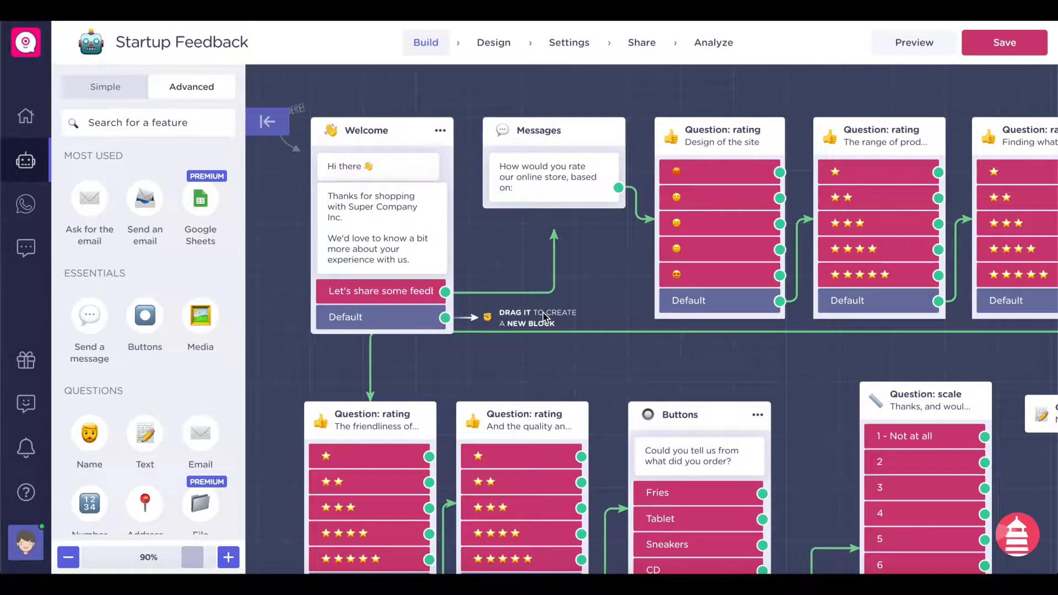
left_click_drag(415, 140, 402, 127)
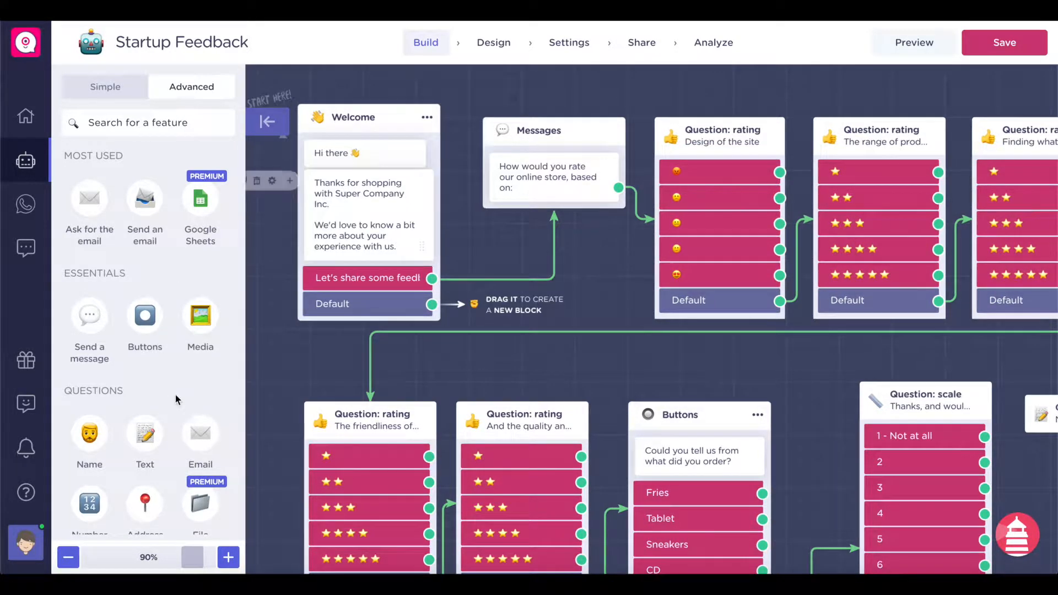
- Replace the company name "Super Company Inc." in the Welcome block's thank-you message with "Nocode Hq"
scroll(135, 387, "down", 5)
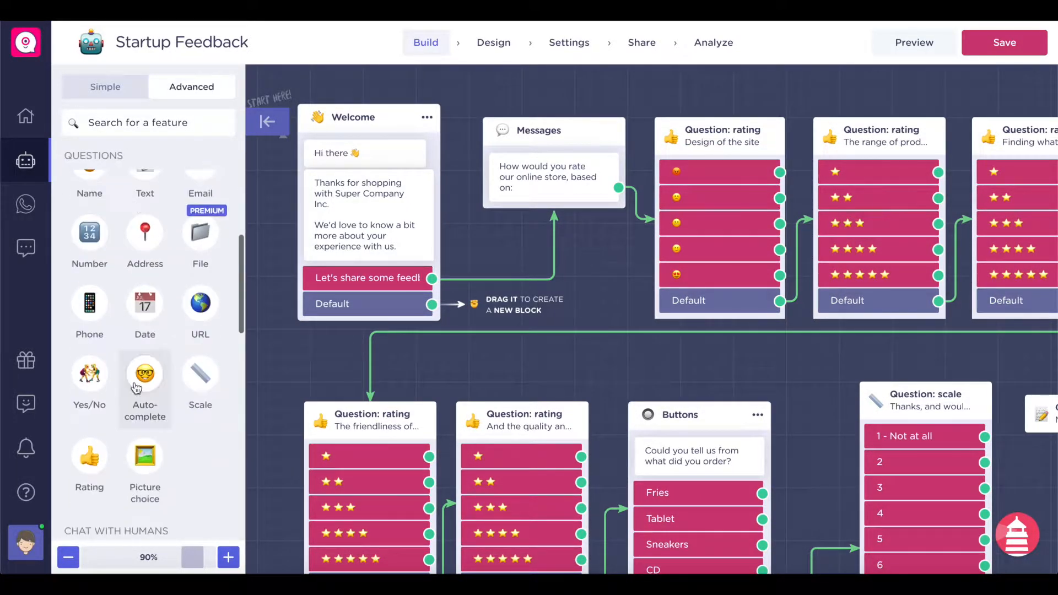
scroll(147, 276, "up", 6)
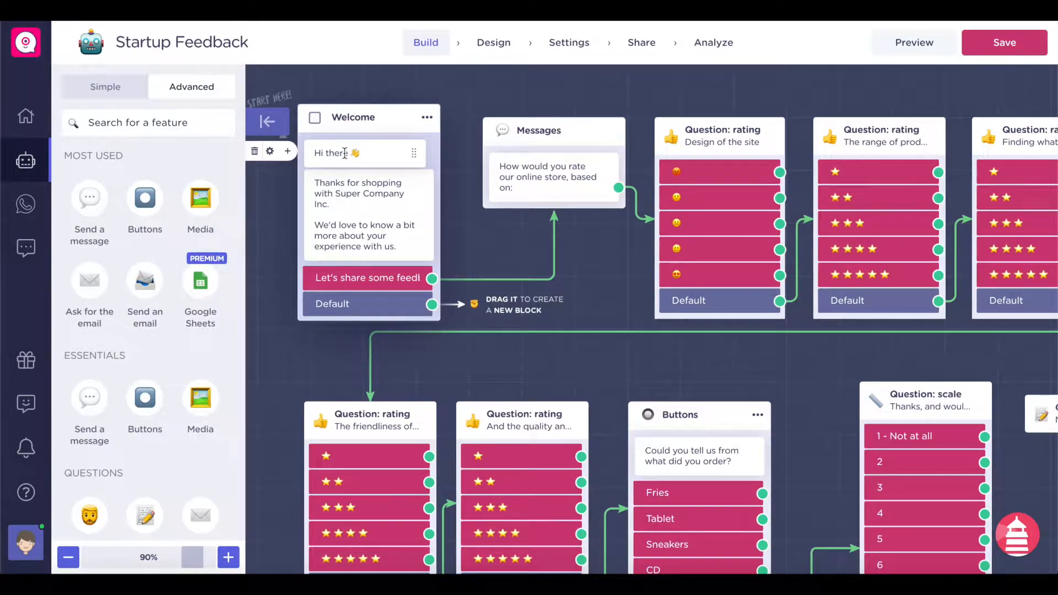
left_click(377, 192)
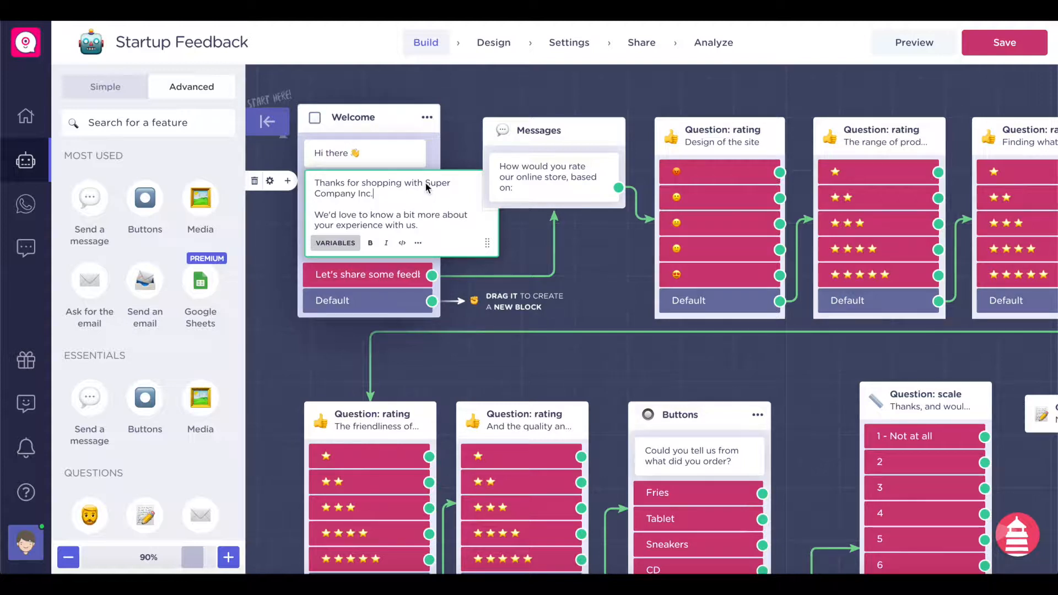
left_click_drag(412, 185, 437, 194)
type("Nocode Hq")
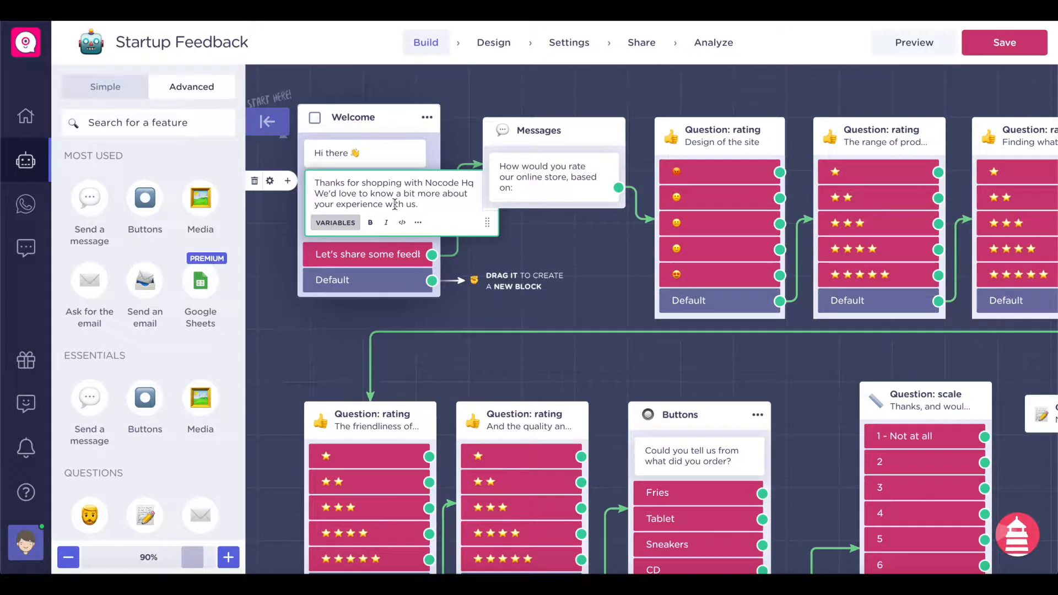
- Change the label of the Welcome block's feedback button to "Let's Go"
left_click(356, 255)
triple_click(357, 254)
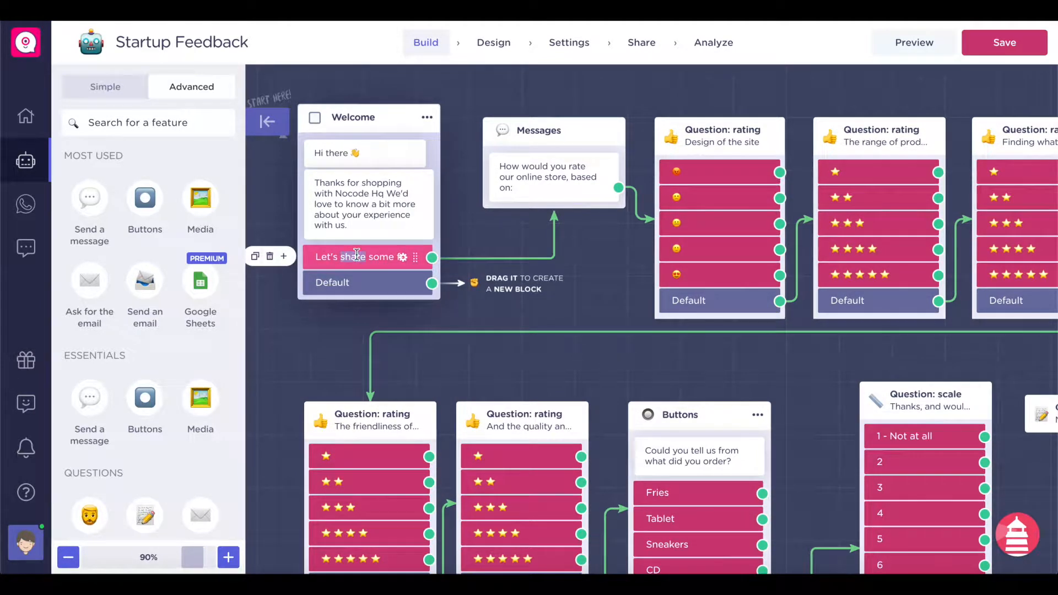
key("BackSpace")
type("Let's Go")
key("Return")
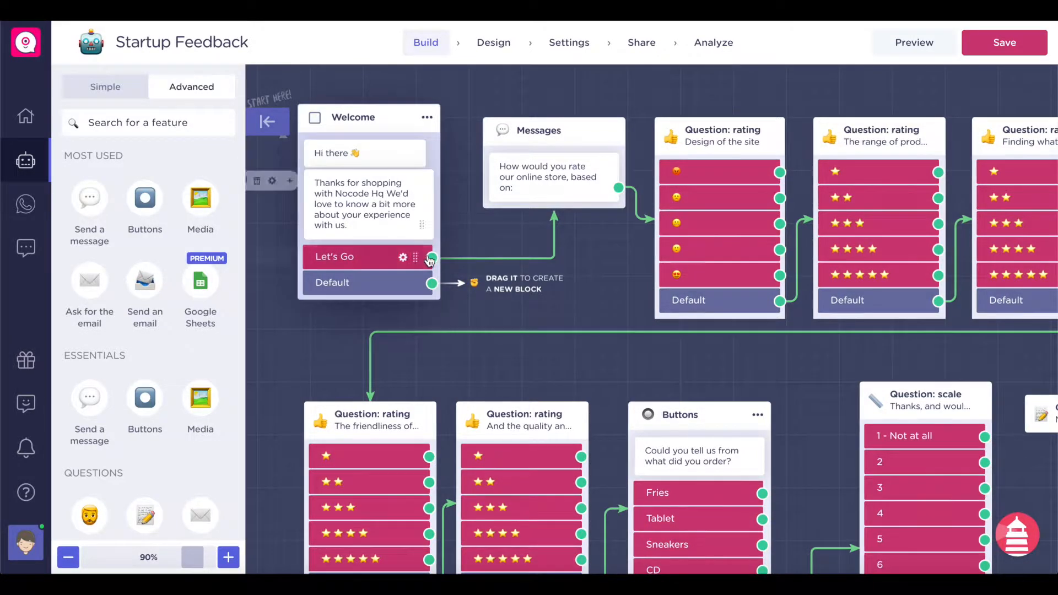
- Replace the text of the Messages block after the Welcome block with "How would you rate your experienc with nocode HQ:"
left_click_drag(432, 257, 551, 173)
left_click(554, 172)
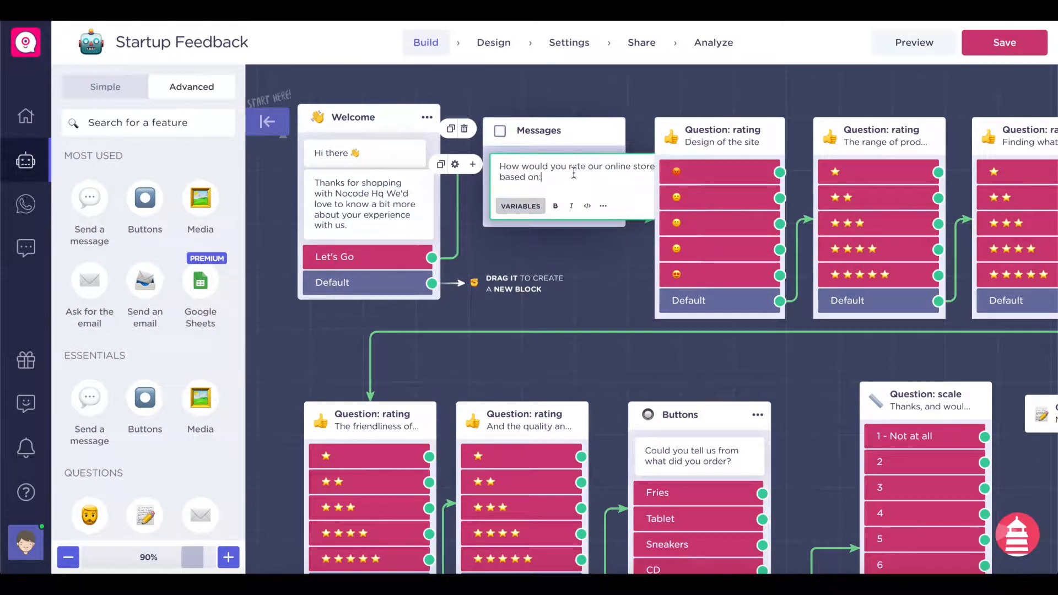
key("ctrl+a")
type("Ho")
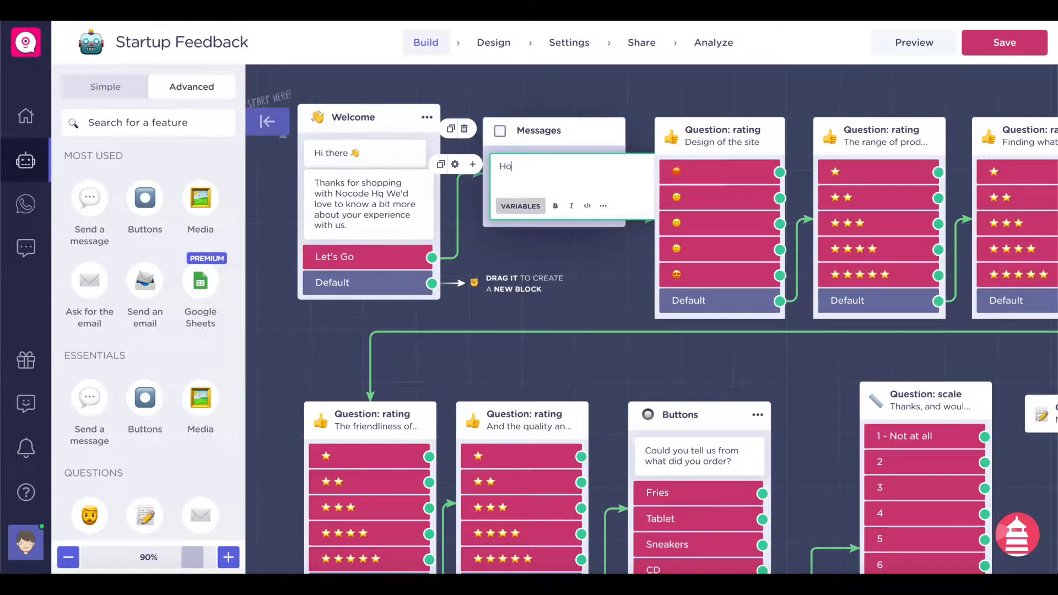
type("w yould you rate the")
key("BackSpace")
key("BackSpace")
key("BackSpace")
type("your experience with nocode HQ:")
left_click(623, 290)
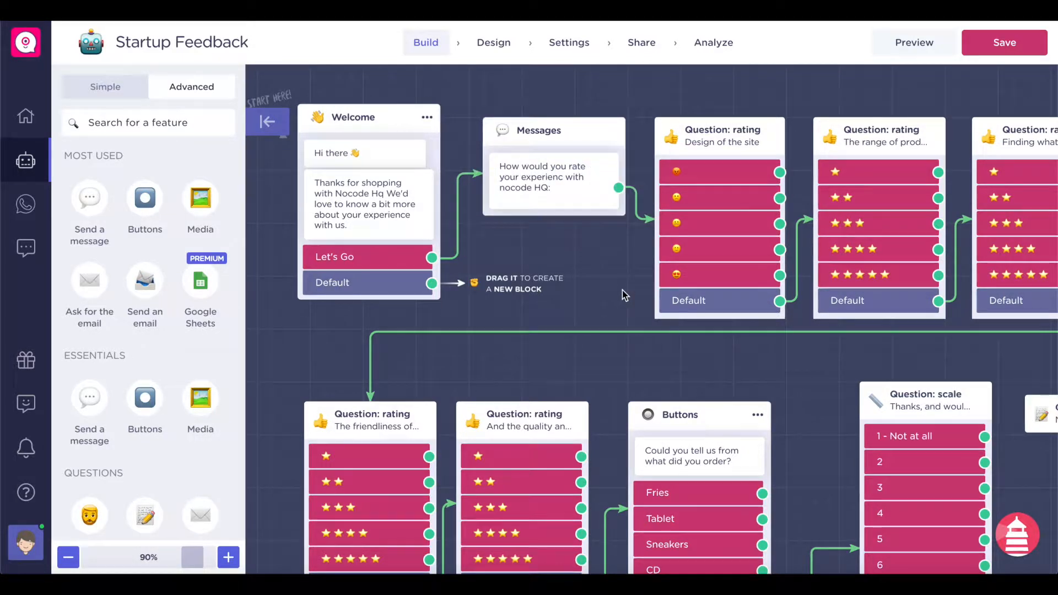
- Open the "Design of the site" rating question, keep its emoji scale and enter "How was your overall experience?" as the question text
scroll(623, 290, "right", 1)
left_click(680, 134)
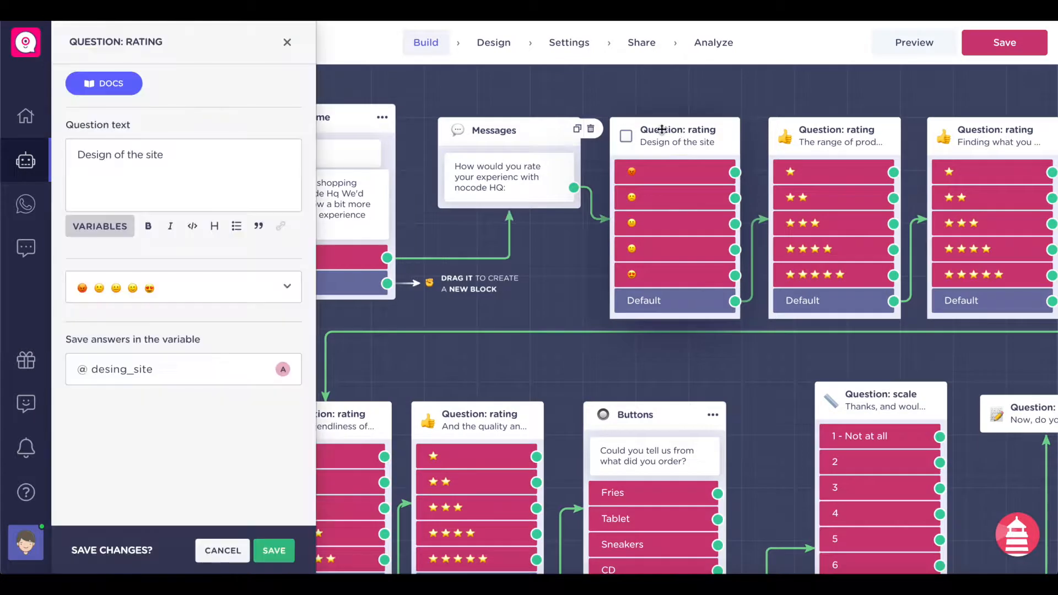
left_click(108, 287)
left_click(197, 315)
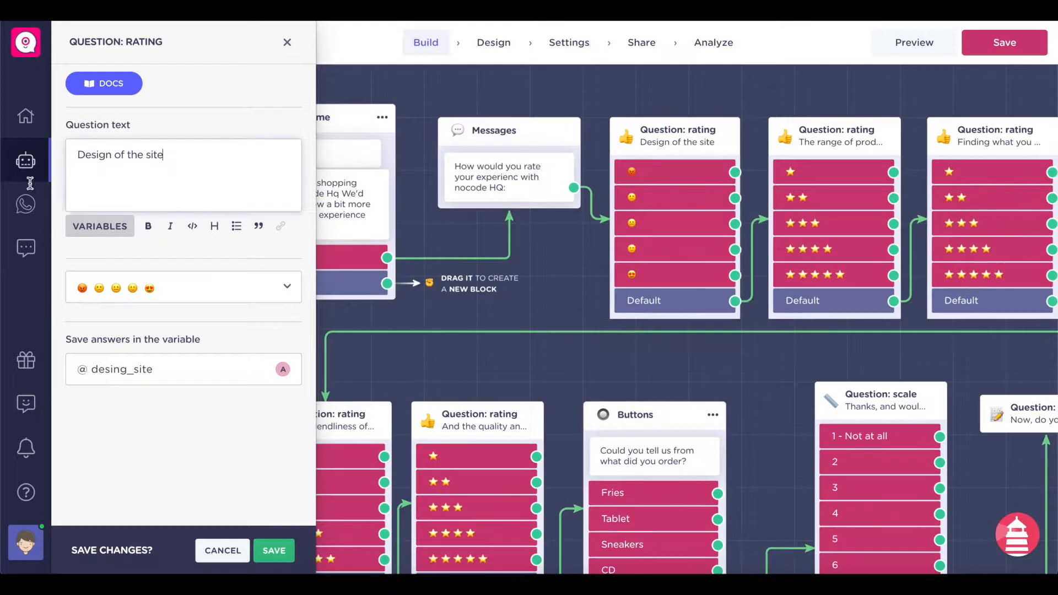
triple_click(176, 174)
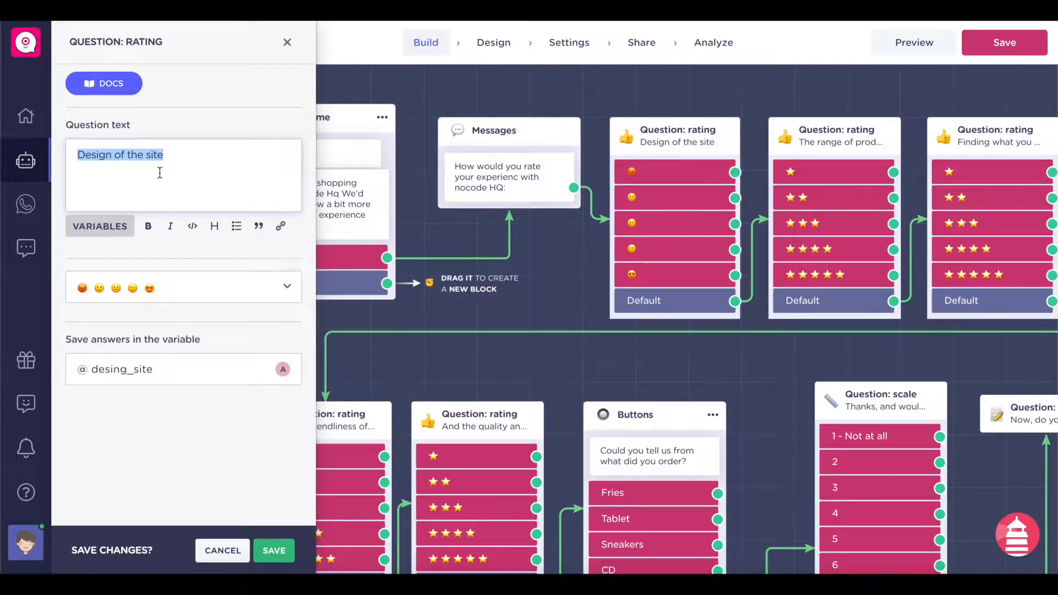
type("How was your")
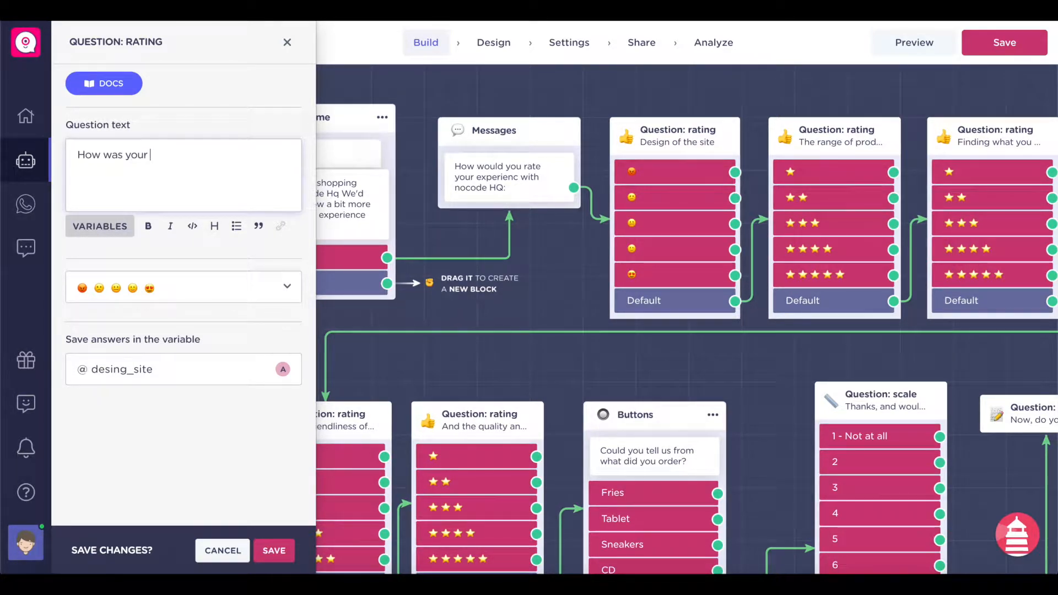
type(" overall experei")
key("BackSpace")
key("BackSpace")
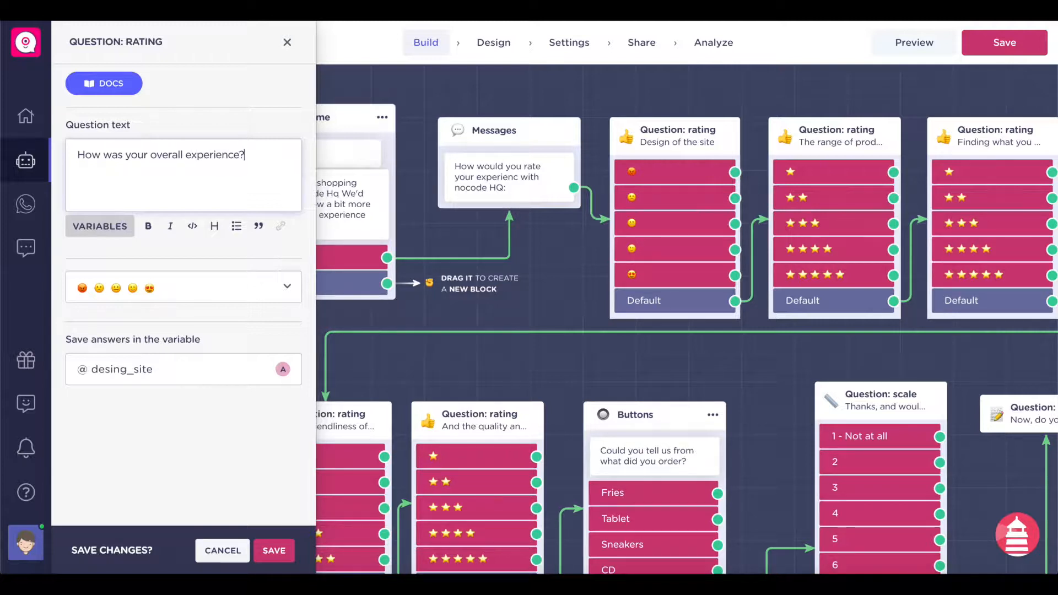
- Create a new variable named overallfeedback for the answers of the first rating question
left_click(165, 373)
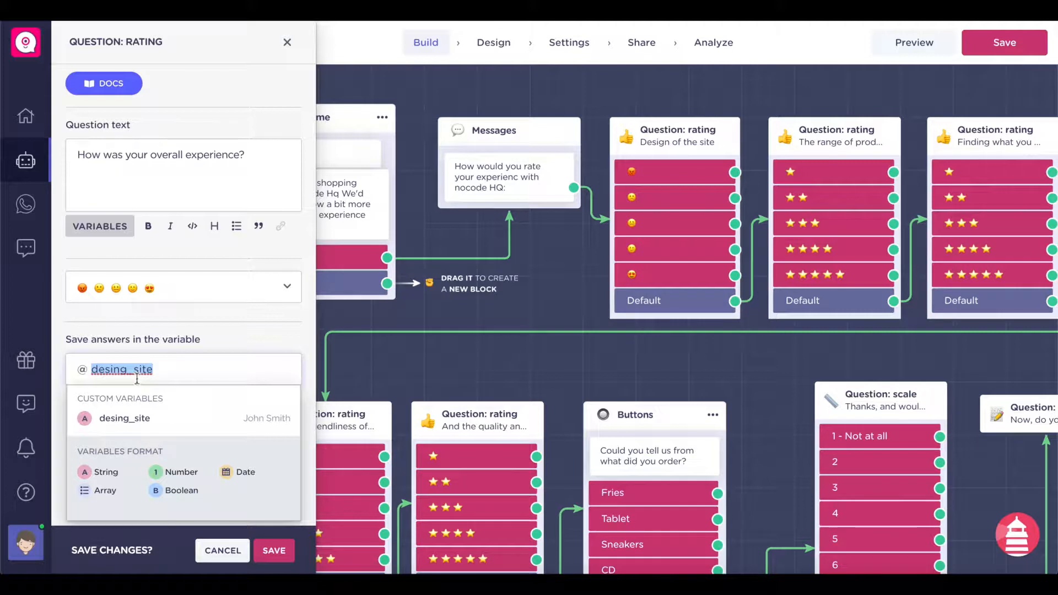
key("BackSpace")
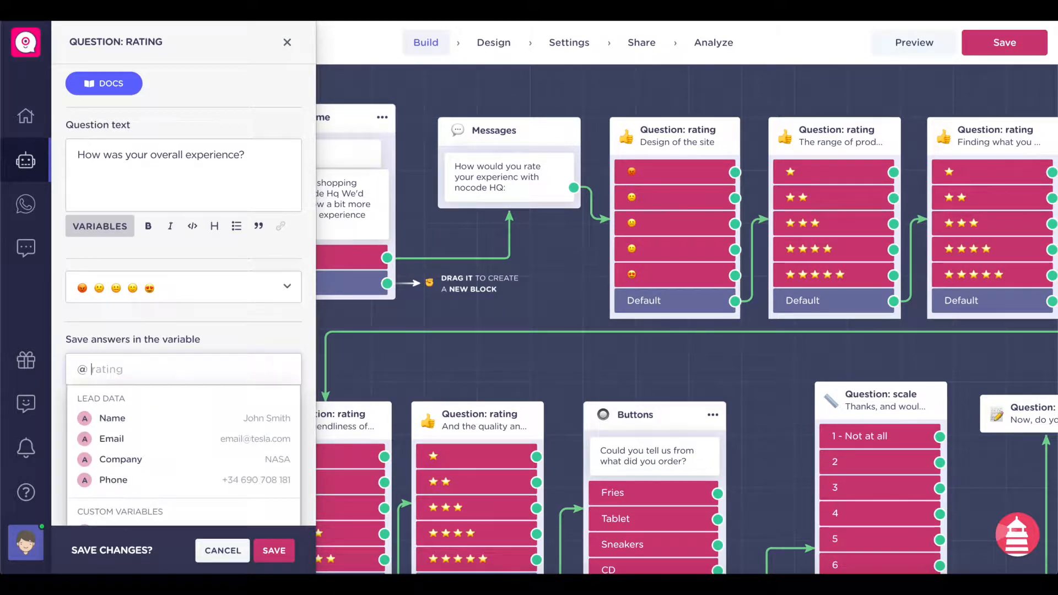
type("overallfeedbacl")
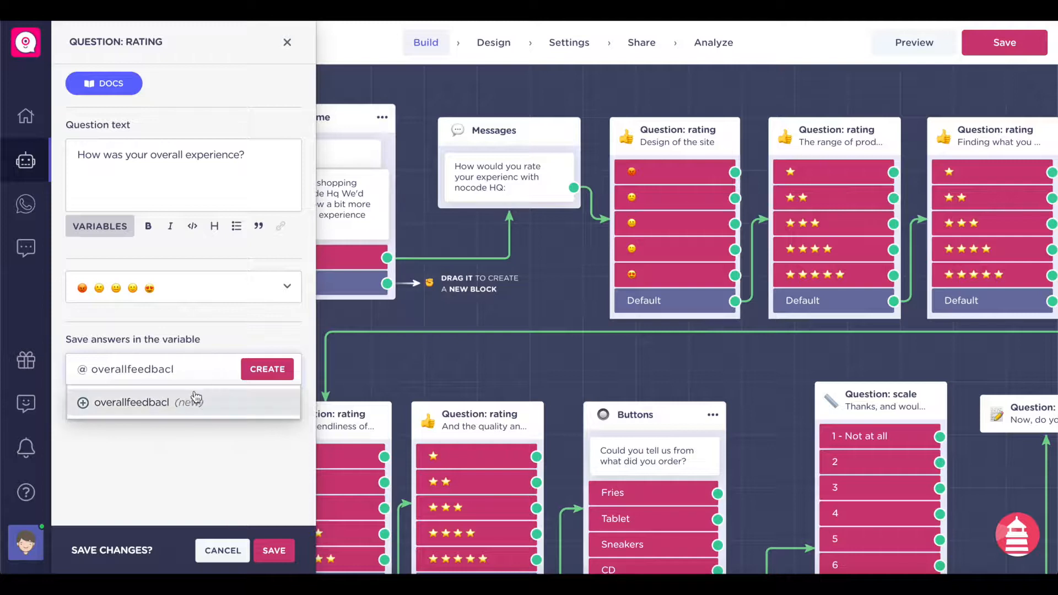
key("BackSpace")
type("k")
left_click(276, 371)
left_click(230, 402)
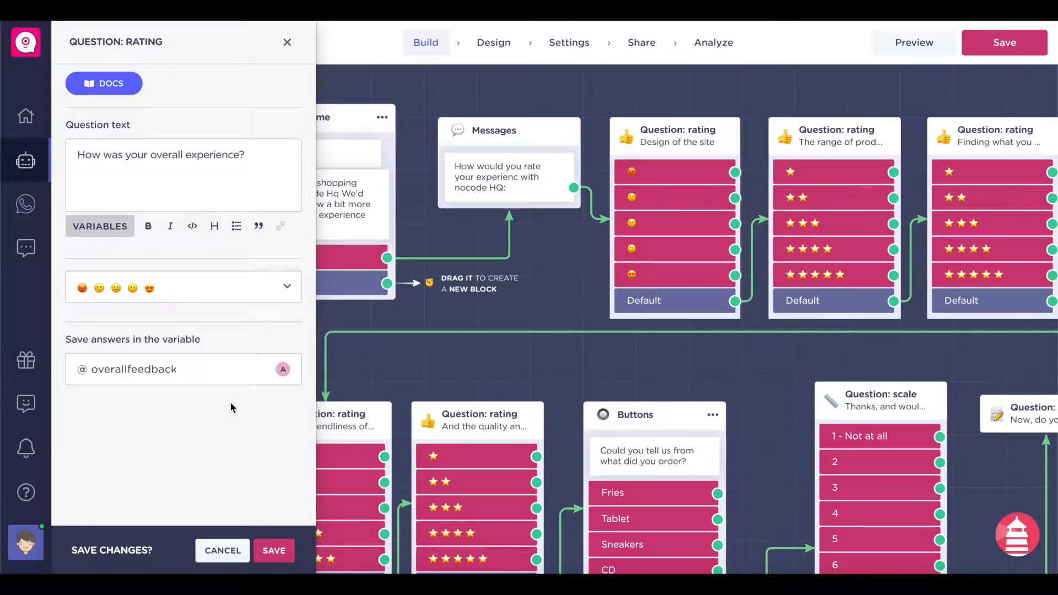
- Try branching a new block from the angry-face answer of the first rating question, dismiss it and close the question's settings
scroll(550, 288, "right", 1)
scroll(549, 287, "right", 2)
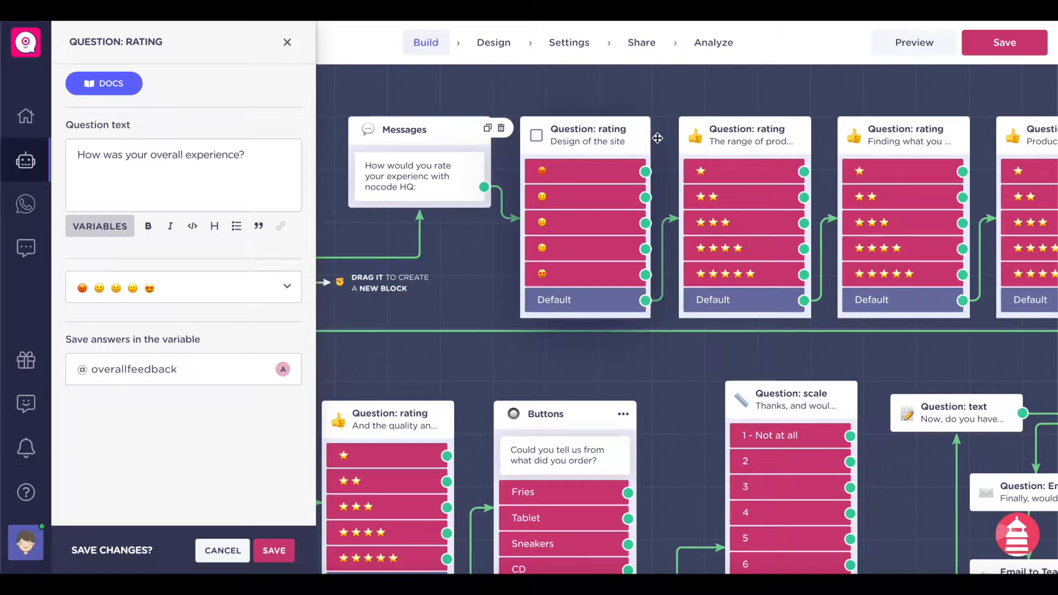
scroll(642, 141, "right", 1)
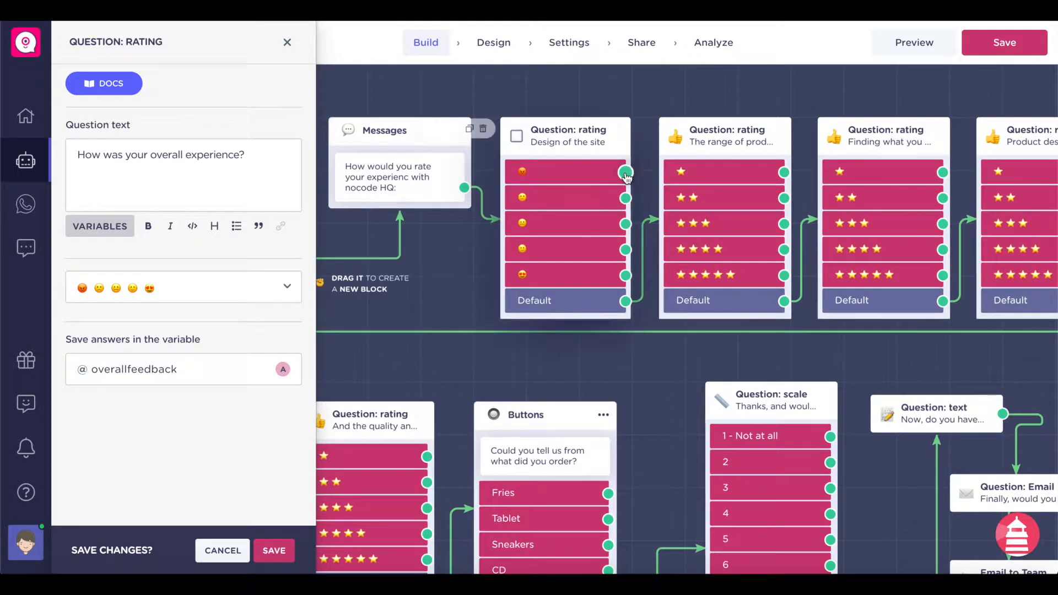
left_click_drag(626, 173, 650, 98)
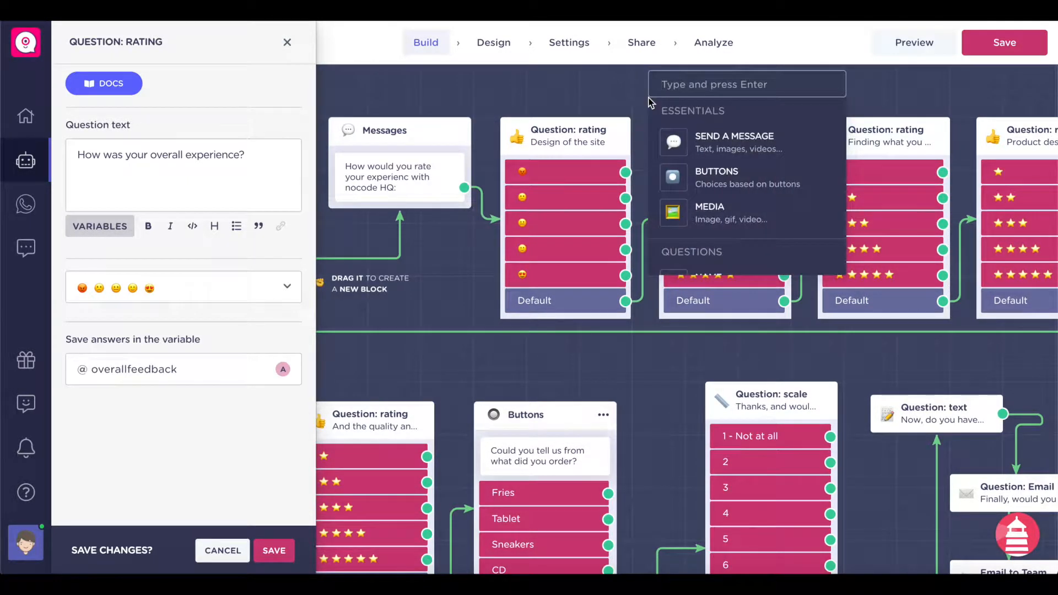
left_click(606, 104)
left_click(563, 331)
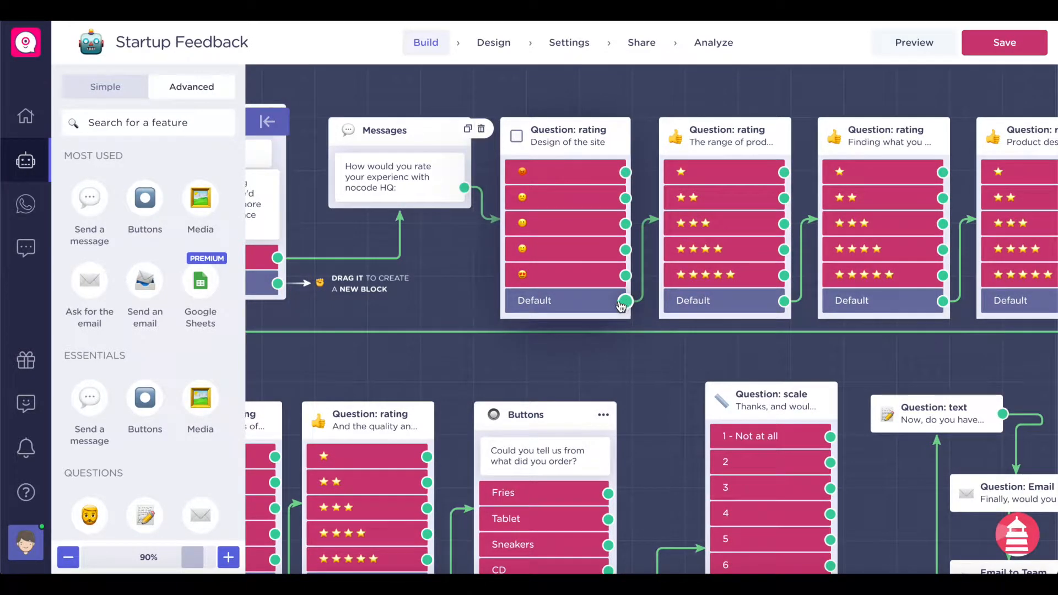
- Create a variable named productrange for saving the answers of the "The range of products" rating question
scroll(704, 135, "right", 1)
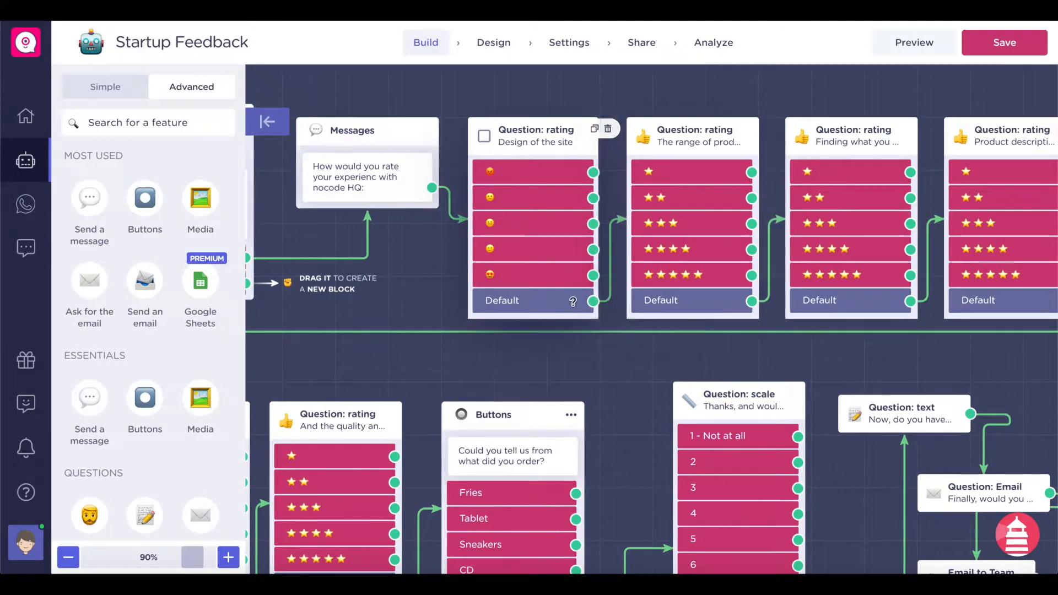
left_click(669, 136)
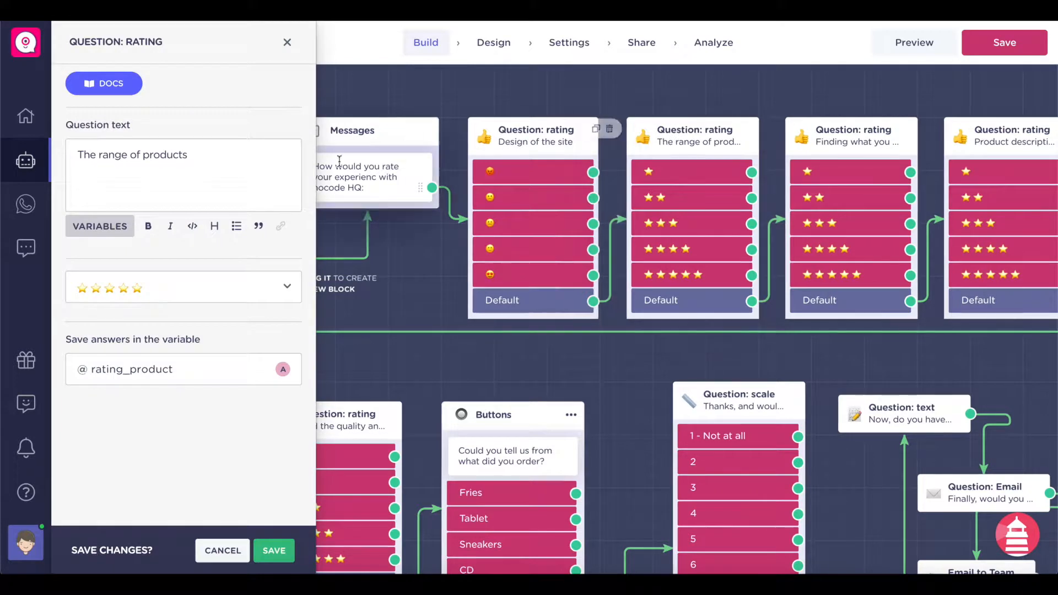
triple_click(252, 157)
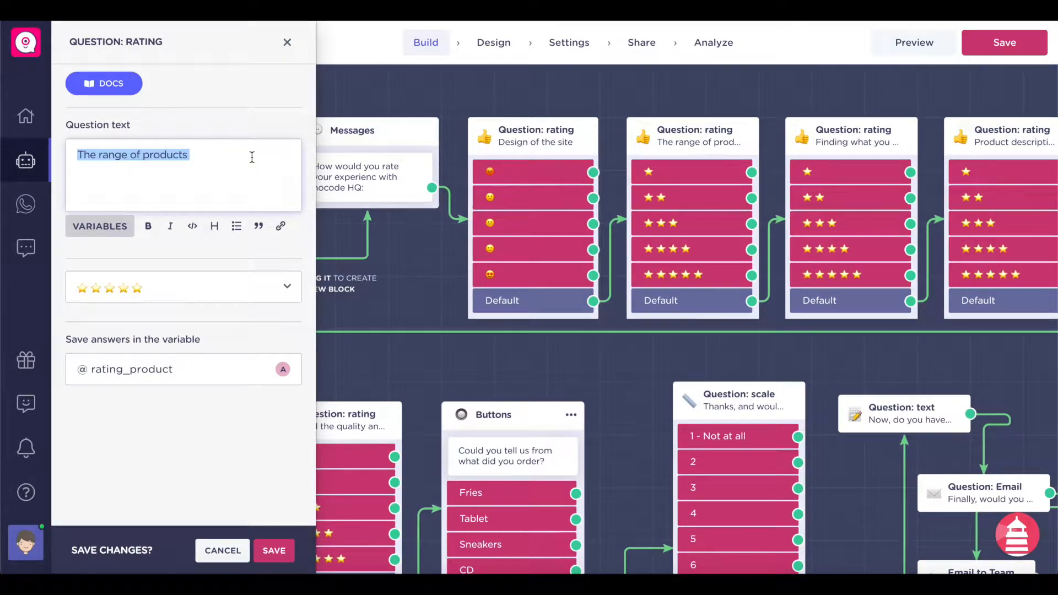
left_click(194, 150)
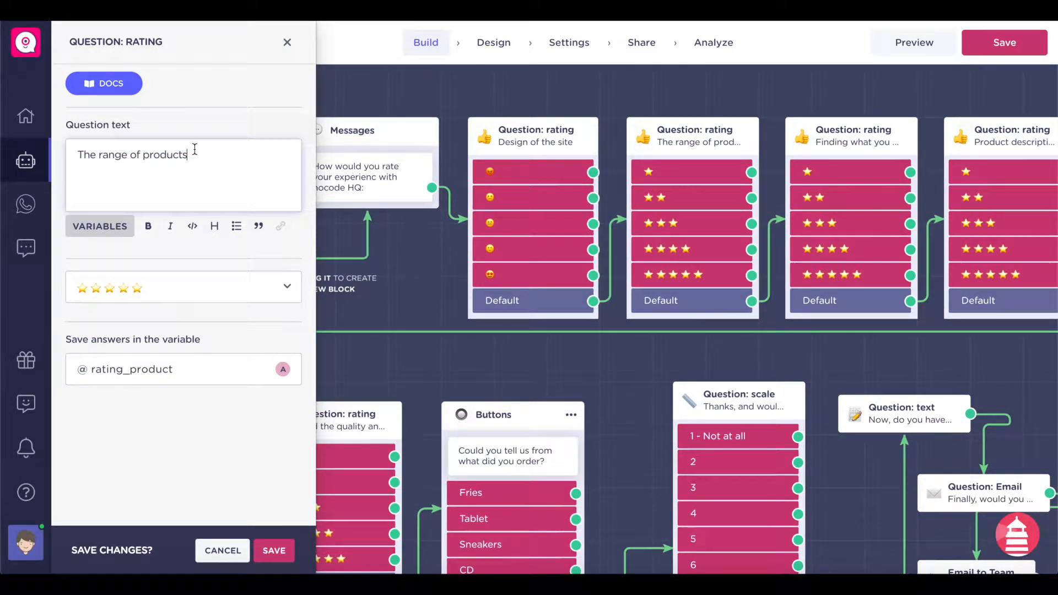
left_click(163, 371)
type("rate")
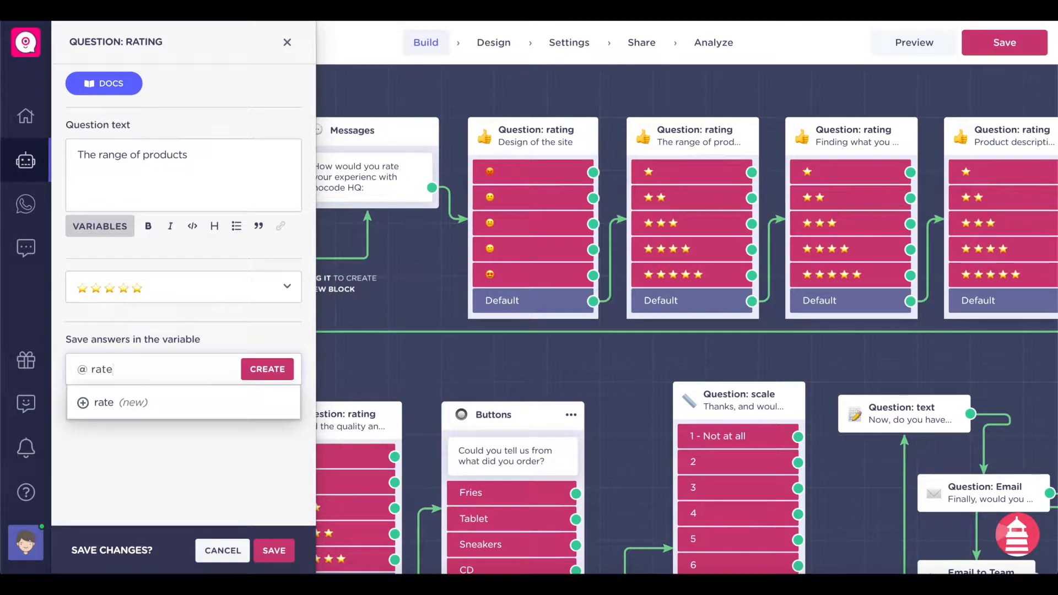
type("productrange")
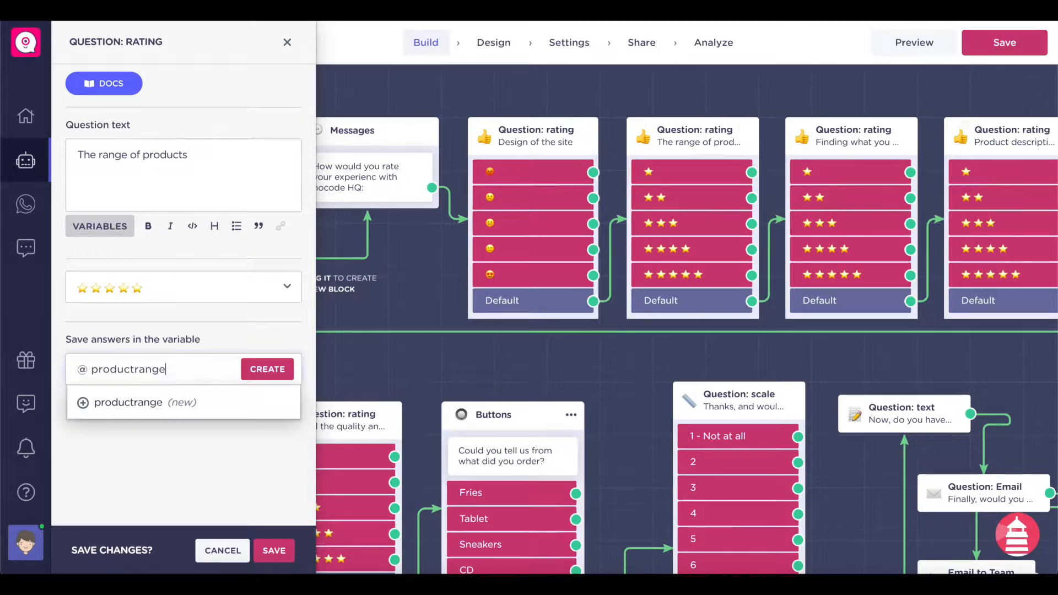
left_click(251, 378)
- Try the different star scales for the "The range of products" question and save it with ten stars
left_click(287, 295)
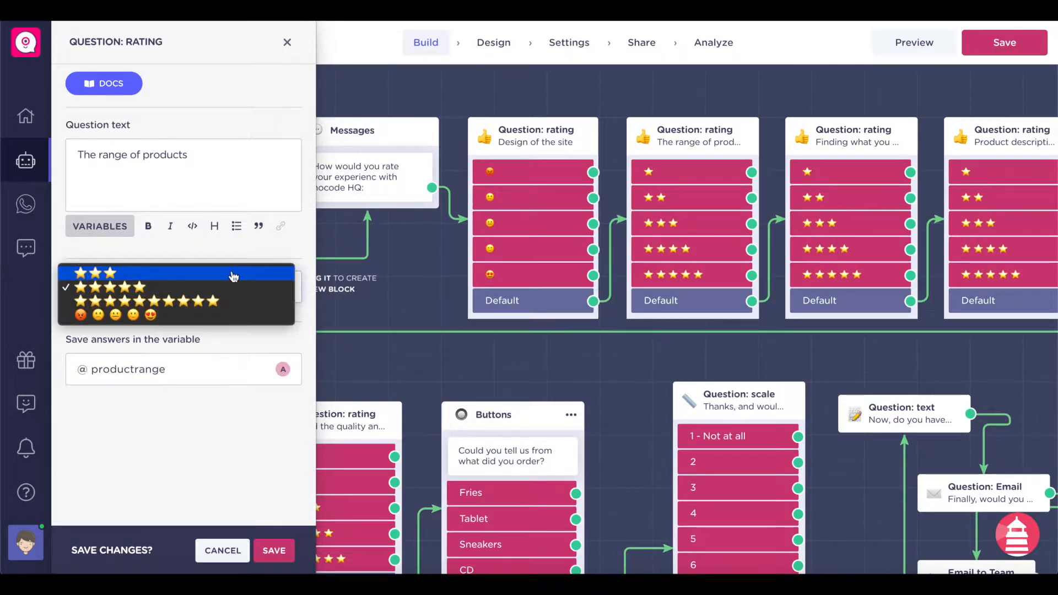
left_click(204, 301)
left_click(200, 303)
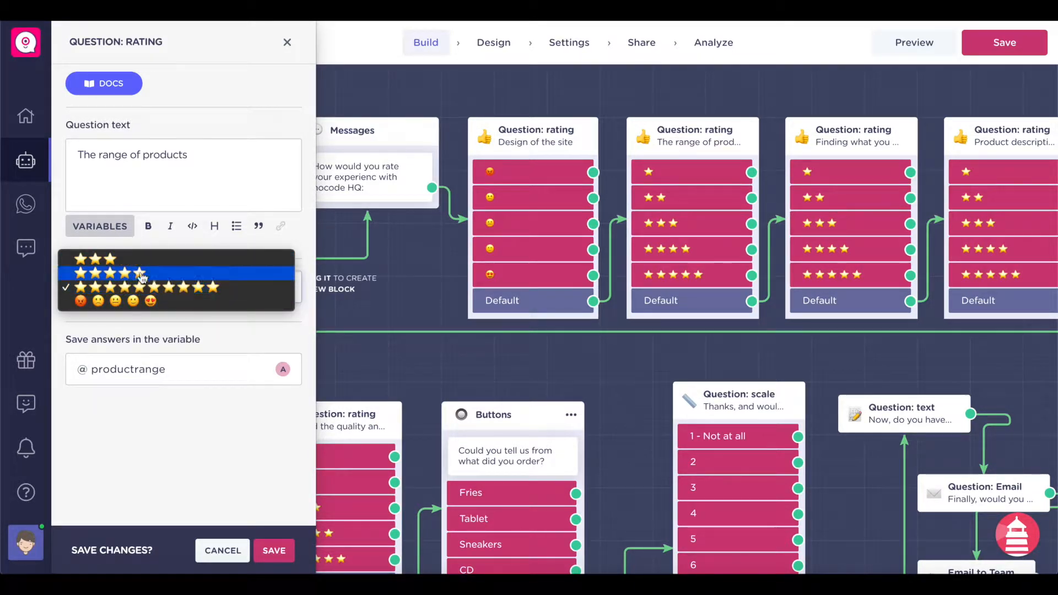
left_click(108, 263)
left_click(109, 289)
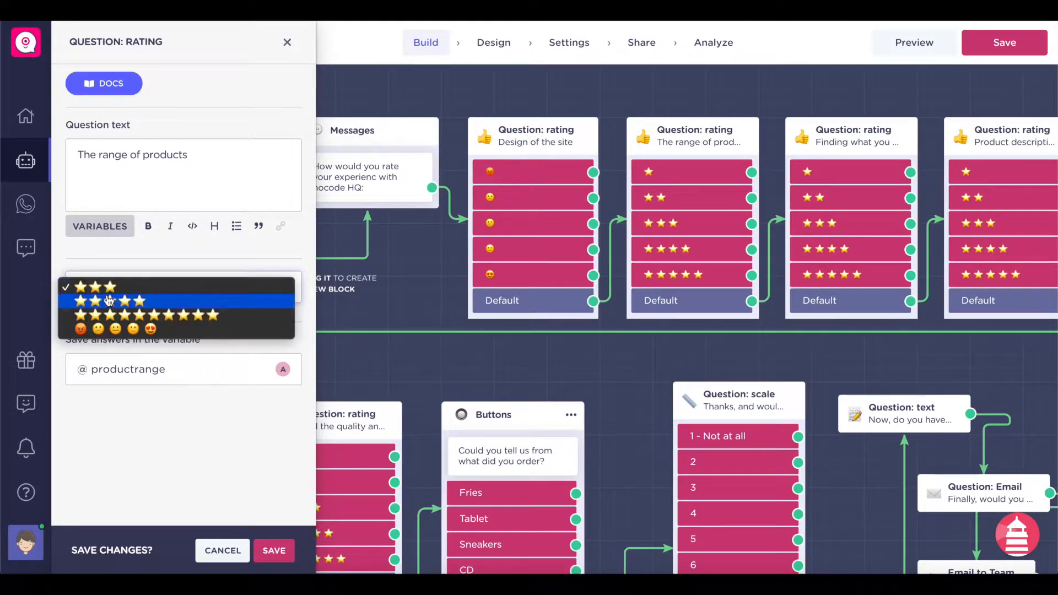
left_click(108, 301)
left_click(108, 300)
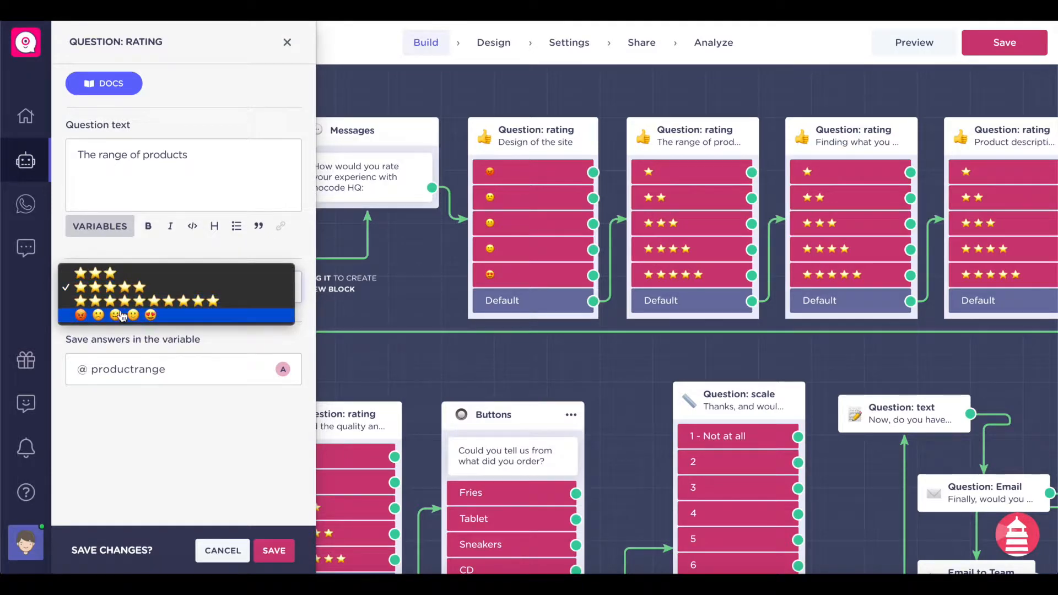
left_click(140, 300)
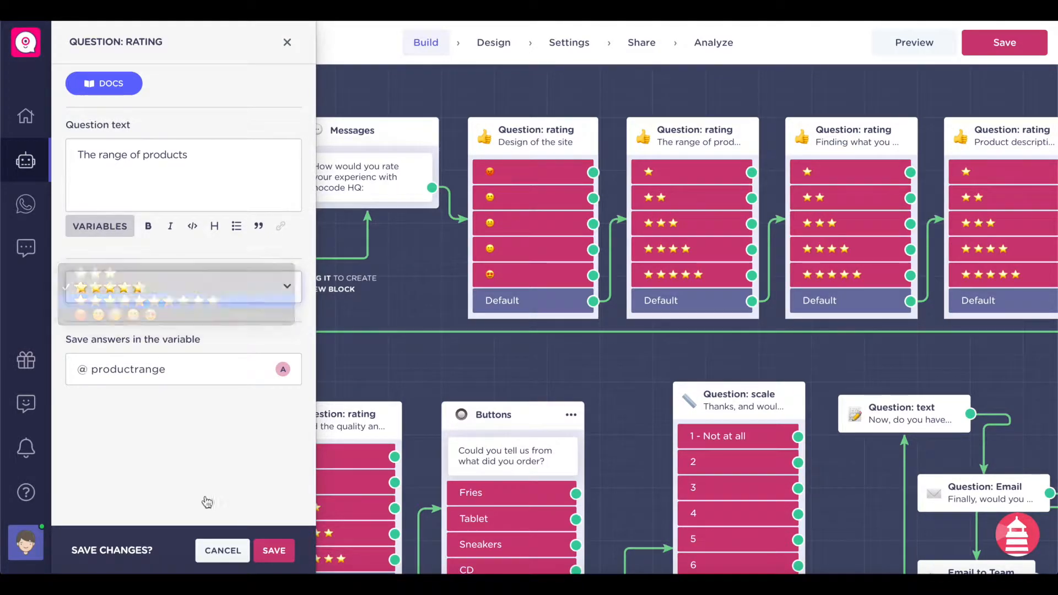
left_click(274, 551)
- Change the rating scale of the "The range of products" question to five stars and save it
scroll(741, 251, "down", 2)
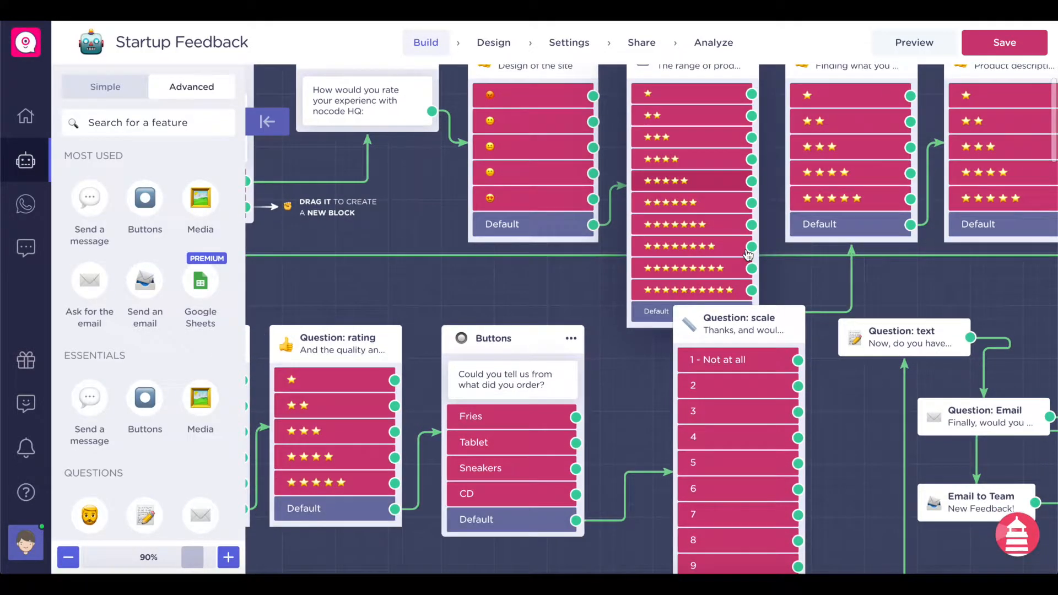
scroll(741, 251, "up", 2)
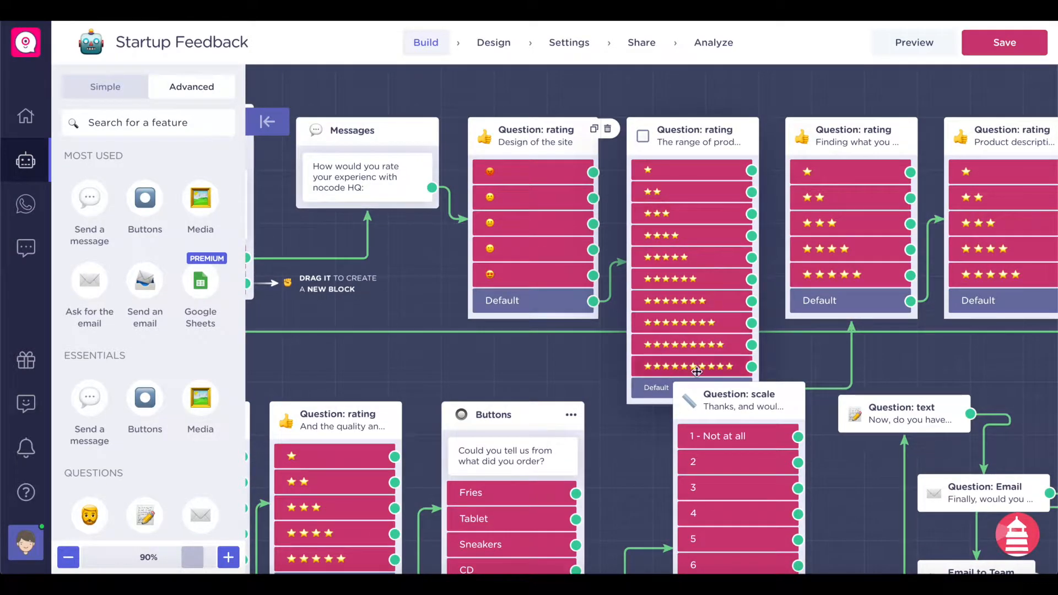
left_click(698, 131)
left_click(160, 284)
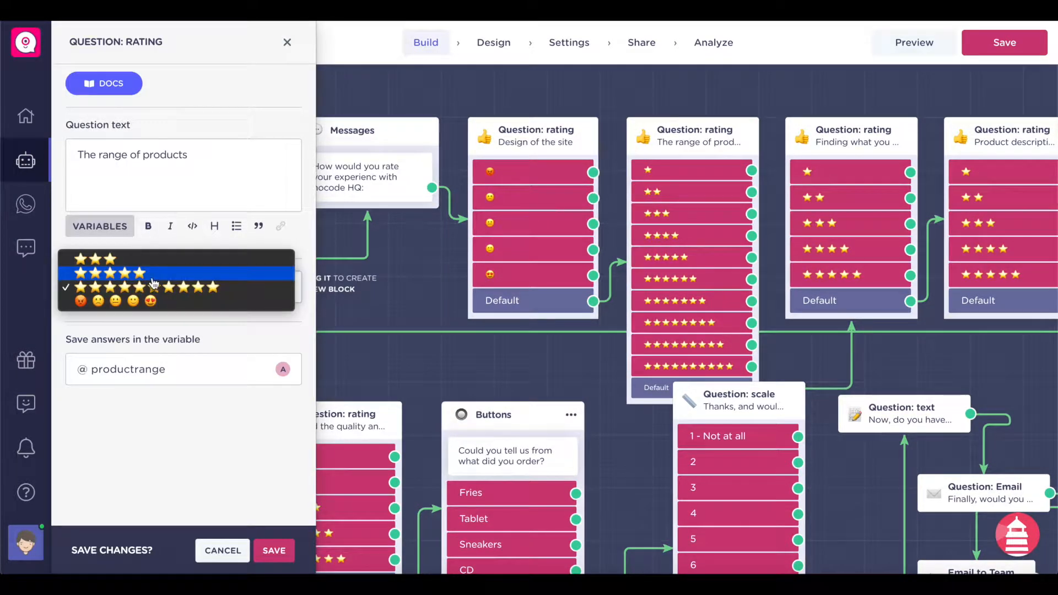
left_click(153, 274)
left_click(274, 550)
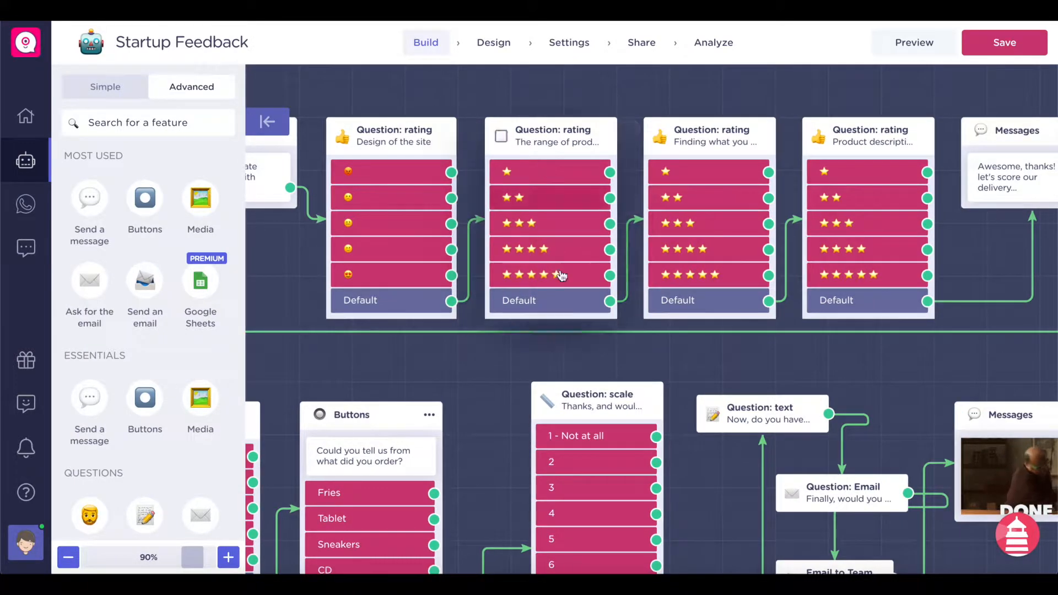
- Replace the text of the "Finding what you needed" rating question with "How do you rate the quality of our nocode products?"
left_click(684, 130)
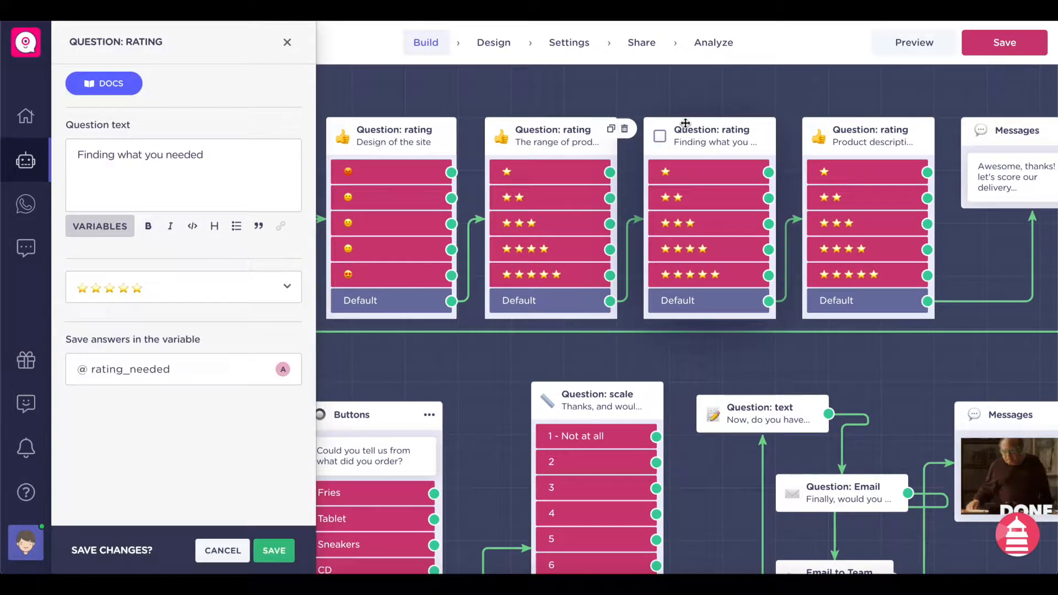
key("ctrl+a")
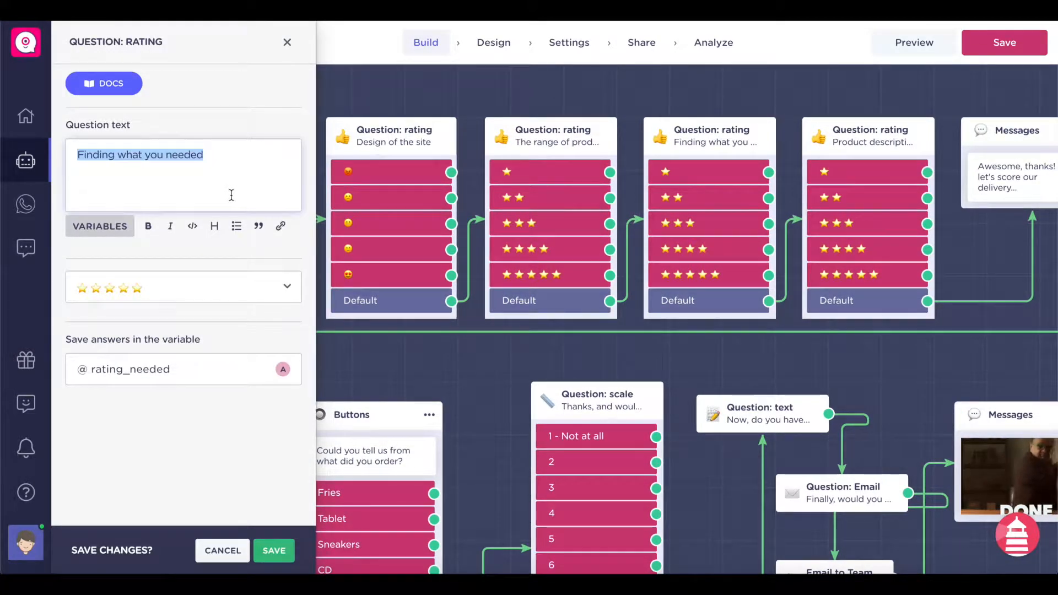
type("How do you")
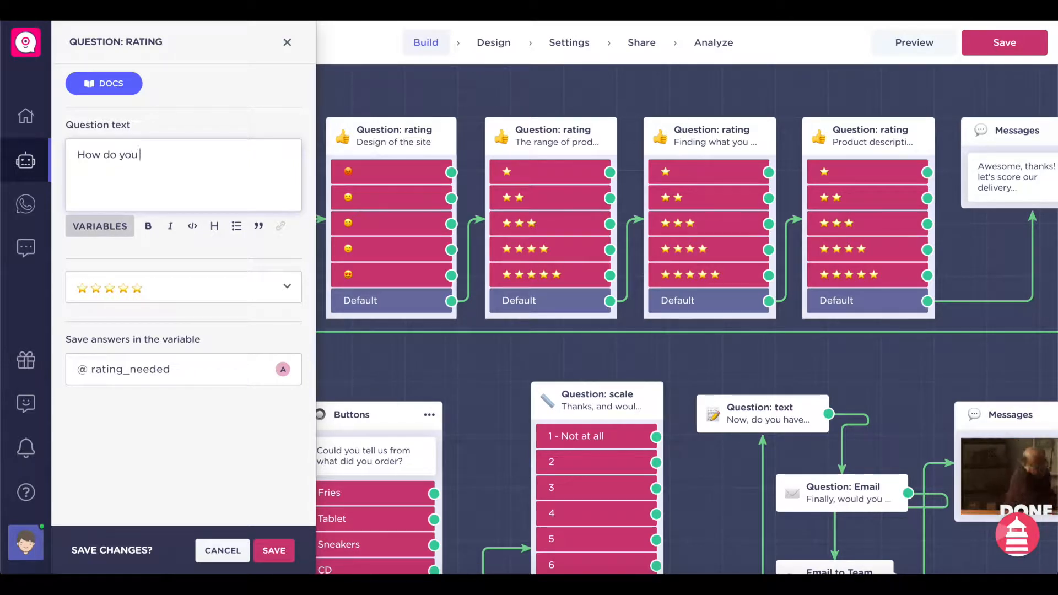
type("of")
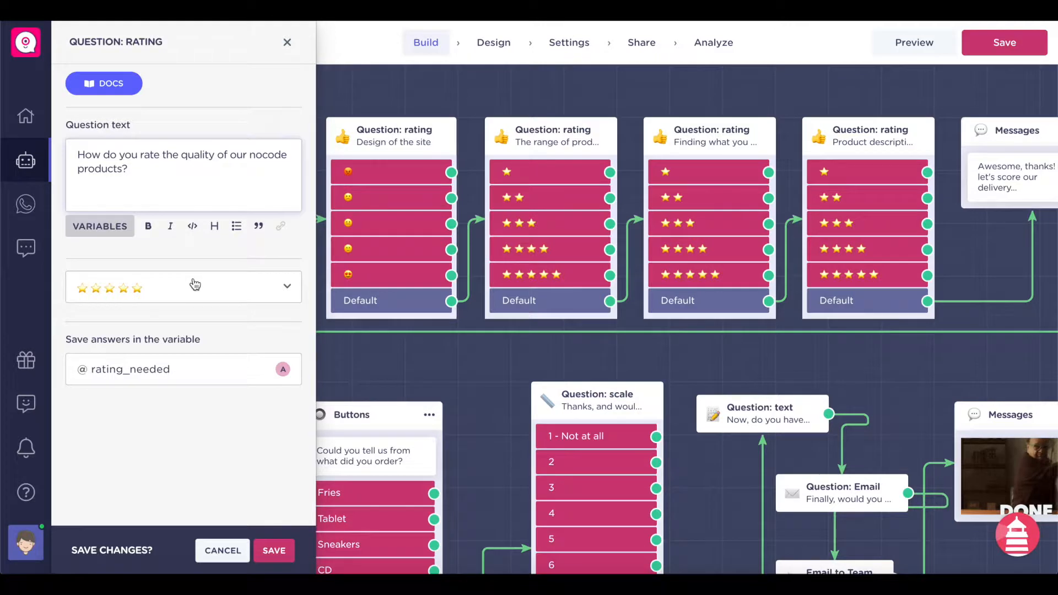
- Create a variable named quality for the nocode product quality question's answers and save the question
double_click(155, 368)
type("quality")
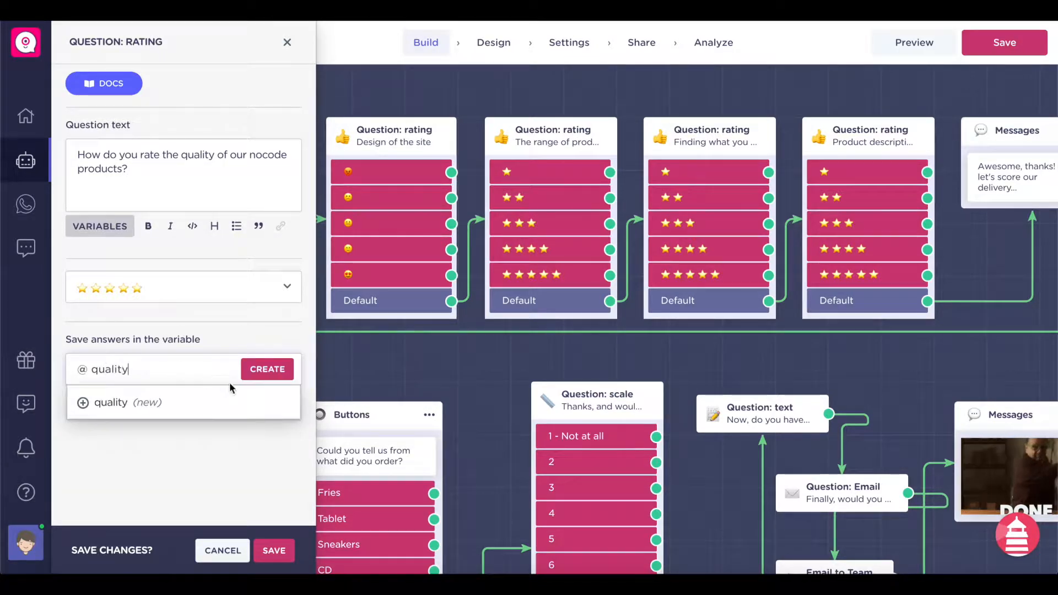
left_click(267, 369)
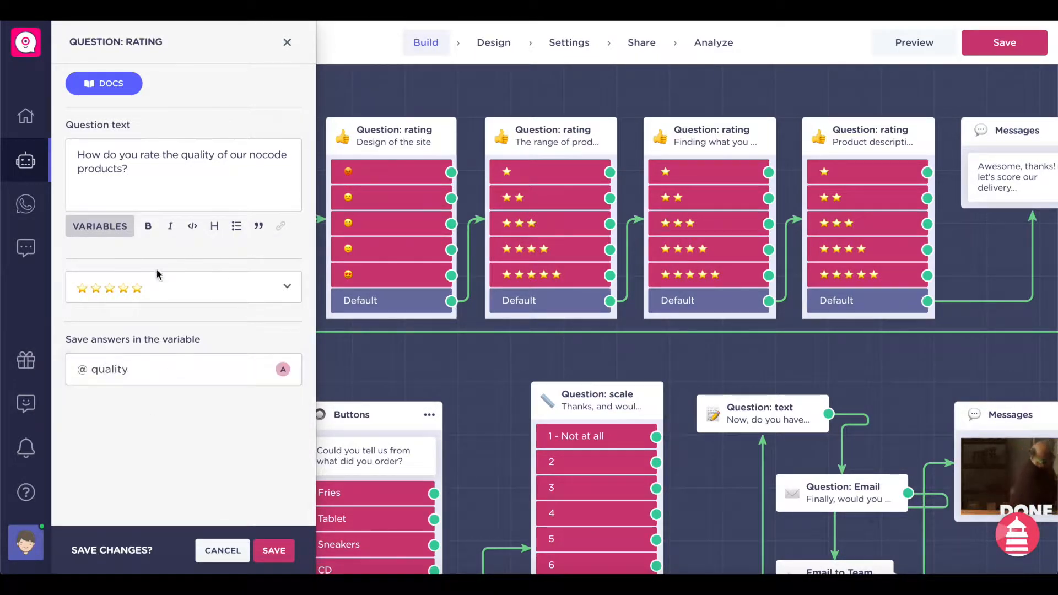
scroll(514, 321, "right", 2)
left_click(839, 107)
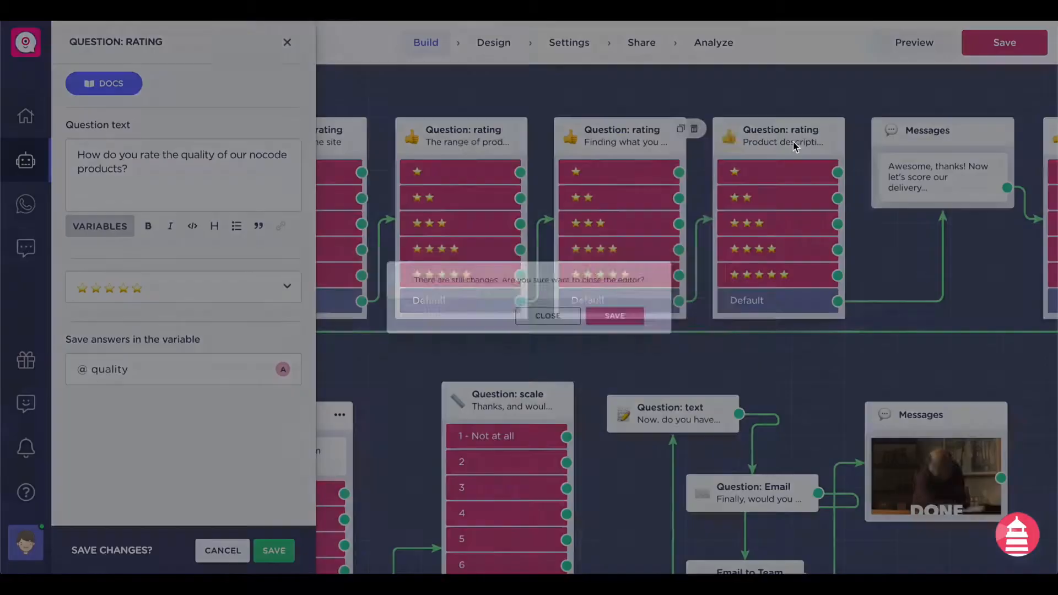
left_click(565, 326)
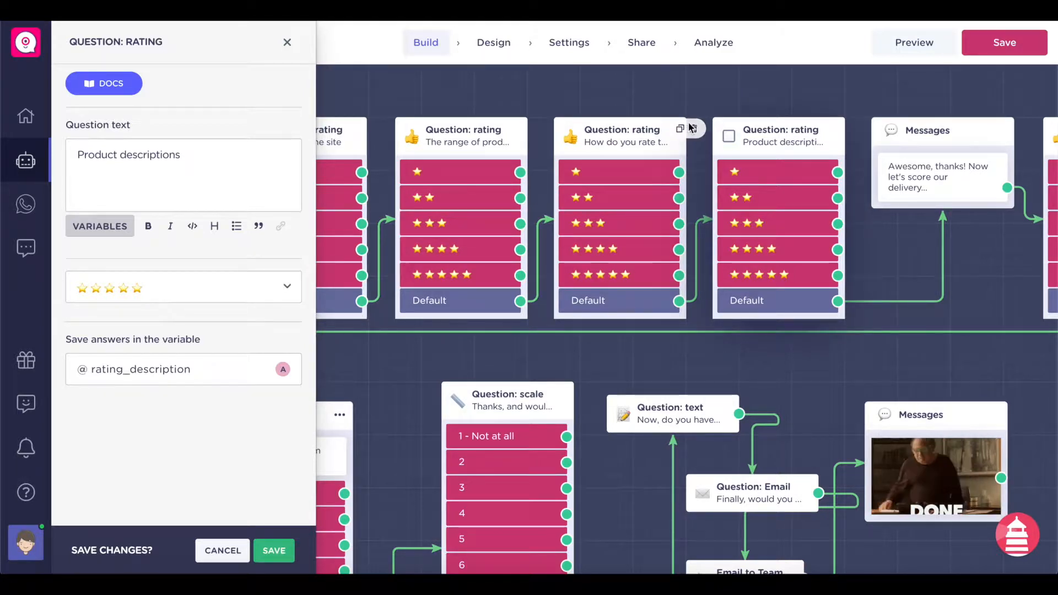
- Delete the "Product descriptions" rating question and connect the quality question's Default output to the "Awesome, thanks!" message
left_click(696, 128)
left_click_drag(679, 301, 900, 150)
scroll(808, 298, "left", 5)
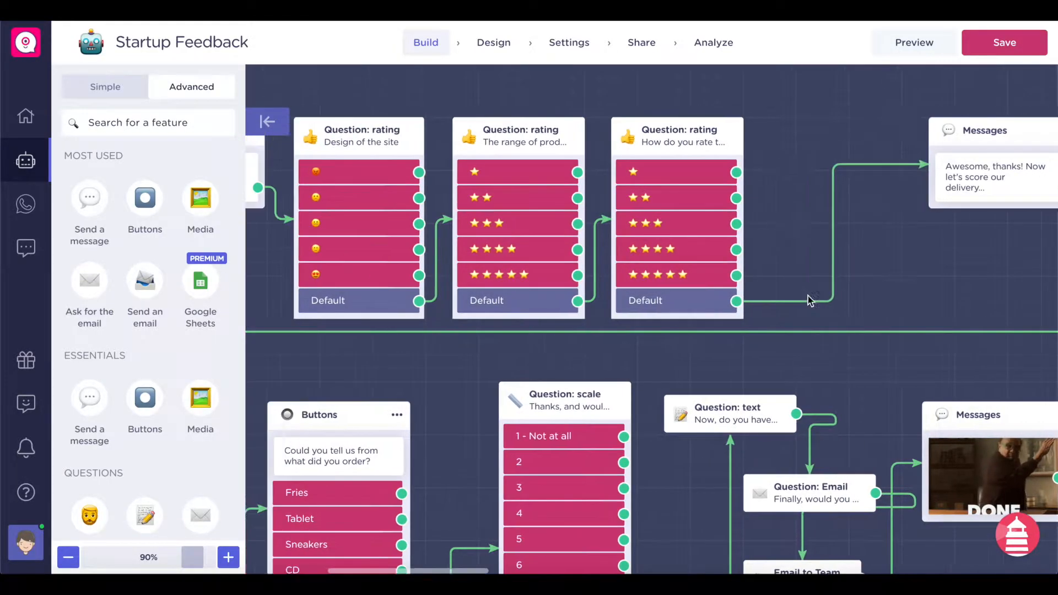
- Review the flow from the welcome message onward and the text, scale and variable settings of the three rating questions
scroll(807, 296, "left", 3)
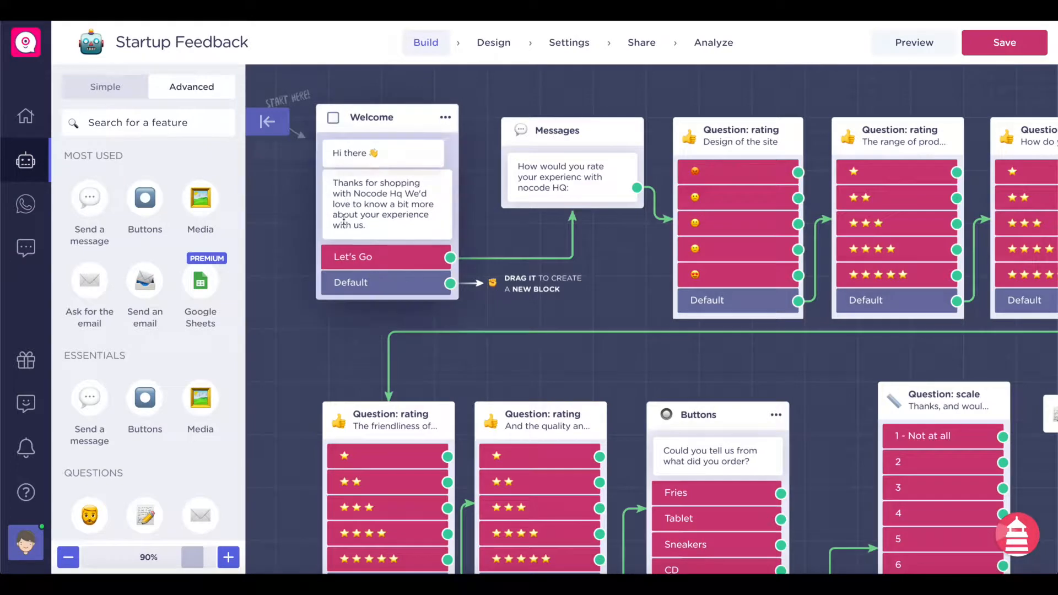
scroll(438, 130, "right", 1)
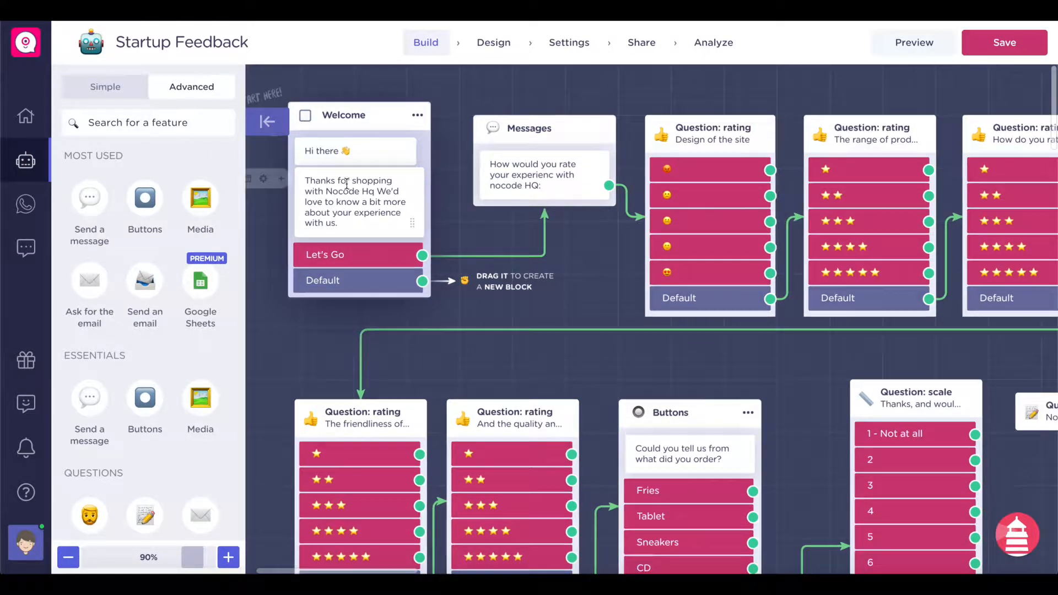
scroll(359, 150, "right", 5)
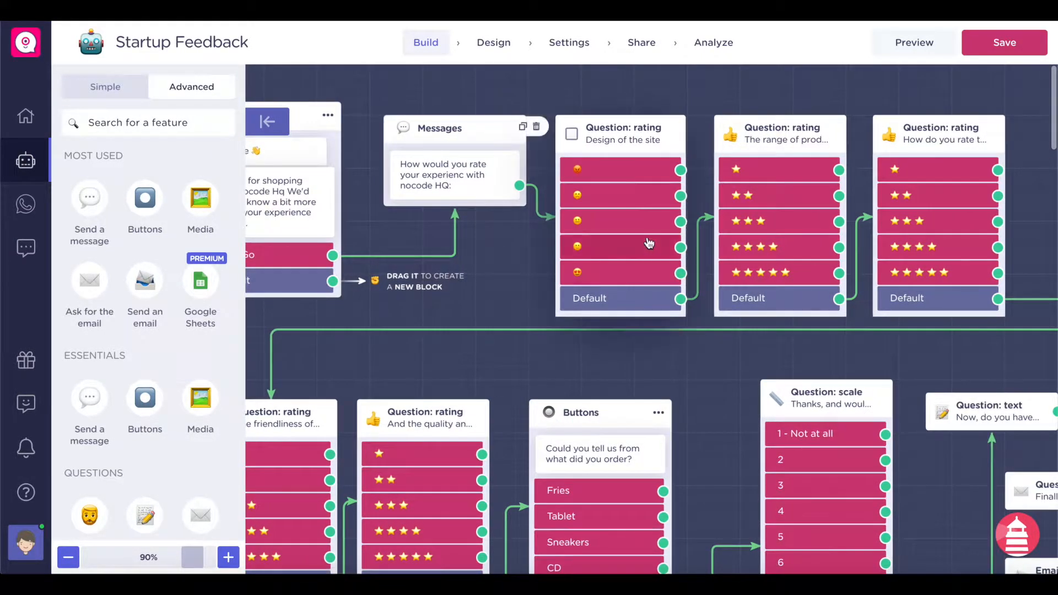
scroll(633, 113, "right", 2)
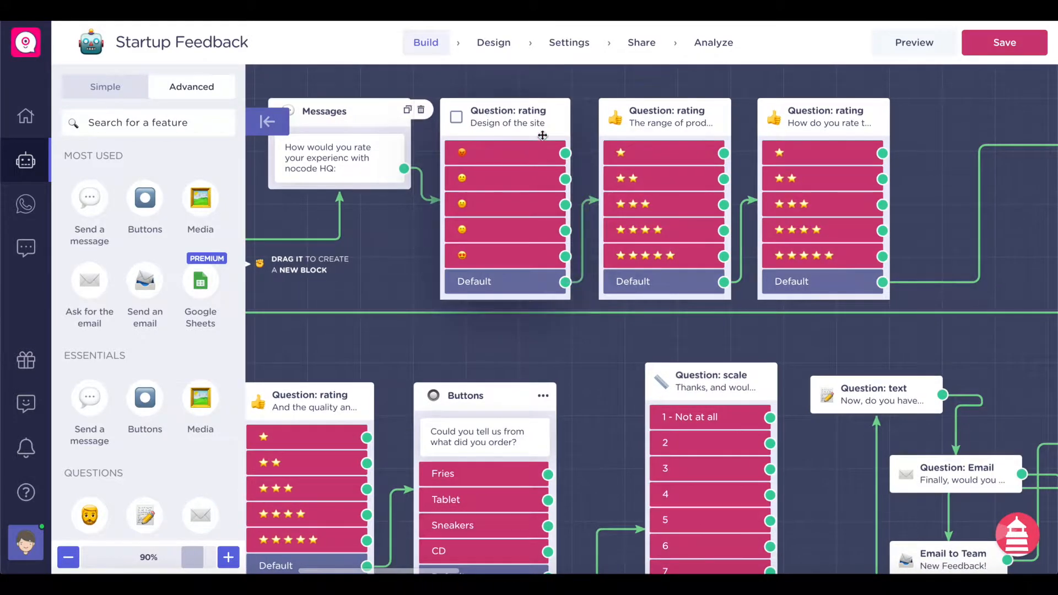
left_click(543, 132)
left_click(219, 176)
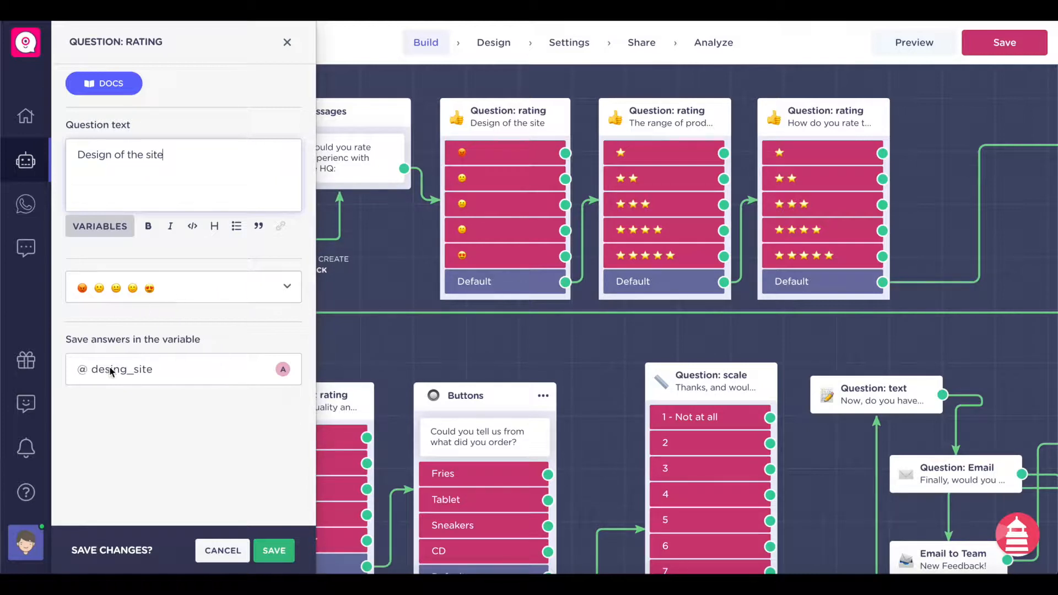
double_click(148, 369)
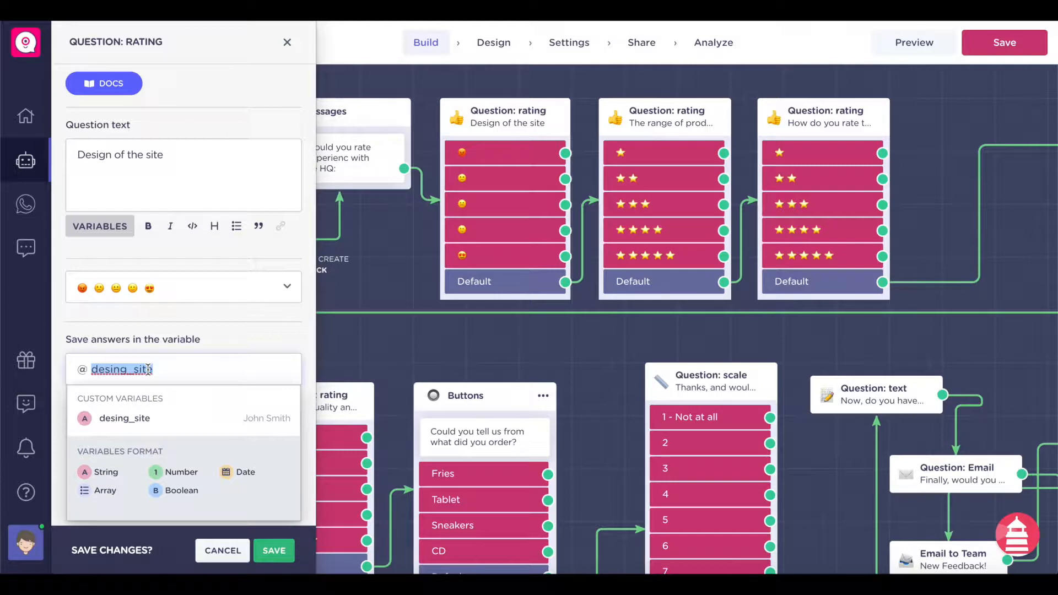
key("BackSpace")
left_click(649, 127)
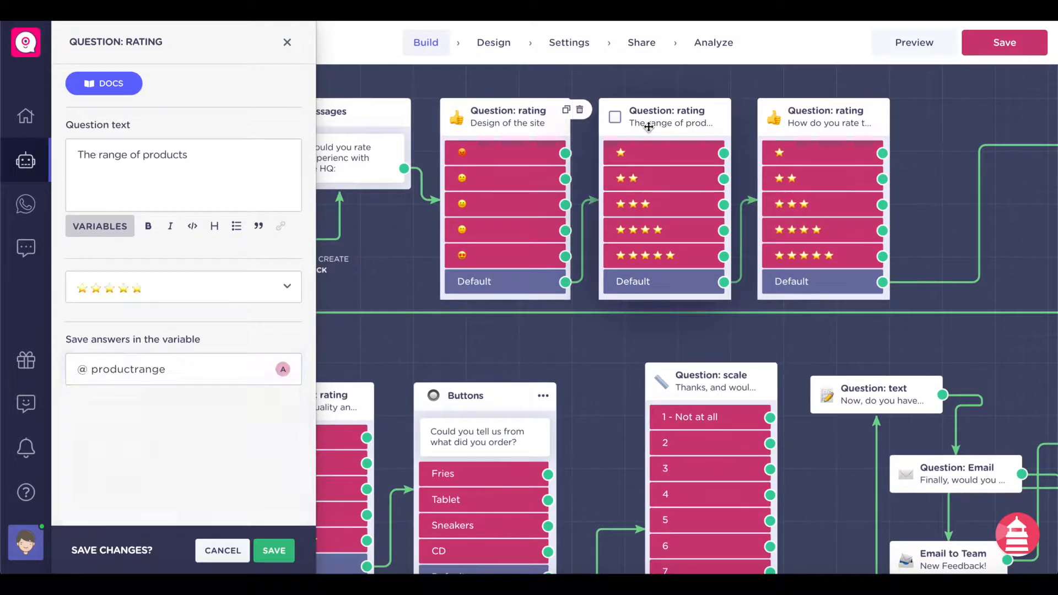
left_click(806, 118)
- Replace the text of the "Design of the site" rating question with "How was your overall experience with Nocode HQ?"
left_click(507, 117)
left_click(263, 163)
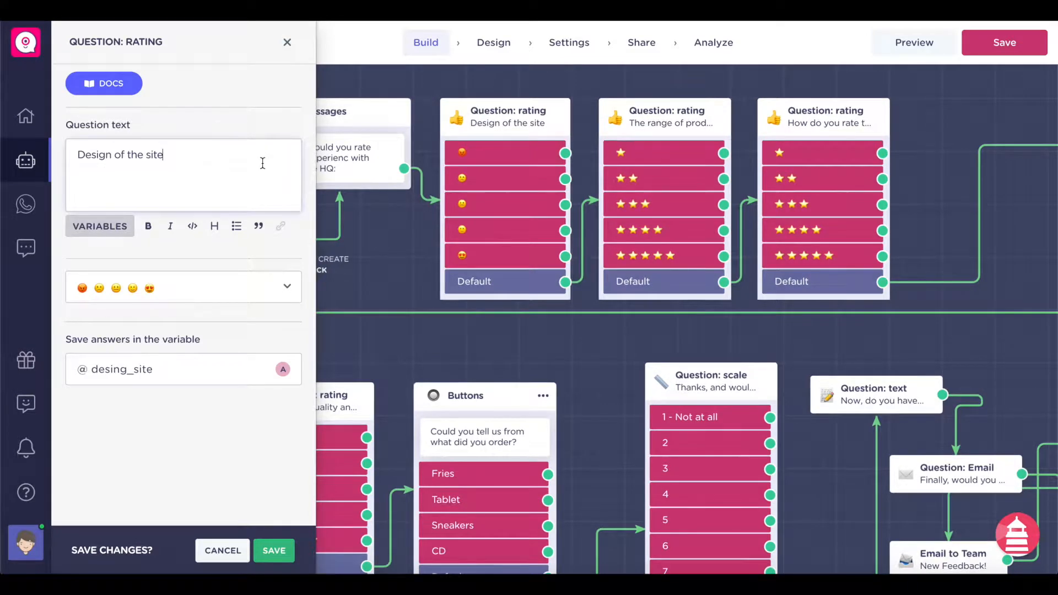
type("H")
key("ctrl+a")
type("H")
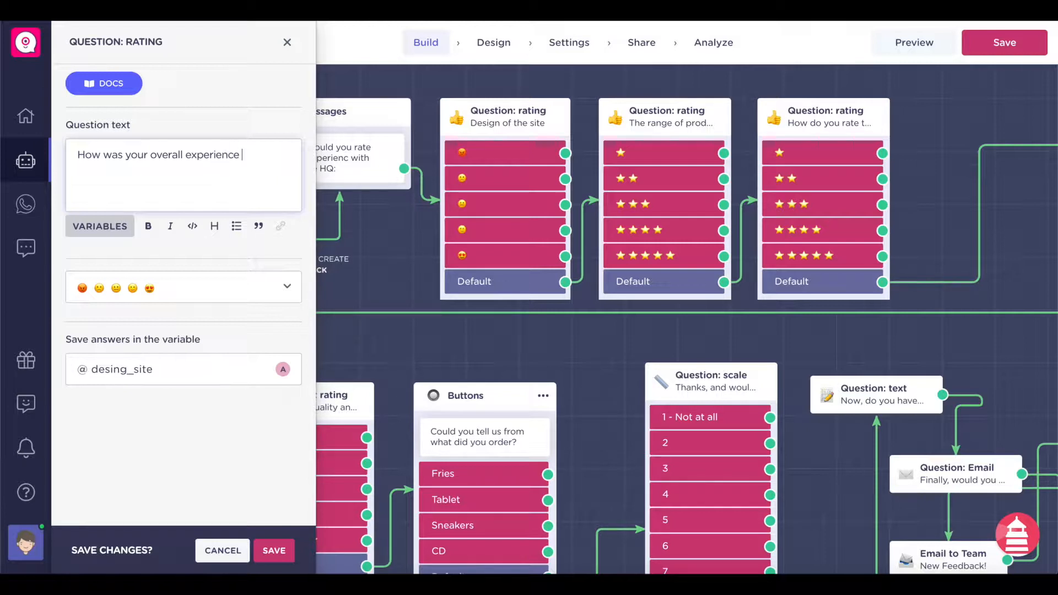
type("Nocode HQ?")
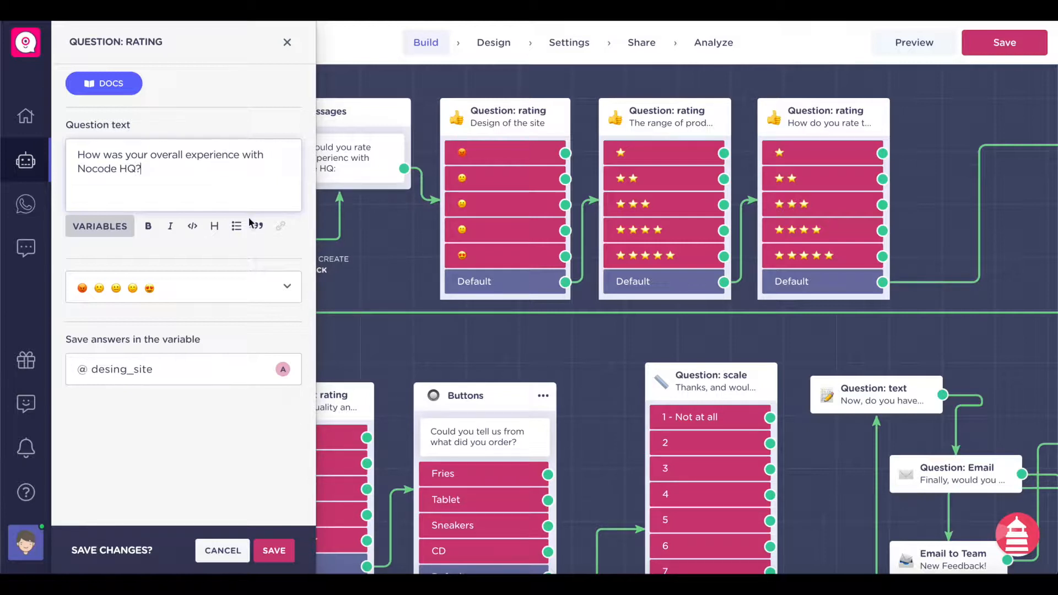
- Store the overall experience question's answers in the overallfeedback variable and save the question
left_click(189, 371)
type("ov")
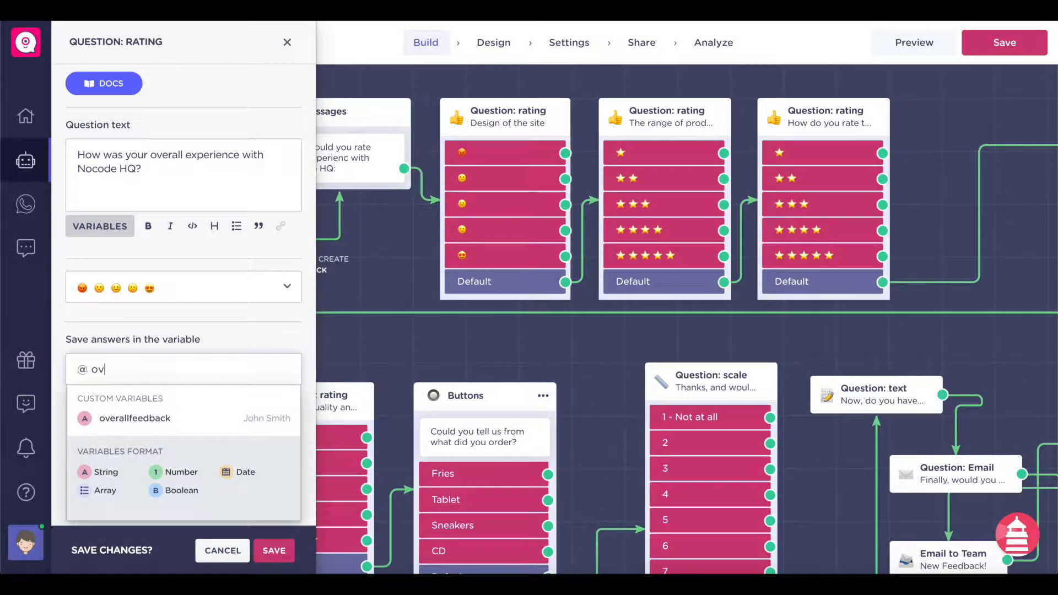
left_click(140, 435)
left_click(274, 551)
- Move the "Awesome, thanks!" message block closer to the product quality rating question
left_click_drag(889, 299, 555, 298)
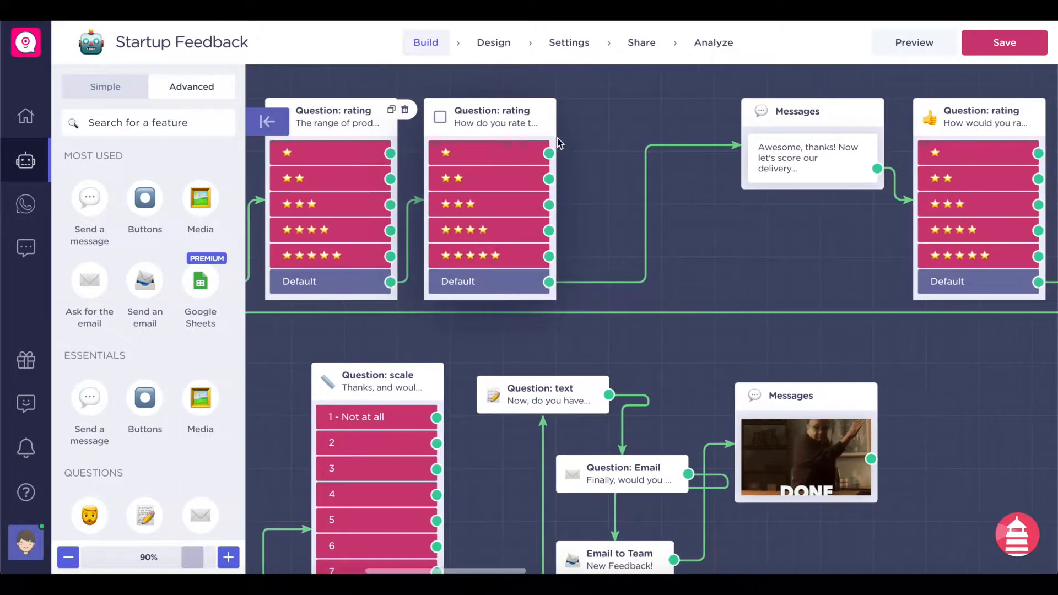
scroll(503, 192, "right", 2)
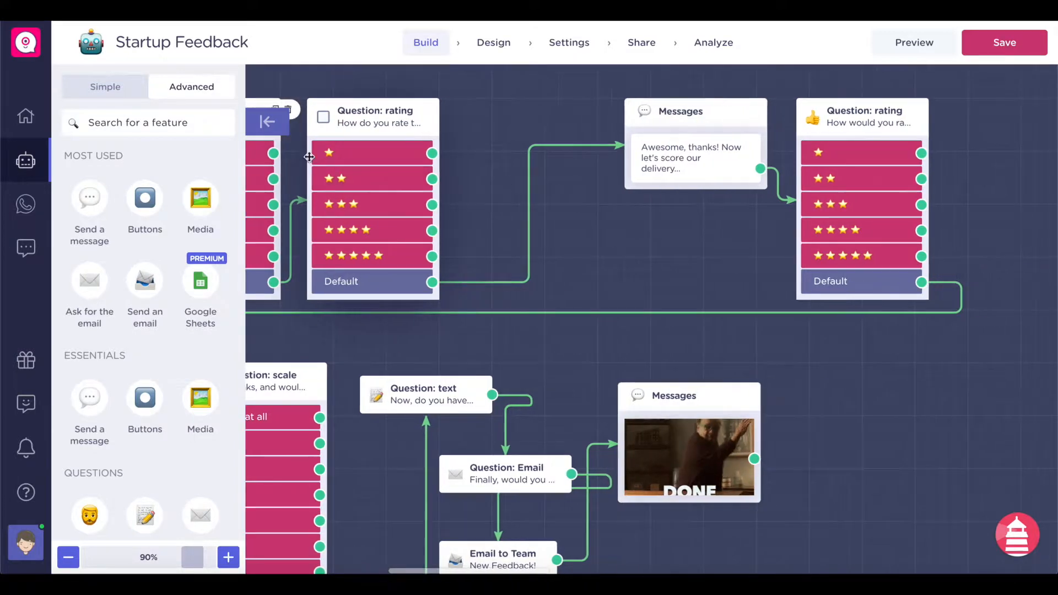
left_click_drag(683, 111, 617, 126)
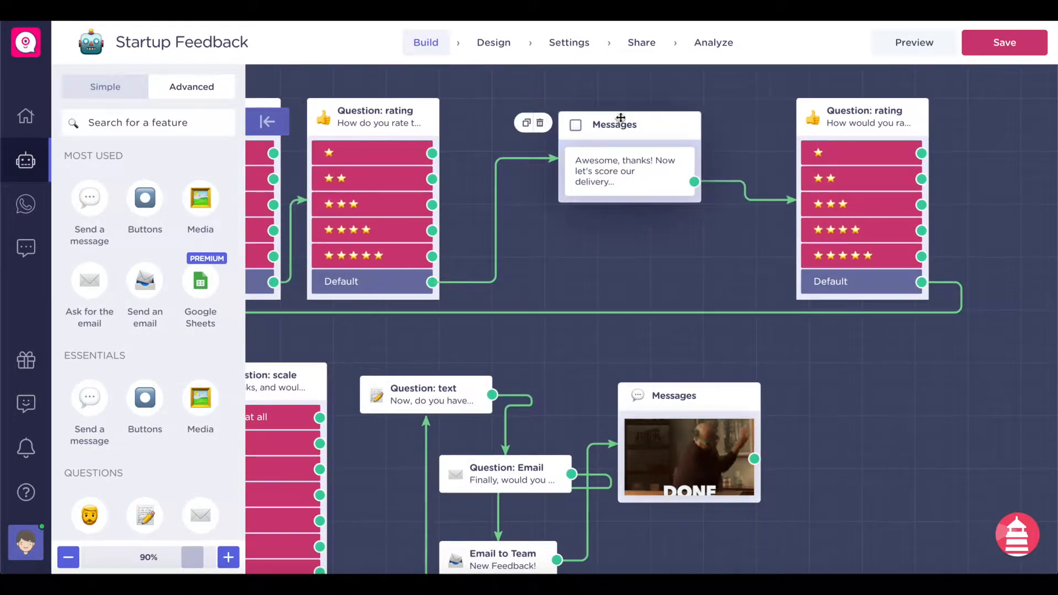
- Change the message after the rating questions to "Awesome, thanks! A few more questions and we're done!"
left_click(633, 172)
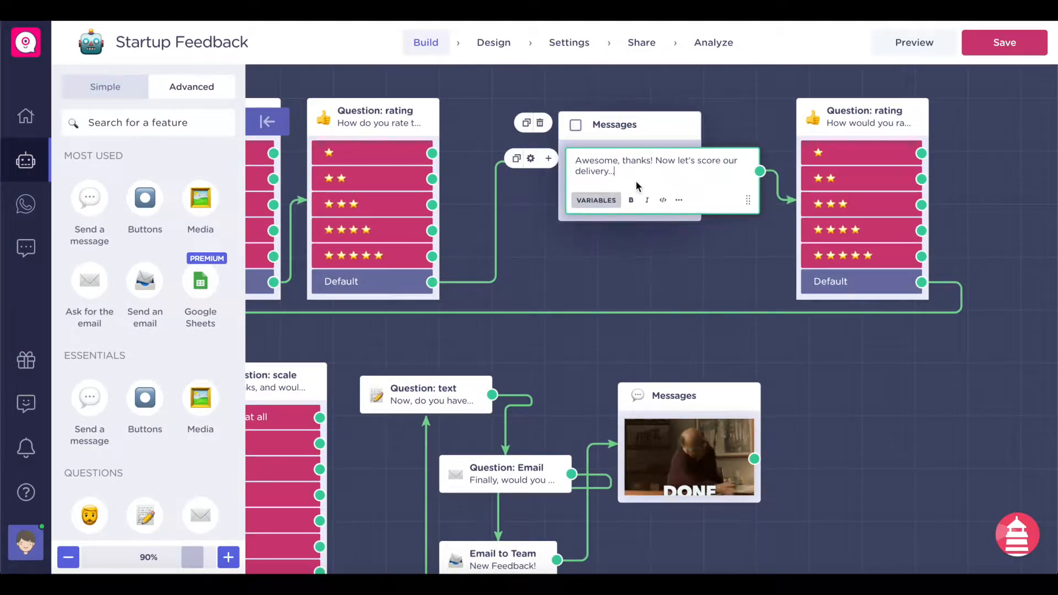
key("BackSpace")
key("BackSpace")
key("BackSpace")
key("BackSpace")
key("BackSpace")
key("BackSpace")
key("BackSpace")
key("BackSpace")
key("BackSpace")
key("BackSpace")
key("BackSpace")
key("BackSpace")
key("BackSpace")
key("BackSpace")
key("BackSpace")
key("BackSpace")
key("BackSpace")
key("BackSpace")
key("BackSpace")
key("BackSpace")
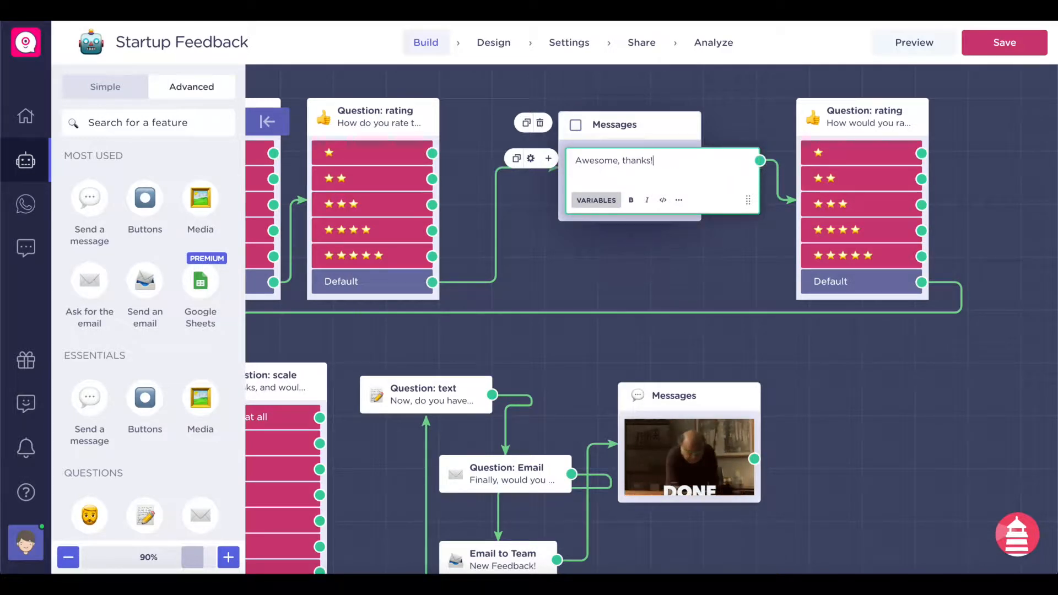
type("A few more questions and we're done!")
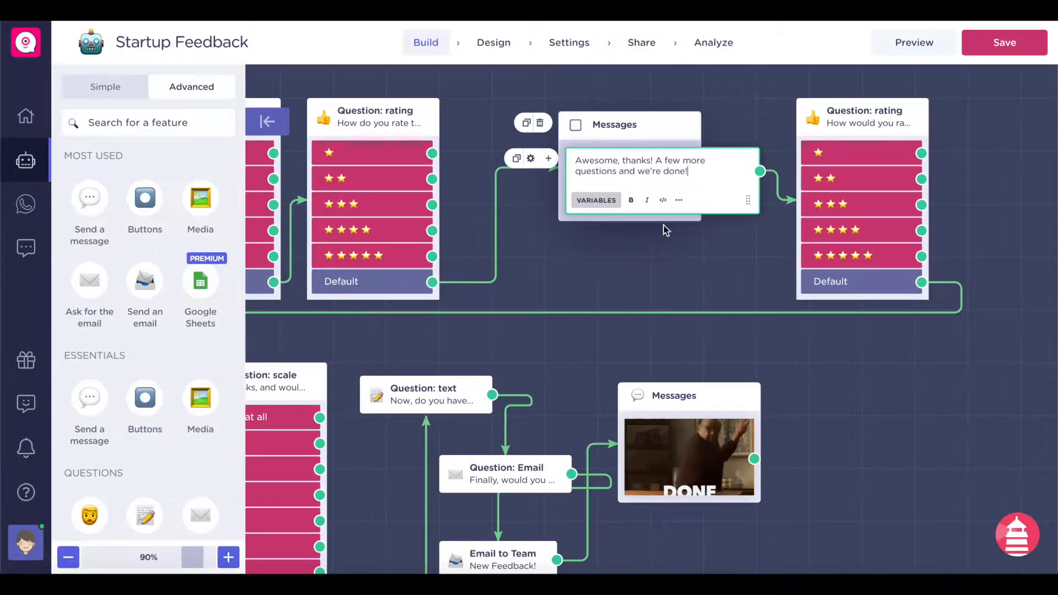
left_click(714, 287)
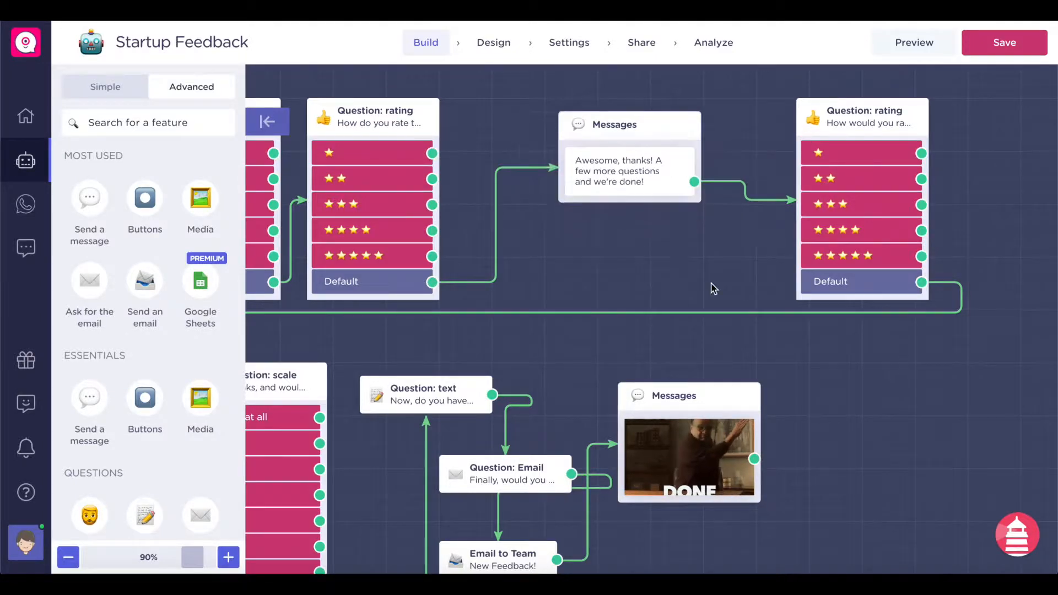
- Delete the "How would you ra..." rating question that follows the "Awesome, thanks!" message
scroll(610, 161, "right", 1)
scroll(787, 100, "left", 10)
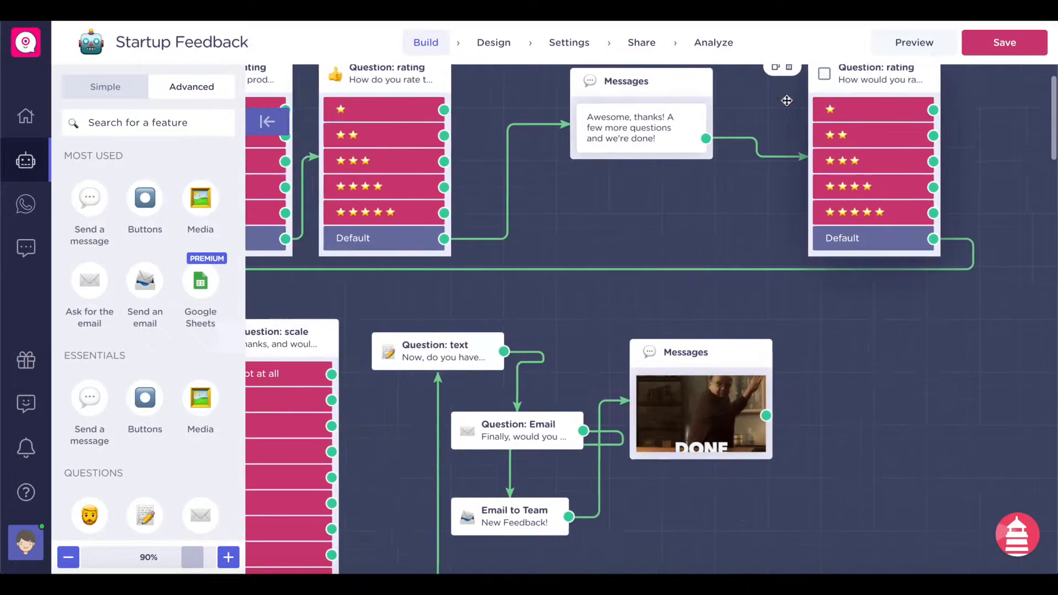
scroll(787, 104, "right", 5)
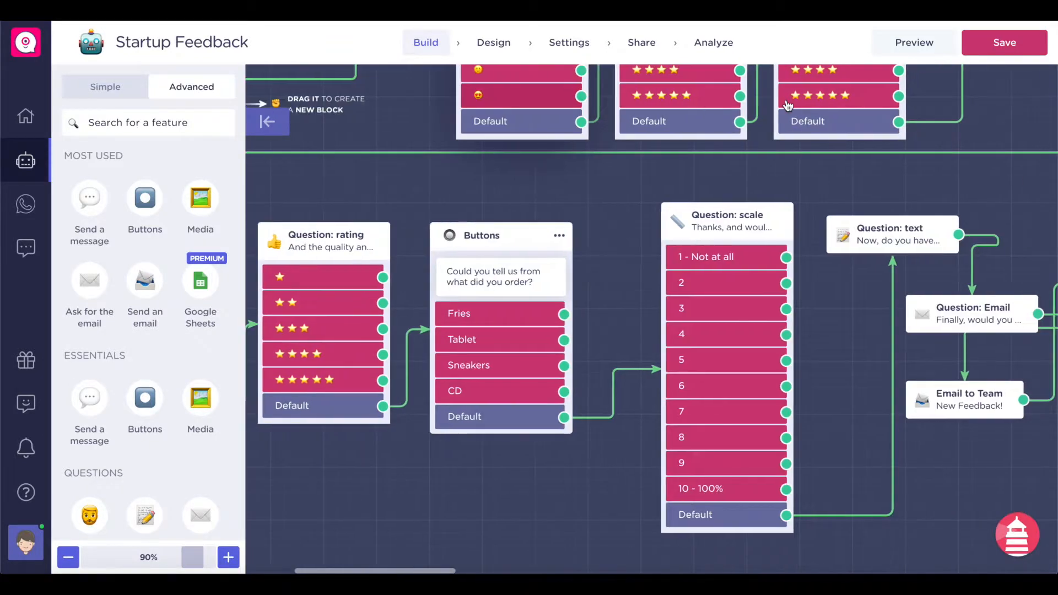
scroll(787, 104, "up", 3)
scroll(787, 105, "right", 6)
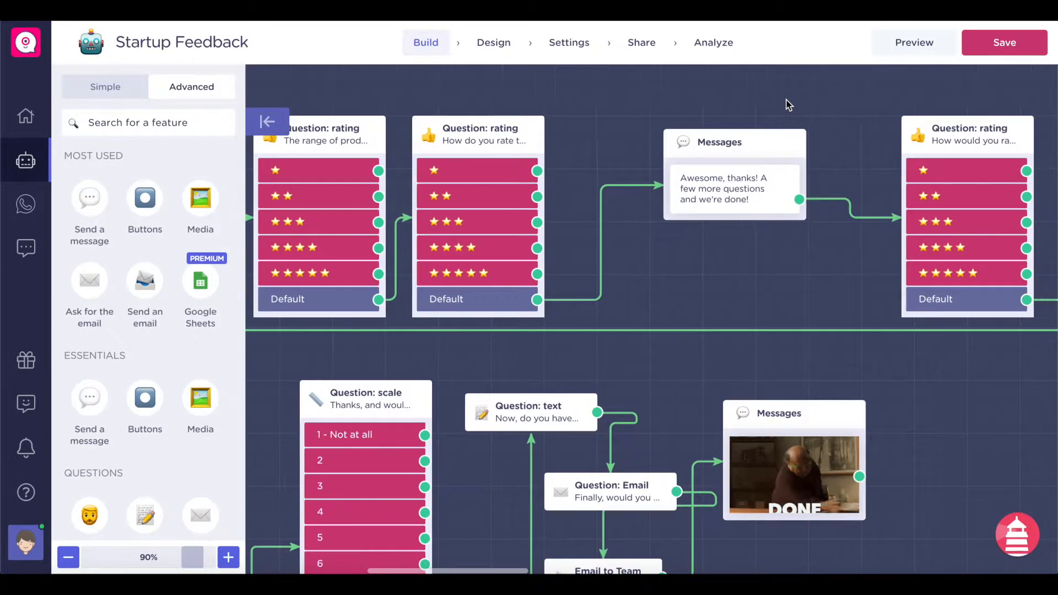
left_click(875, 130)
- Delete the "The friendliness of..." and "And the quality an..." rating questions and the "Could you tell us from what did you order?" buttons block
scroll(696, 231, "down", 2)
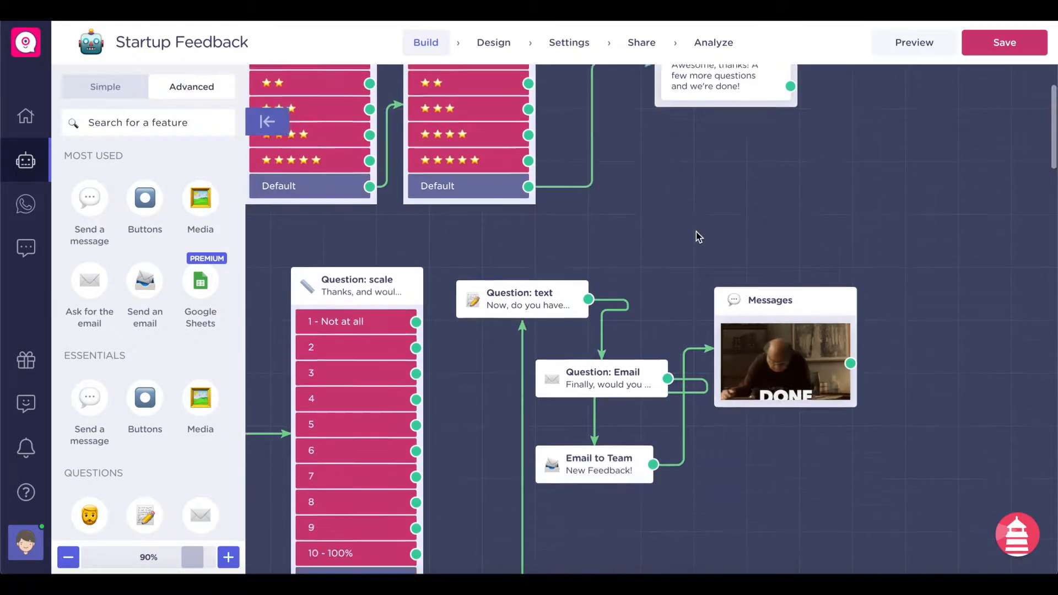
scroll(696, 232, "left", 11)
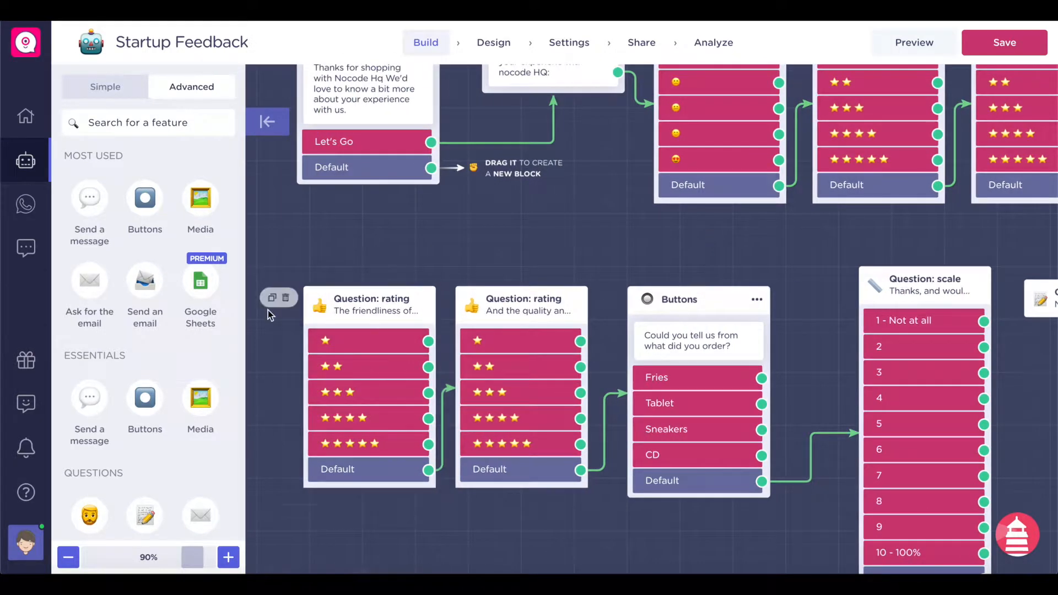
left_click(289, 299)
mouse_move(446, 303)
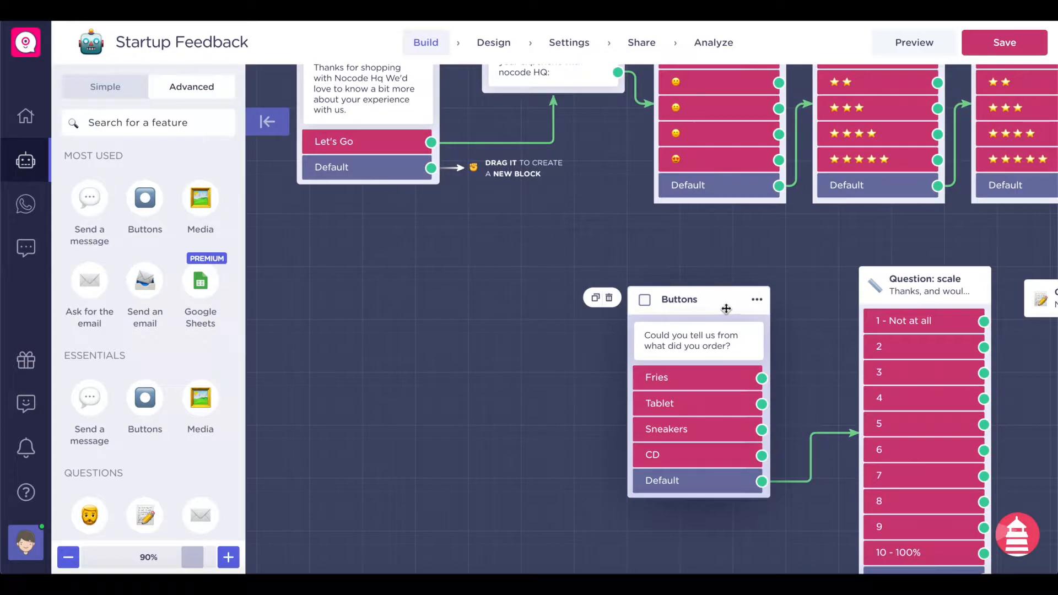
mouse_move(612, 298)
left_click(613, 298)
- Connect the output of the "Awesome, thanks!" message to the scale question about recommending to friends
scroll(613, 294, "right", 10)
scroll(613, 294, "up", 3)
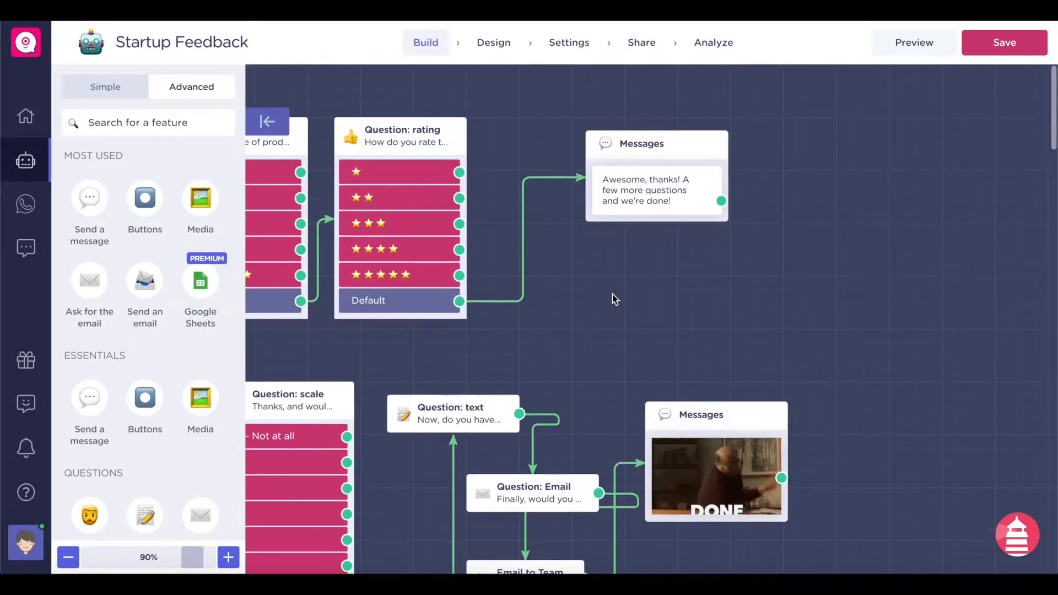
scroll(444, 375, "left", 2)
mouse_move(802, 193)
left_click_drag(802, 194, 366, 404)
- Replace the scale question's text with "On a scale from 1-10, would you recommend Nocode HQ to your friends?"
scroll(366, 404, "down", 2)
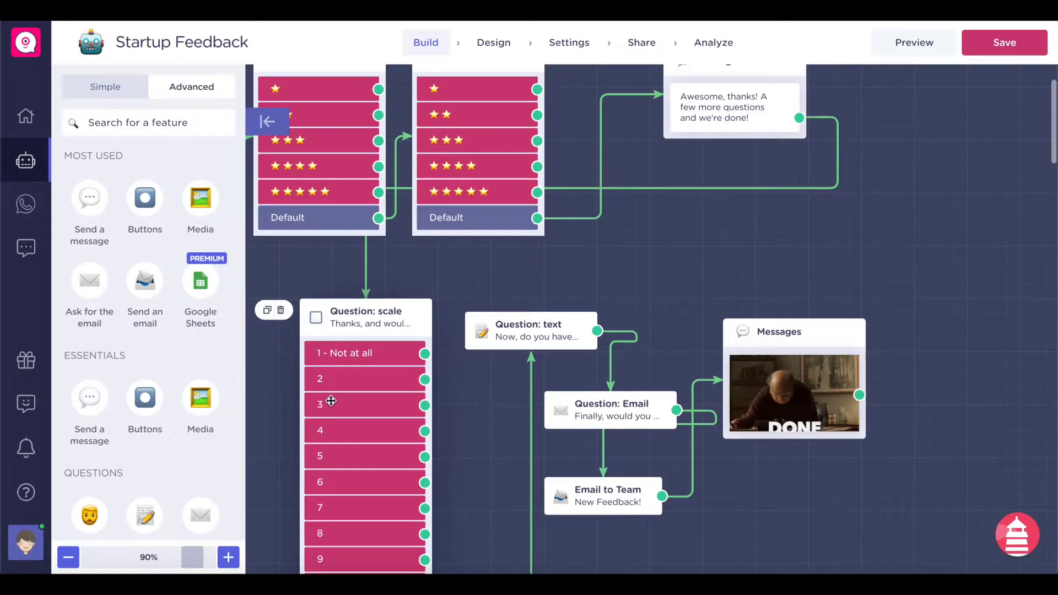
left_click(366, 323)
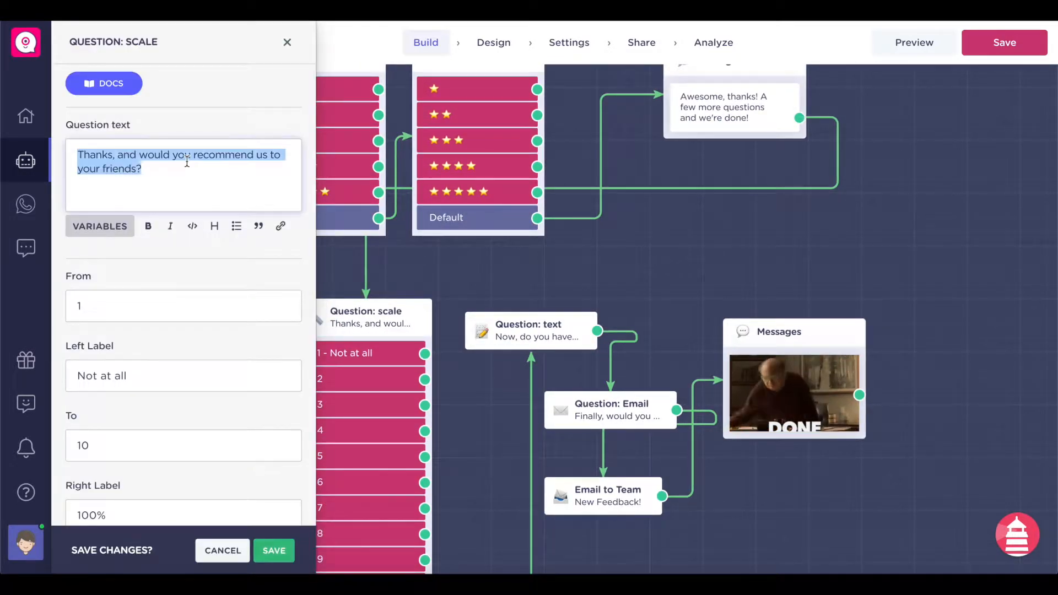
type("Overall, would you recommend")
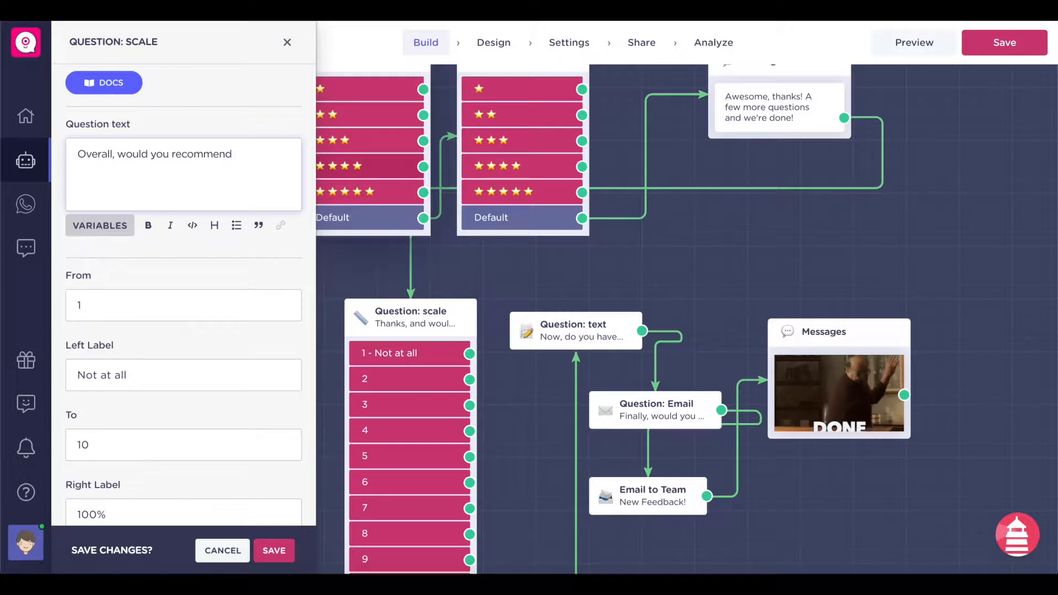
key("ctrl+a")
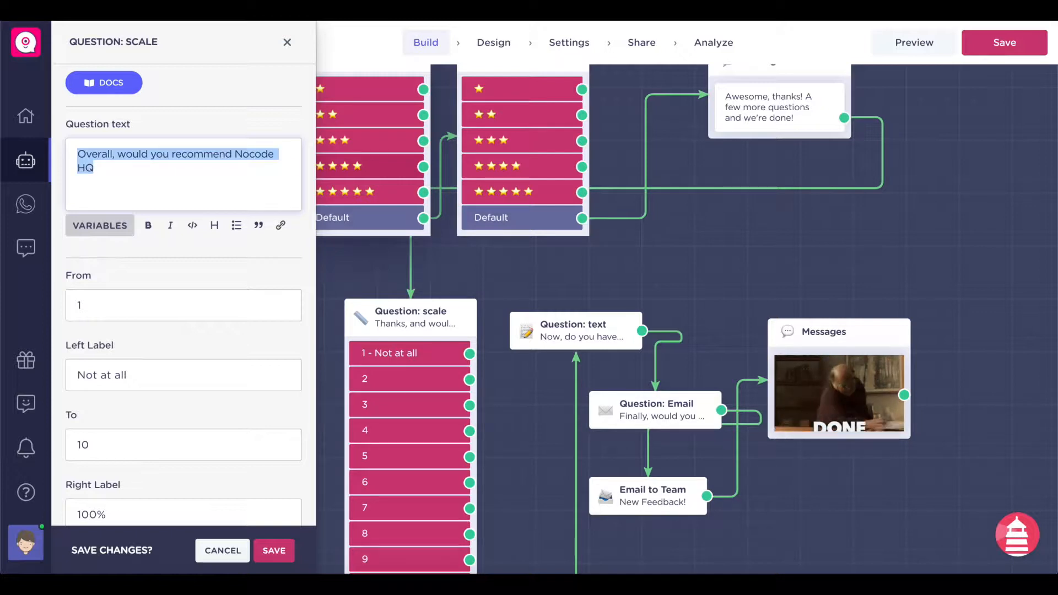
left_click(118, 160)
key("BackSpace")
key("BackSpace")
key("BackSpace")
key("BackSpace")
key("BackSpace")
key("BackSpace")
key("BackSpace")
key("BackSpace")
key("BackSpace")
type("On a scale from 1-10,")
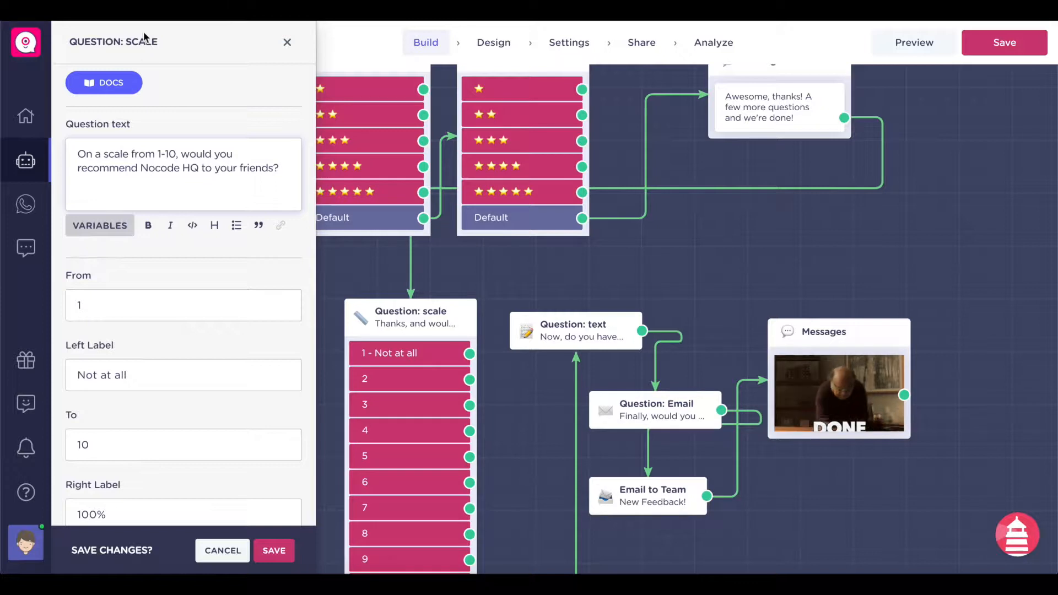
- Set the right label of the recommendation scale question to "I love Nocode HQ 😍"
scroll(145, 172, "down", 2)
double_click(151, 231)
scroll(198, 239, "down", 1)
left_click(150, 372)
left_click_drag(142, 292, 78, 292)
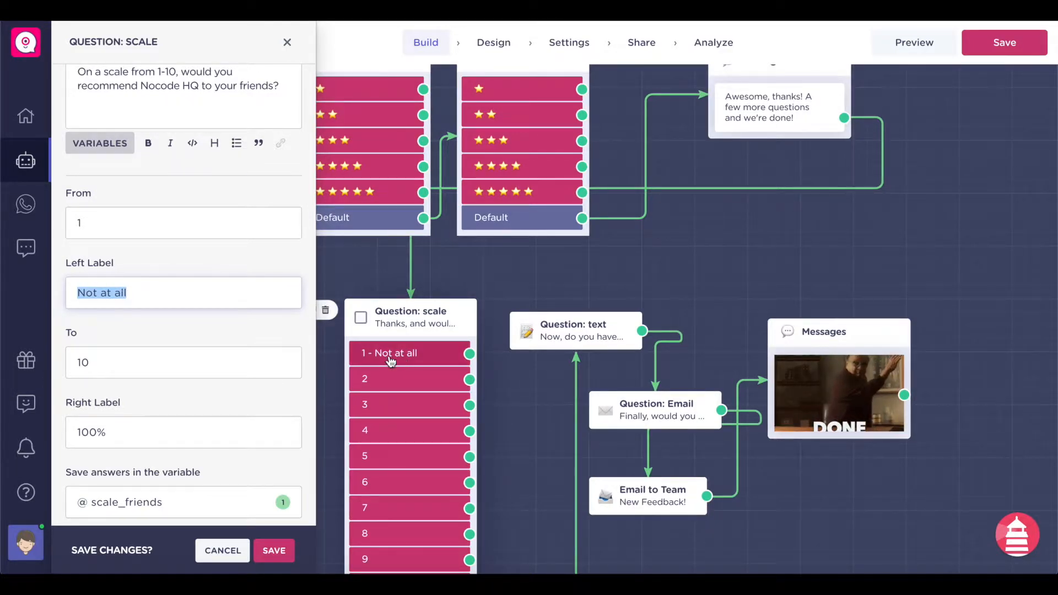
scroll(243, 369, "down", 2)
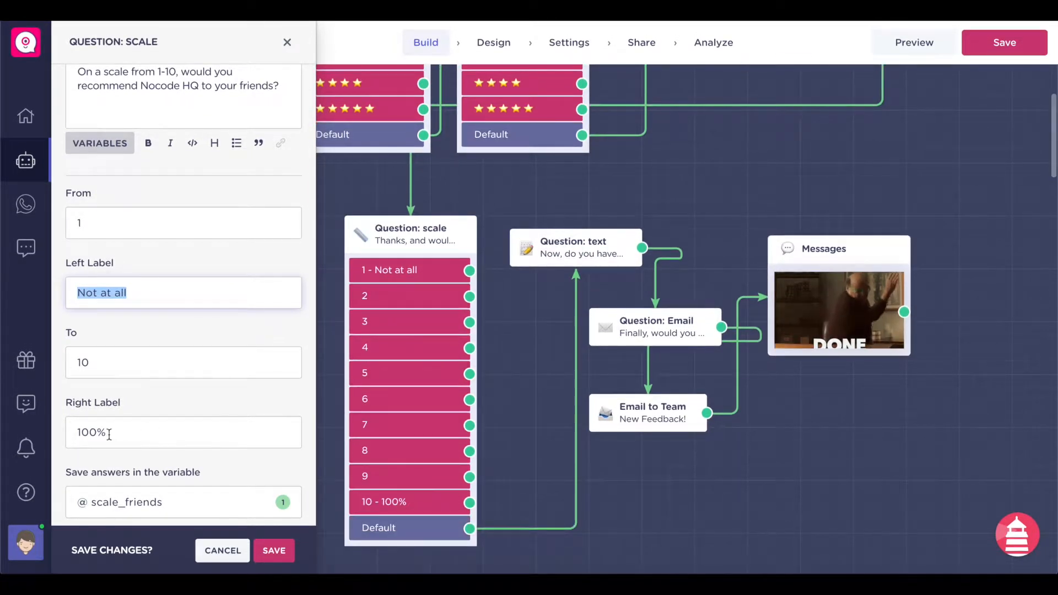
left_click(223, 425)
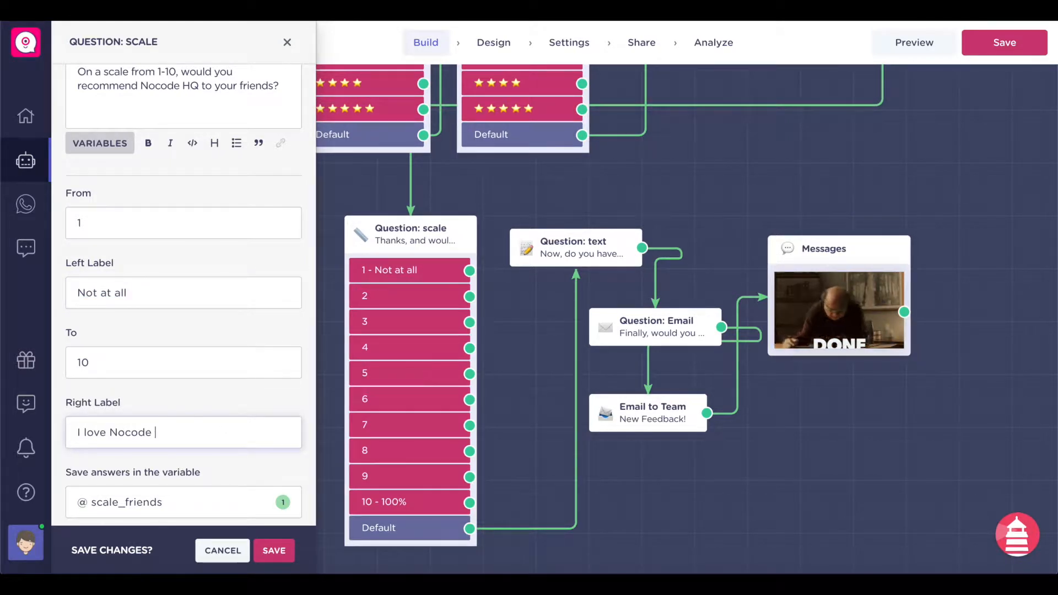
key("ctrl+super+space")
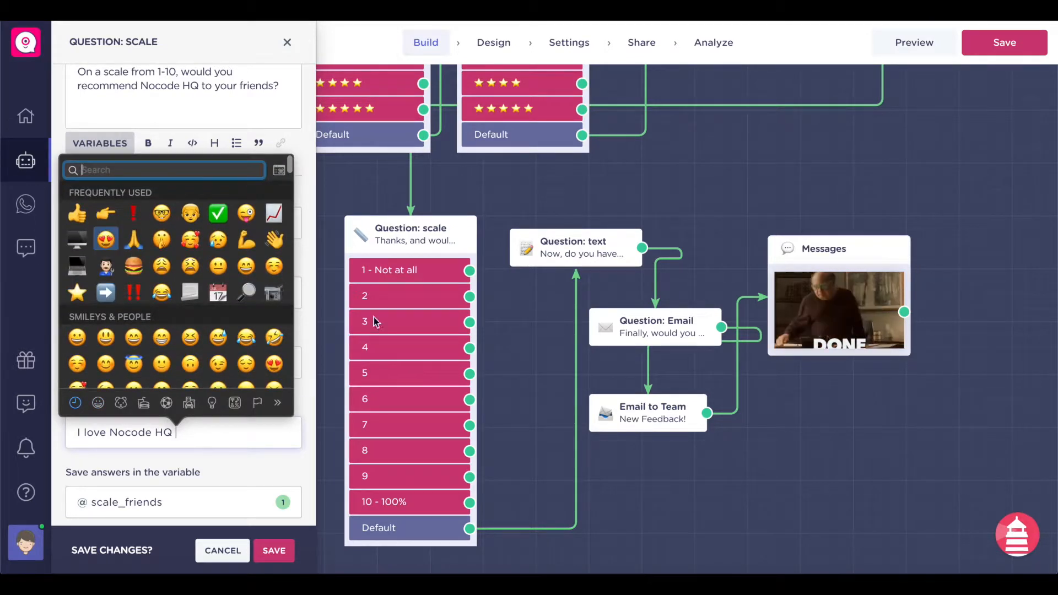
key("Return")
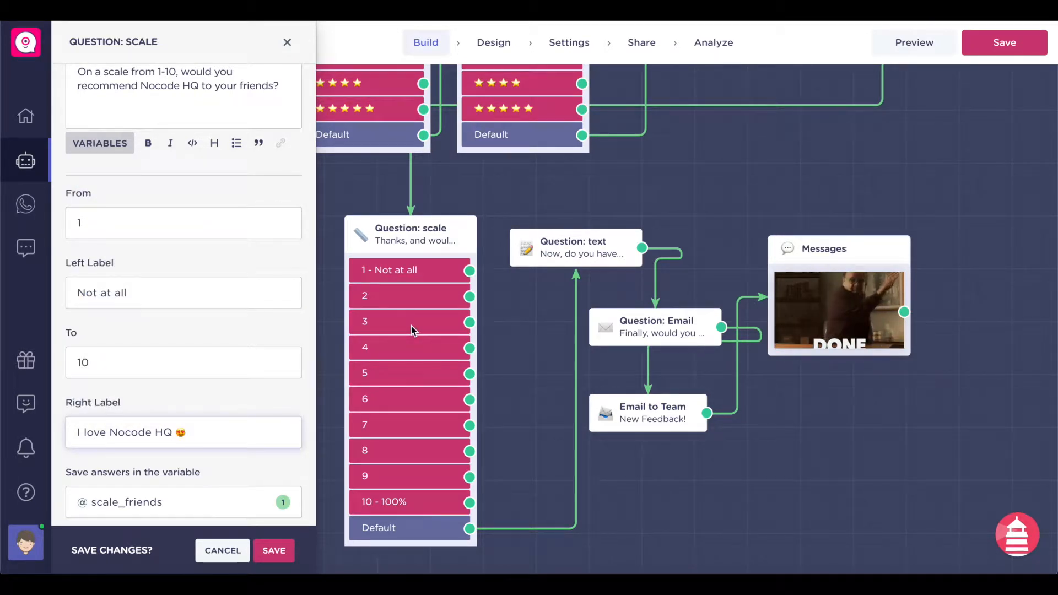
- Create the variable "recommendscale" for storing the scale question's answers and save the question's changes
left_click_drag(91, 502, 142, 502)
key("BackSpace")
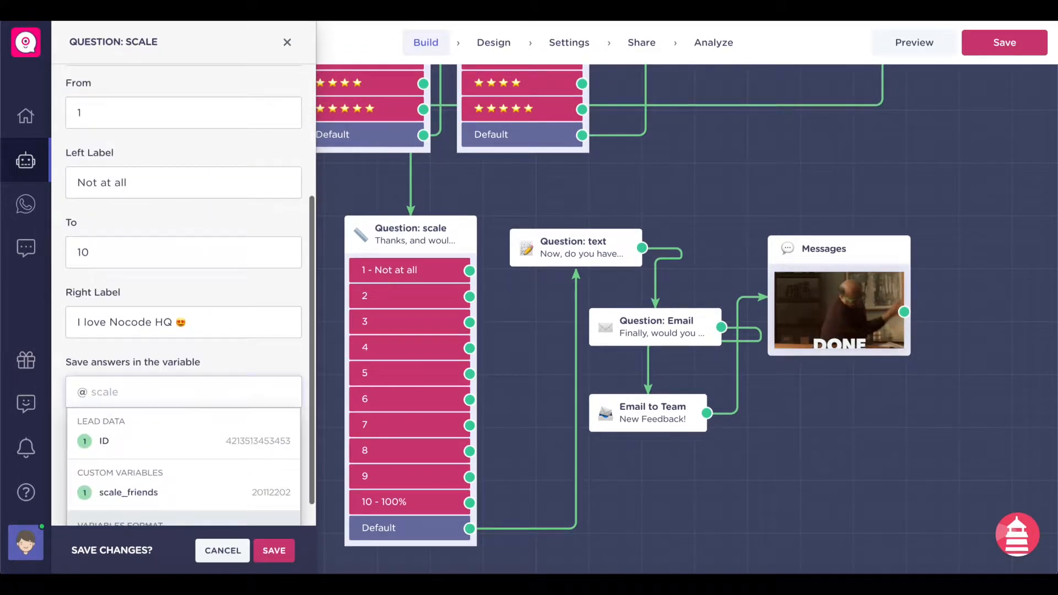
type("receiving")
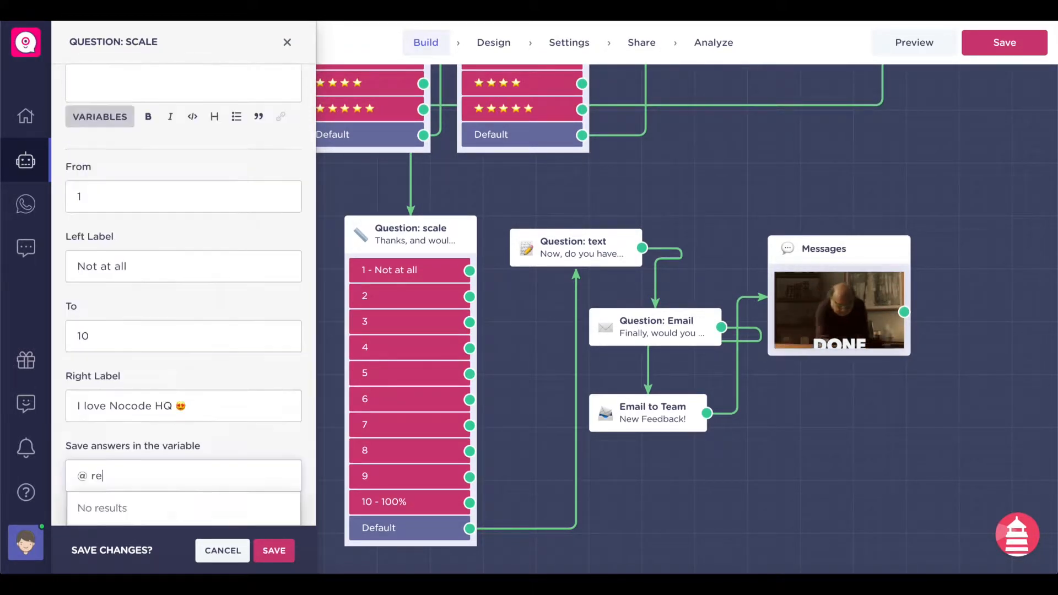
key("BackSpace")
key("BackSpace")
key("BackSpace")
key("BackSpace")
key("BackSpace")
key("BackSpace")
type("omme")
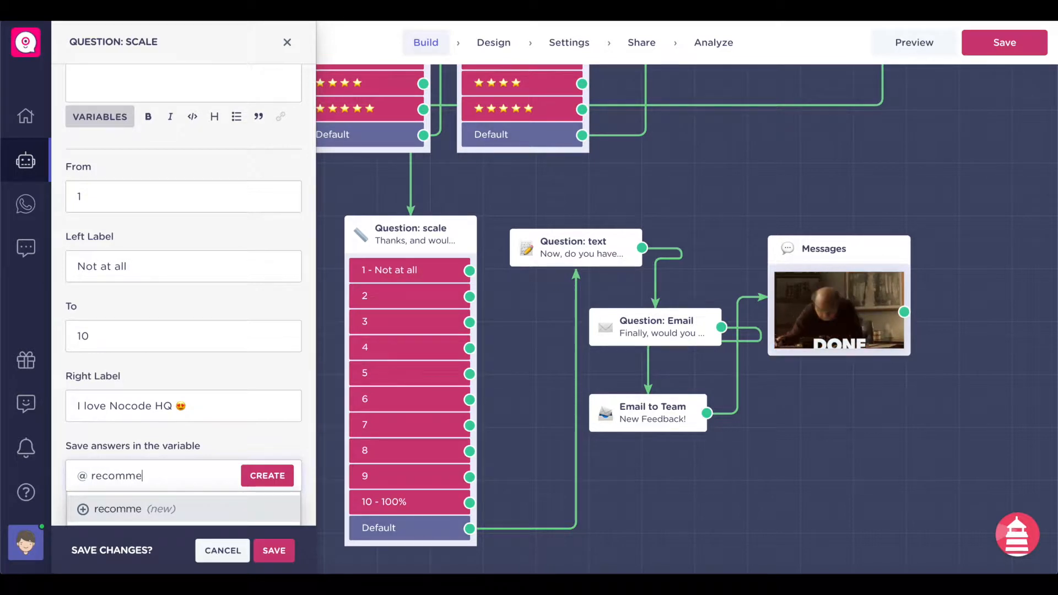
type("ndscale")
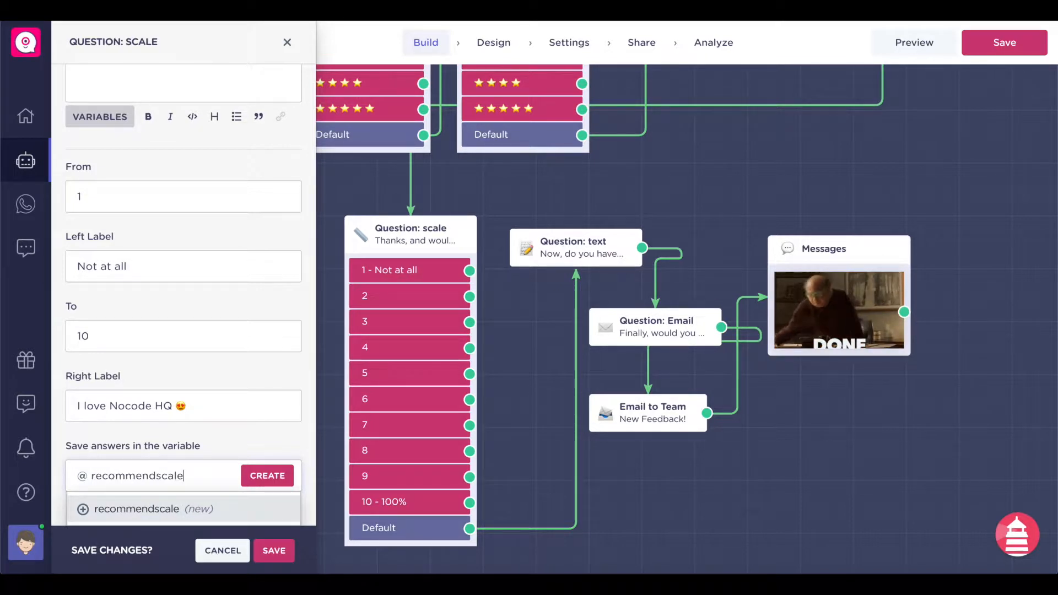
left_click(267, 475)
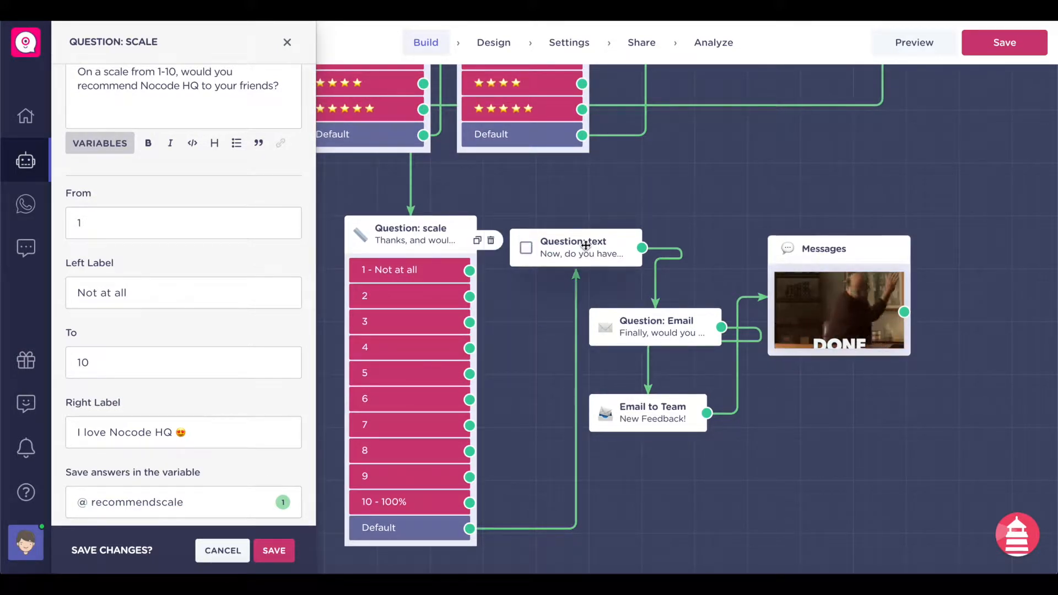
left_click(563, 240)
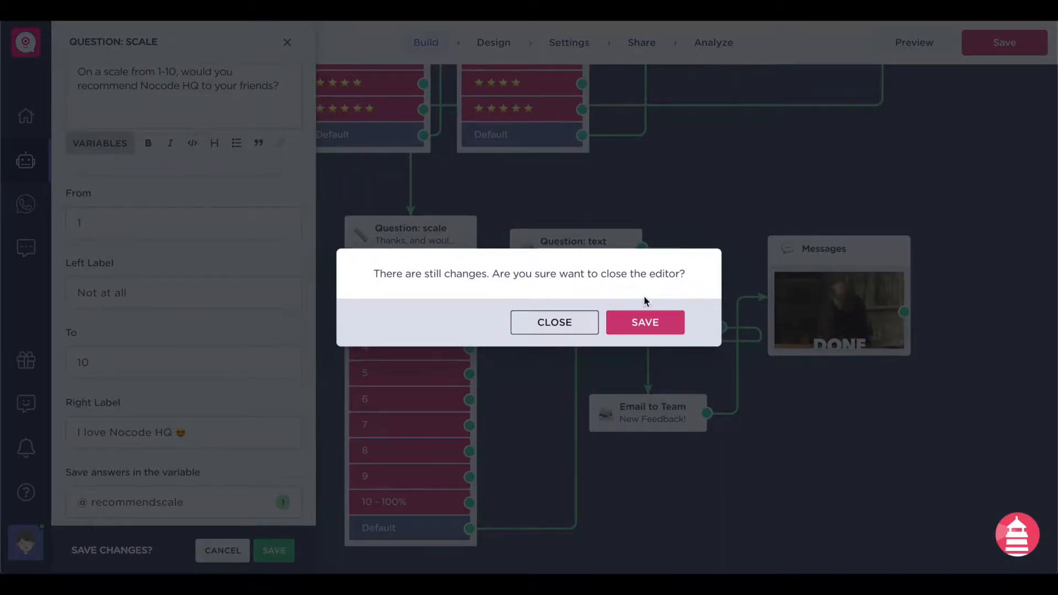
left_click(631, 323)
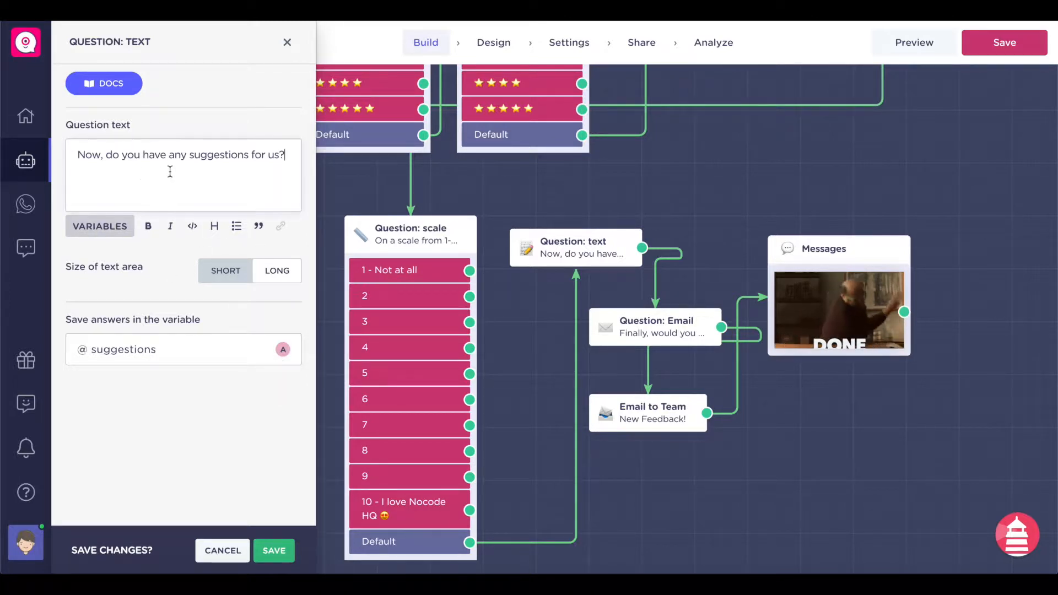
- Replace the email question's text with "Ok thank you for your time." and a request for their email to follow up on any further questions
scroll(426, 302, "right", 2)
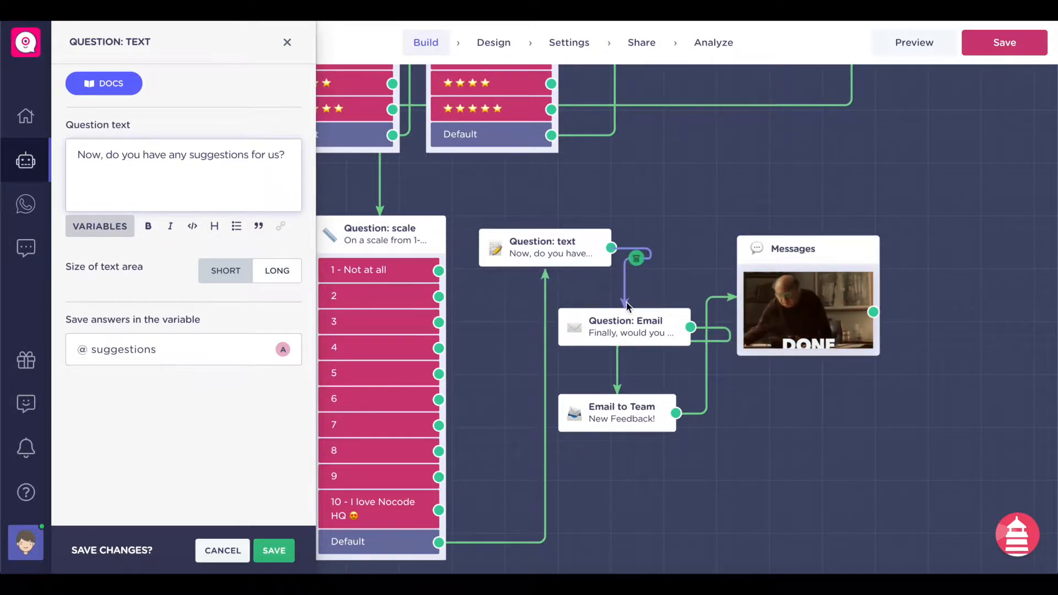
left_click(620, 326)
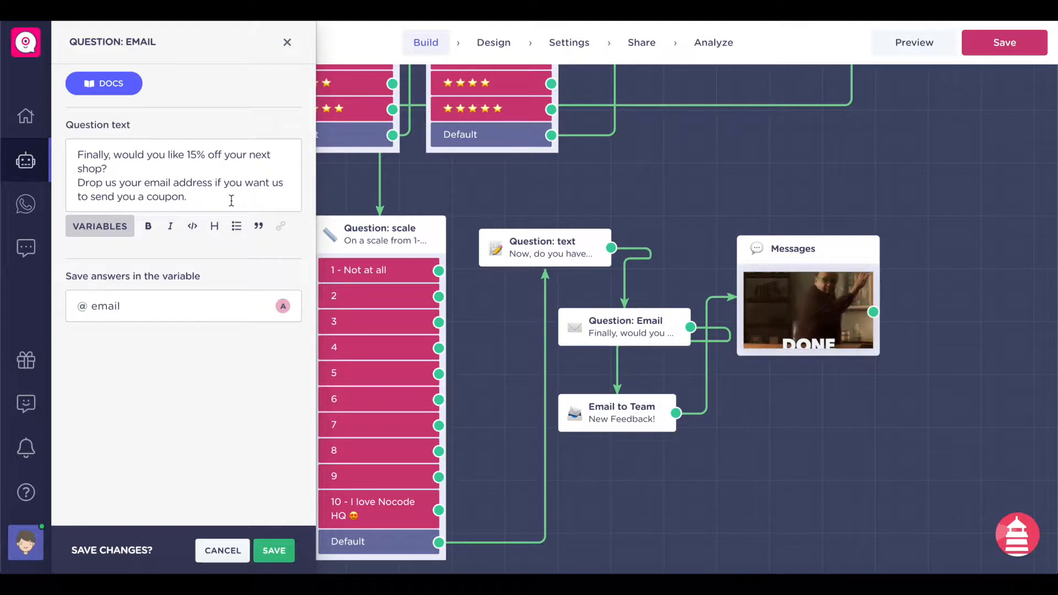
left_click_drag(231, 200, 45, 113)
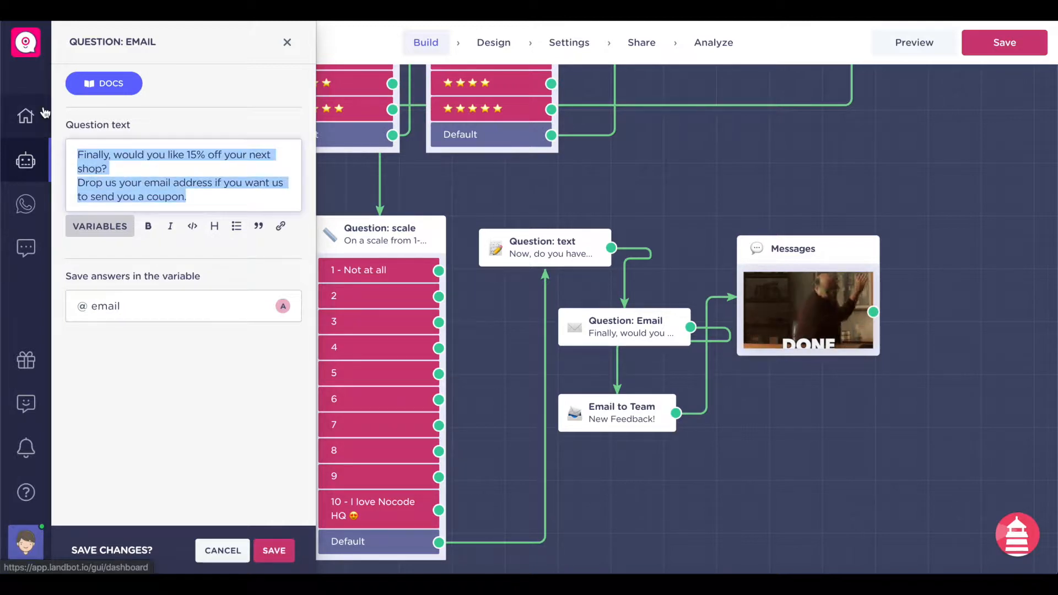
key("BackSpace")
type("Ok thank you for your time.")
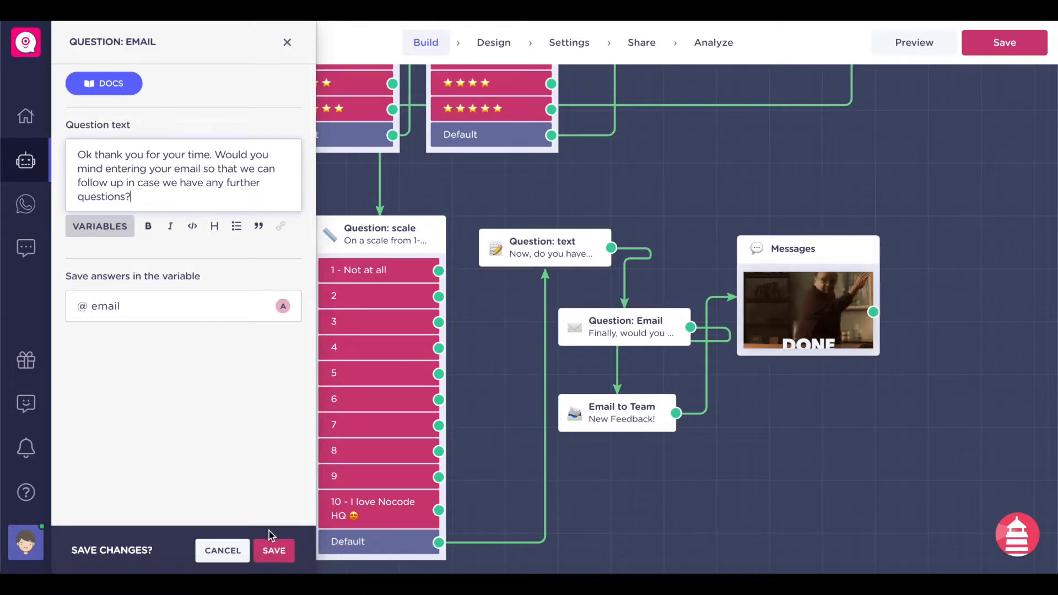
left_click(274, 551)
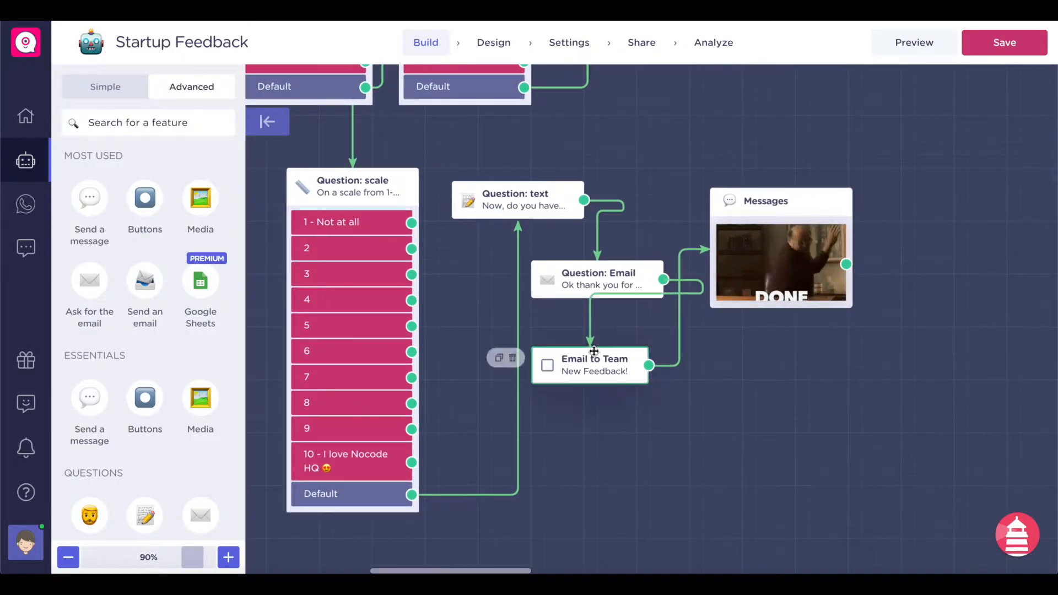
- Delete the "Email to Team" block and connect the email question's output directly to the final GIF message
left_click(594, 352)
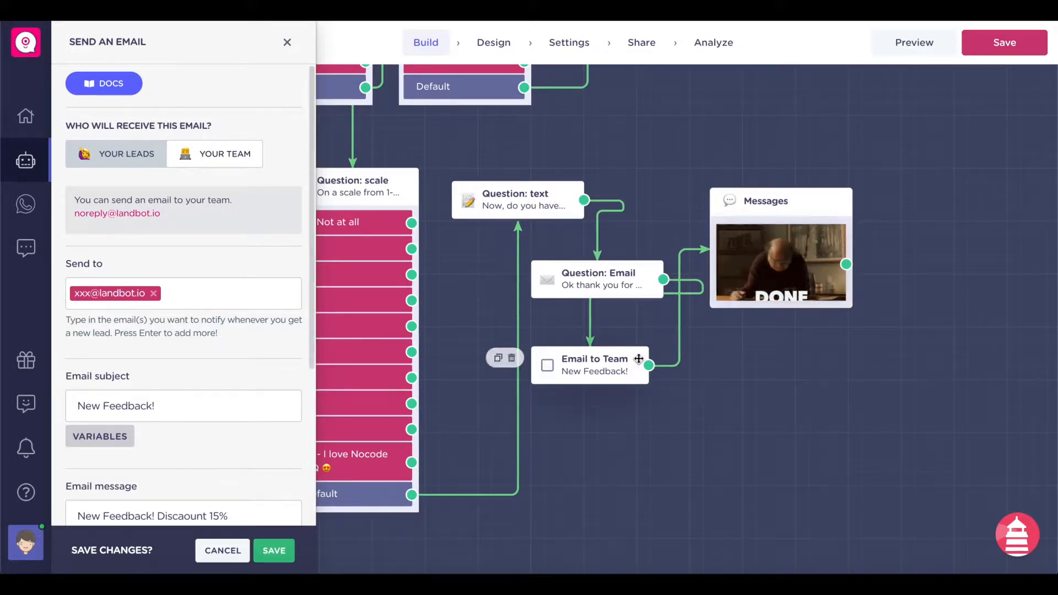
left_click(512, 358)
left_click_drag(619, 273, 605, 333)
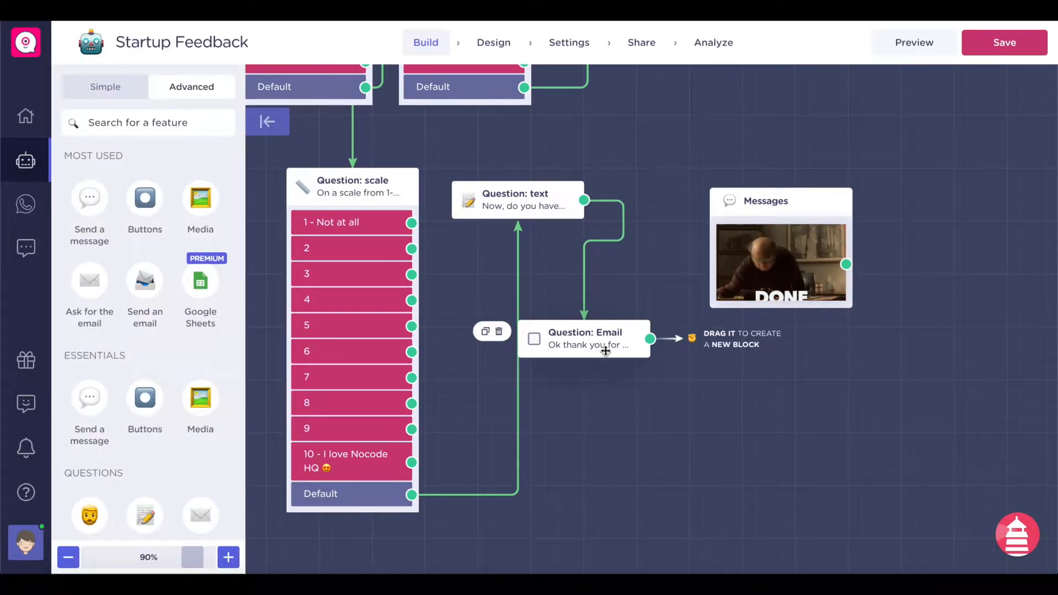
left_click(630, 338)
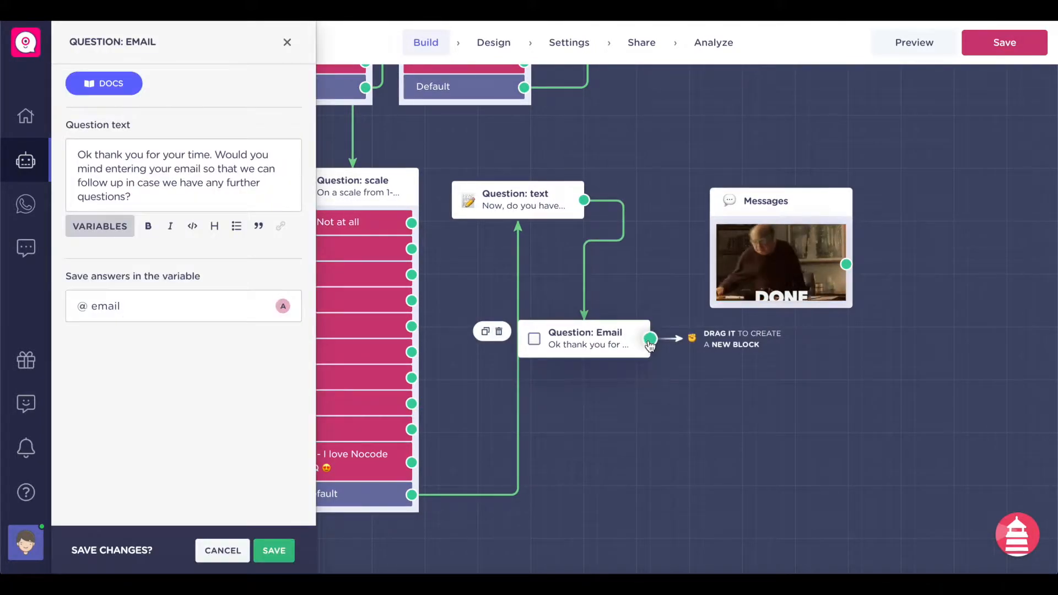
left_click(551, 214)
left_click(607, 339)
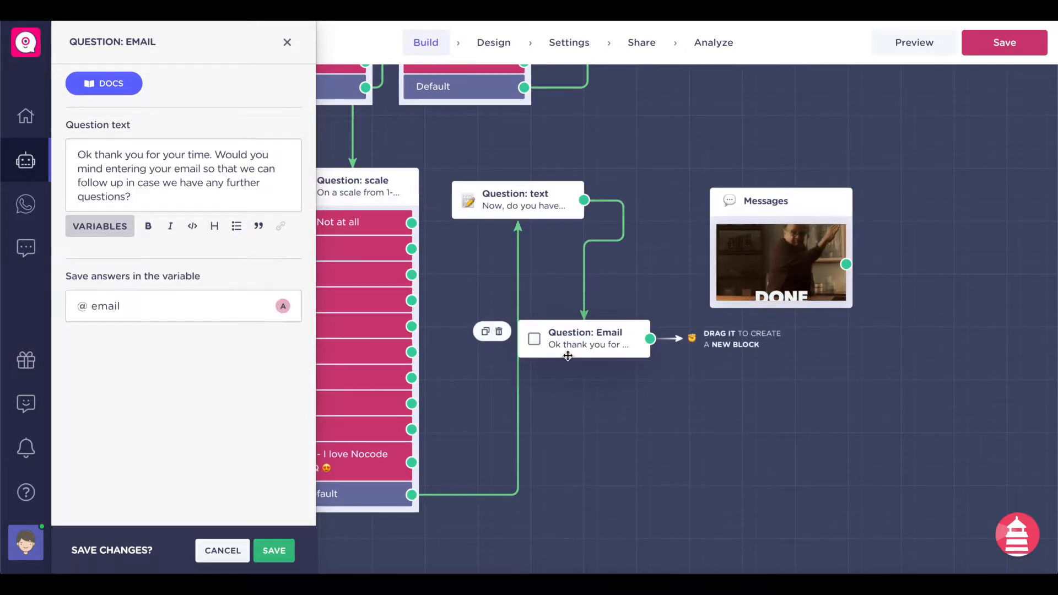
left_click_drag(650, 339, 739, 234)
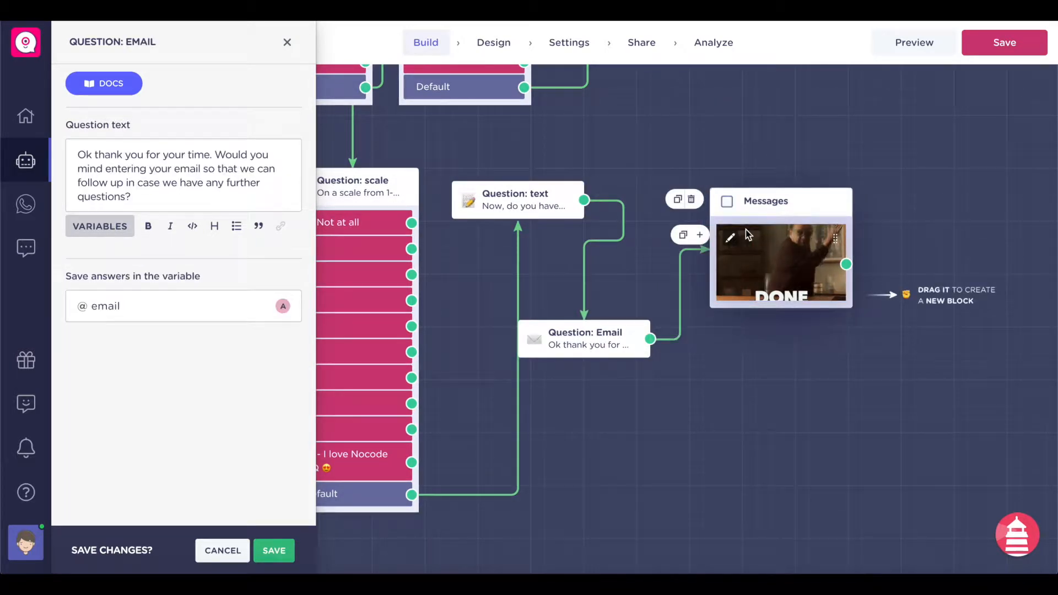
mouse_move(765, 259)
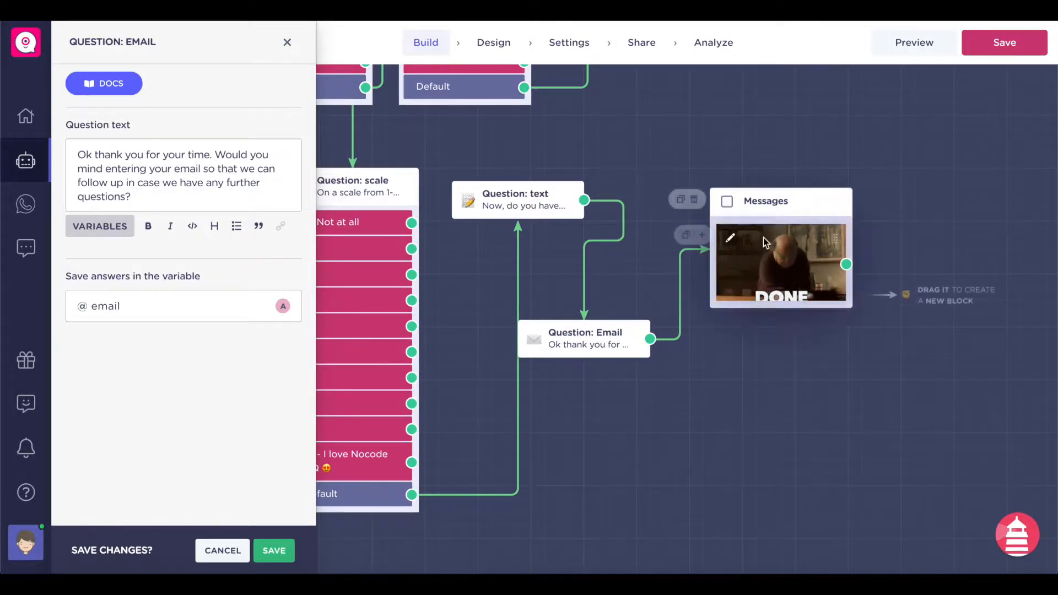
left_click_drag(788, 205, 801, 192)
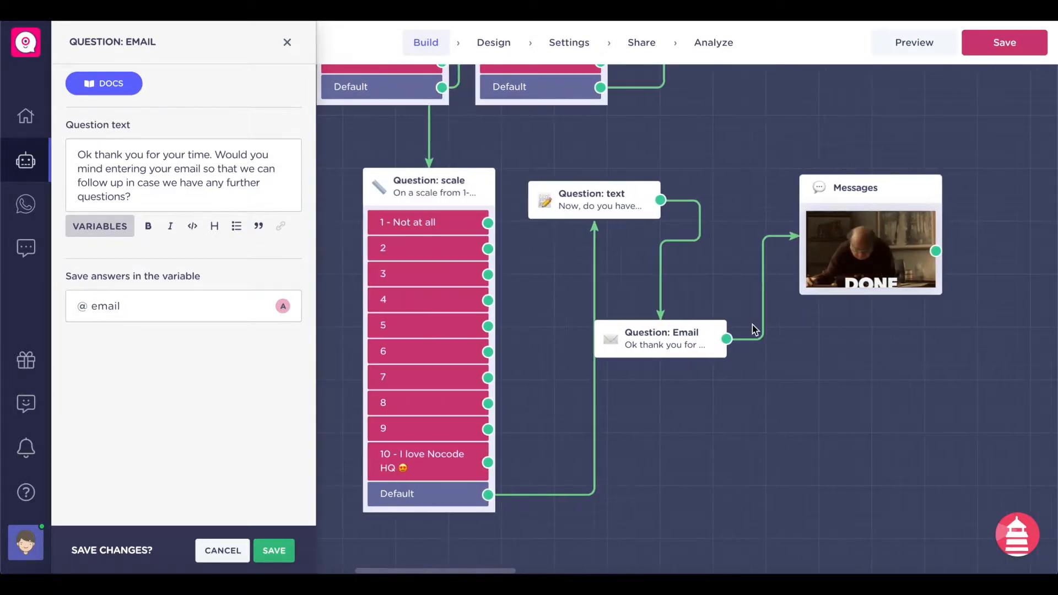
- Replace the final message's "DONE" GIF with the crying-man "Thank You" GIF from a Giphy search for "Thank you"
mouse_move(860, 243)
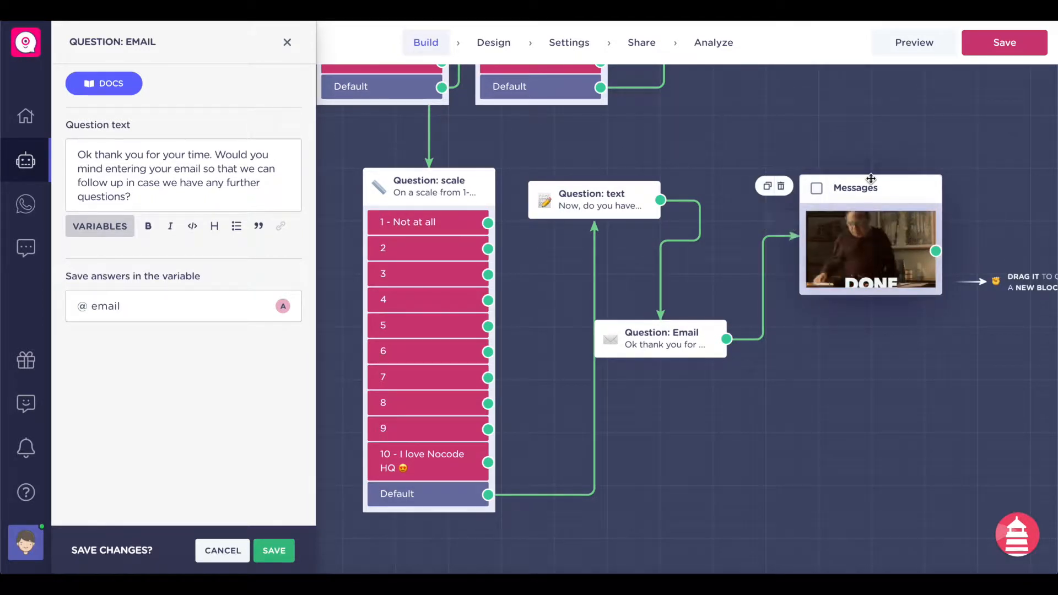
left_click(819, 227)
left_click(482, 274)
type("Awesome")
key("ctrl+a")
type("Thank you")
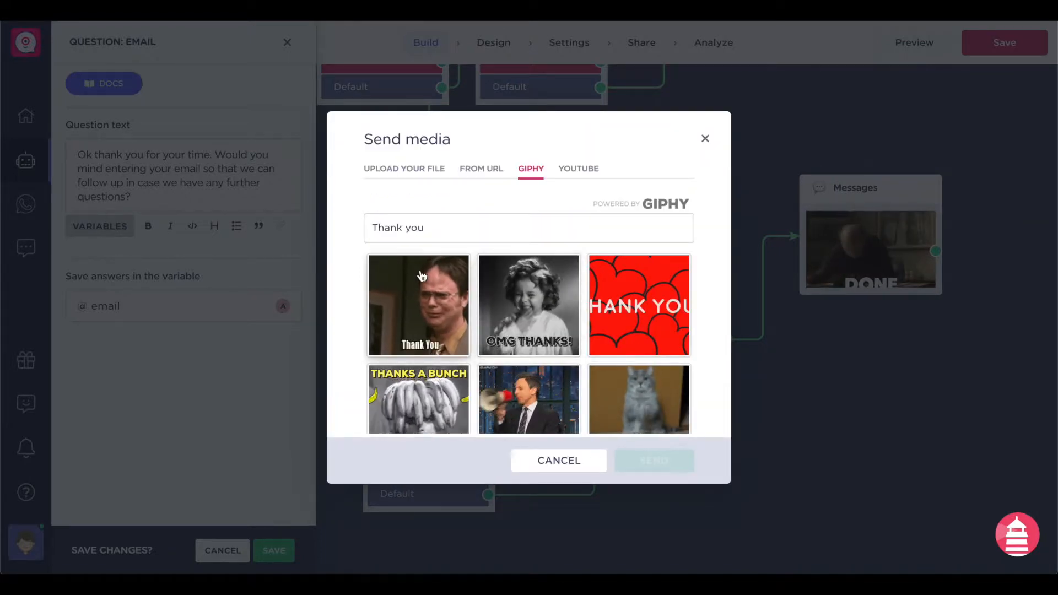
scroll(529, 341, "down", 1)
left_click(419, 290)
left_click(669, 464)
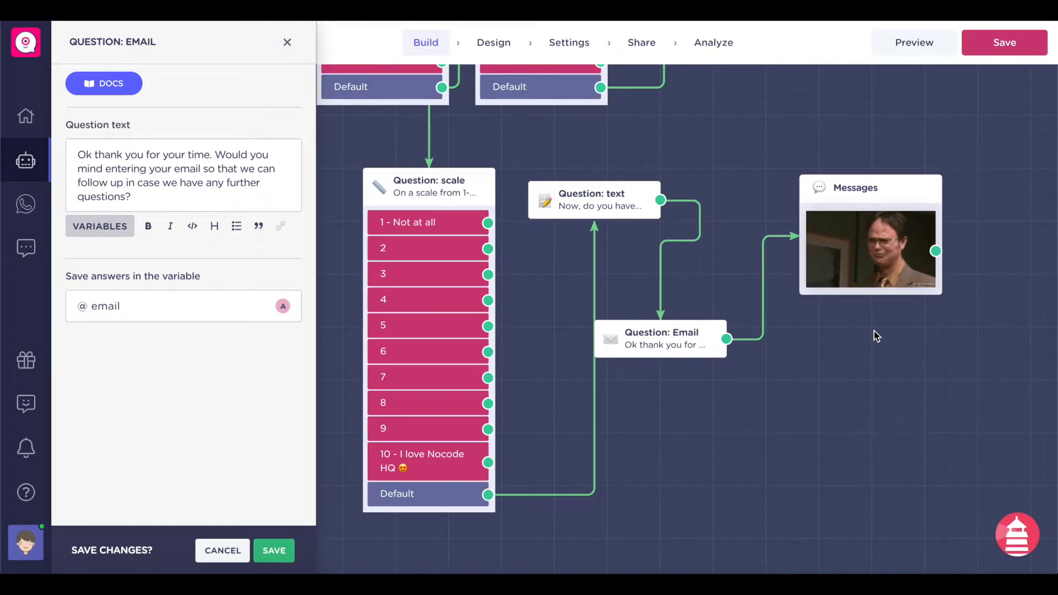
- Save the bot, open its preview and start the test conversation with "Let's Go"
left_click(989, 49)
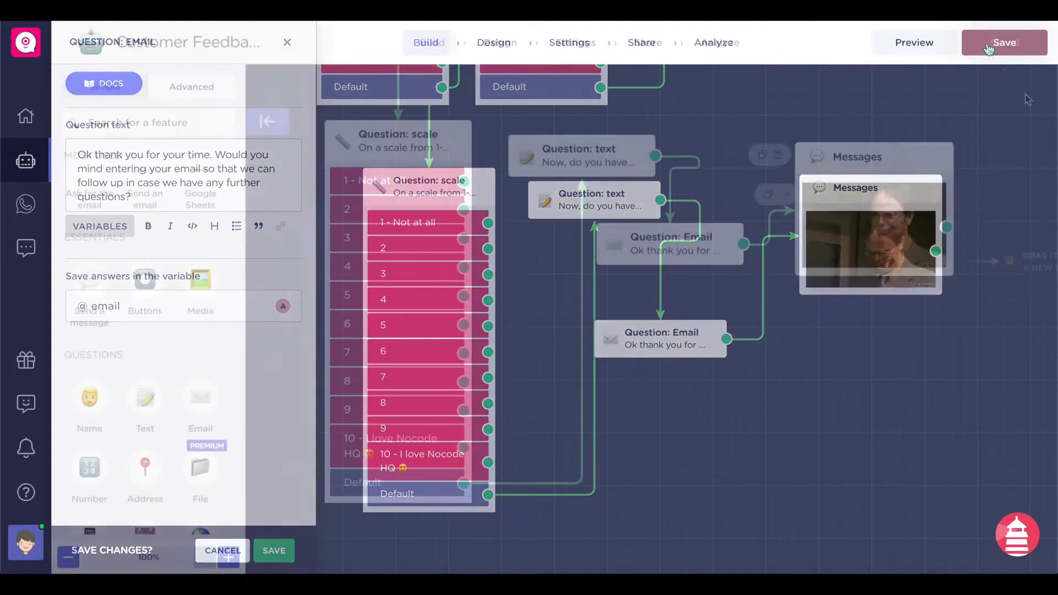
left_click(890, 51)
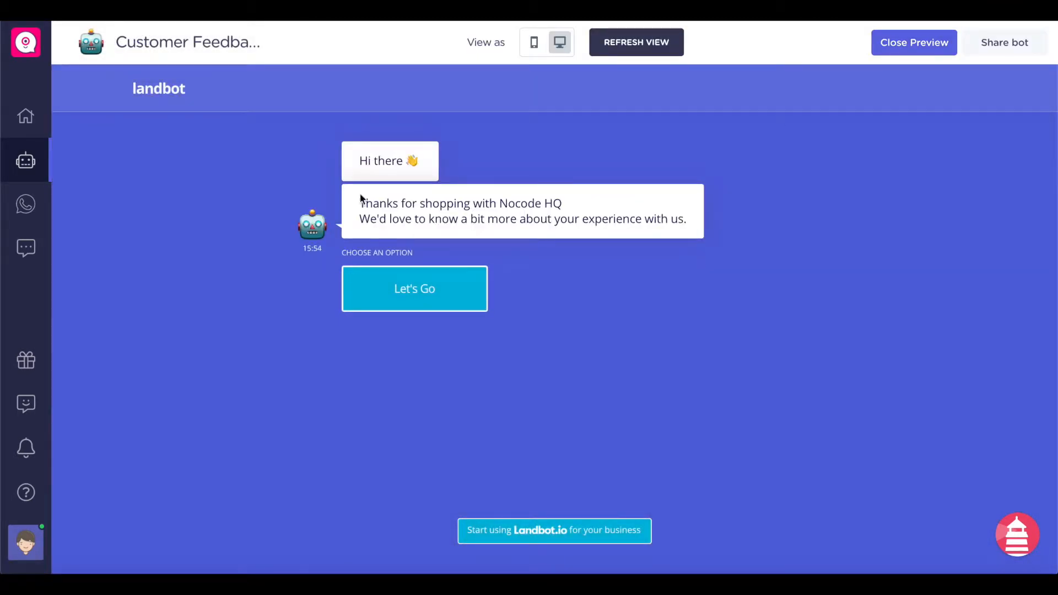
left_click(427, 312)
left_click(424, 287)
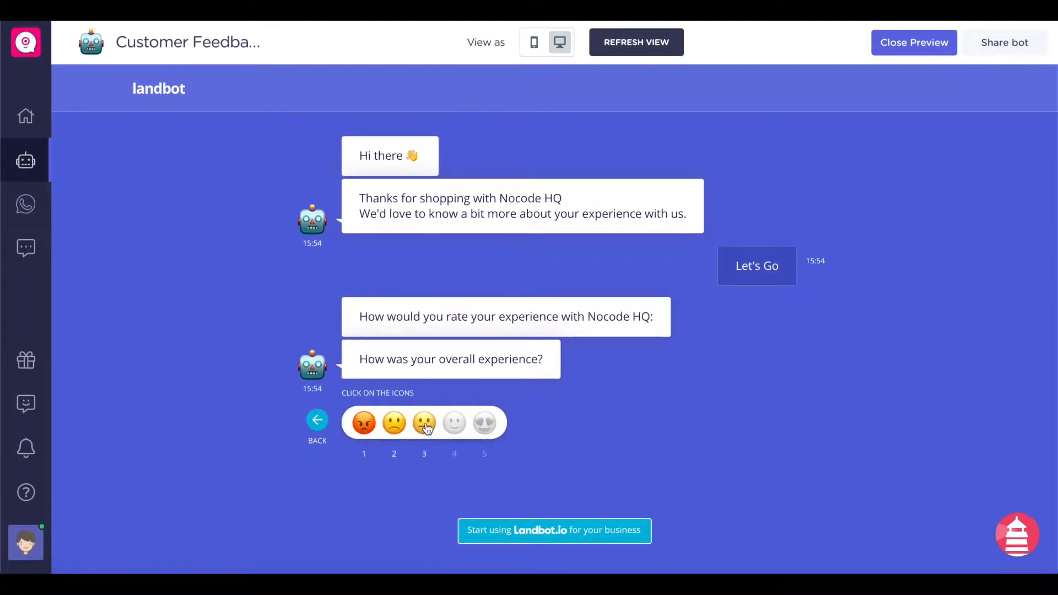
- Test the survey by giving the highest rating to the experience, product range and quality questions and 8 to the recommendation question
left_click(485, 426)
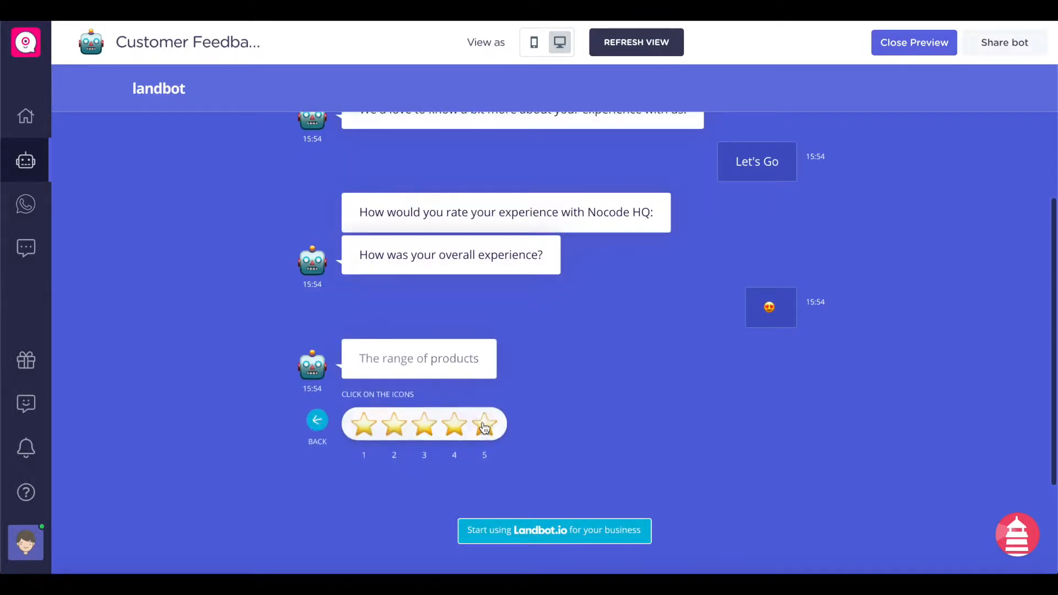
left_click(485, 426)
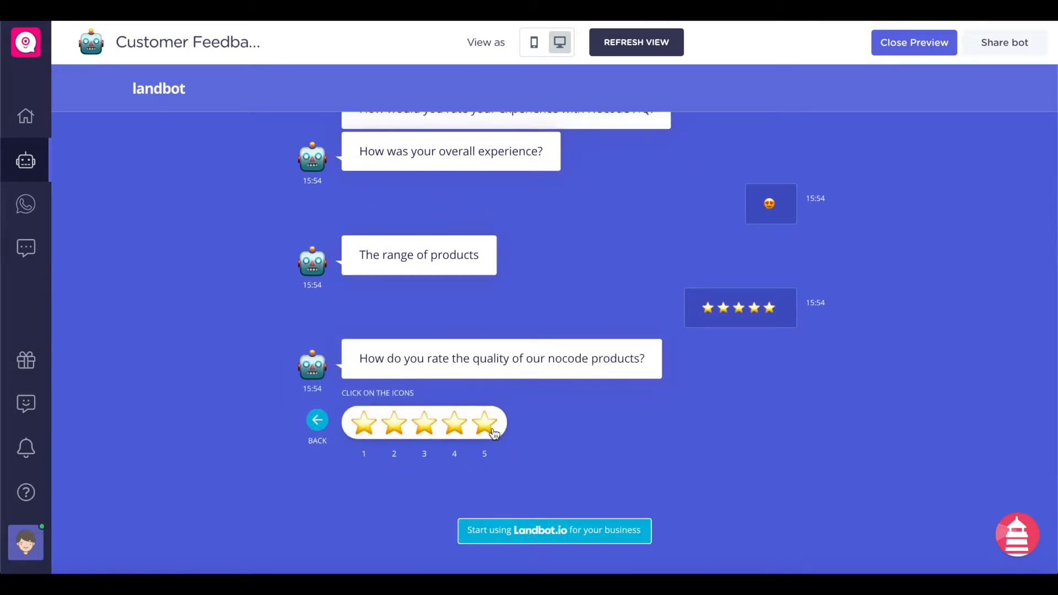
left_click(483, 427)
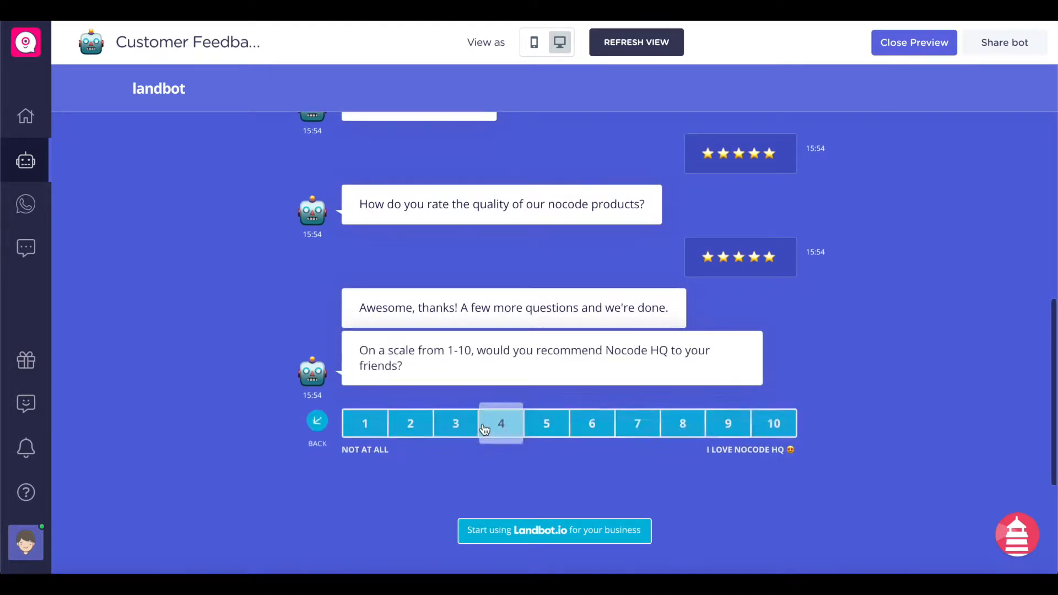
left_click(483, 429)
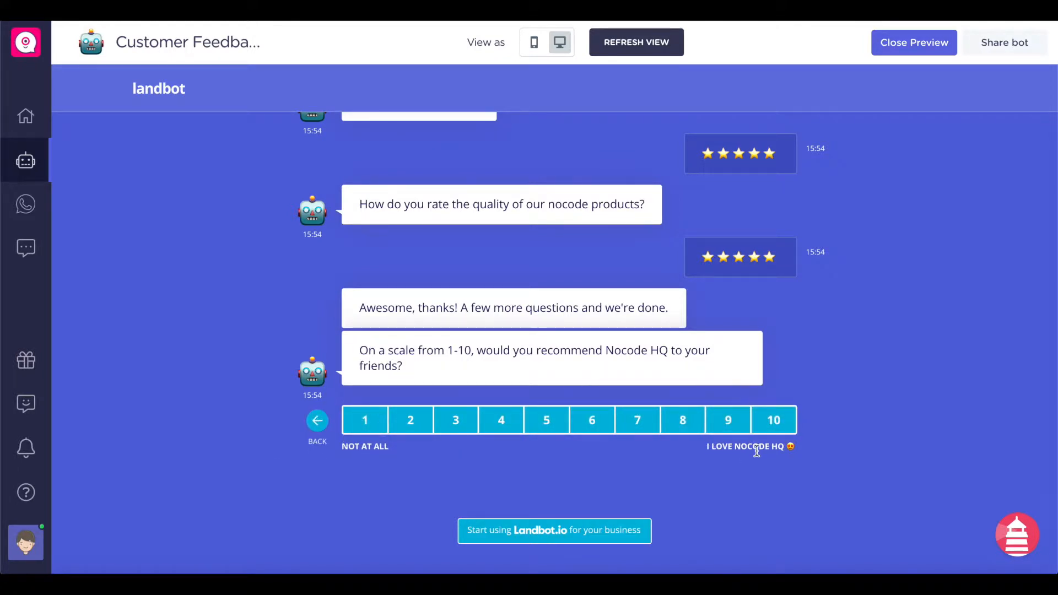
left_click(683, 422)
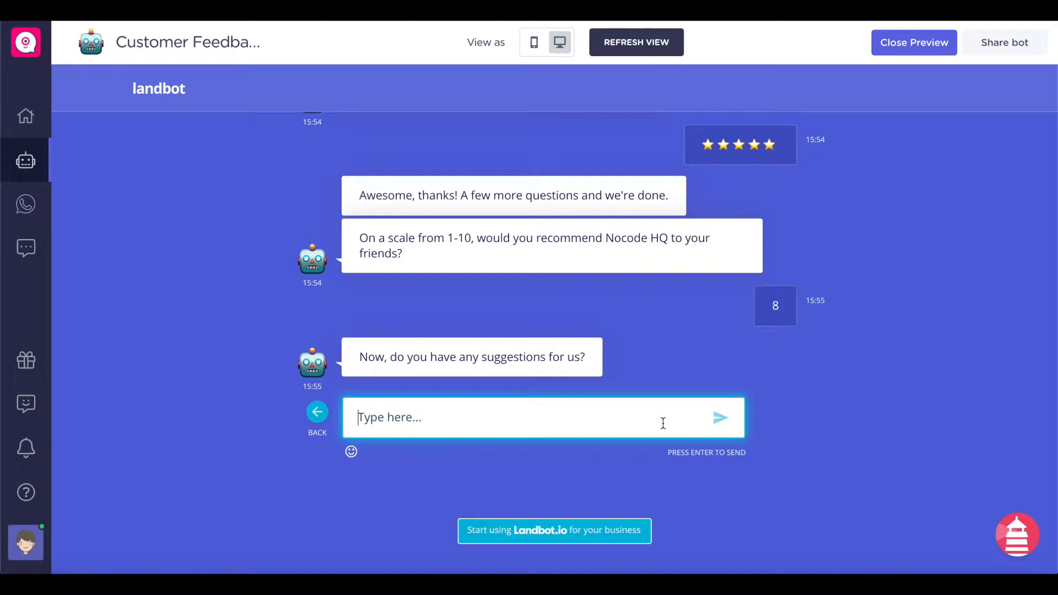
- Finish the preview test by answering the suggestions question with "More Products" and submitting a contact email, and review the whole conversation
type("ts")
key("Return")
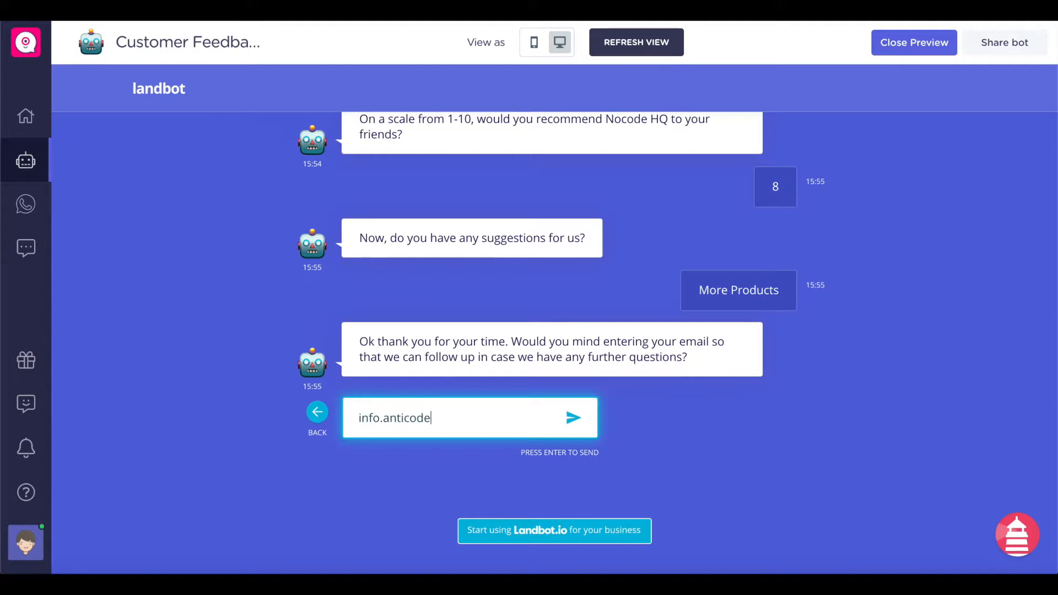
key("Return")
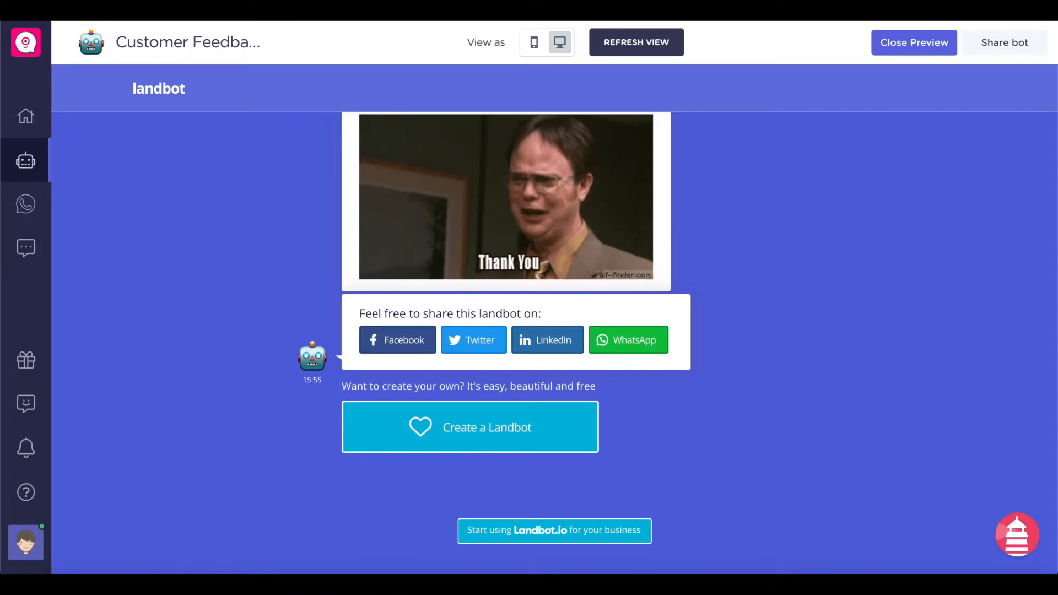
scroll(904, 286, "up", 8)
scroll(627, 259, "up", 3)
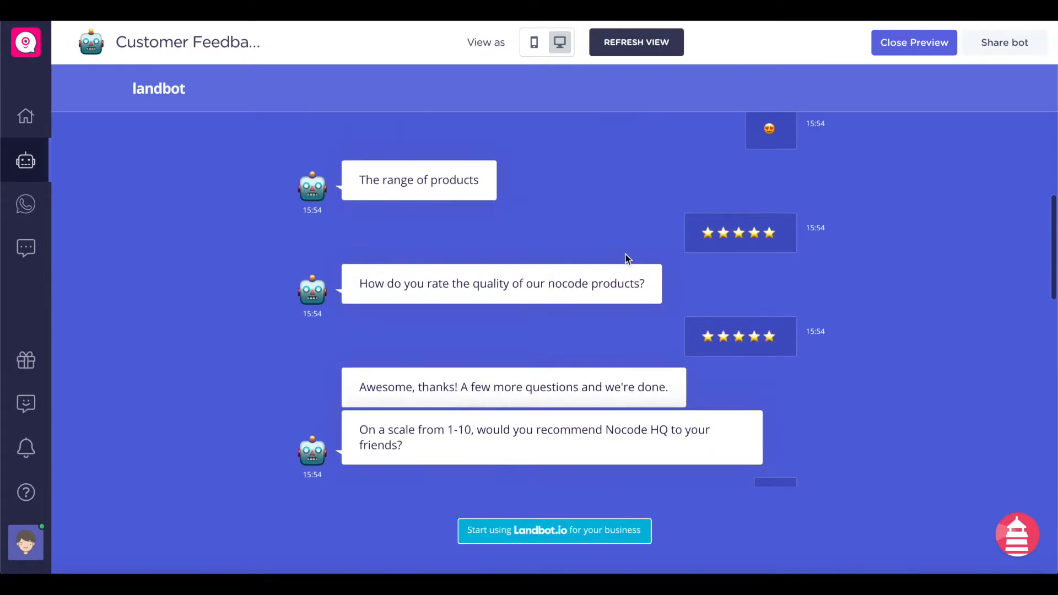
scroll(627, 259, "down", 10)
scroll(626, 259, "up", 15)
scroll(627, 260, "down", 15)
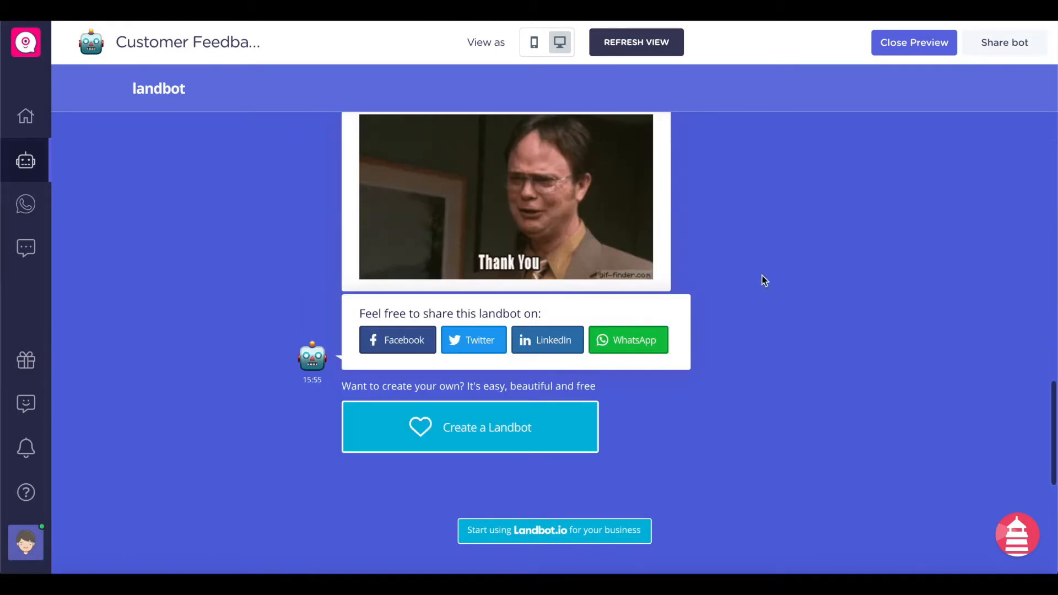
- Close the preview, add a Zapier integration block after the final GIF message and connect the message's output to it
left_click(921, 44)
scroll(578, 121, "right", 12)
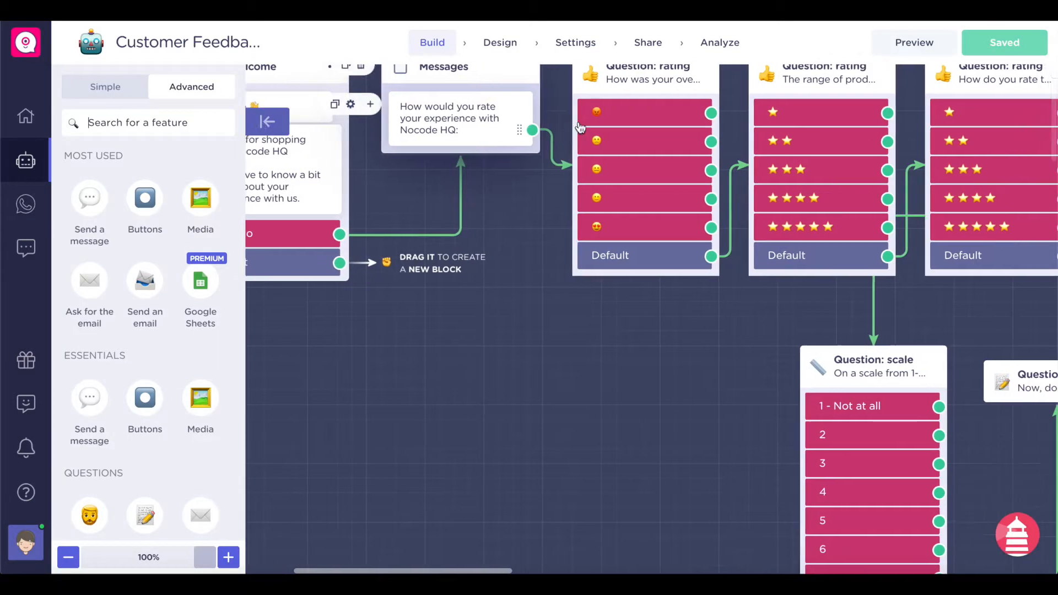
scroll(578, 126, "down", 5)
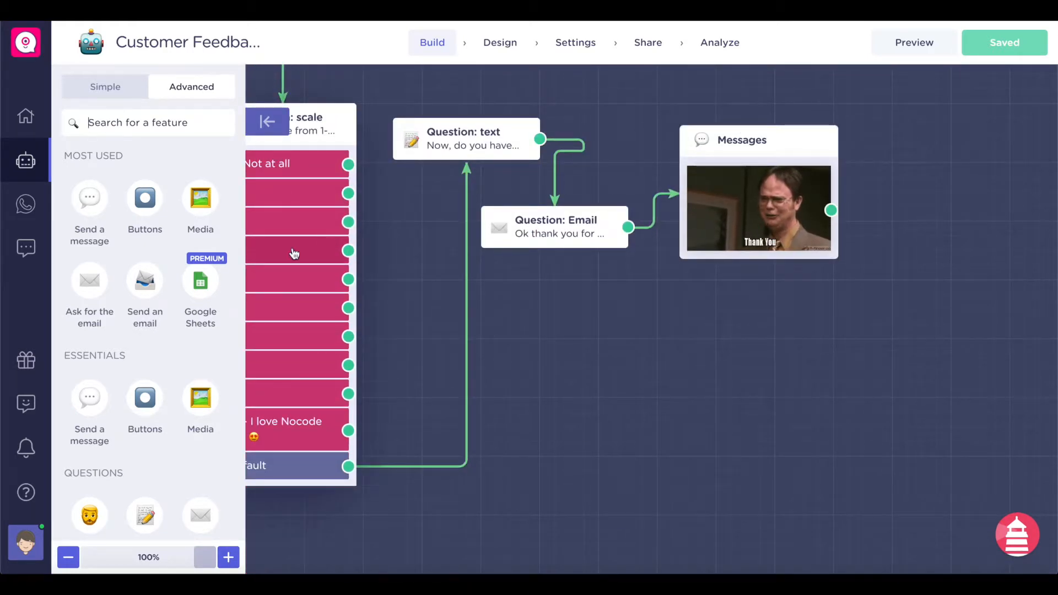
scroll(68, 391, "down", 8)
scroll(69, 392, "up", 2)
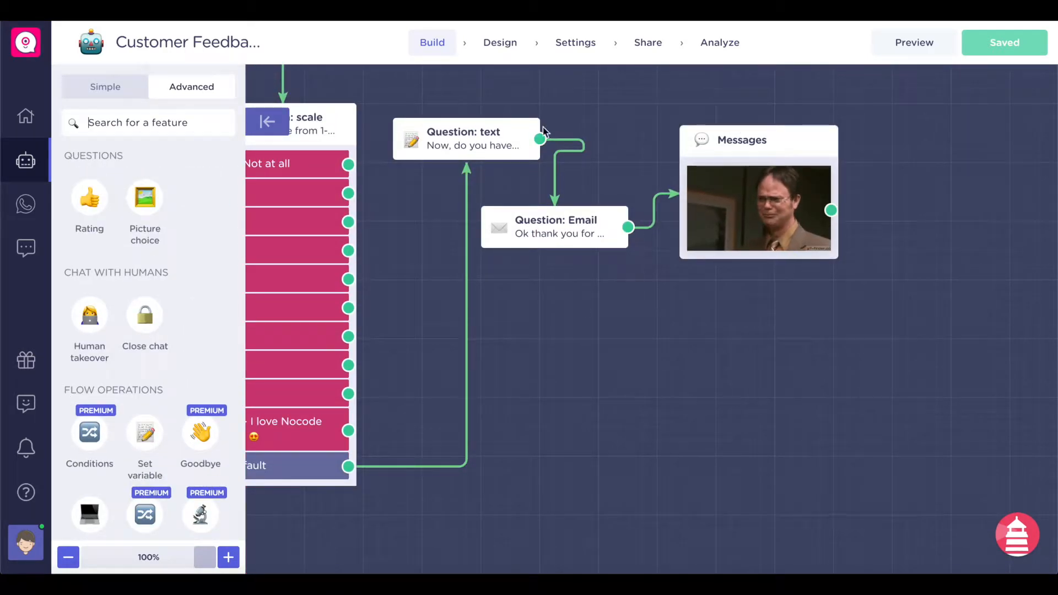
scroll(366, 256, "left", 2)
scroll(84, 365, "down", 5)
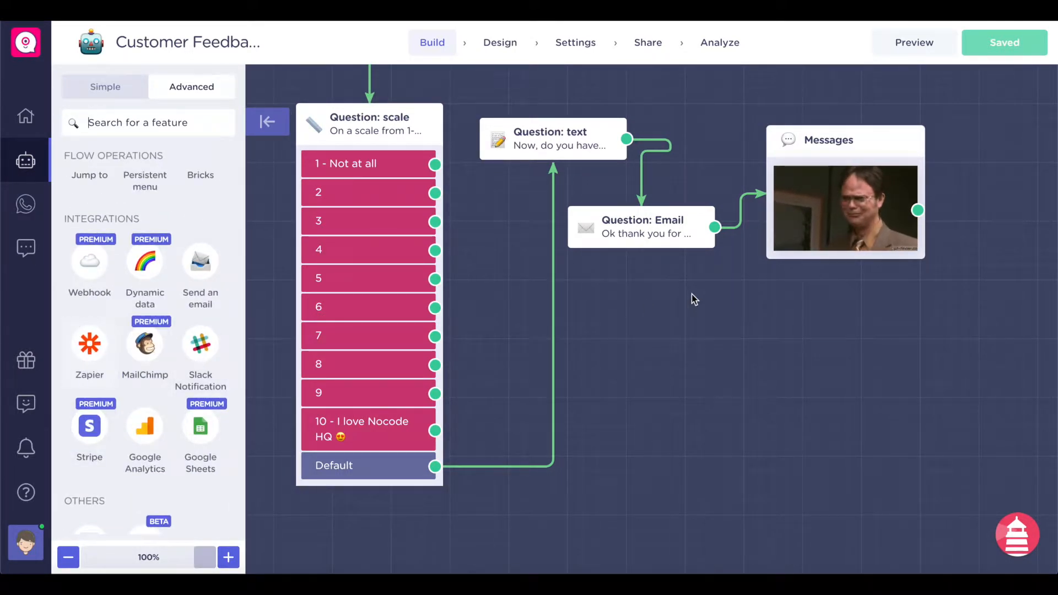
left_click(88, 351)
left_click_drag(662, 226, 1052, 182)
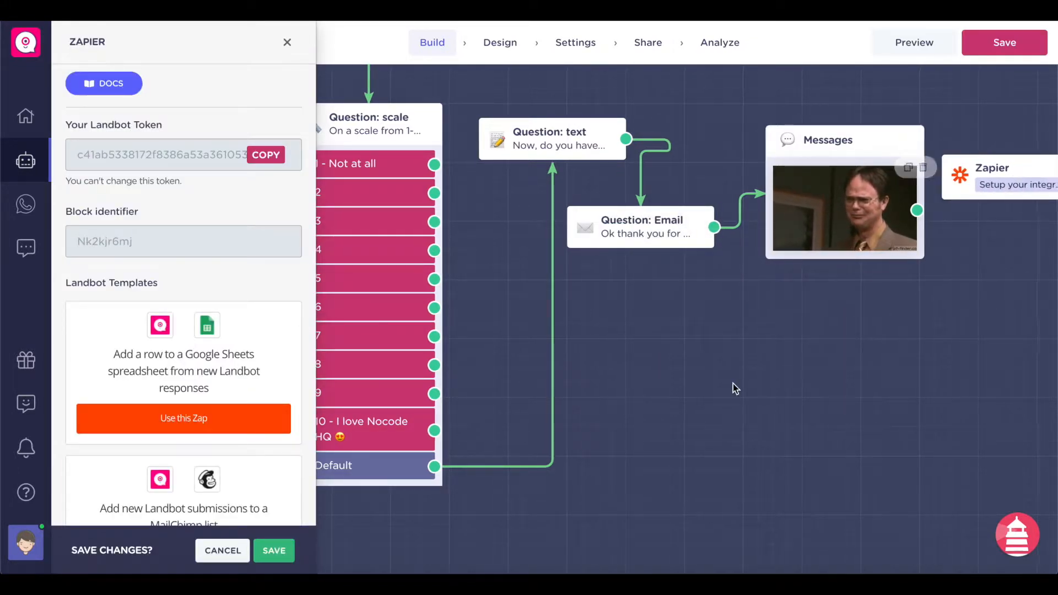
scroll(733, 384, "right", 4)
scroll(652, 172, "up", 1)
left_click_drag(681, 250, 716, 217)
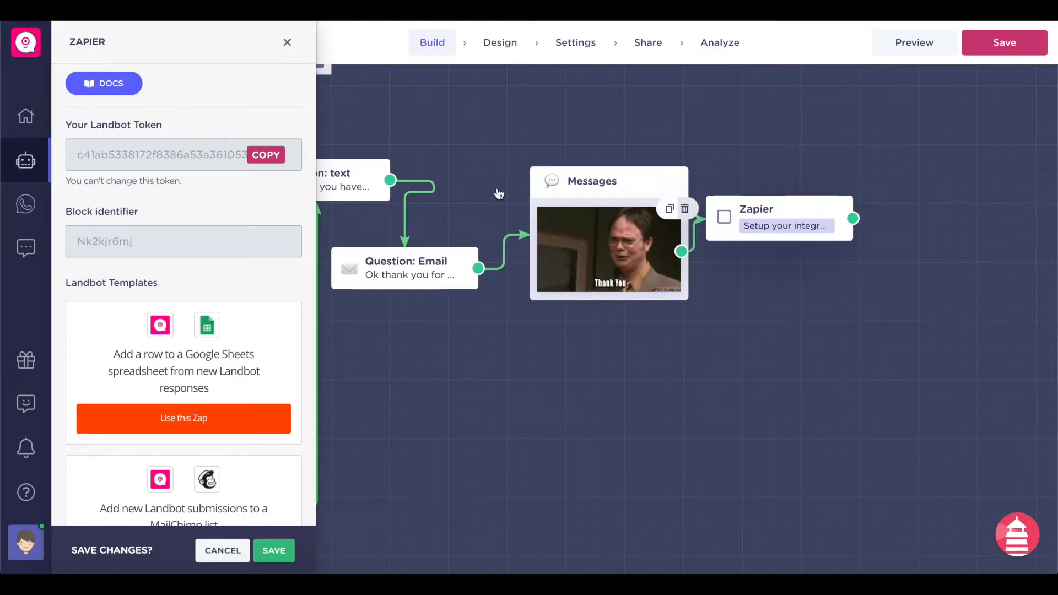
- Look through the Zapier block's Landbot templates, including the Airtable records one, save the block and return to the start of the flow
scroll(194, 193, "down", 4)
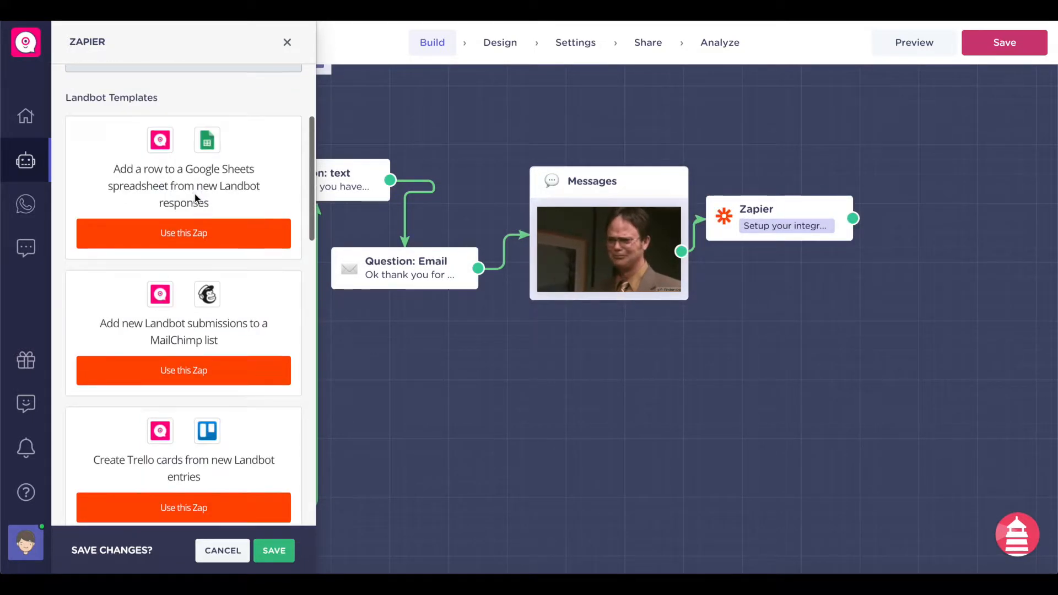
scroll(194, 193, "down", 3)
scroll(194, 193, "up", 6)
scroll(195, 192, "down", 5)
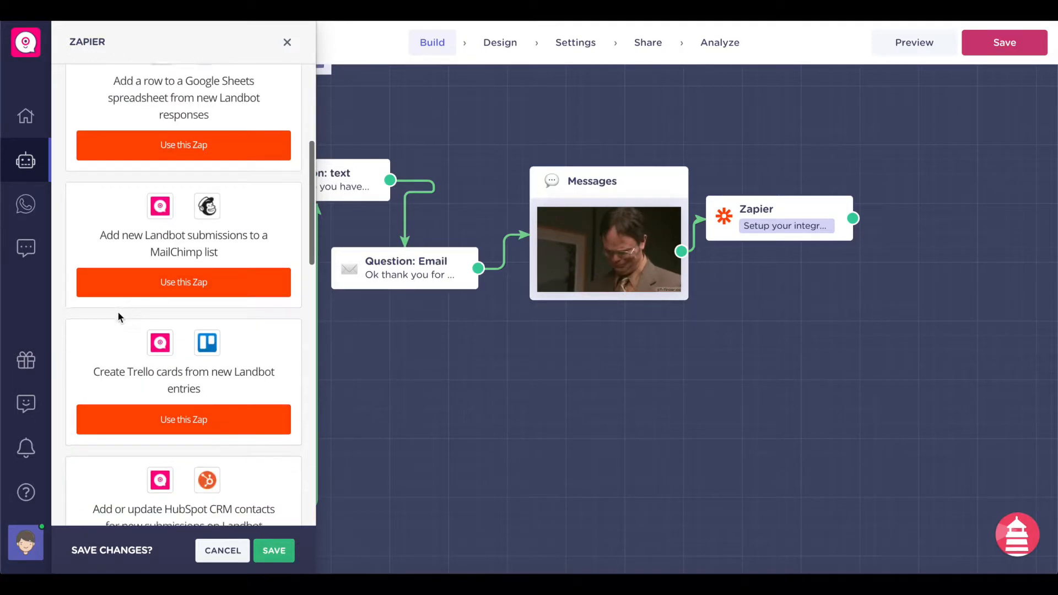
scroll(117, 317, "down", 1)
scroll(253, 338, "down", 6)
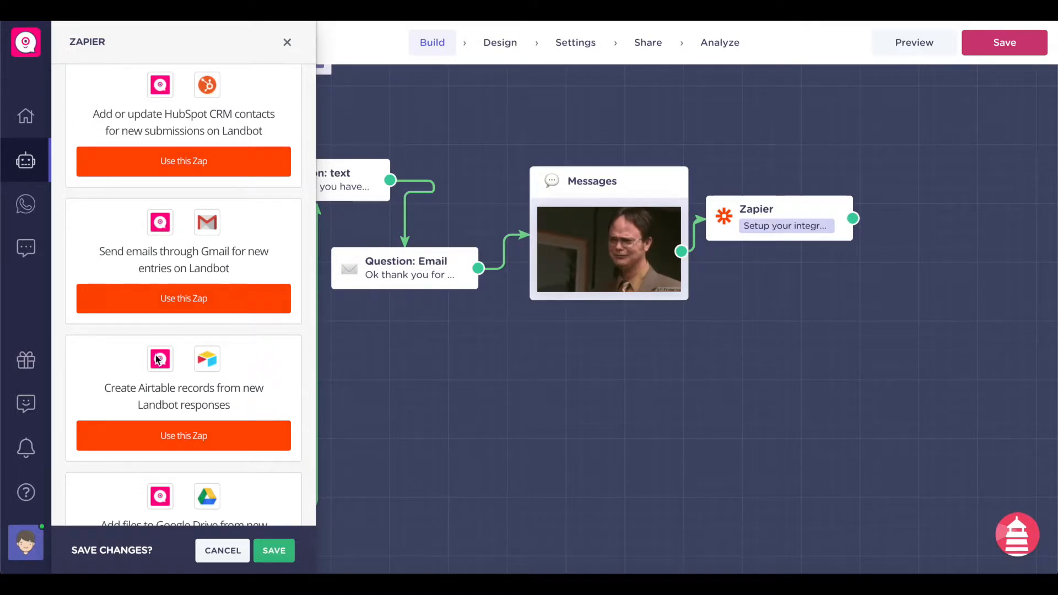
left_click(270, 551)
scroll(494, 496, "left", 10)
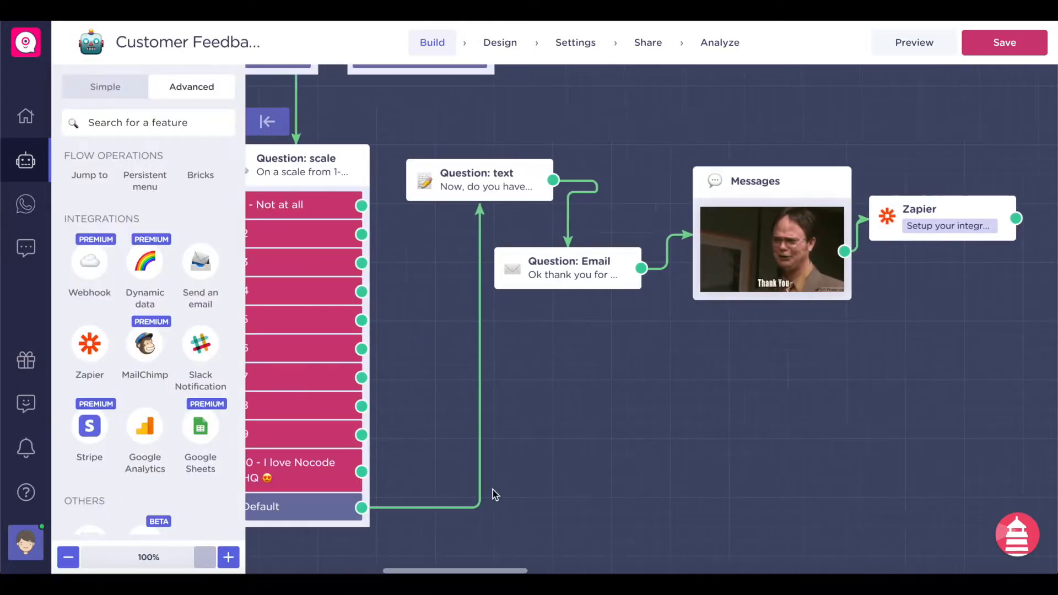
scroll(494, 496, "up", 5)
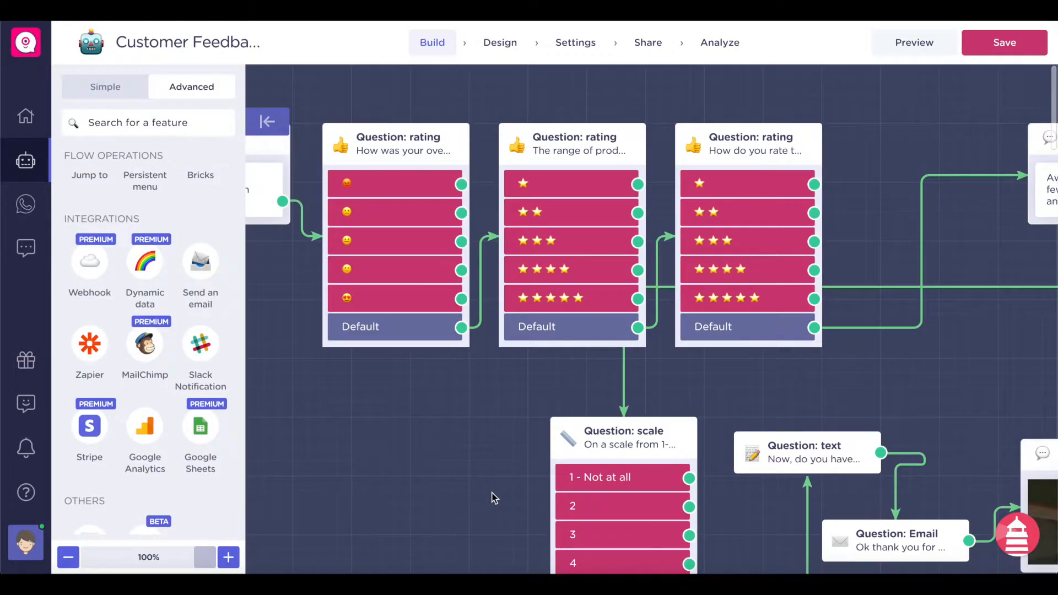
scroll(494, 496, "left", 8)
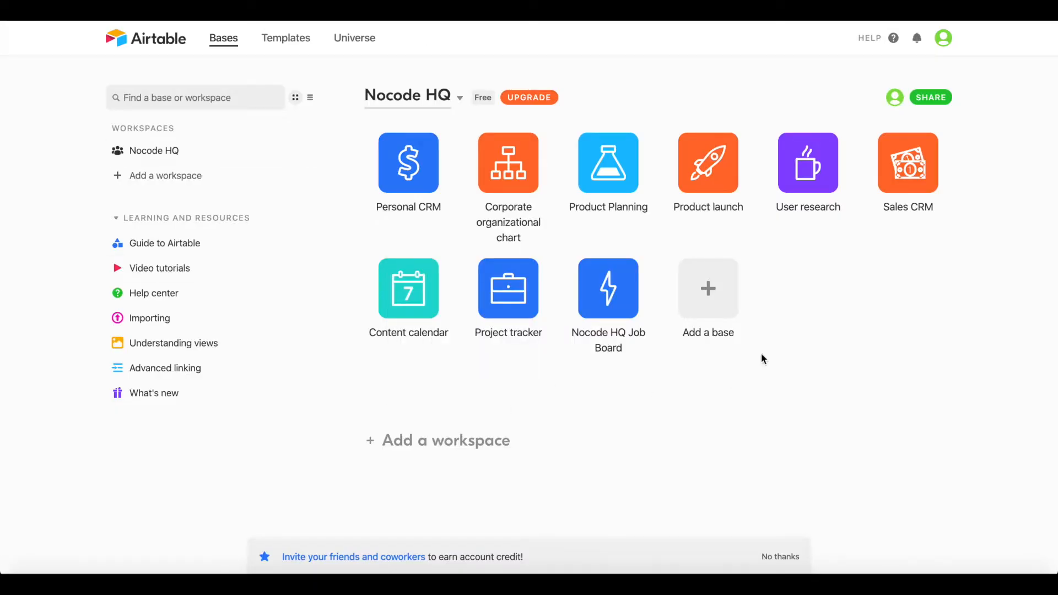
- In Airtable, create a base from scratch in the Nocode HQ workspace, named "Product Feedback" with a teal colour
left_click(684, 285)
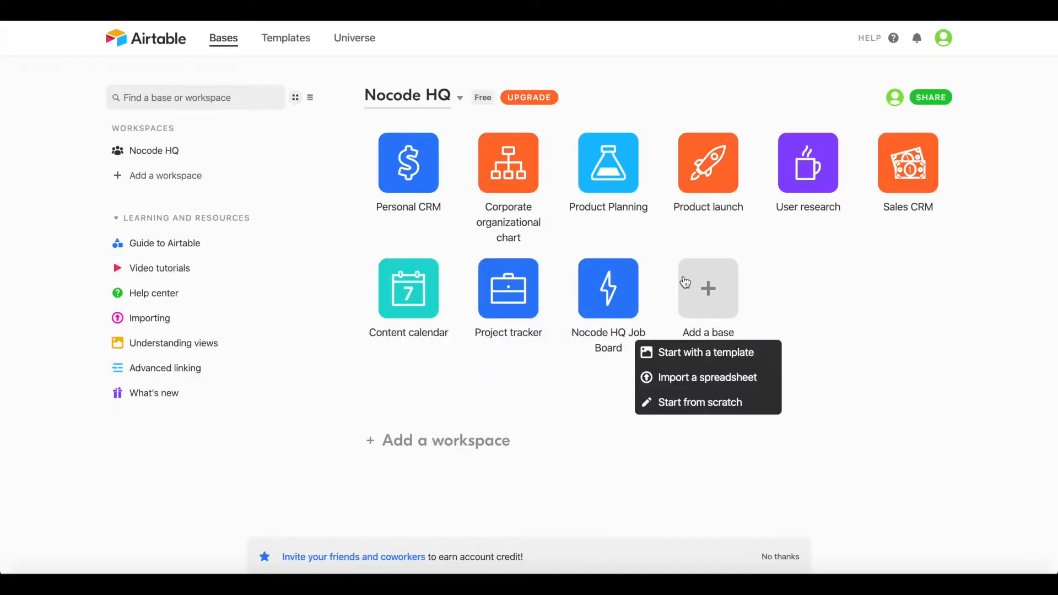
left_click(681, 402)
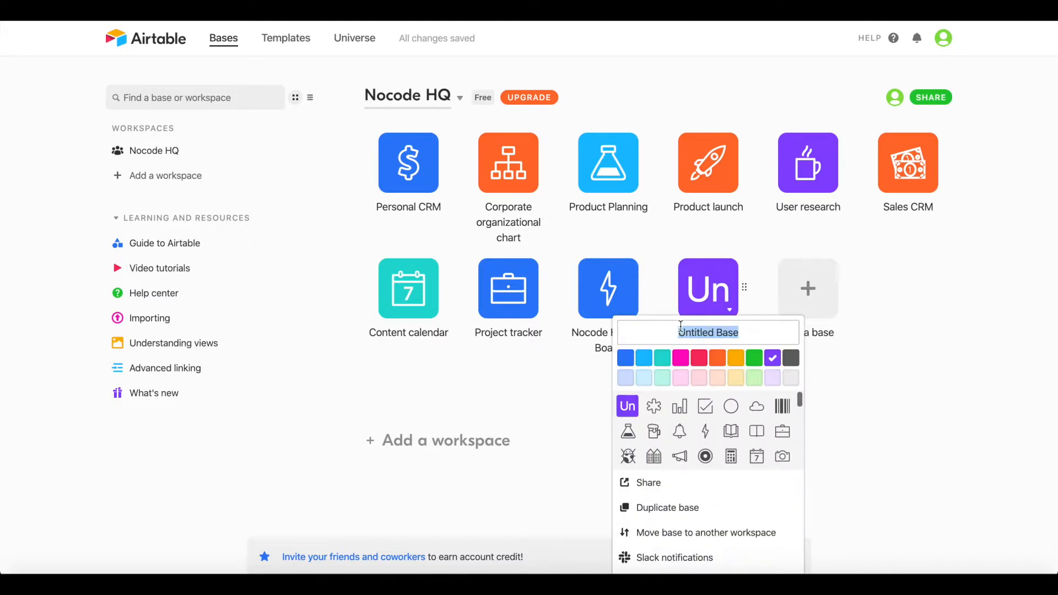
type("Product Fe")
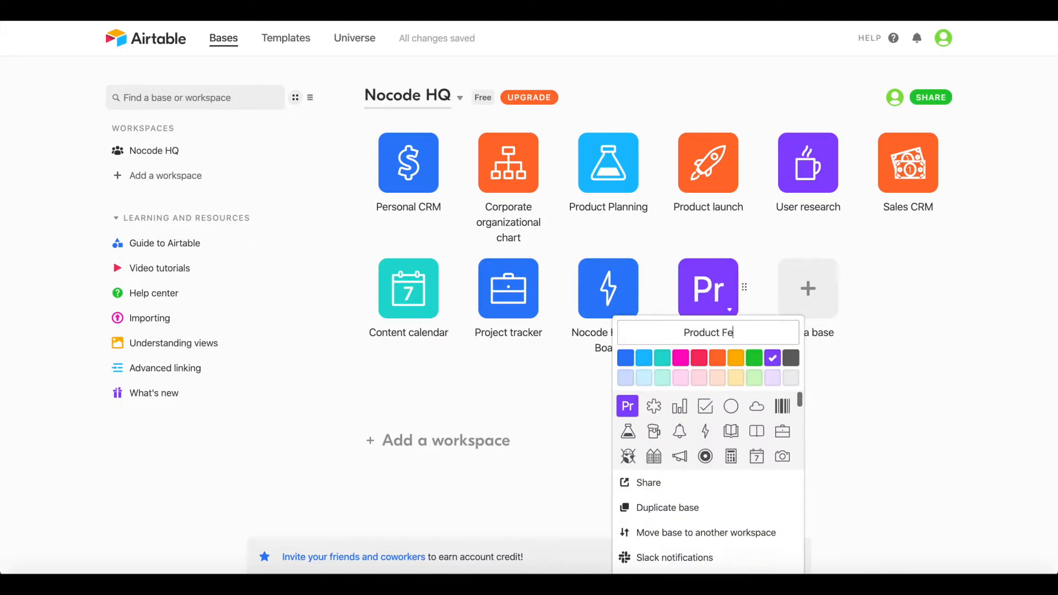
type("edback")
left_click(663, 357)
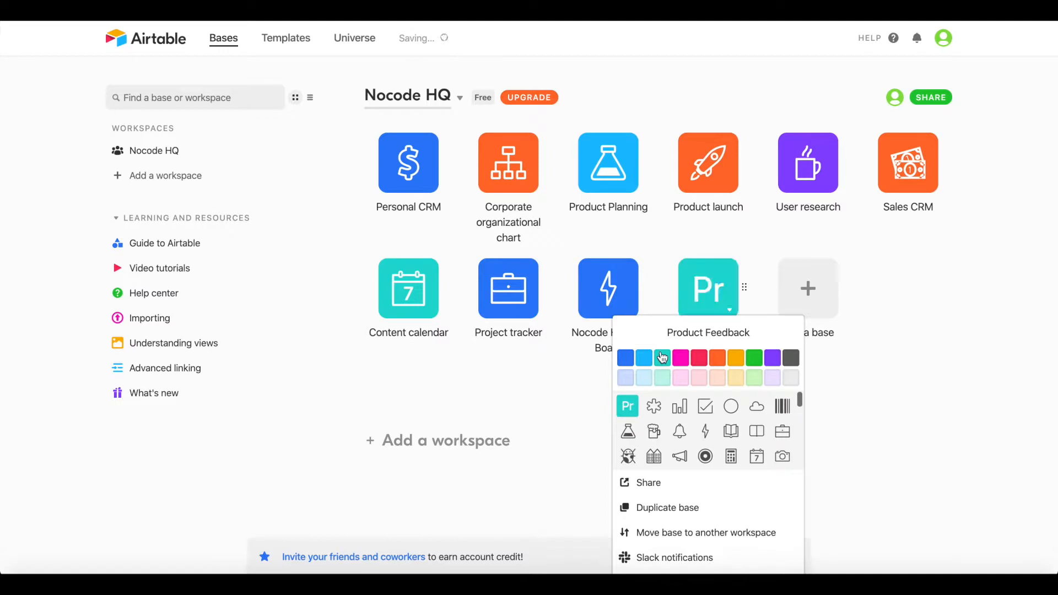
left_click(858, 415)
- Open the Product Feedback base and rename its "Table 1" table to "Feedback"
left_click(701, 302)
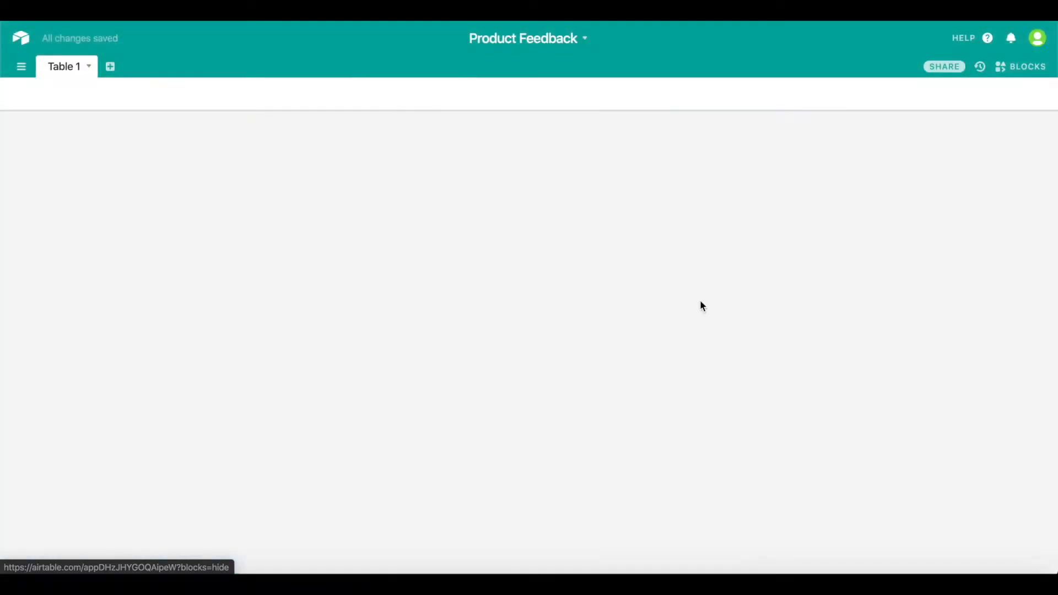
double_click(65, 66)
type("Feedb")
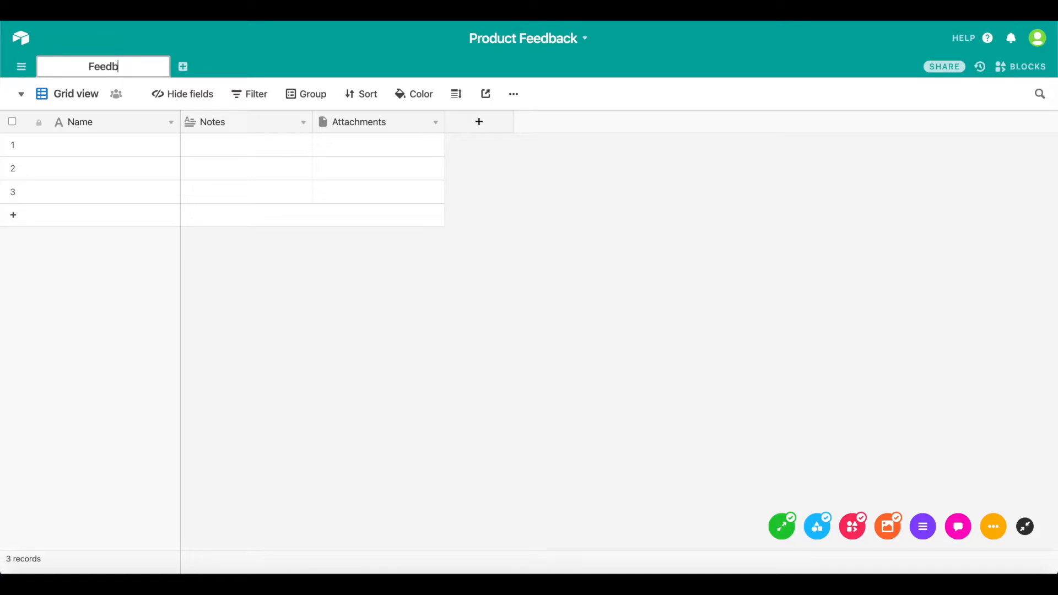
type("ack")
key("Return")
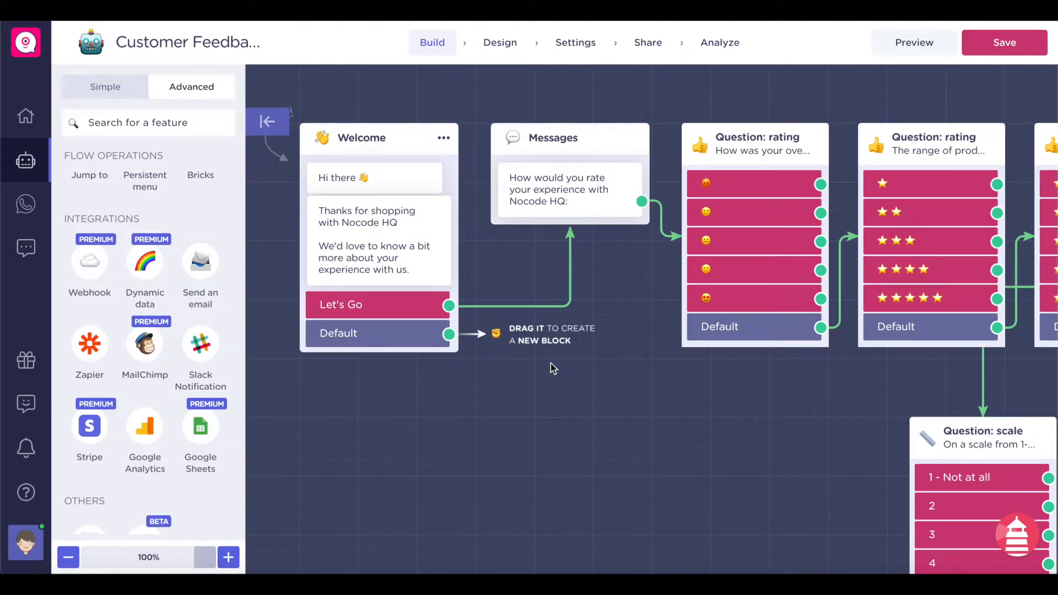
- Check the overall experience question's variable in Landbot and rename the Airtable table's primary field to "Overall Feedback"
left_click_drag(571, 402, 428, 402)
left_click(606, 153)
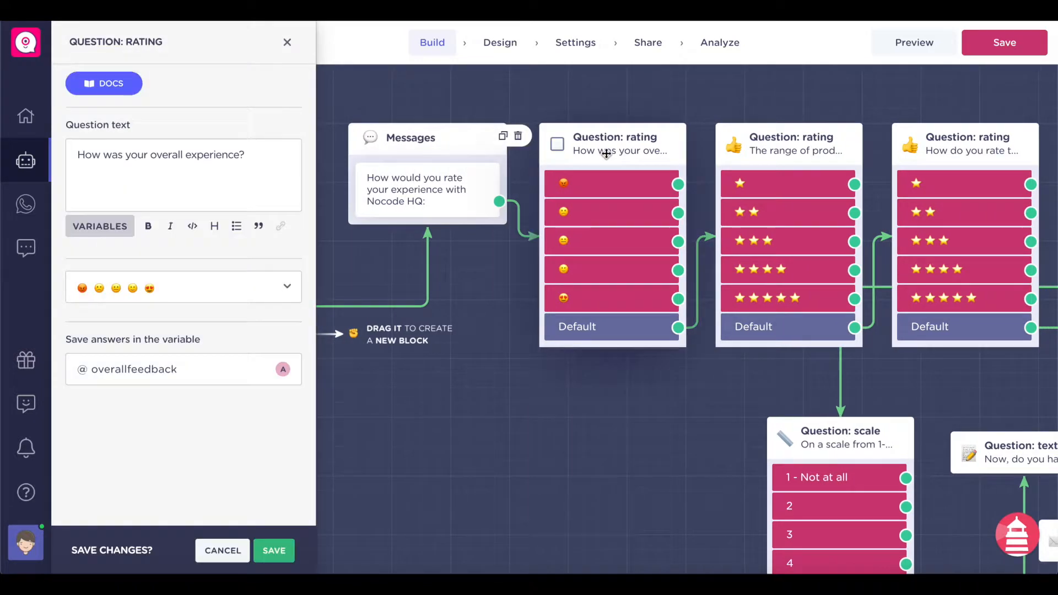
mouse_move(283, 371)
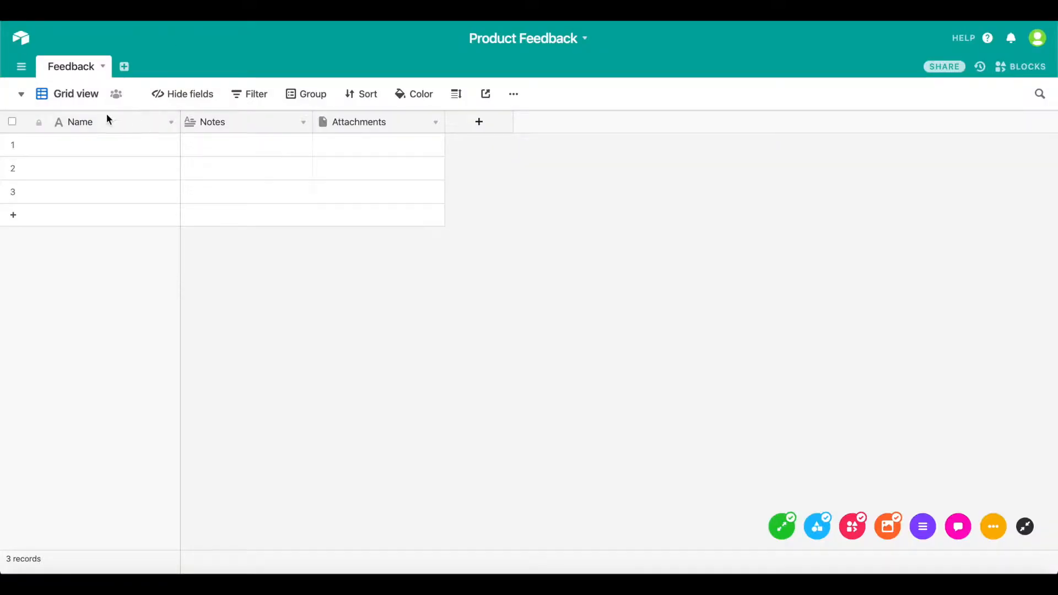
double_click(100, 123)
type("Overall Feedback")
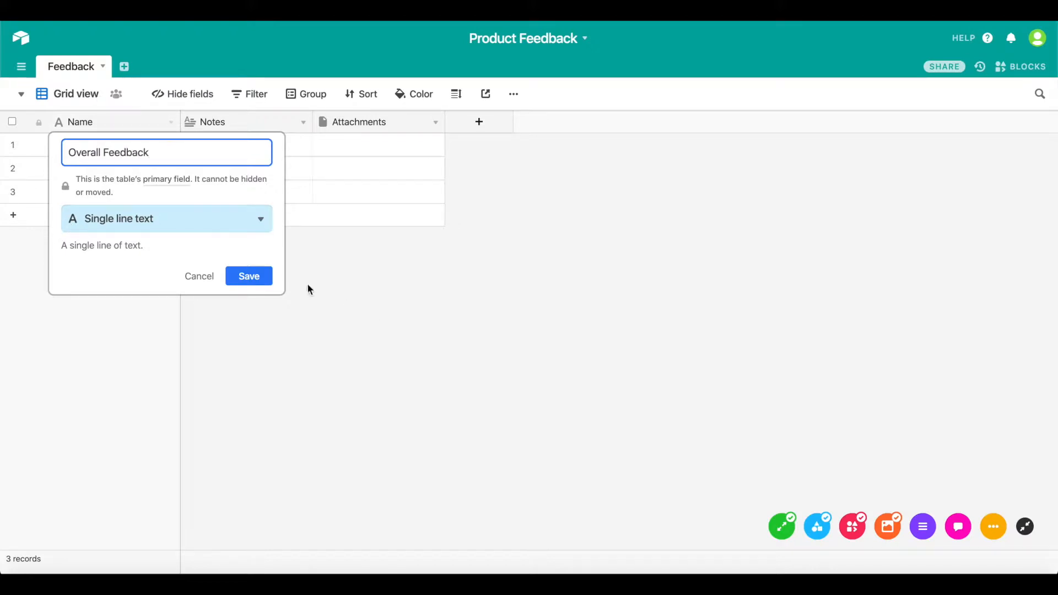
left_click(247, 277)
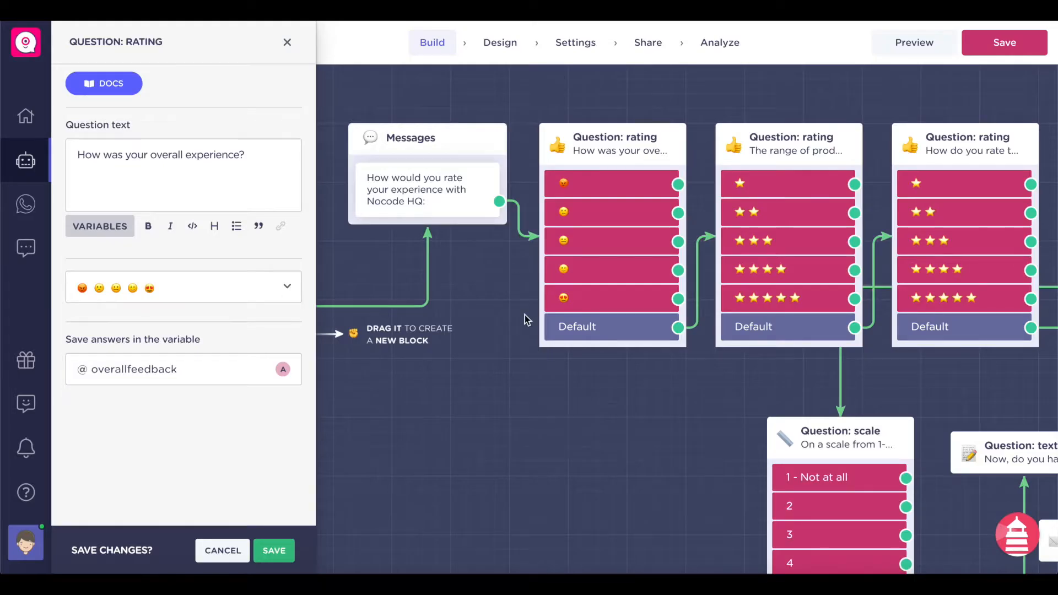
- Check the product range question's variable in Landbot and change the Airtable Notes field to a single line text field named "Product Range"
scroll(524, 315, "right", 2)
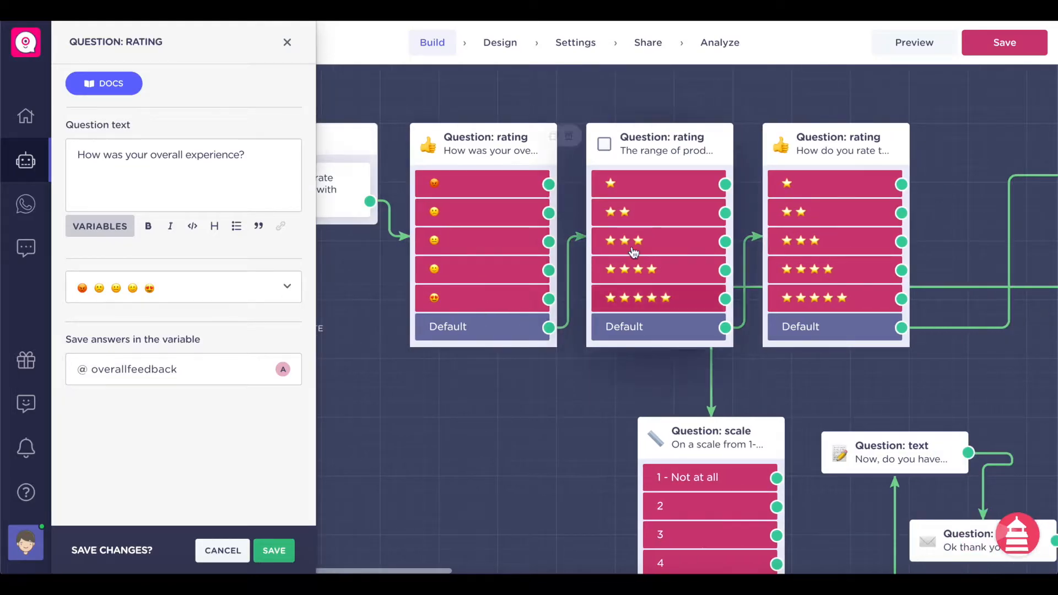
left_click(643, 148)
mouse_move(284, 372)
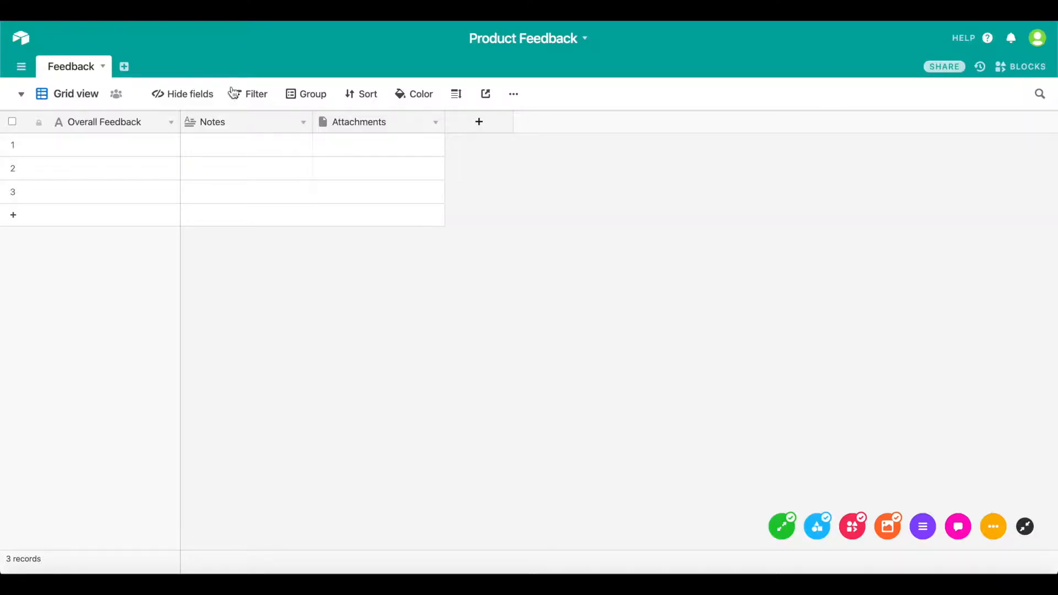
double_click(233, 121)
type("Product Range")
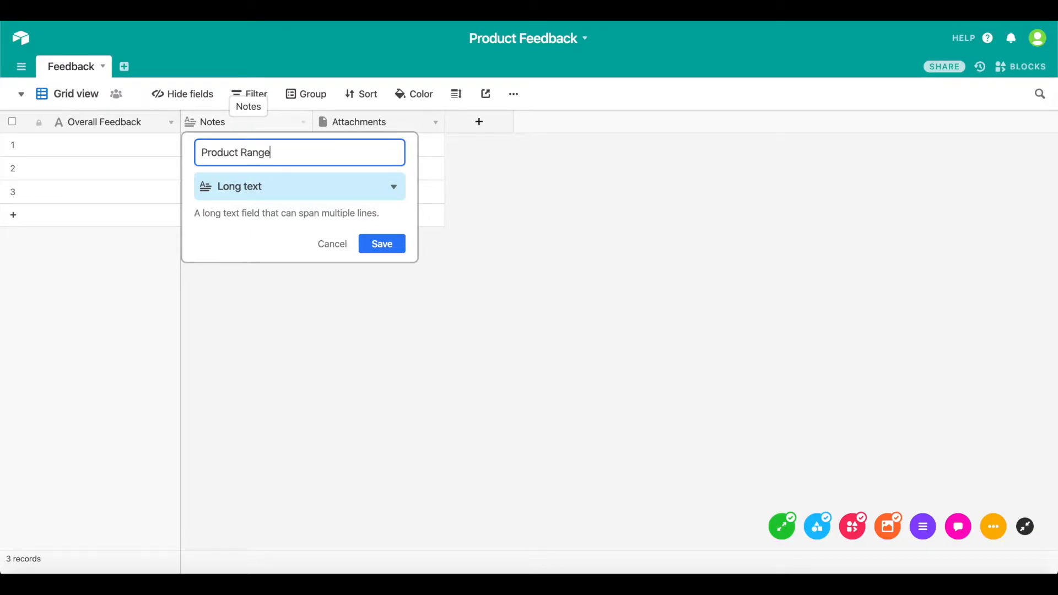
left_click(236, 186)
left_click(280, 242)
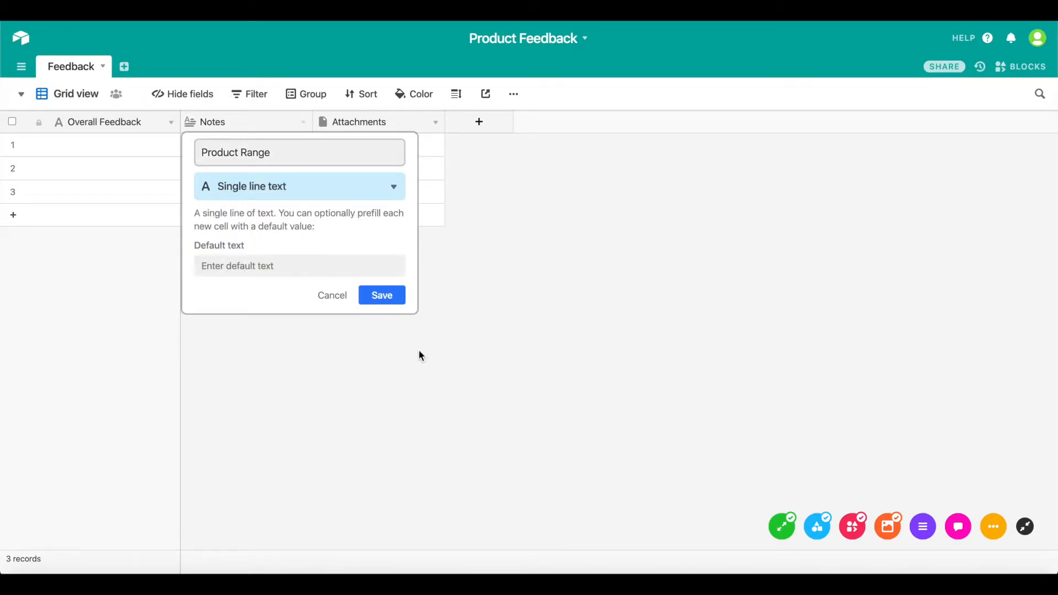
left_click(382, 296)
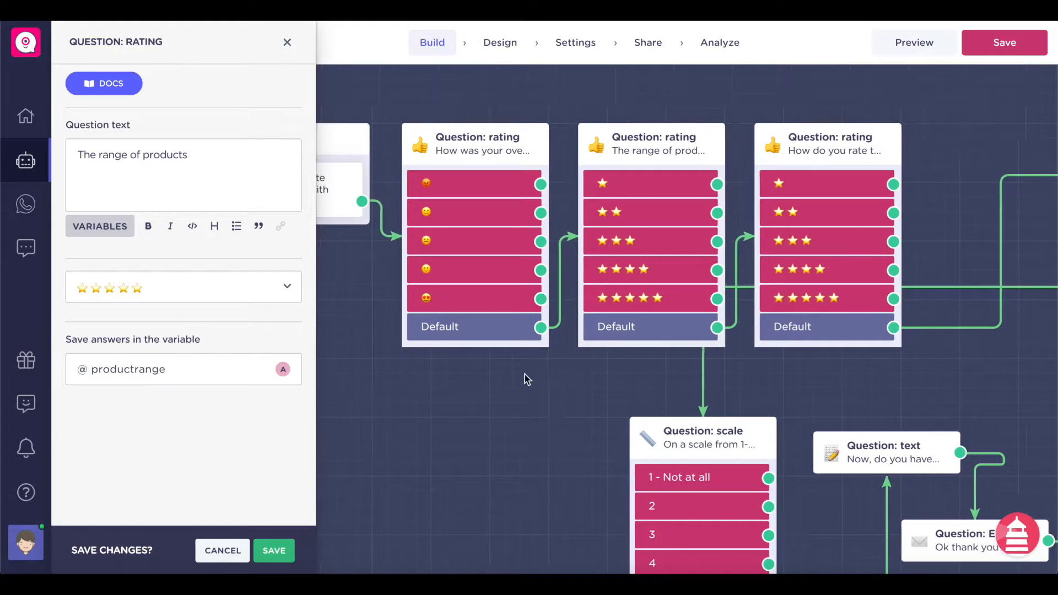
- Check the product quality question's variable in Landbot and change the Airtable Attachments field to a single line text field named "Quality"
left_click(716, 141)
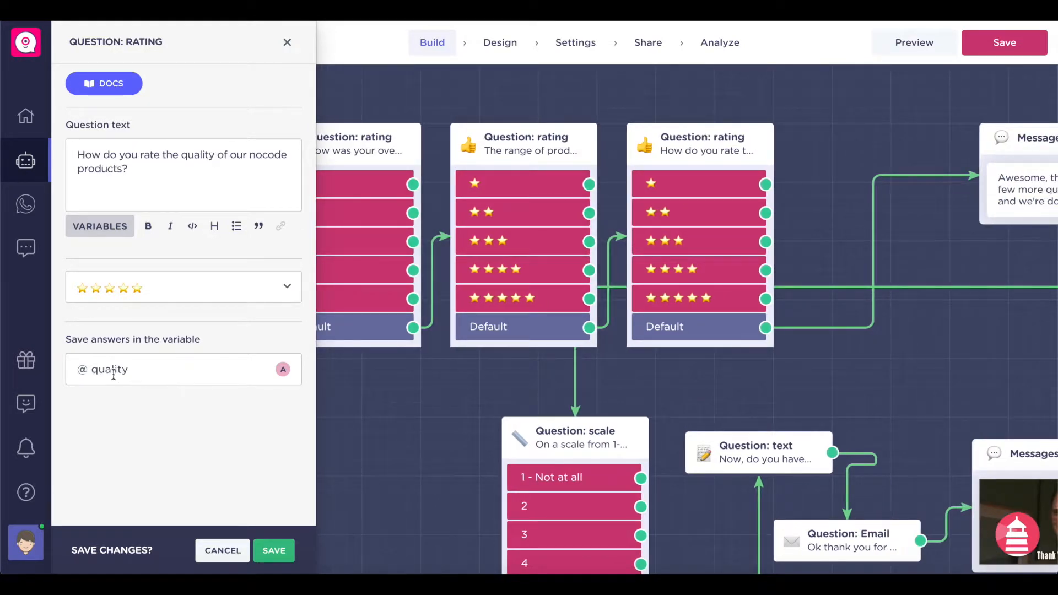
mouse_move(280, 370)
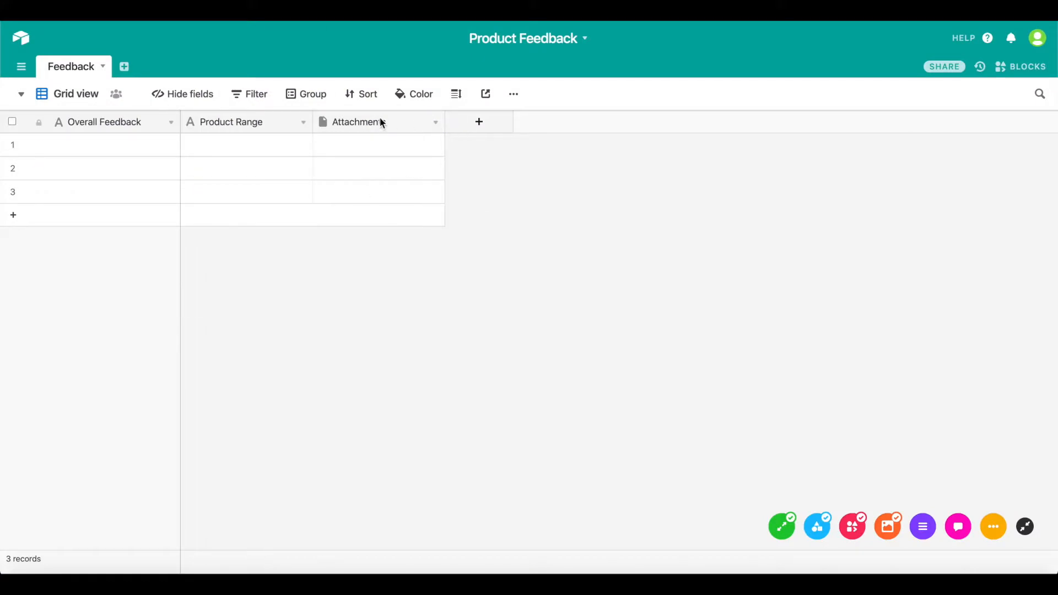
double_click(382, 123)
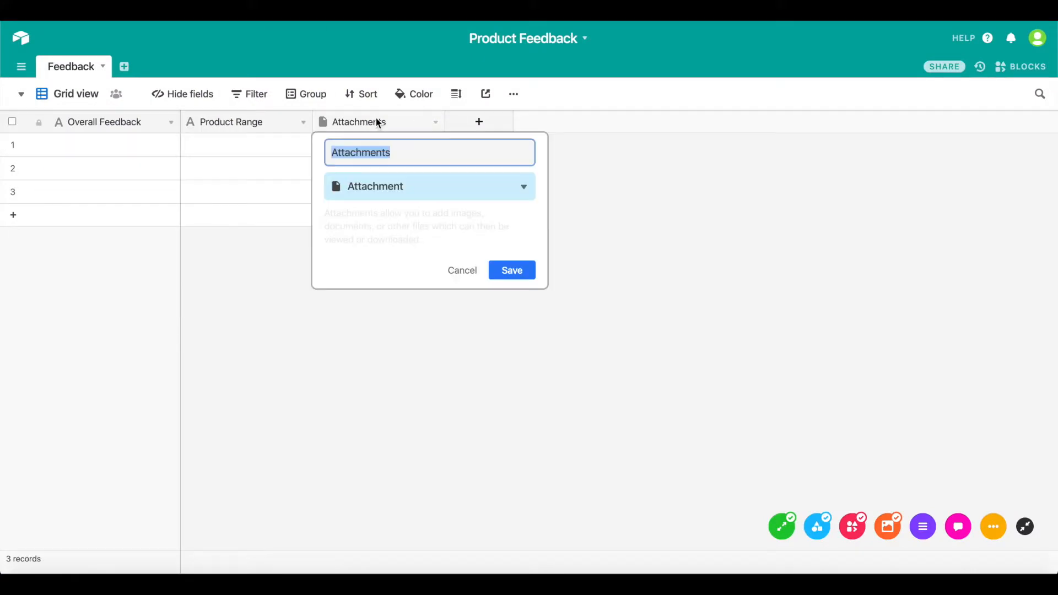
type("Quality")
left_click(386, 186)
left_click(375, 241)
left_click(527, 296)
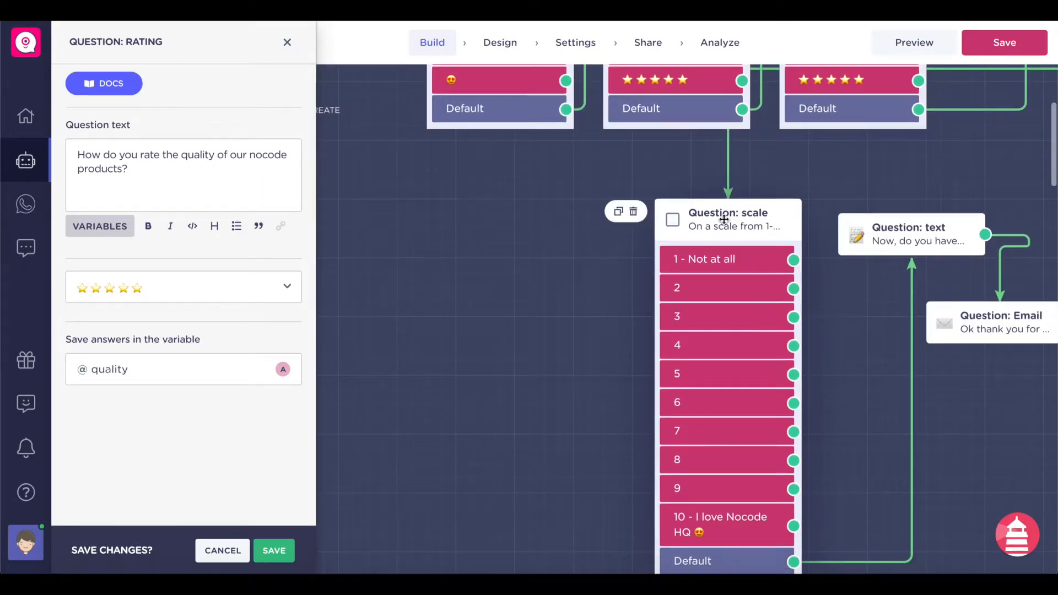
- Check the recommendation scale question's variable in Landbot and add an Airtable number field named "Scale" with the integer format
left_click(724, 220)
scroll(129, 361, "down", 2)
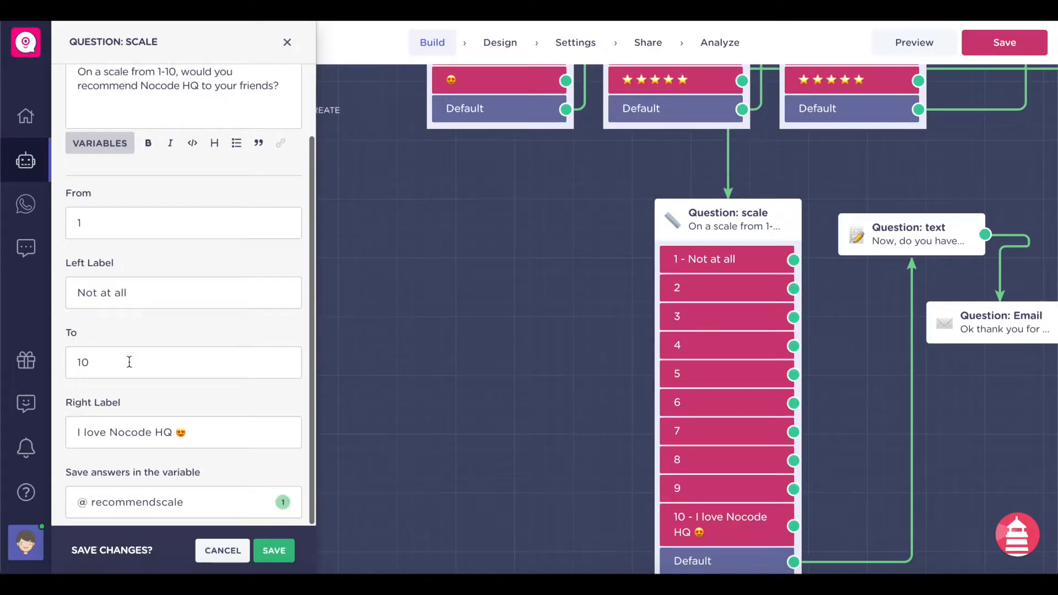
mouse_move(286, 500)
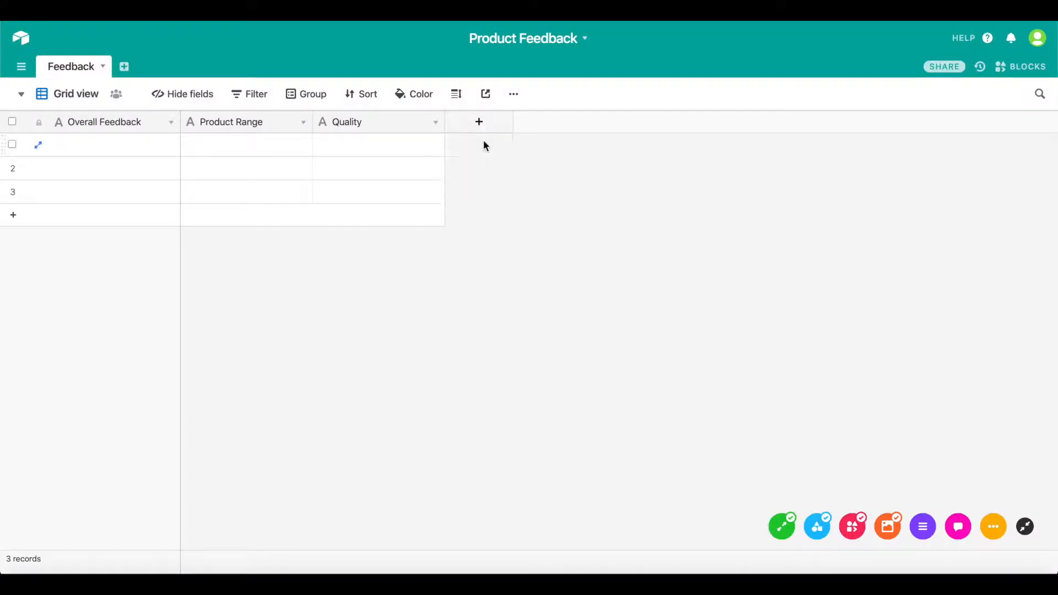
left_click(478, 120)
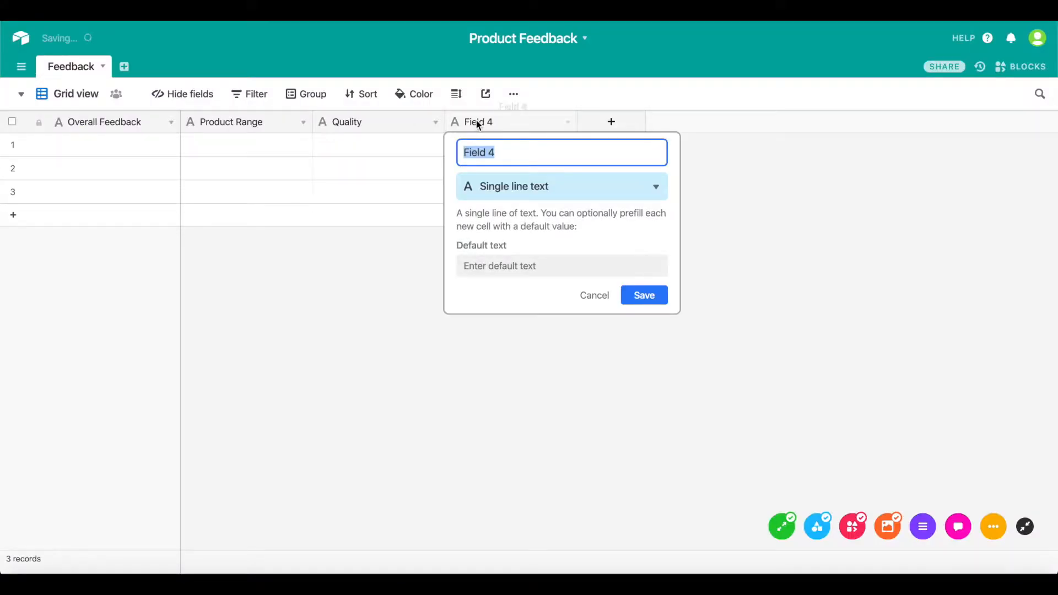
type("Scale")
left_click(505, 182)
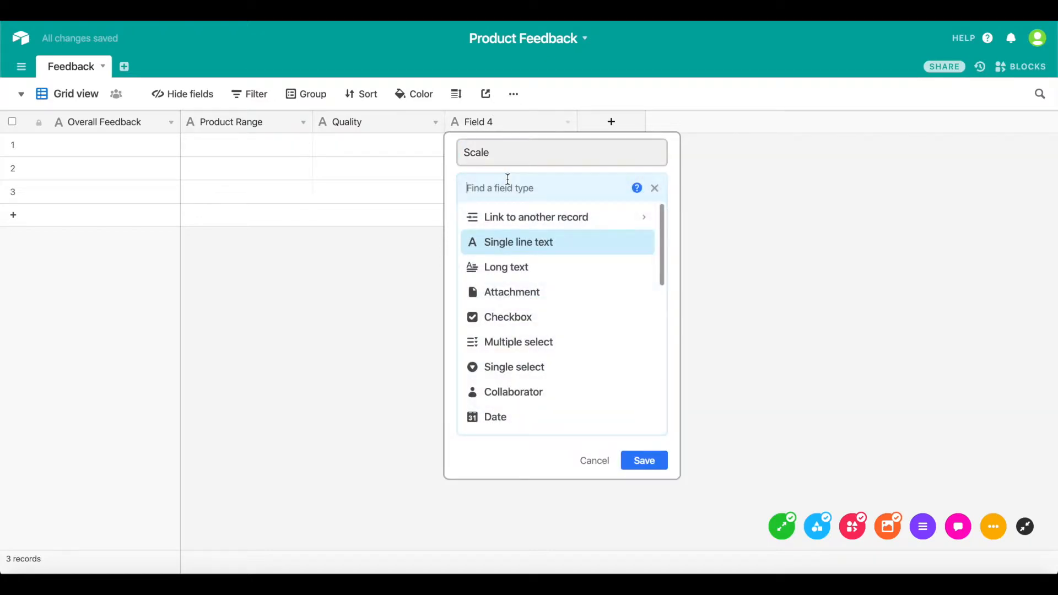
scroll(503, 266, "down", 2)
scroll(504, 266, "down", 5)
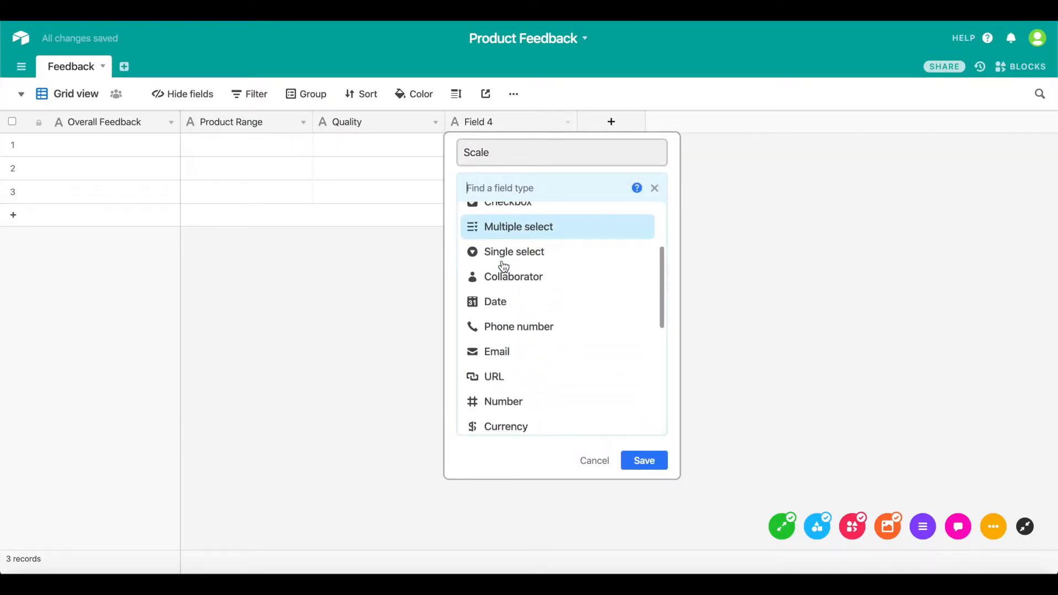
left_click(503, 367)
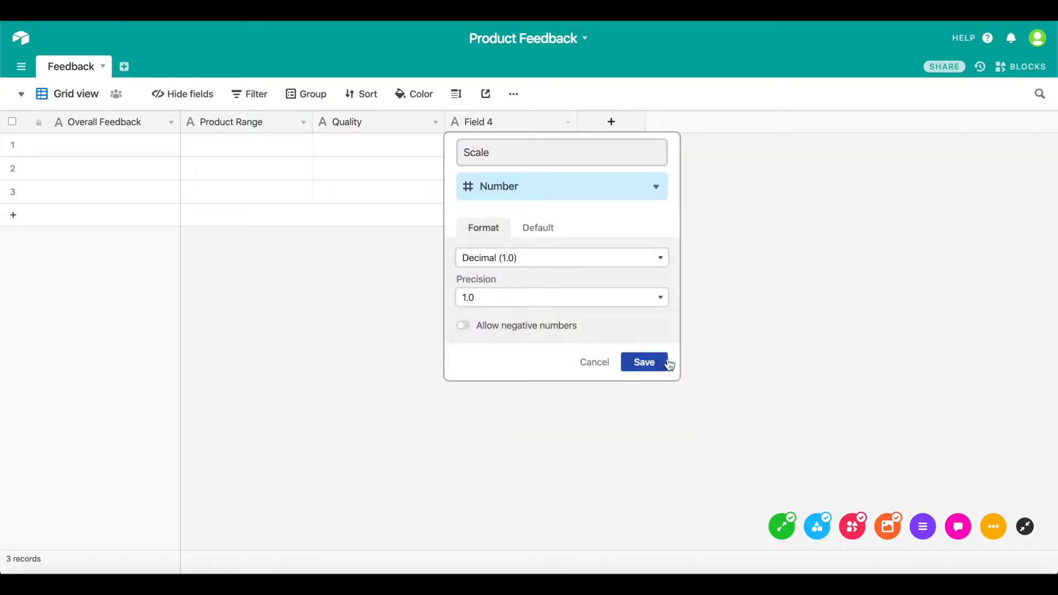
left_click(575, 266)
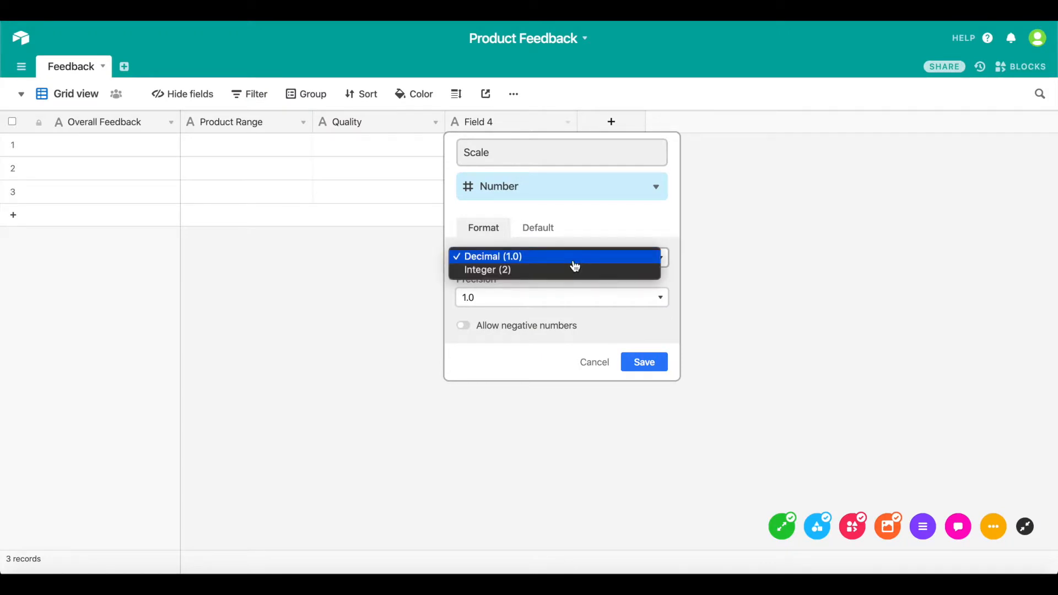
left_click(542, 271)
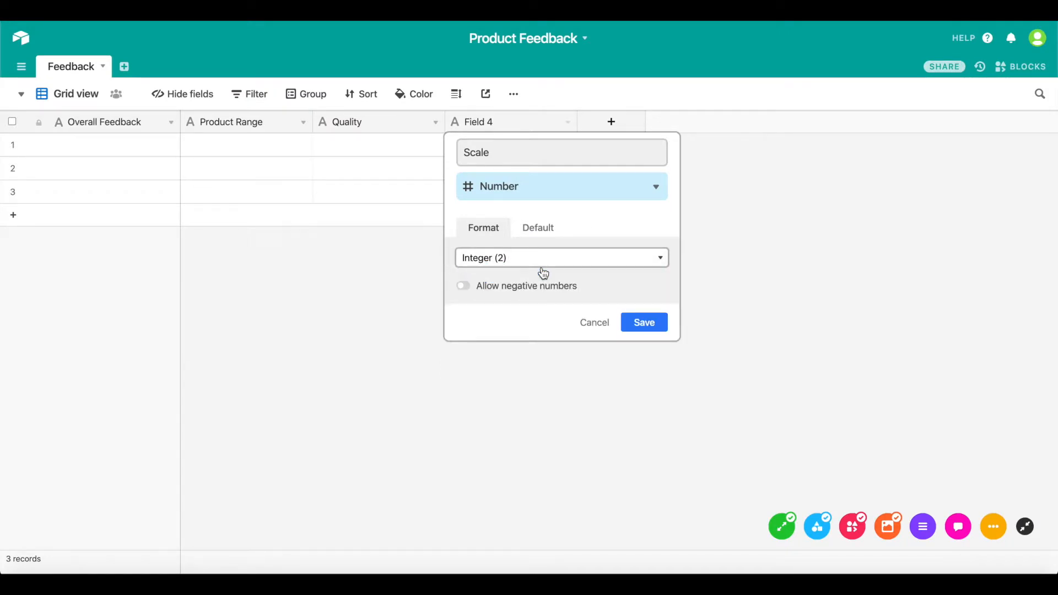
left_click(649, 324)
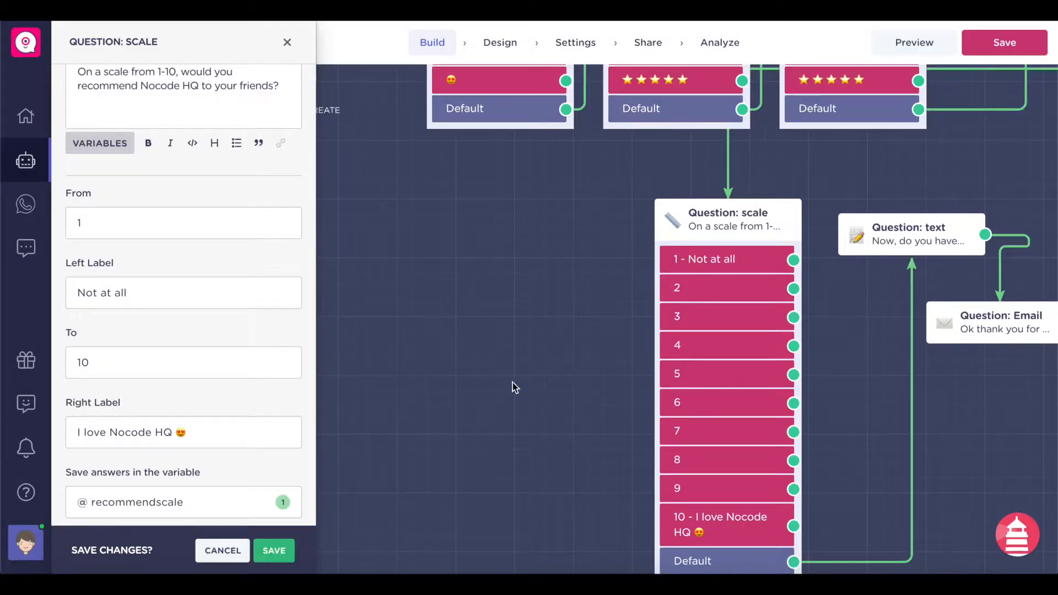
- Check the suggestions question's variable in Landbot, save the question and add a single line text field named "Suggestions" in Airtable
scroll(513, 383, "right", 5)
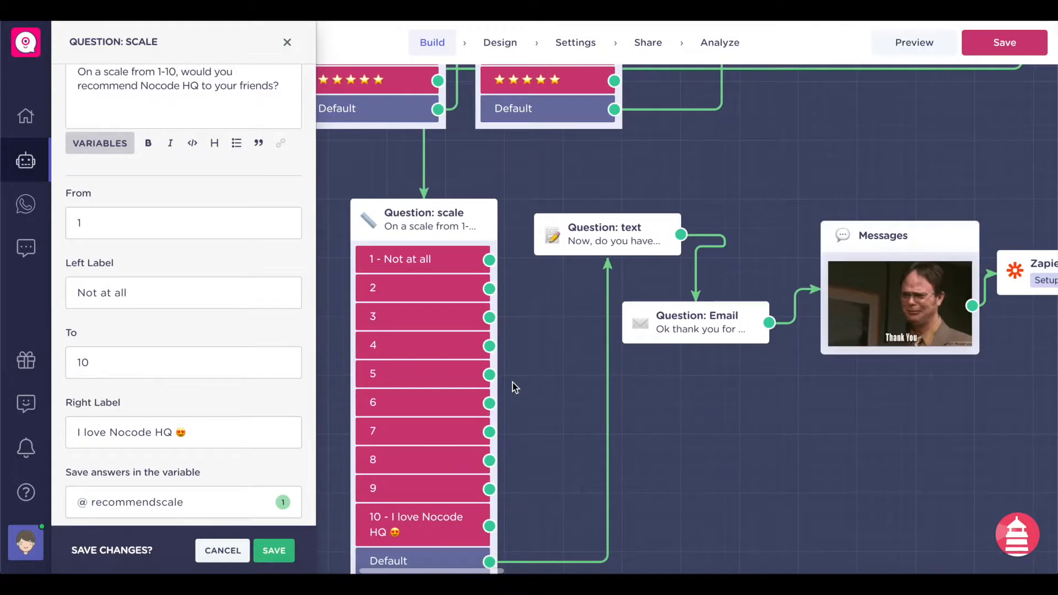
left_click(589, 223)
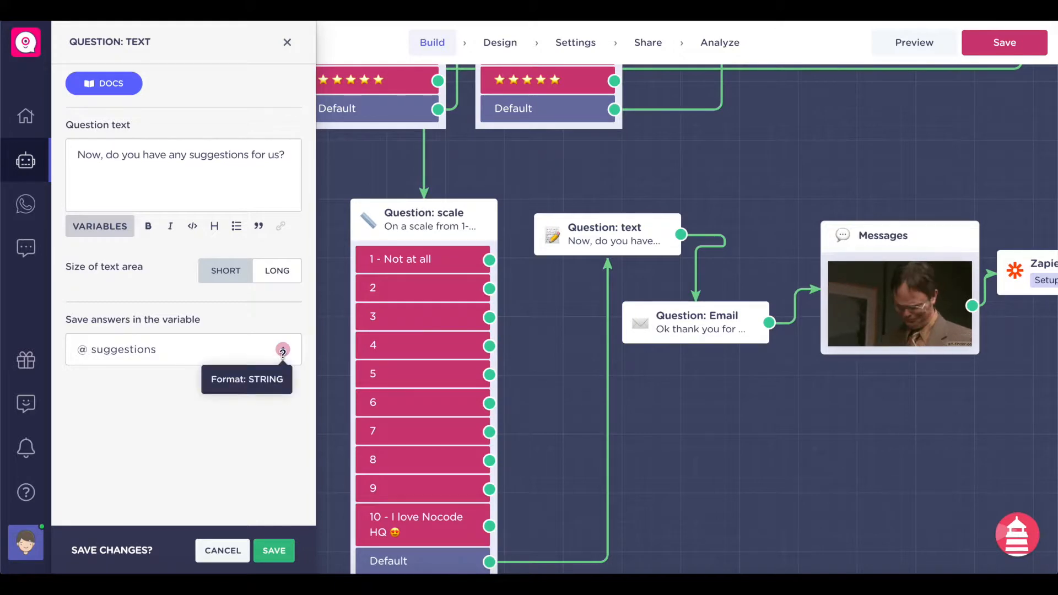
left_click(274, 551)
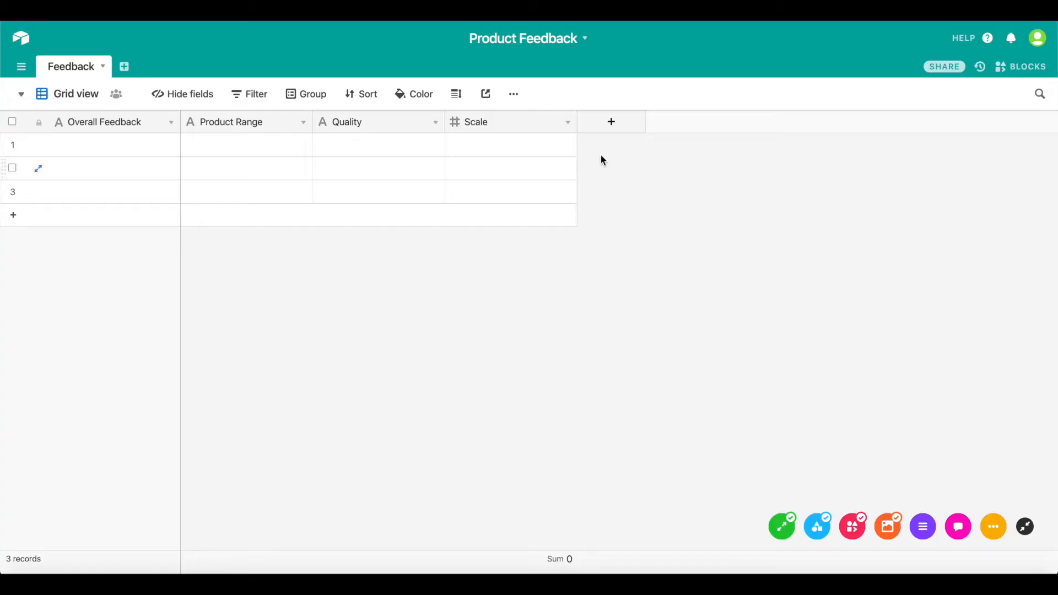
left_click(611, 121)
type("Suggestions")
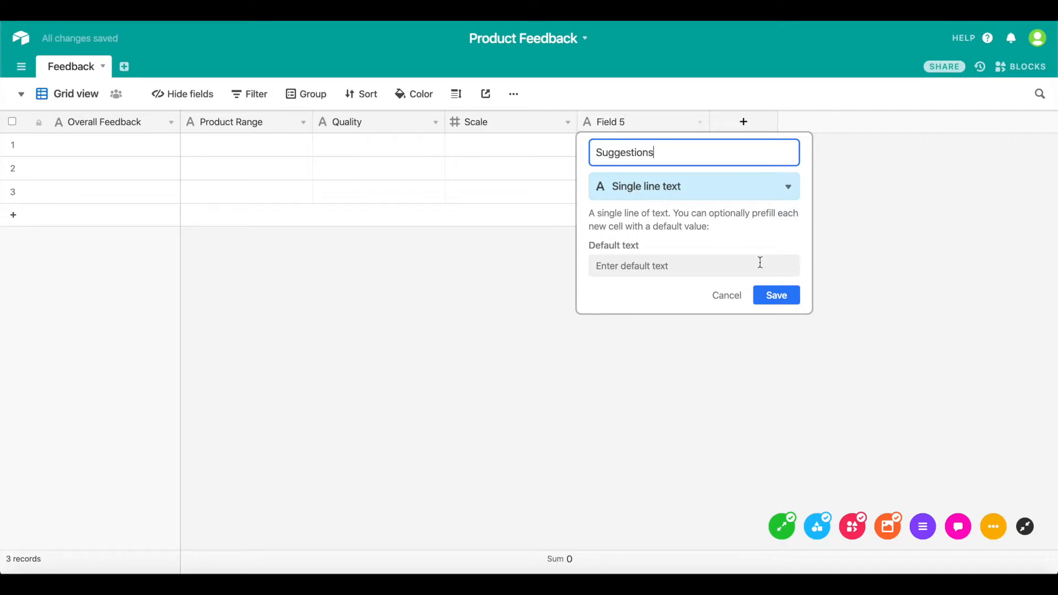
left_click(774, 295)
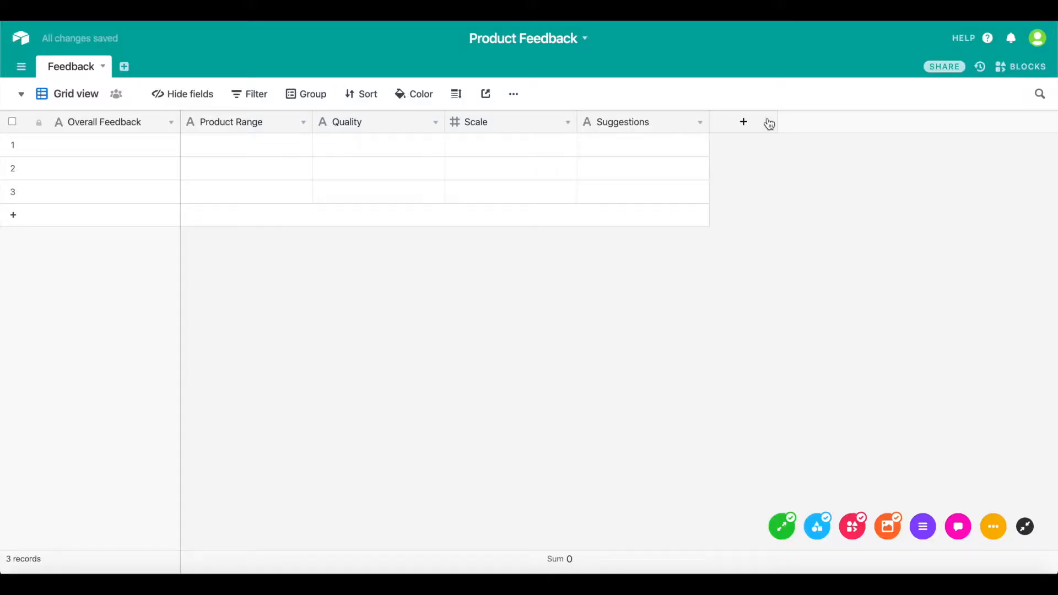
- Add a single line text field named "Email" to the Airtable Feedback table
left_click(741, 122)
type("Email")
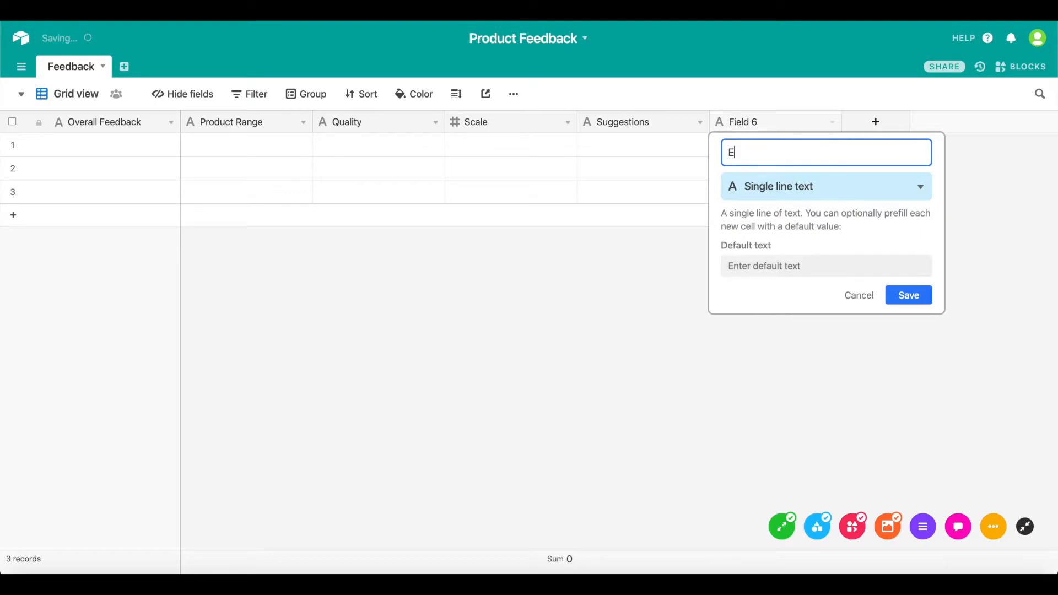
left_click(767, 182)
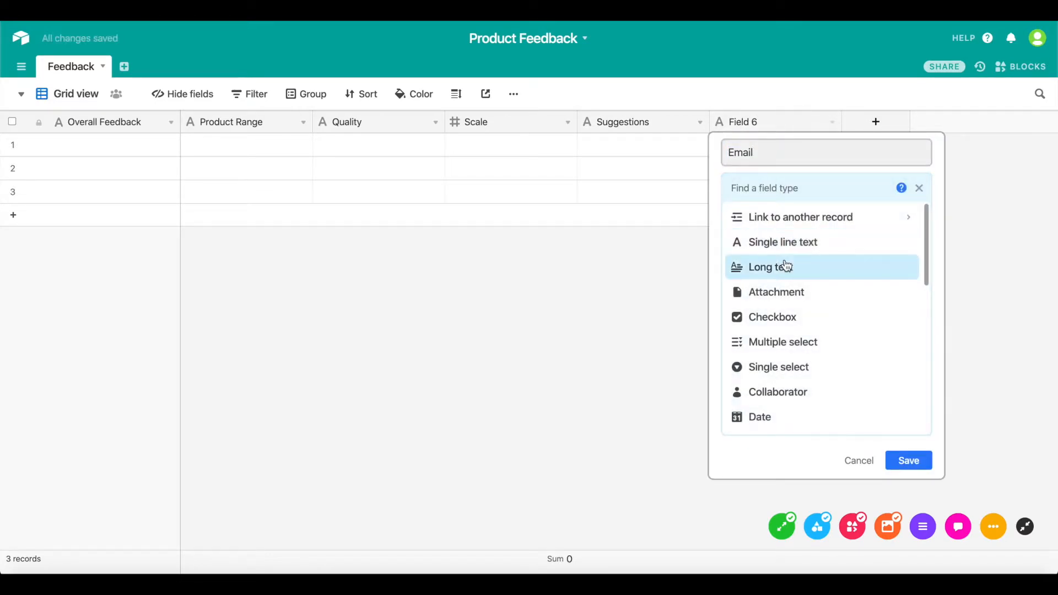
left_click(794, 246)
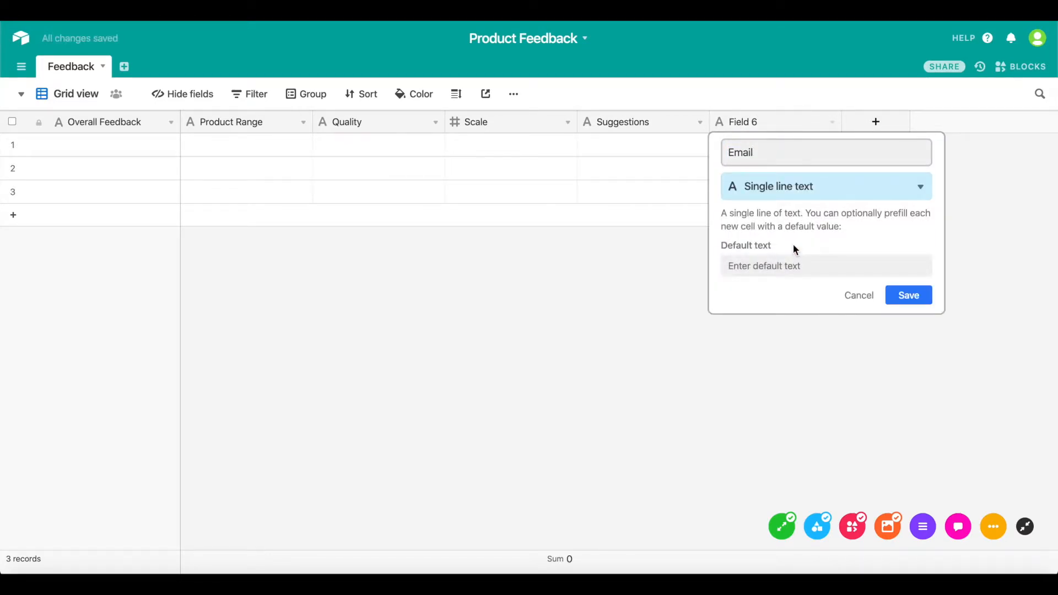
left_click(906, 294)
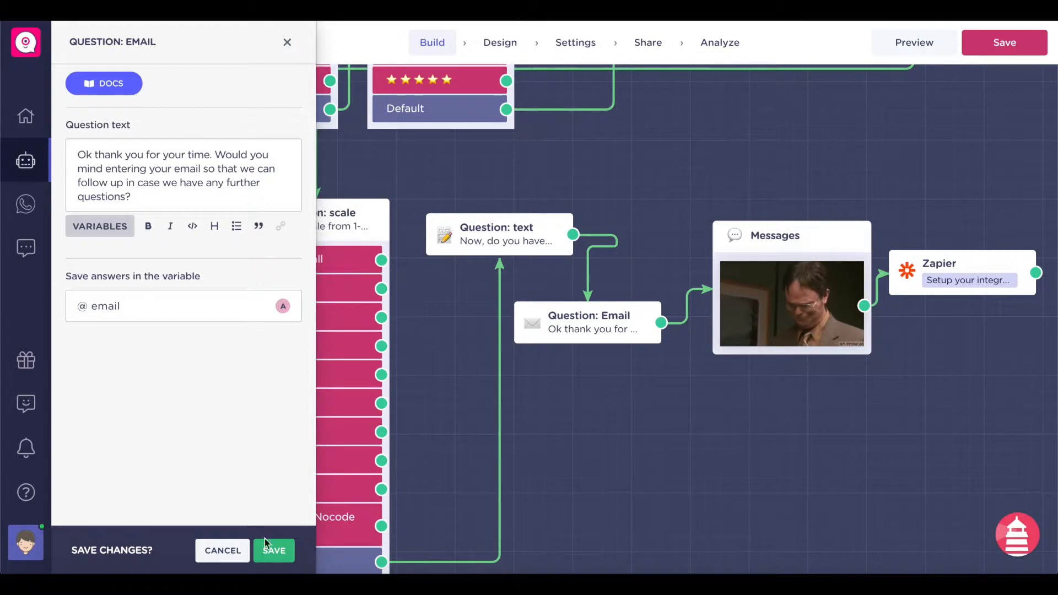
- Open the Zapier block in Landbot and use its "Create Airtable records from new Landbot responses" Zap template
left_click(593, 351)
scroll(618, 342, "right", 5)
left_click(687, 265)
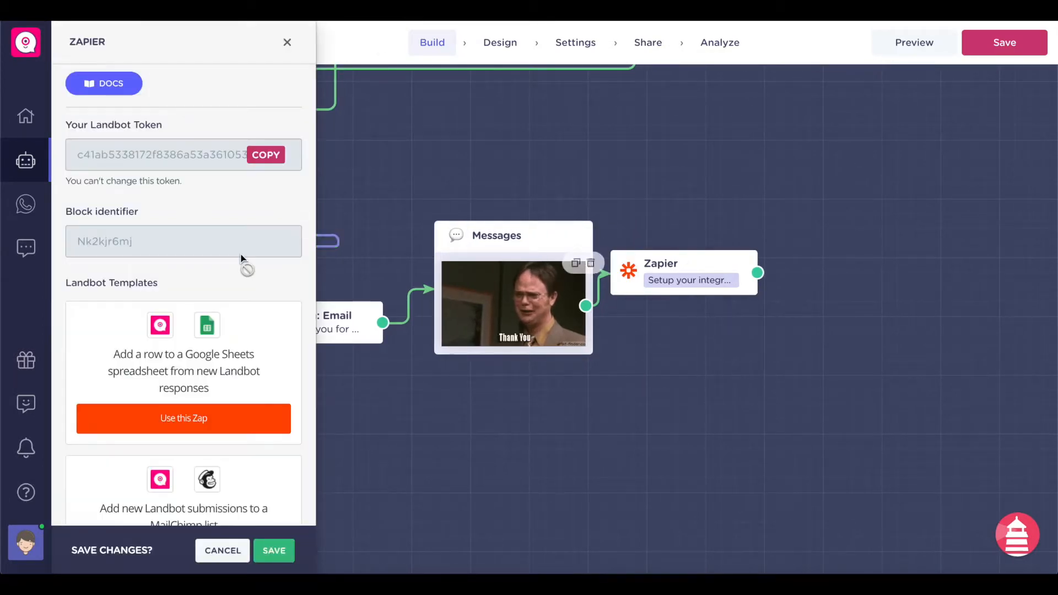
scroll(243, 259, "down", 3)
scroll(242, 259, "down", 10)
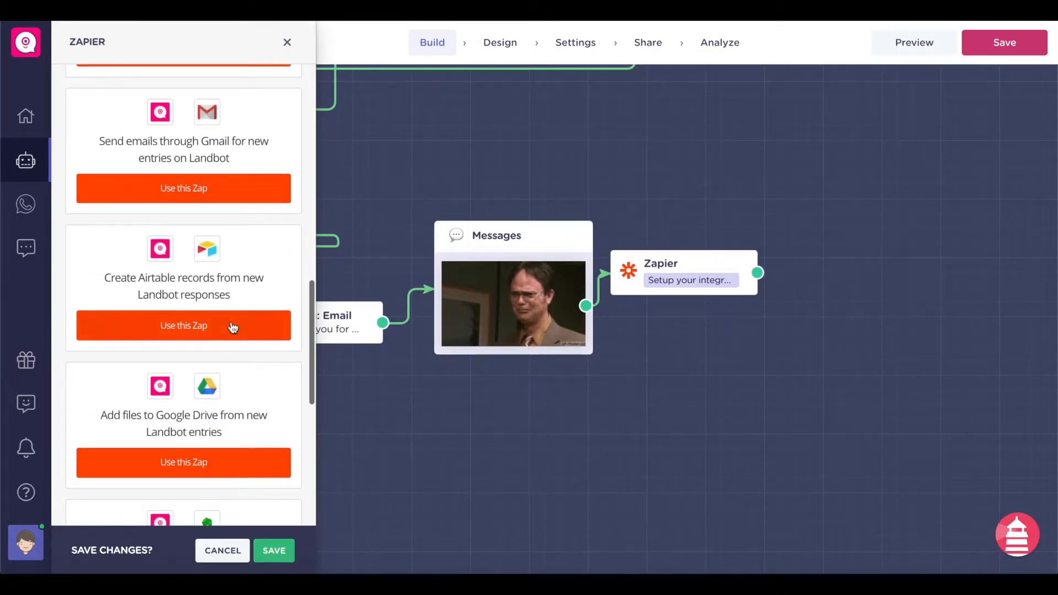
left_click(203, 326)
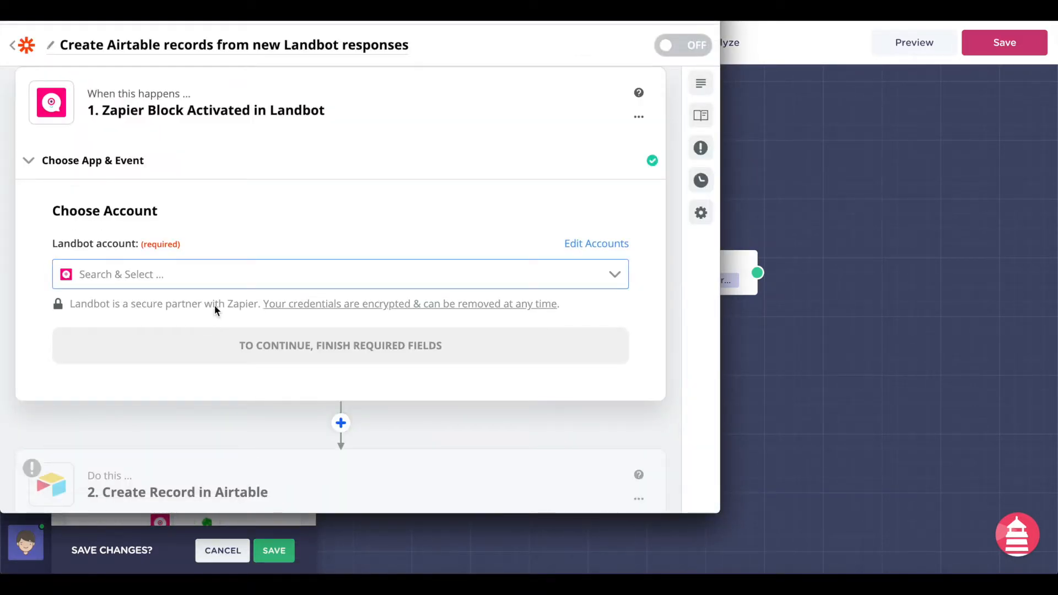
- Choose the existing Landbot account for the Zapier Block Activated trigger and continue to the block customization
scroll(238, 168, "down", 1)
scroll(202, 177, "up", 2)
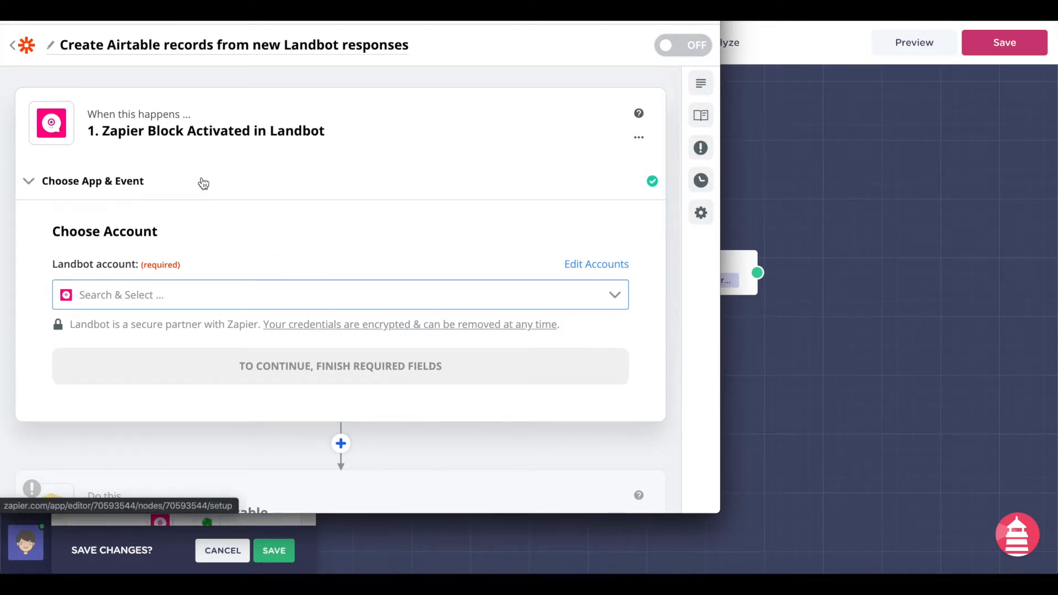
scroll(201, 179, "down", 6)
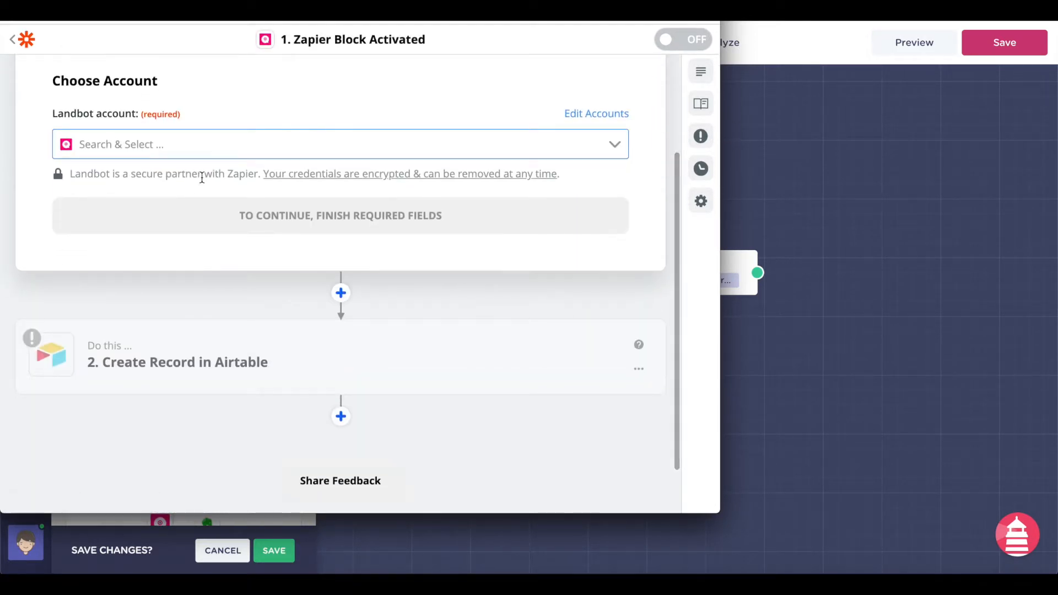
scroll(201, 180, "up", 5)
left_click(213, 262)
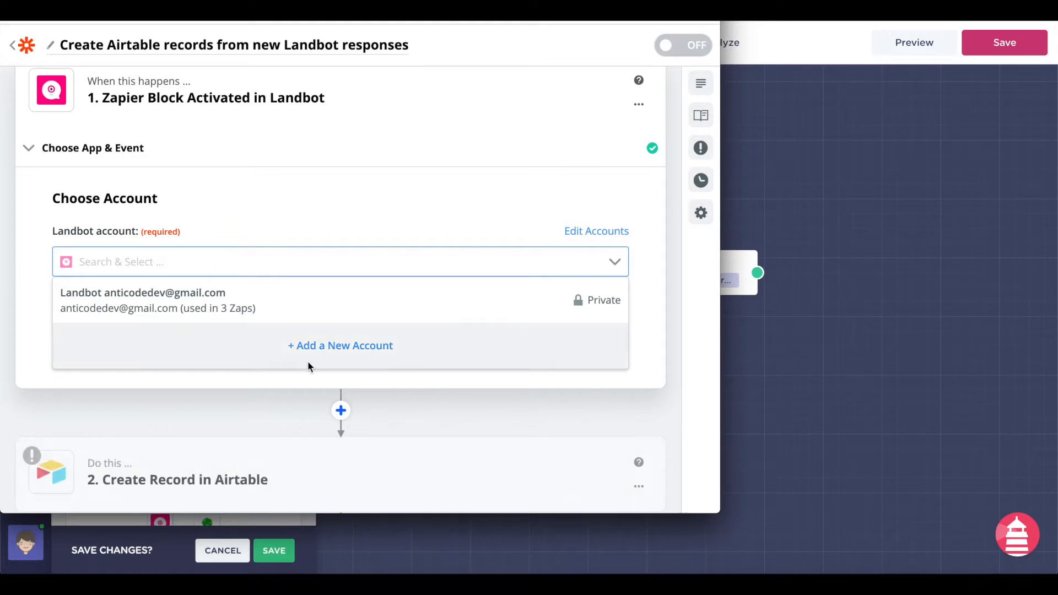
left_click(172, 295)
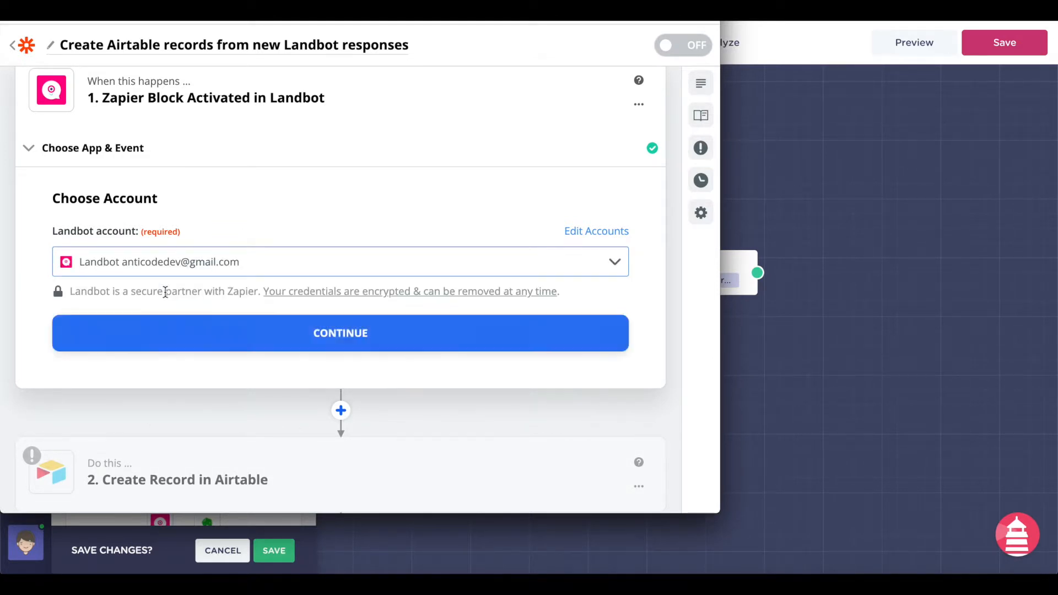
left_click(378, 340)
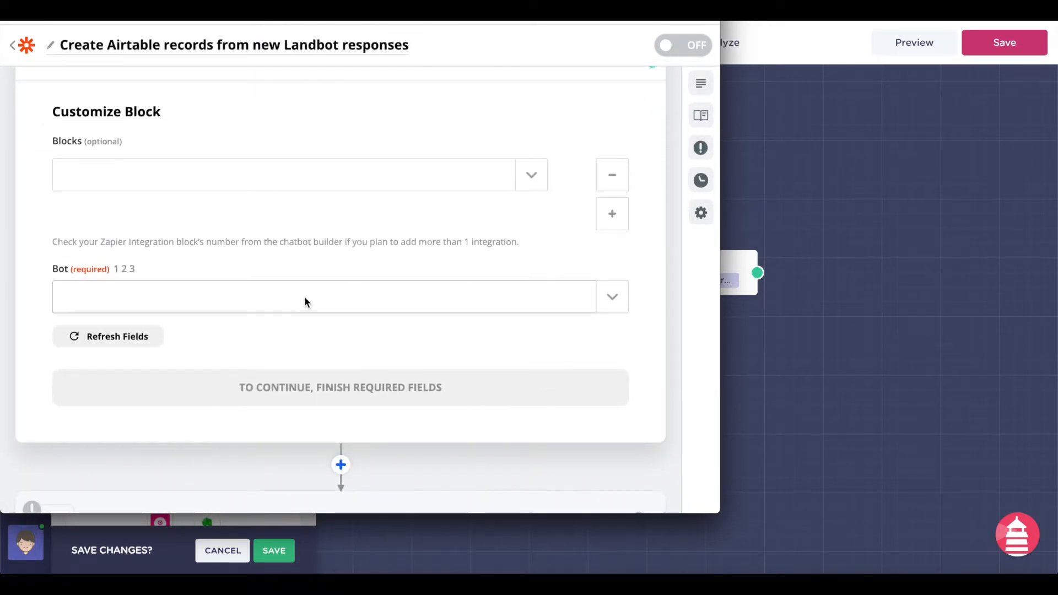
- Select the Customer Feedback bot for the Zapier Block Activated trigger, closing Landbot's Zapier template list to check the bot's name
left_click(368, 297)
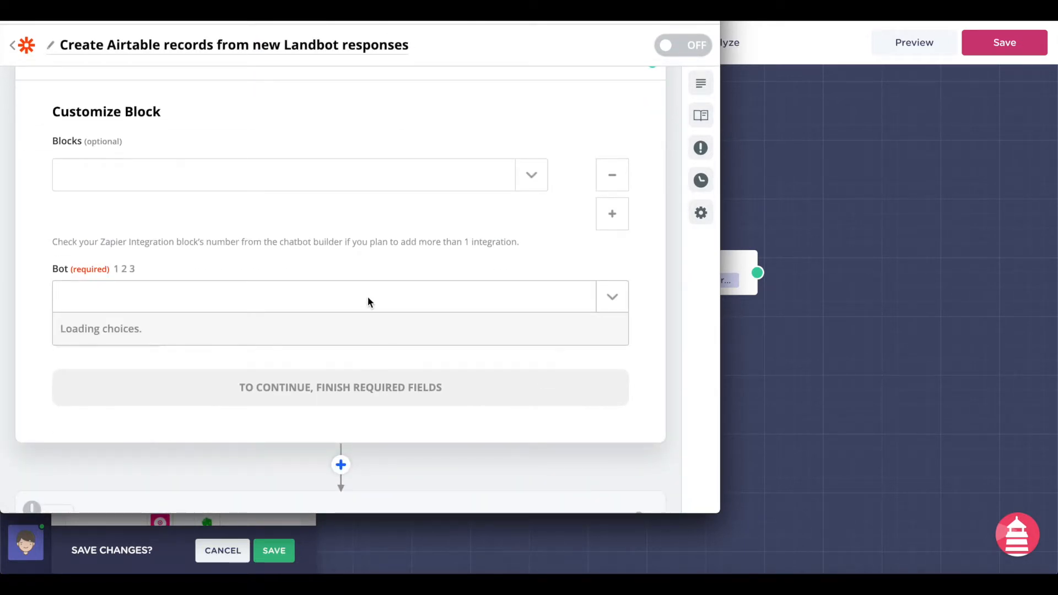
scroll(190, 362, "down", 1)
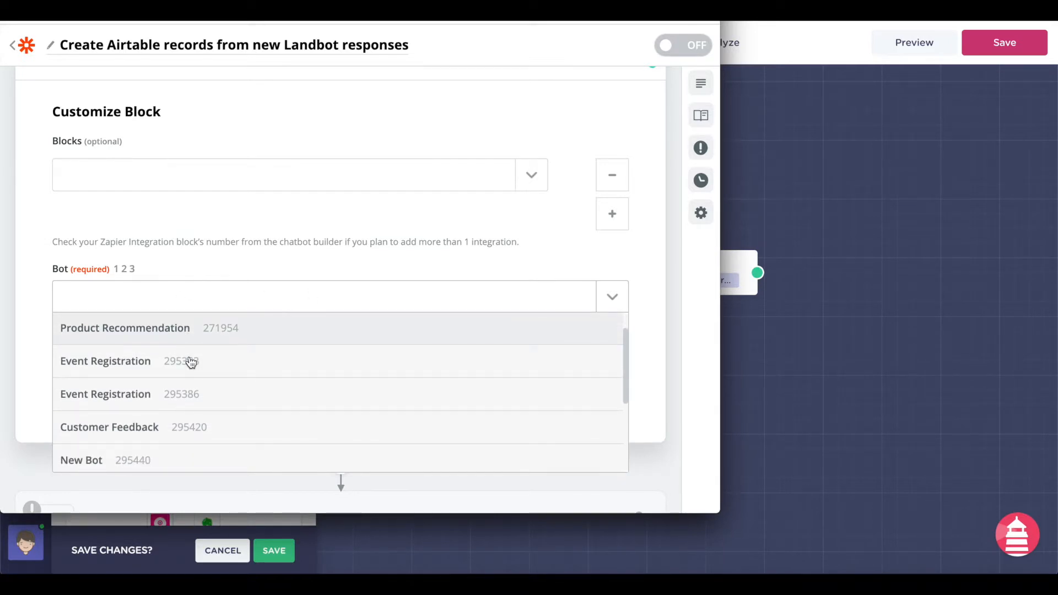
left_click_drag(248, 0, 383, 195)
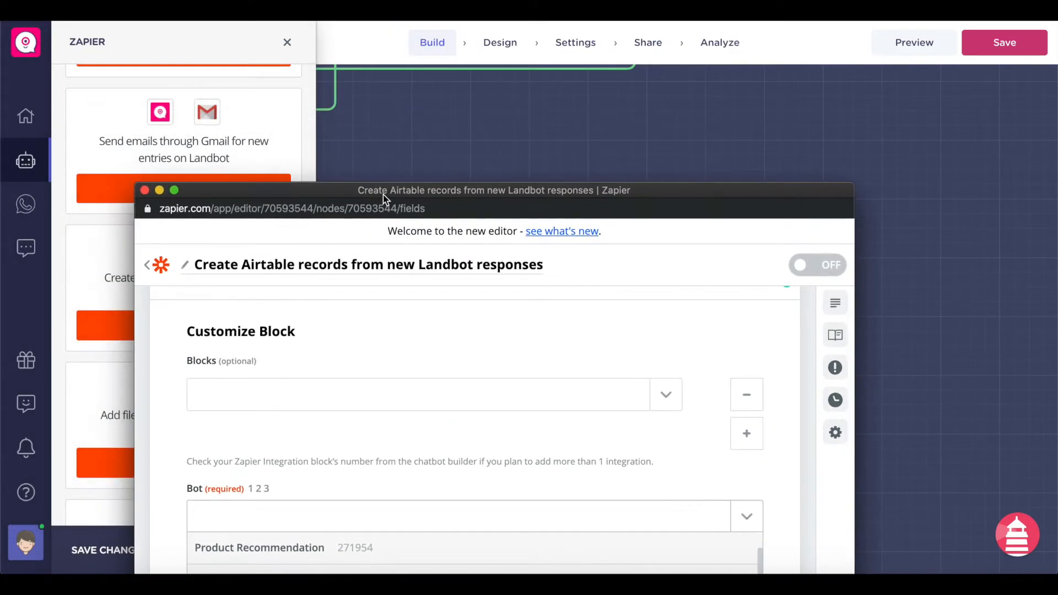
left_click(286, 32)
left_click(287, 40)
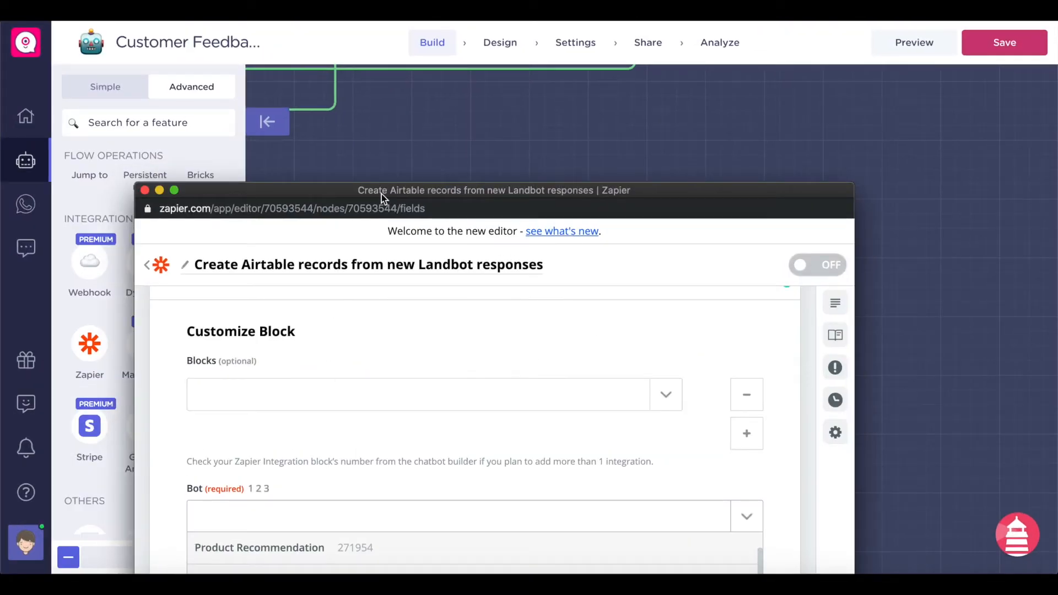
left_click_drag(382, 194, 416, 64)
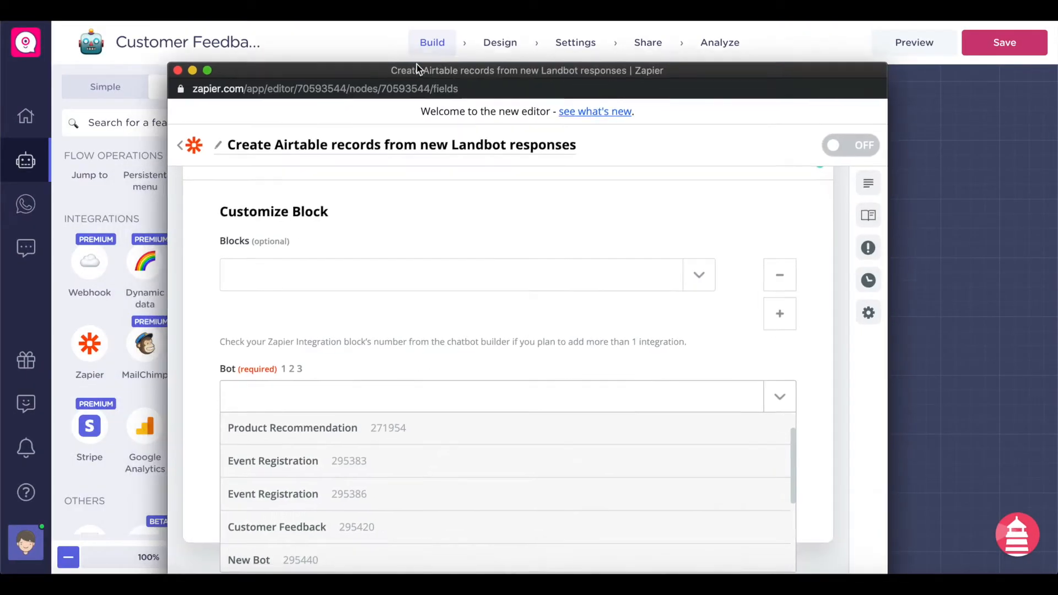
left_click(298, 525)
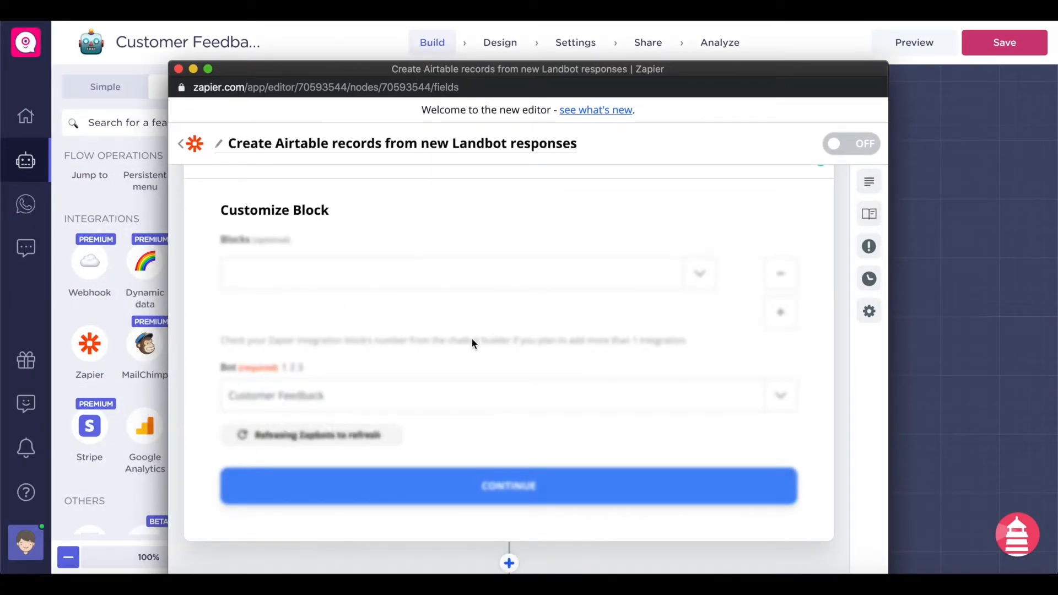
left_click(465, 279)
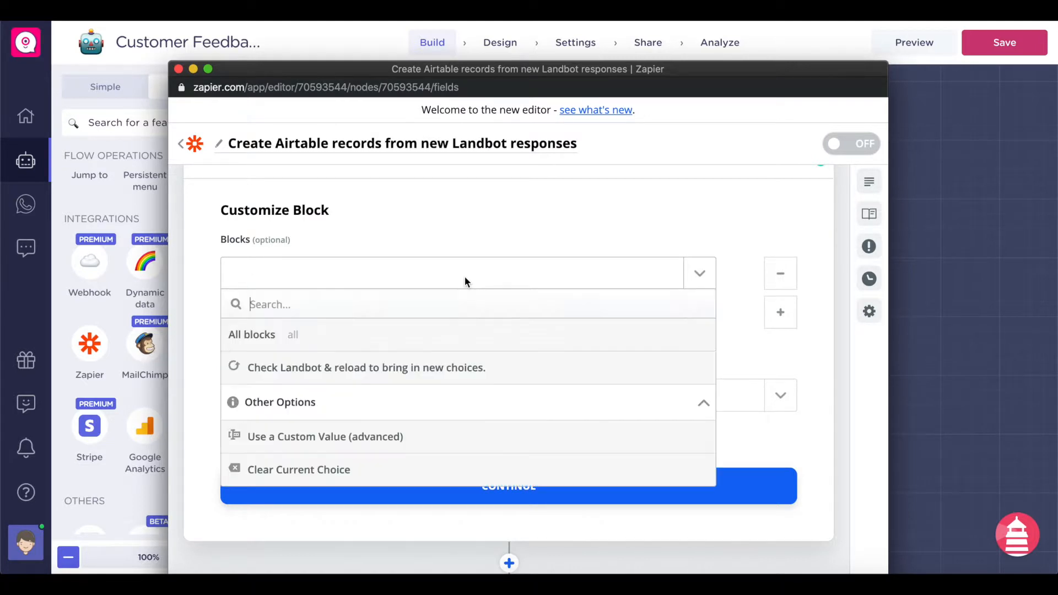
left_click(316, 367)
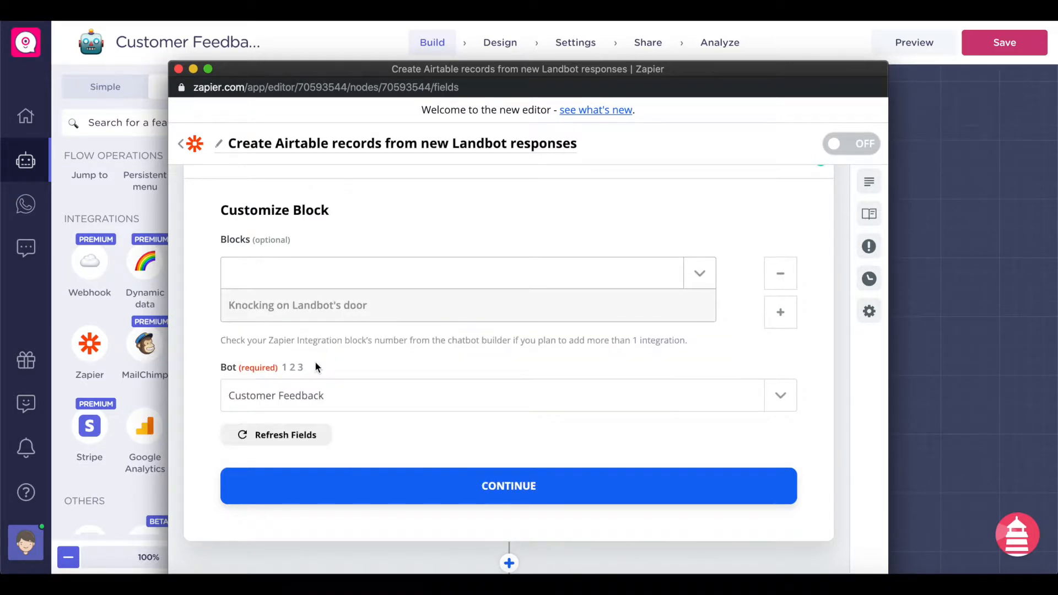
left_click(474, 220)
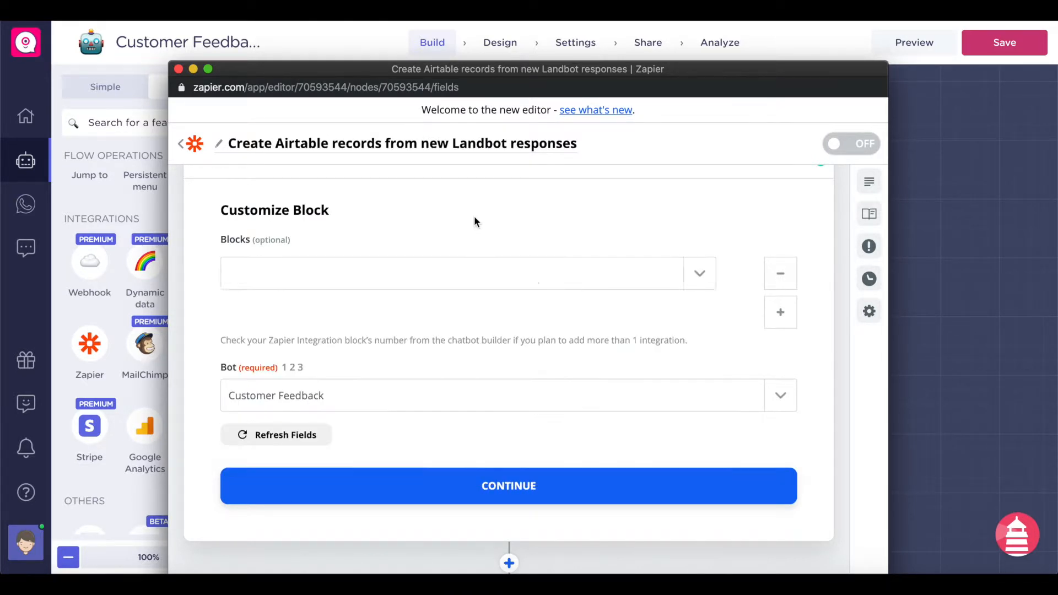
- Continue with the customized Landbot trigger and run its test with review to pull in sample blocks
scroll(355, 437, "down", 3)
left_click(455, 419)
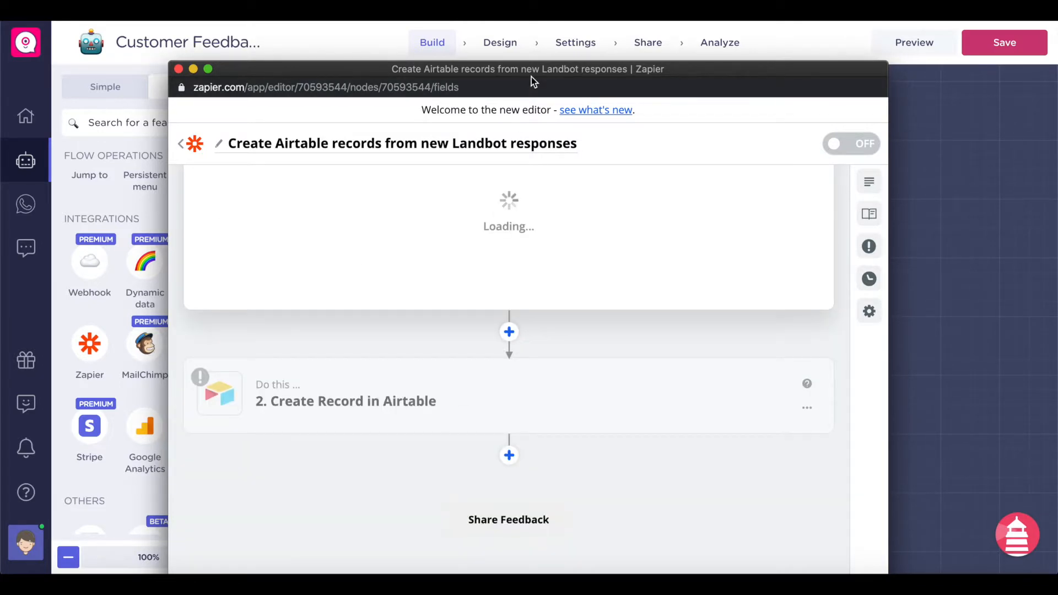
left_click_drag(532, 77, 540, 25)
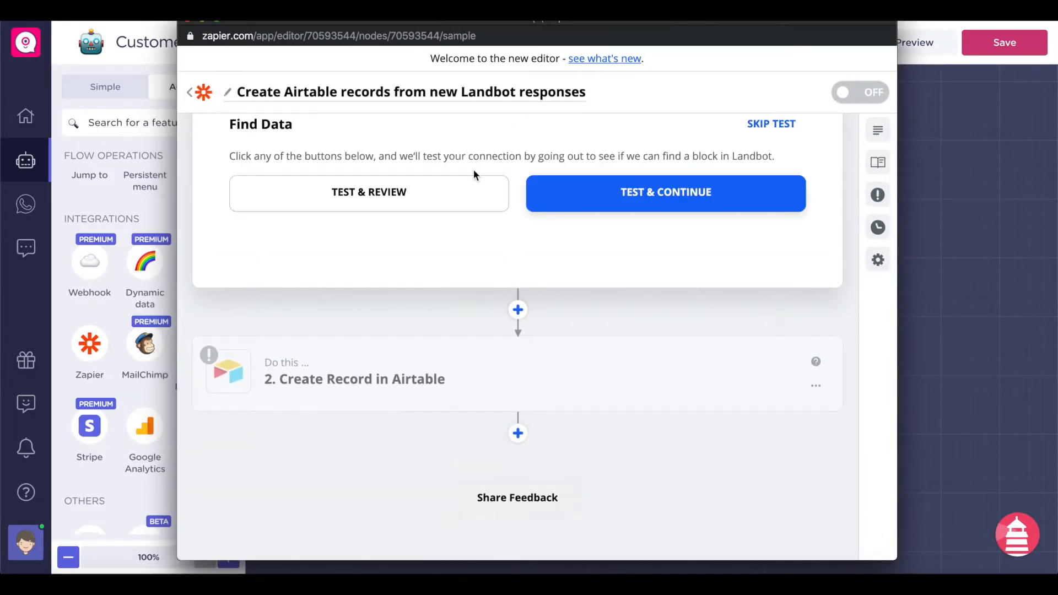
left_click(473, 210)
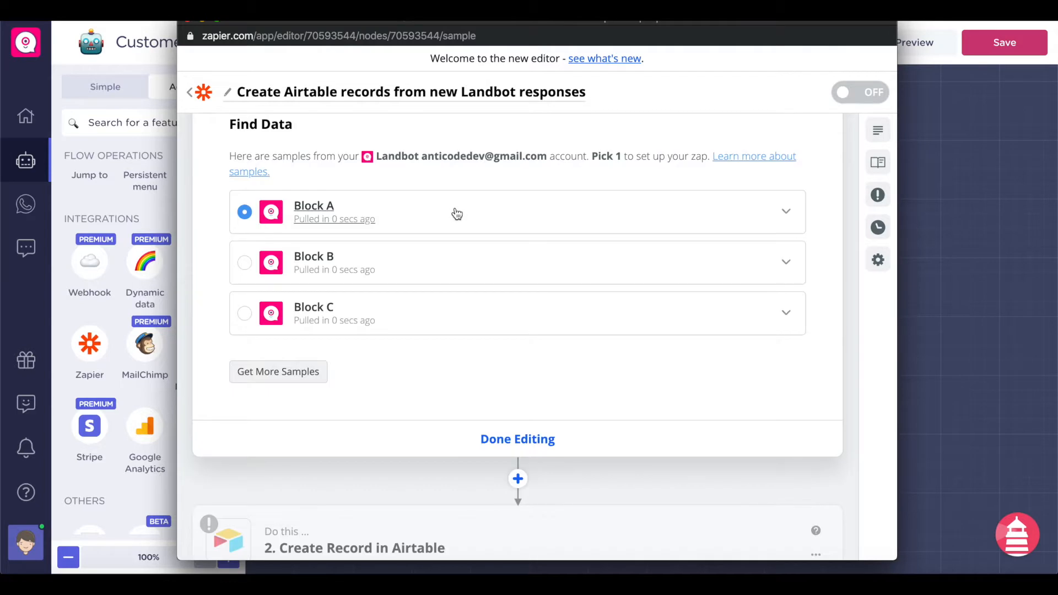
- Examine the fields of the Block A sample, including ratings, overall feedback, recommendation scale, suggestions, name and email
left_click(786, 215)
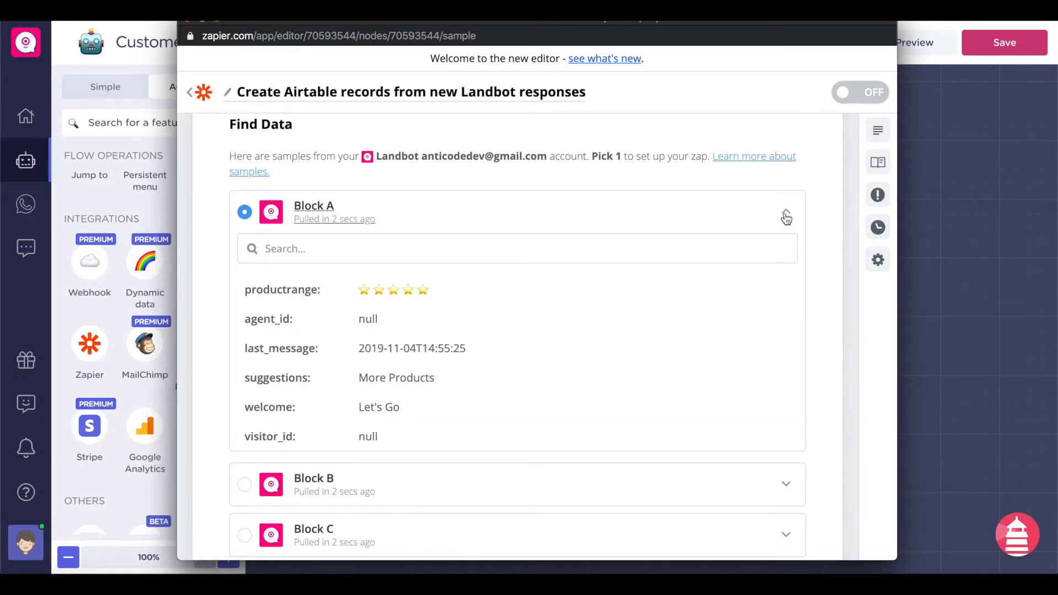
scroll(389, 356, "down", 10)
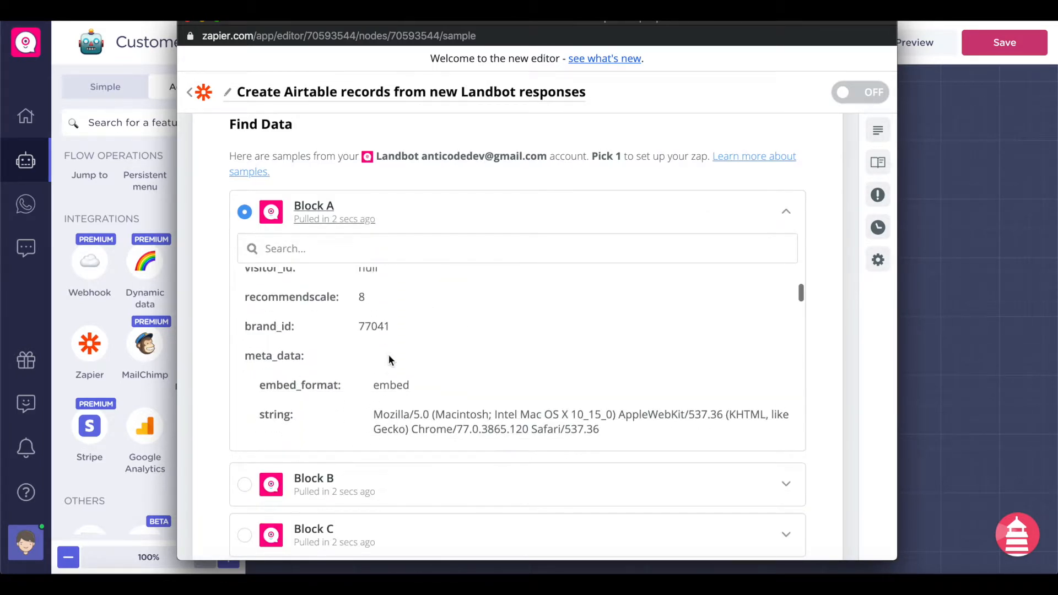
scroll(388, 360, "down", 3)
scroll(388, 355, "up", 3)
scroll(441, 375, "up", 1)
scroll(441, 375, "down", 2)
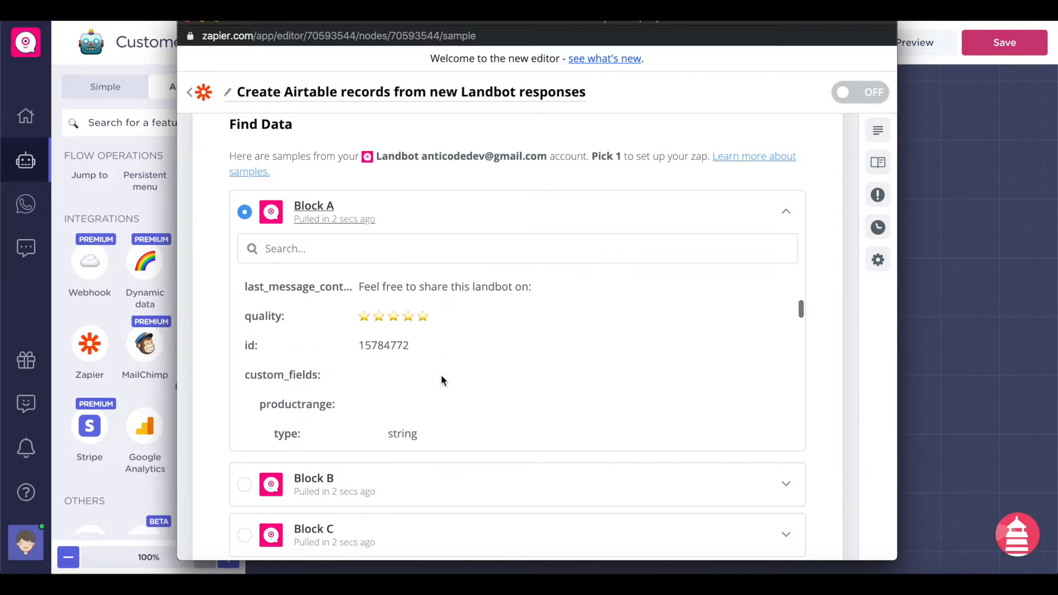
scroll(441, 375, "up", 2)
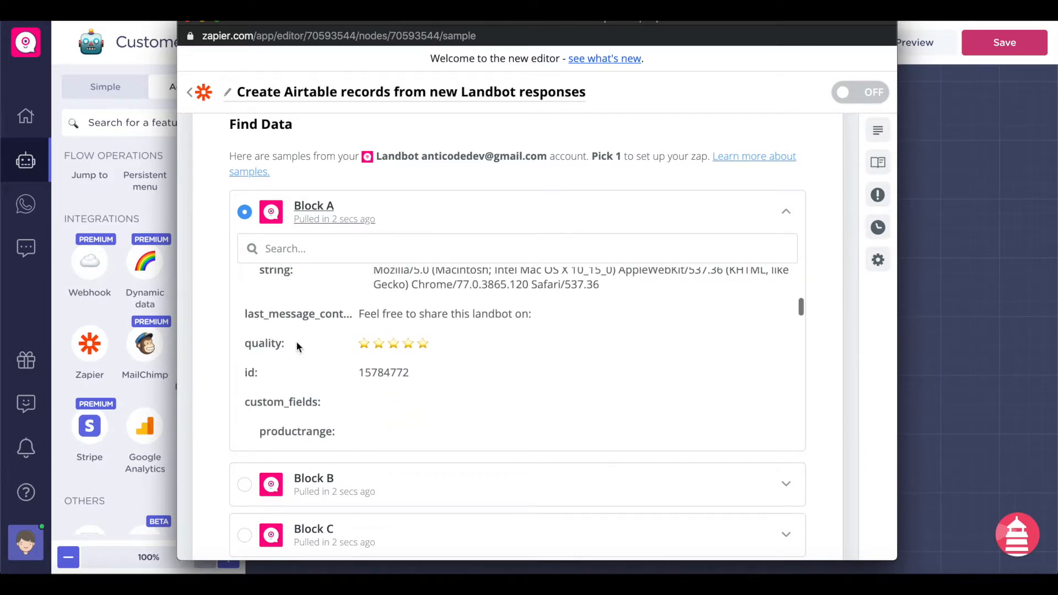
scroll(296, 341, "down", 4)
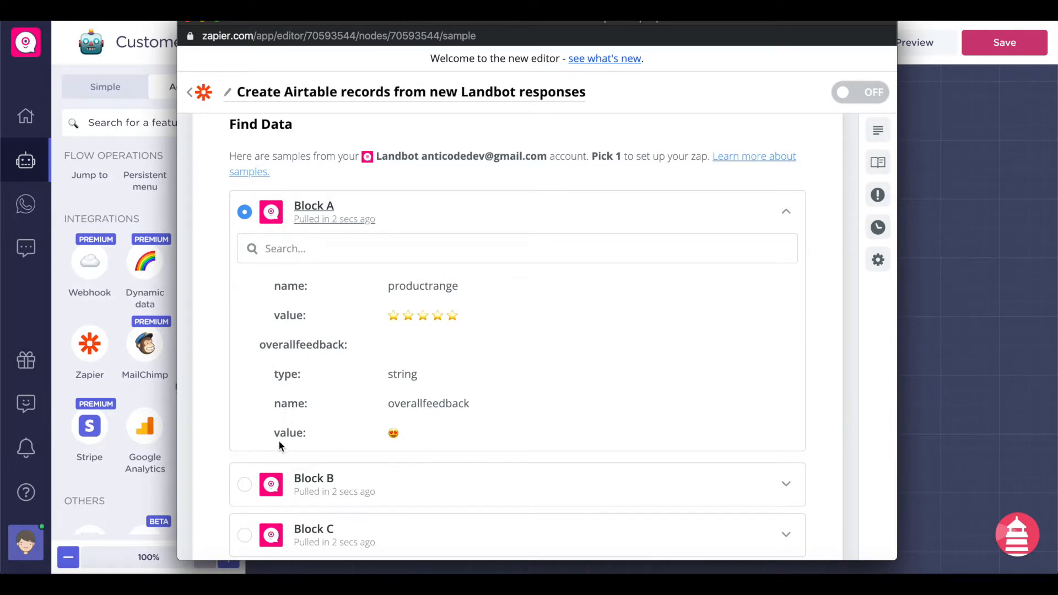
scroll(410, 321, "up", 1)
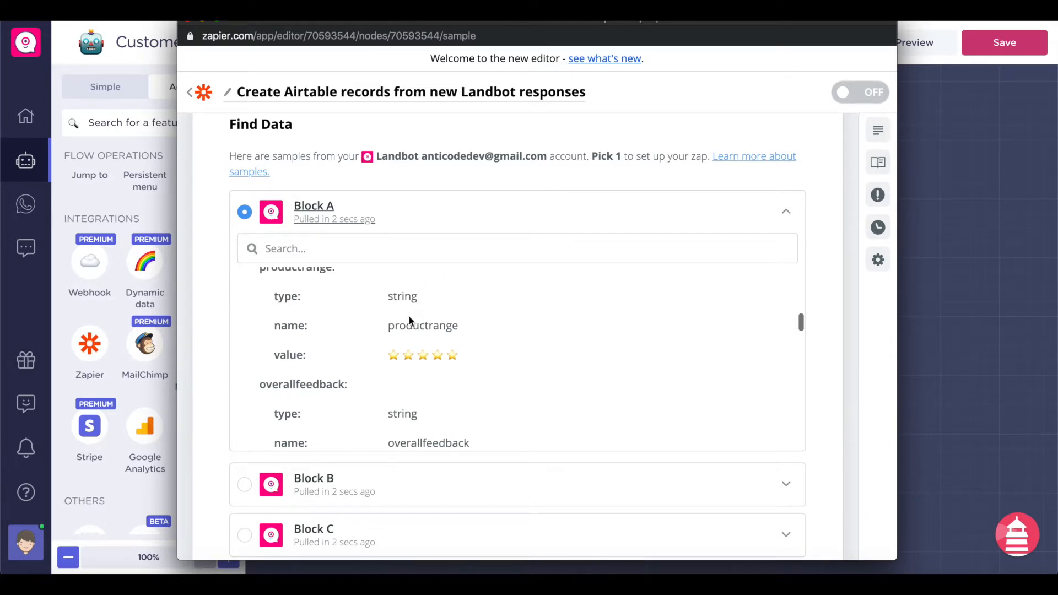
scroll(407, 354, "down", 8)
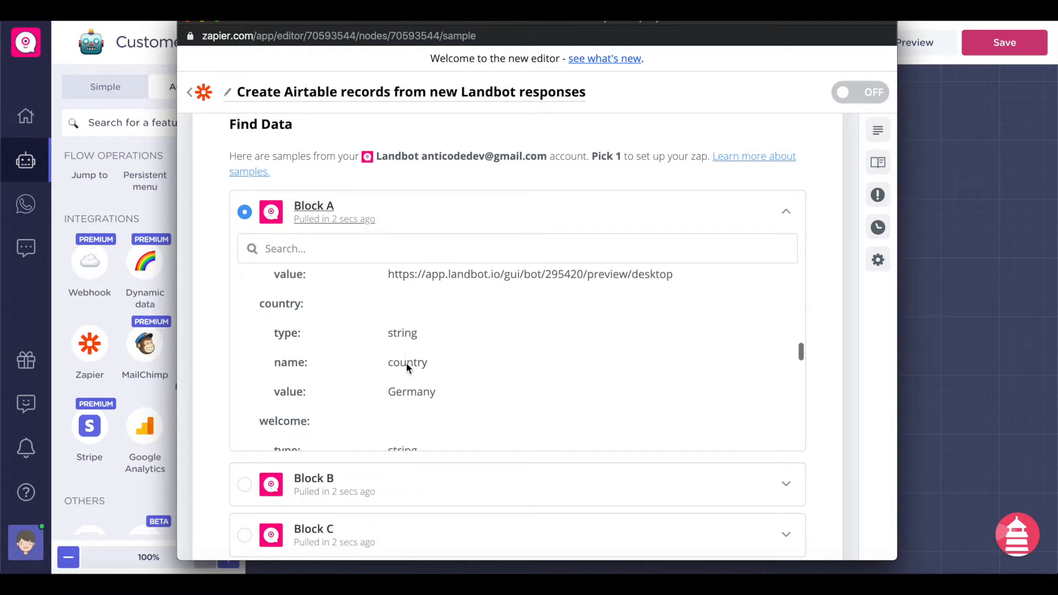
scroll(406, 367, "up", 2)
scroll(406, 365, "down", 3)
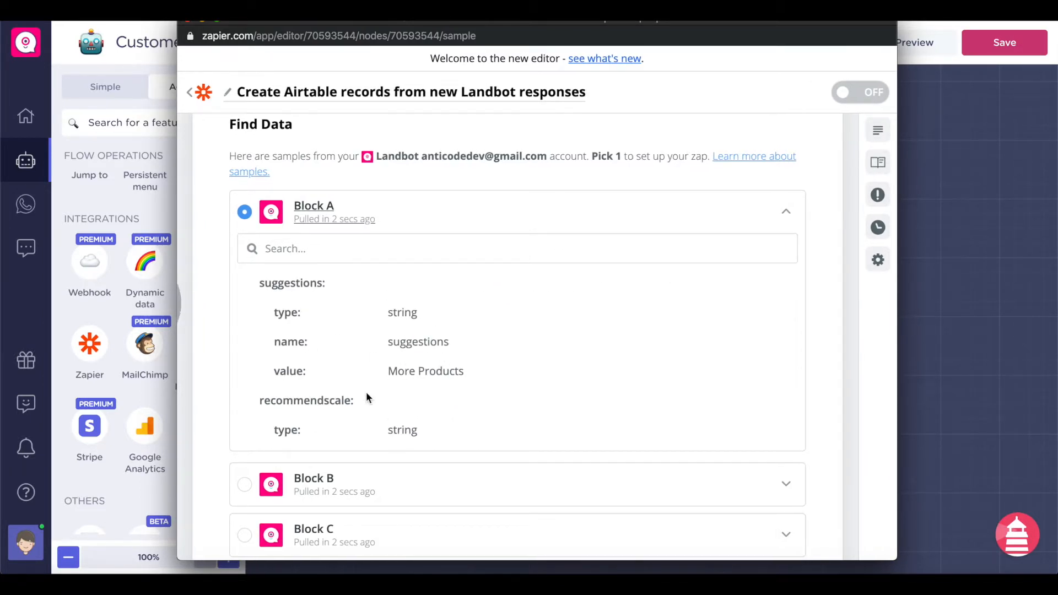
scroll(366, 394, "down", 3)
scroll(390, 384, "down", 5)
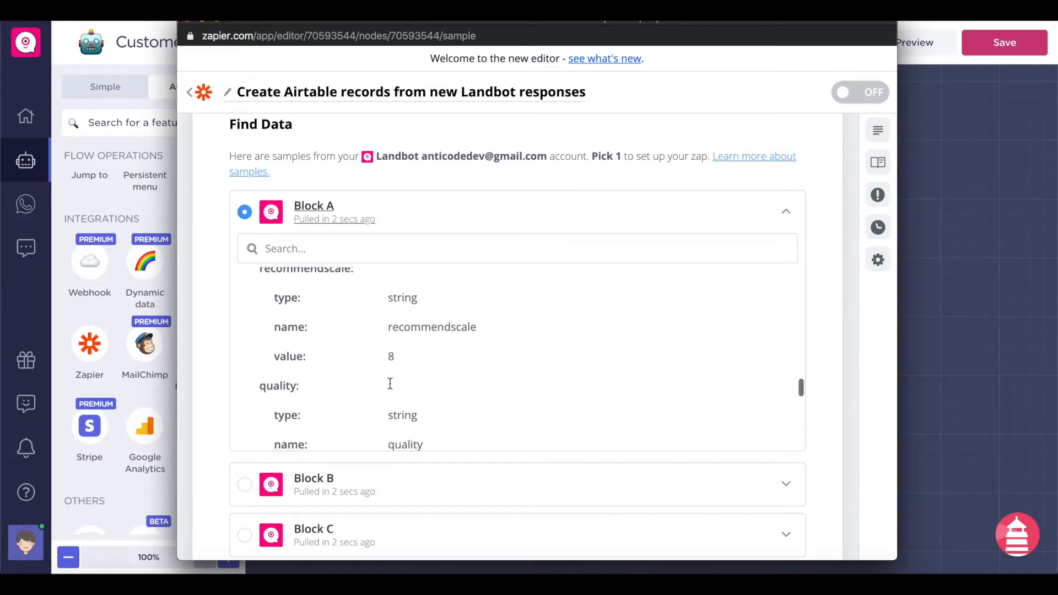
scroll(451, 375, "down", 5)
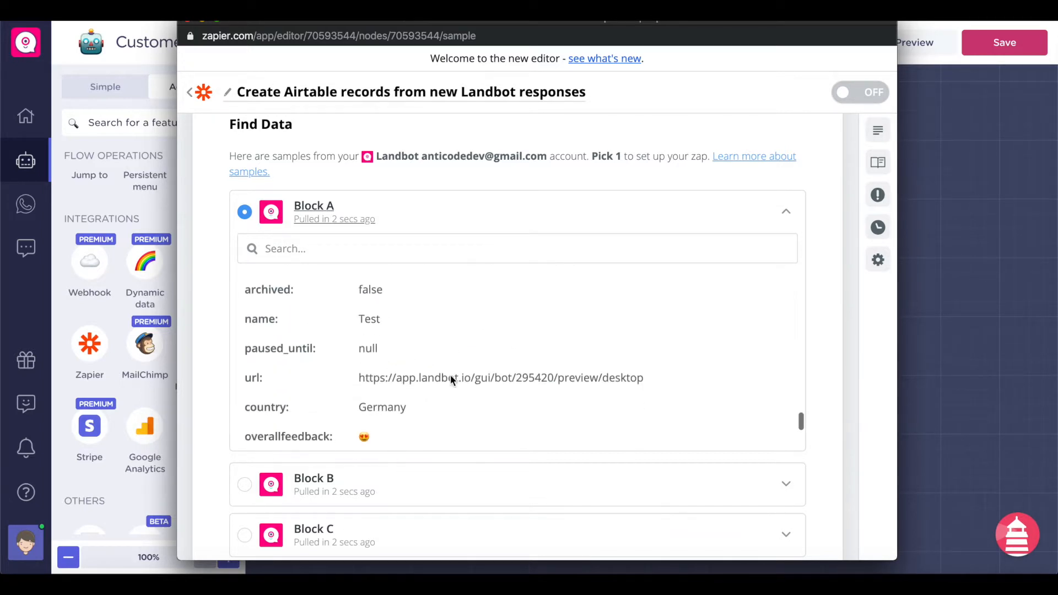
scroll(451, 377, "down", 4)
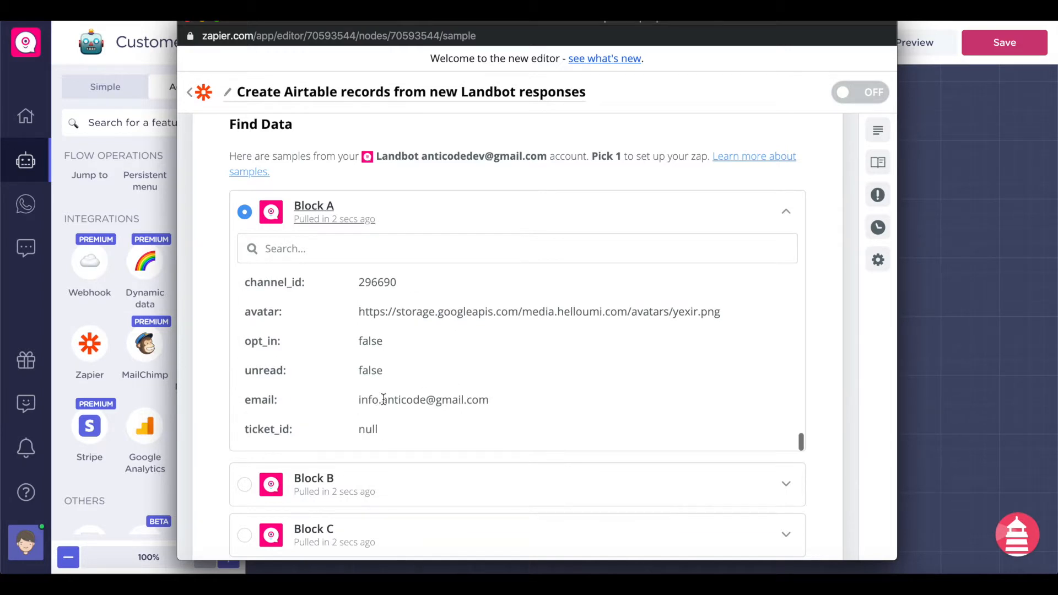
- Finish editing the Landbot trigger and continue the Airtable action with Create Record as its action event
scroll(567, 168, "down", 5)
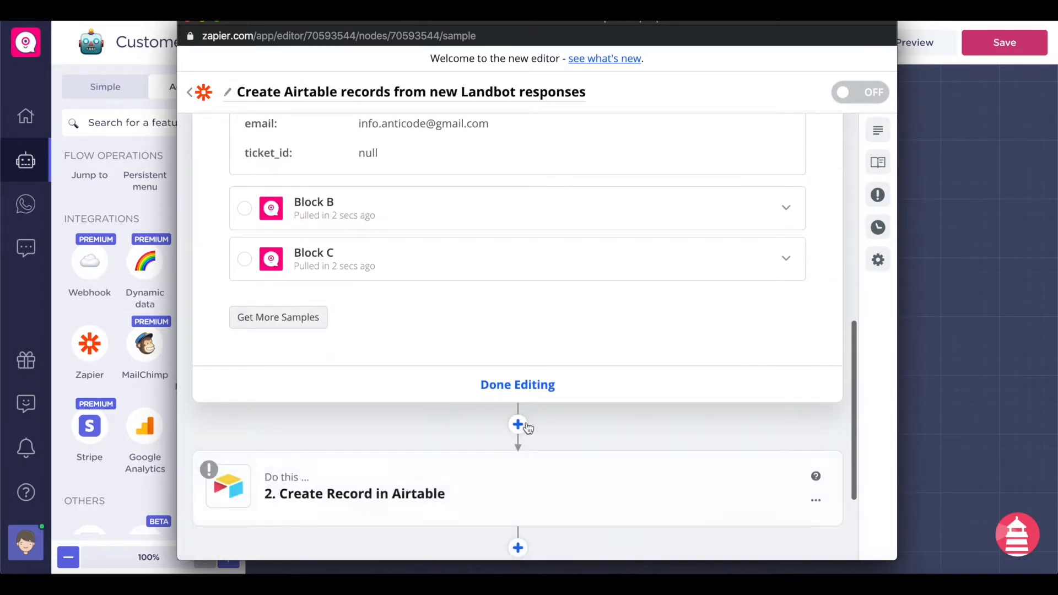
left_click(501, 384)
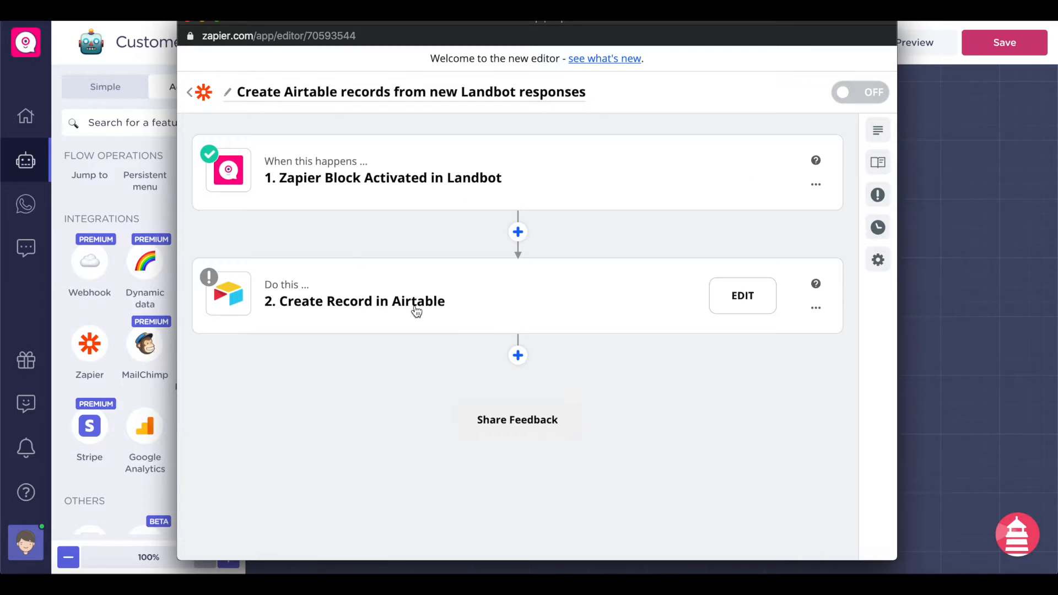
left_click(428, 296)
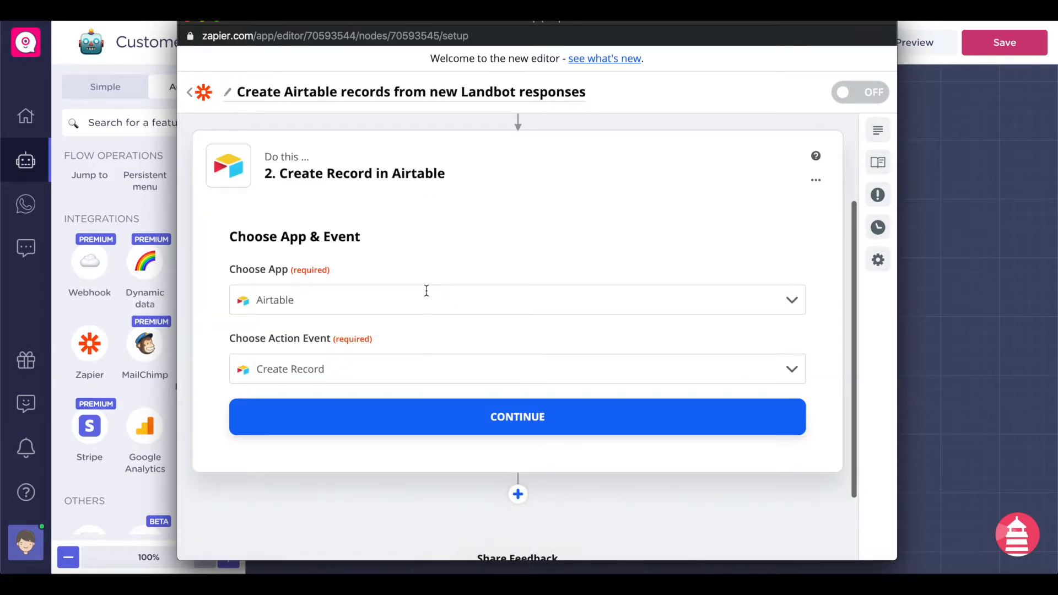
left_click(350, 288)
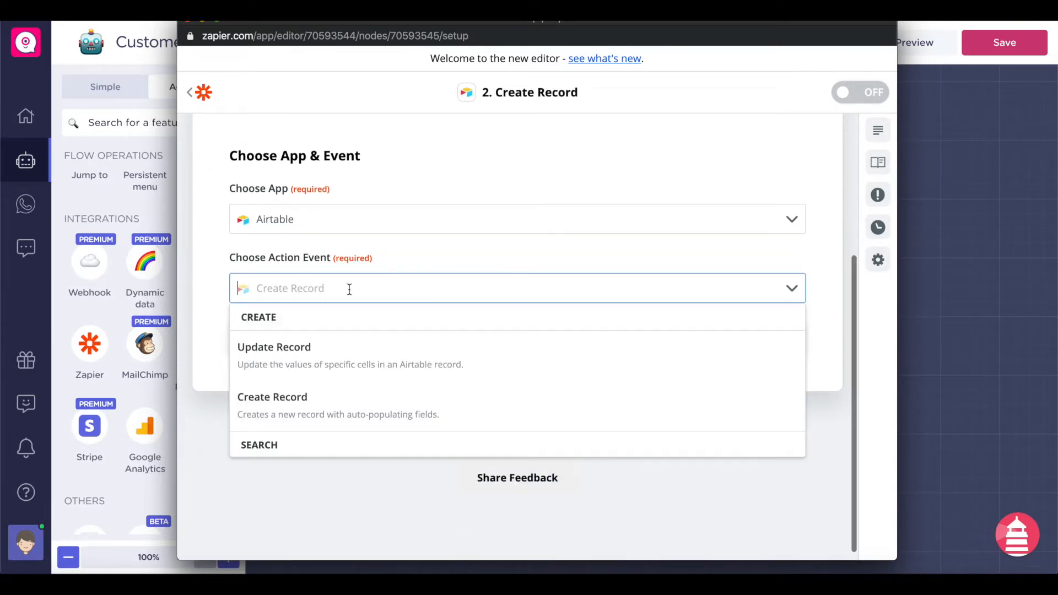
left_click(316, 515)
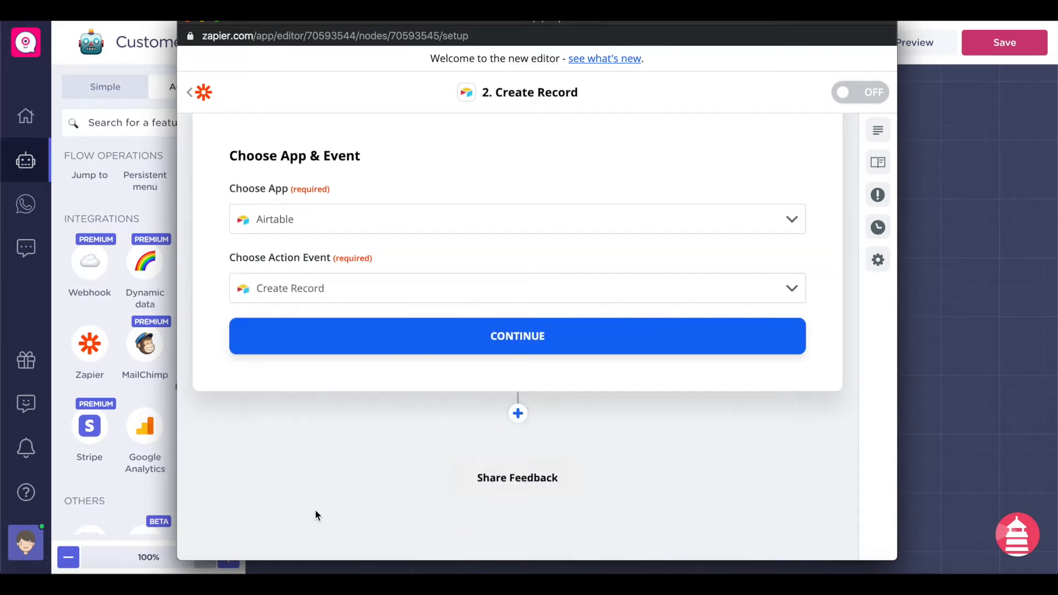
left_click(510, 332)
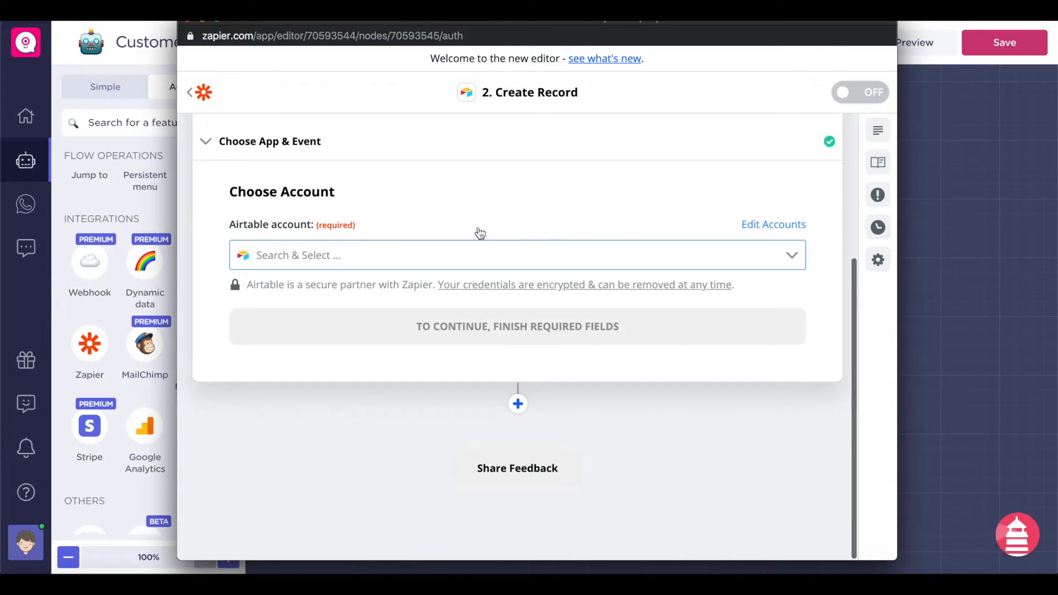
- Choose the existing Airtable account for the Create Record action and continue to the record customization
left_click(376, 256)
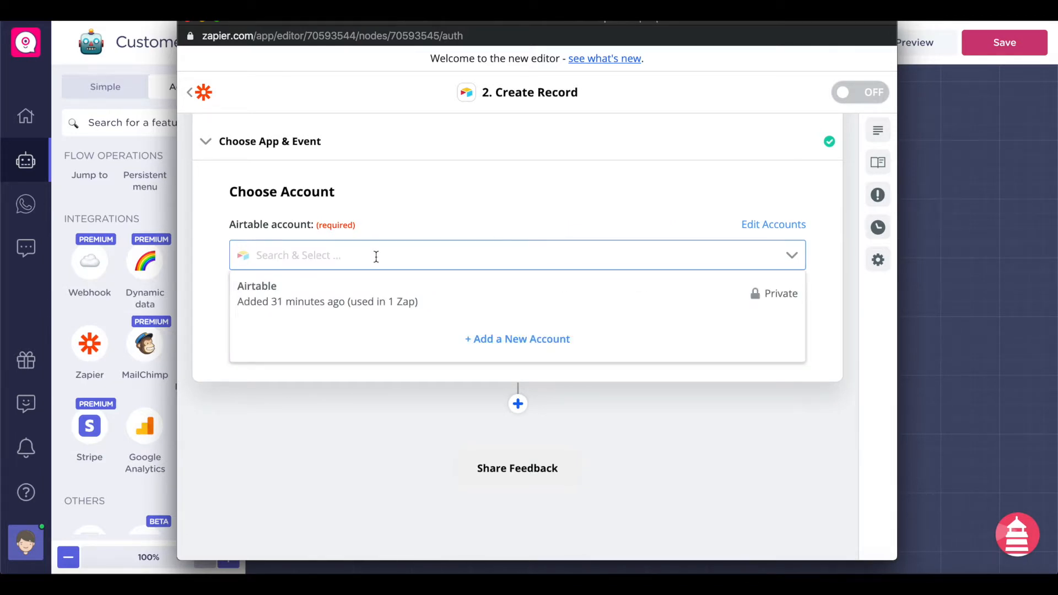
left_click(274, 297)
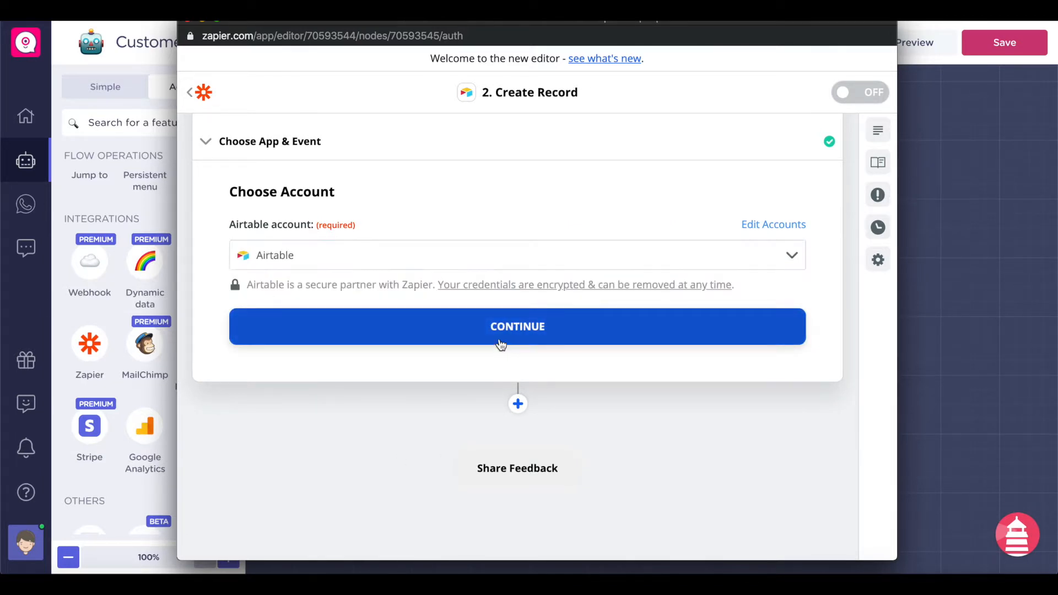
left_click(500, 344)
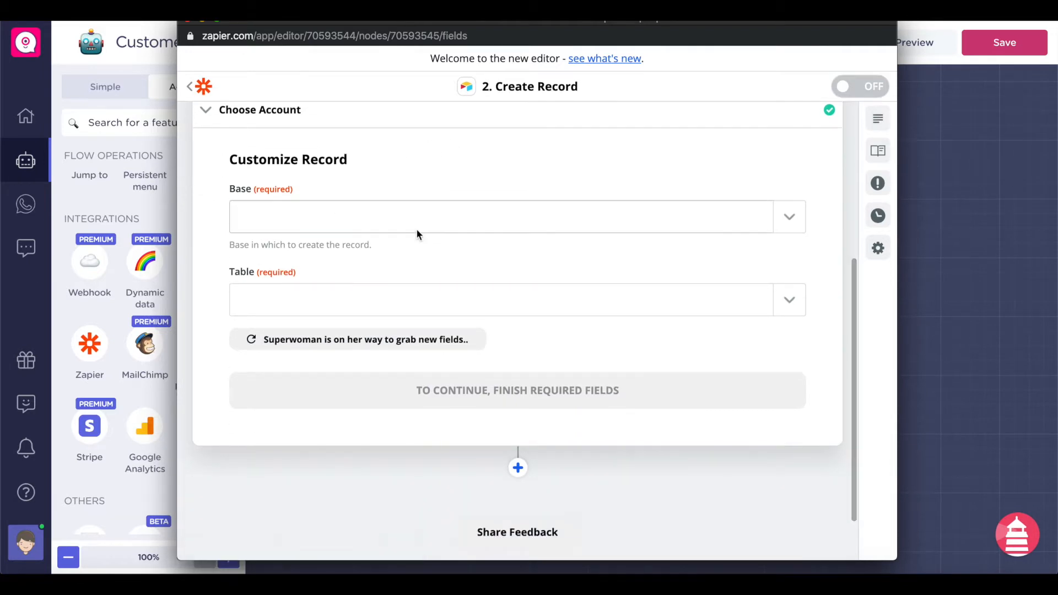
- Set the Product Feedback base as the one in which the Airtable record is created
left_click(422, 218)
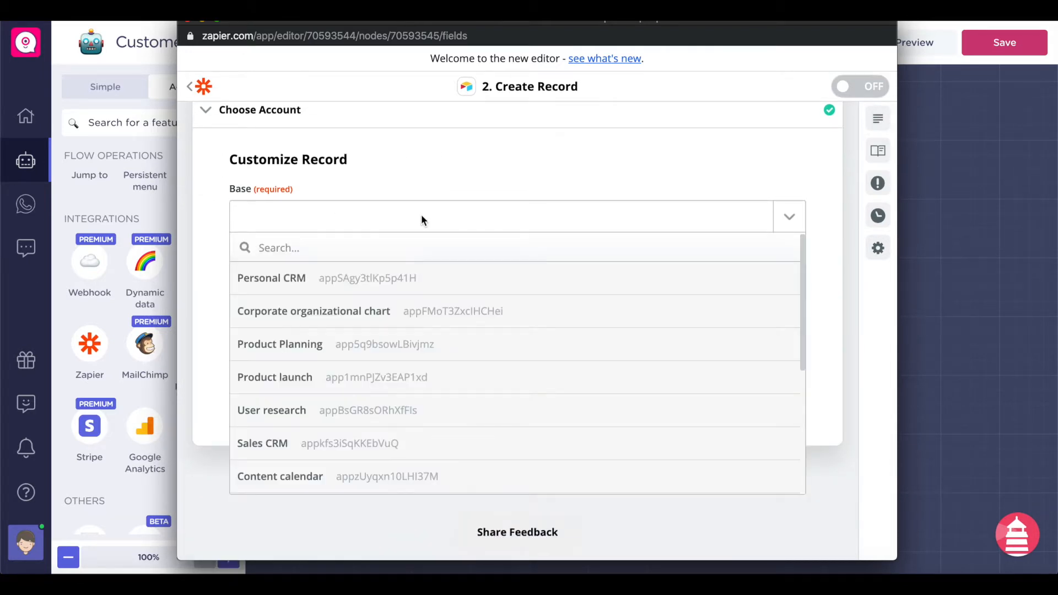
scroll(339, 402, "down", 5)
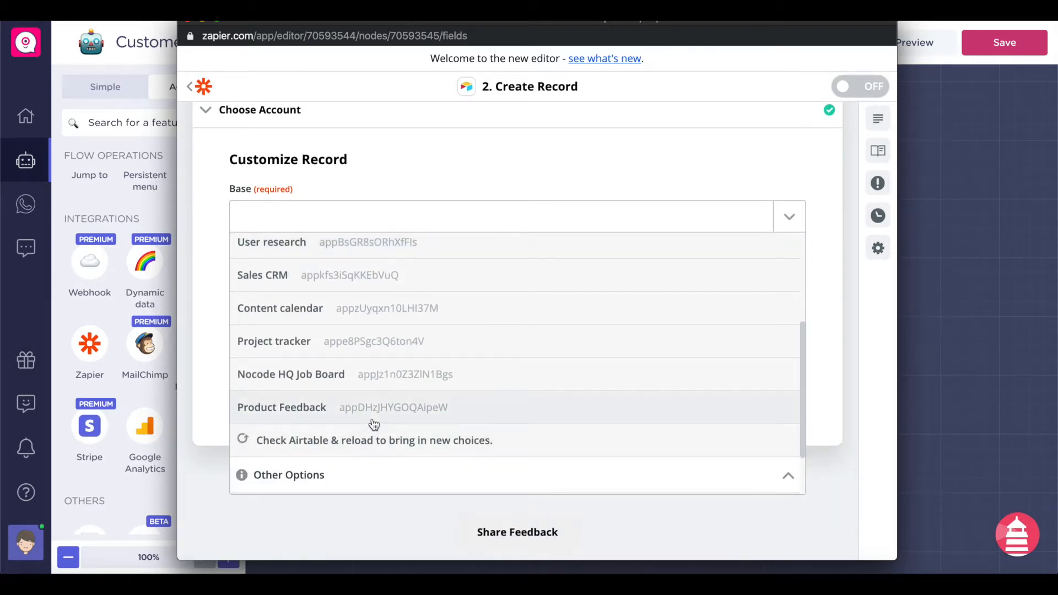
left_click(375, 408)
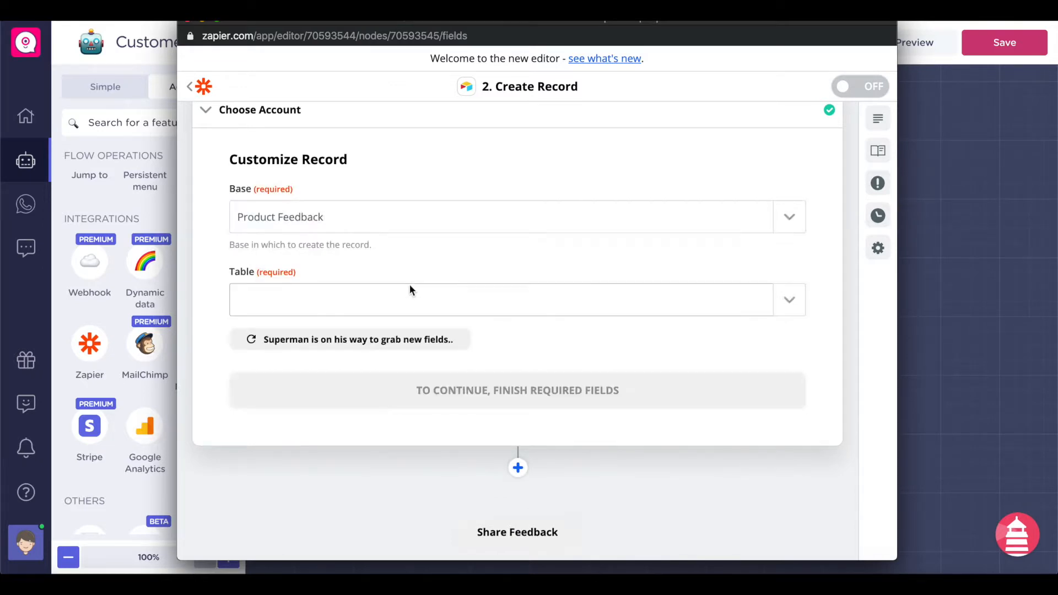
- Choose Feedback as the Airtable table in which the record is created
left_click(399, 300)
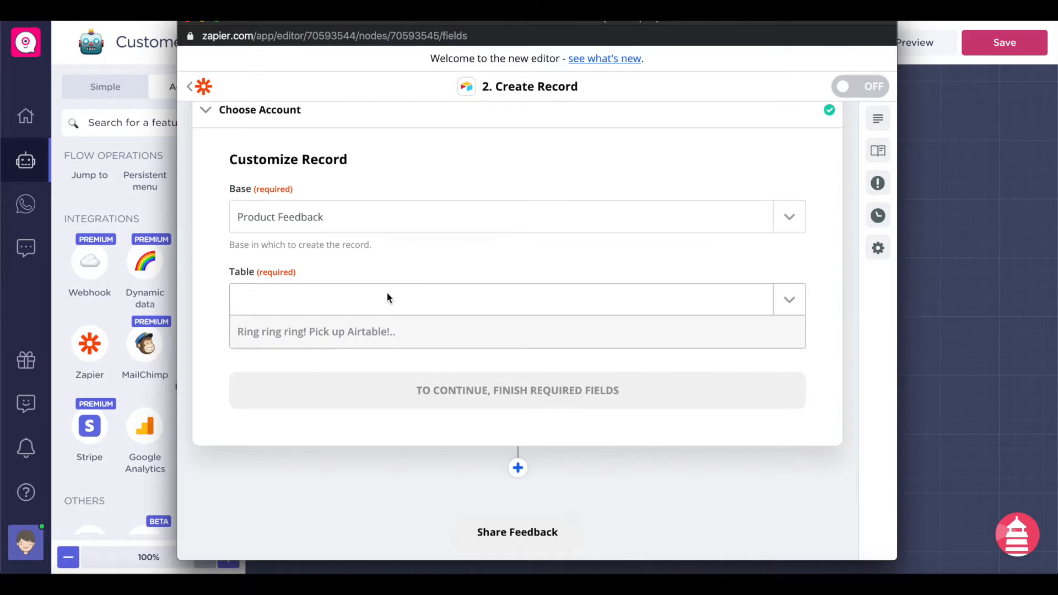
left_click(351, 357)
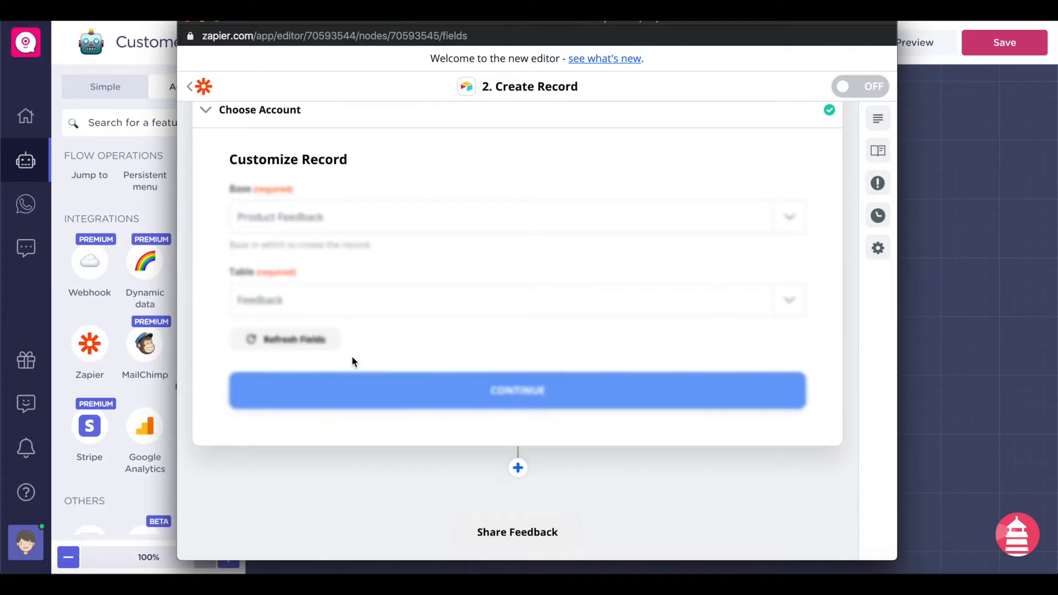
scroll(509, 243, "down", 3)
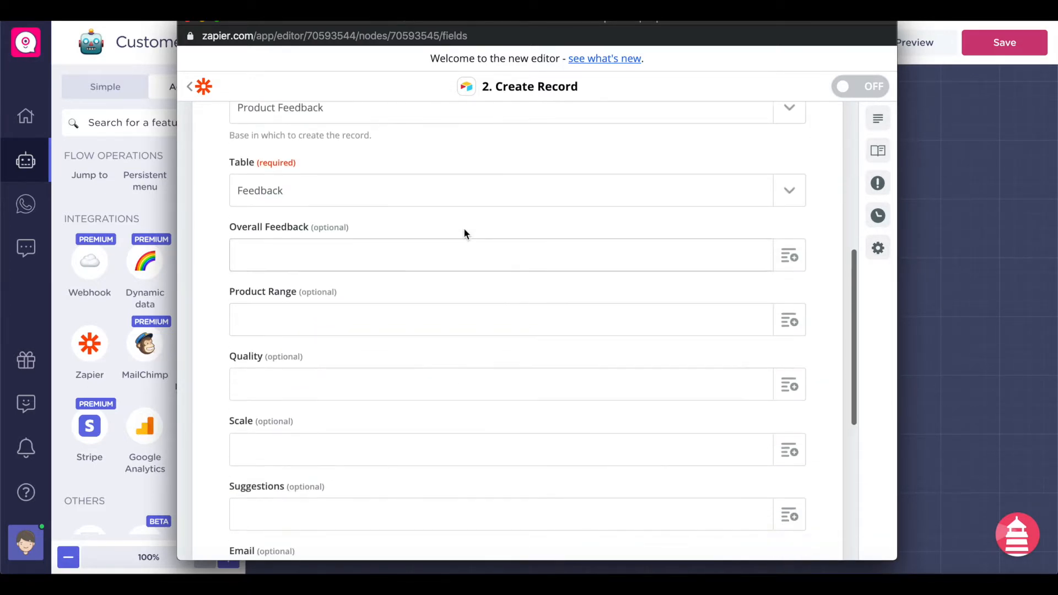
- Map the Overall Feedback field to Custom Fields Overallfeedback Value from the Landbot trigger
scroll(360, 170, "down", 2)
scroll(360, 171, "up", 1)
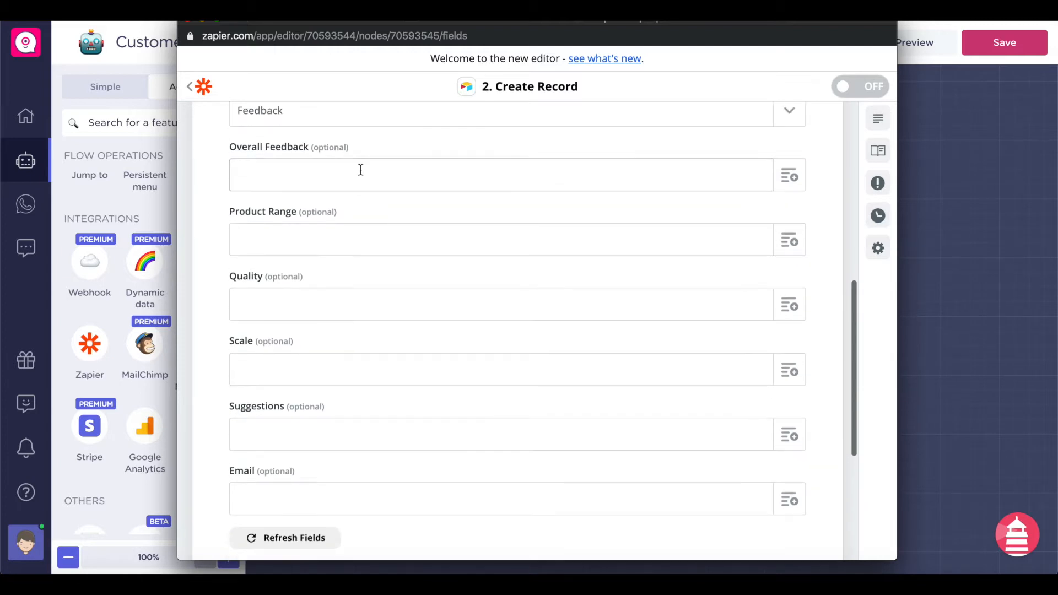
left_click(303, 187)
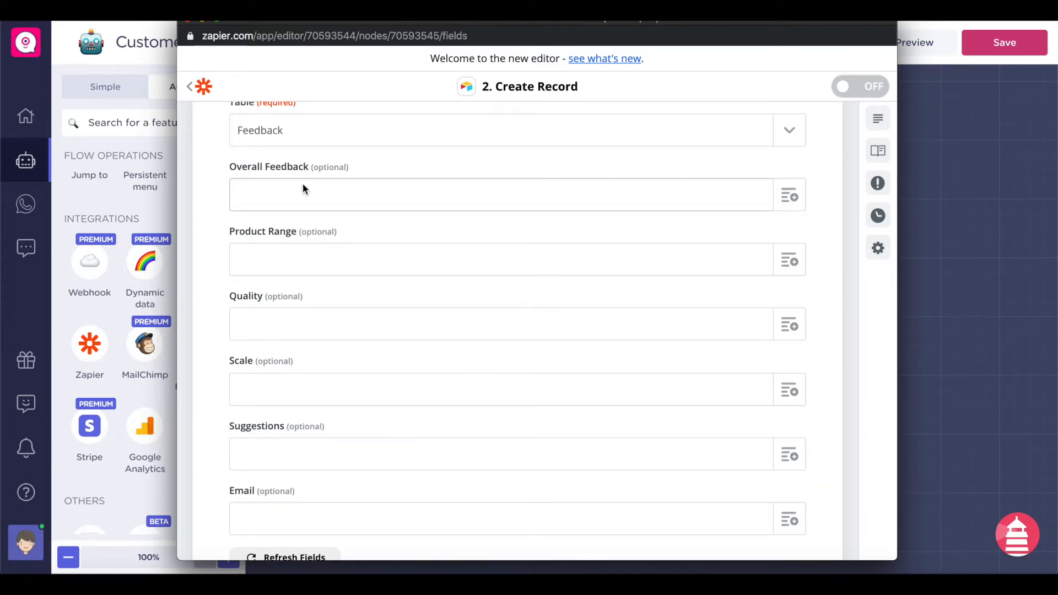
scroll(397, 217, "up", 1)
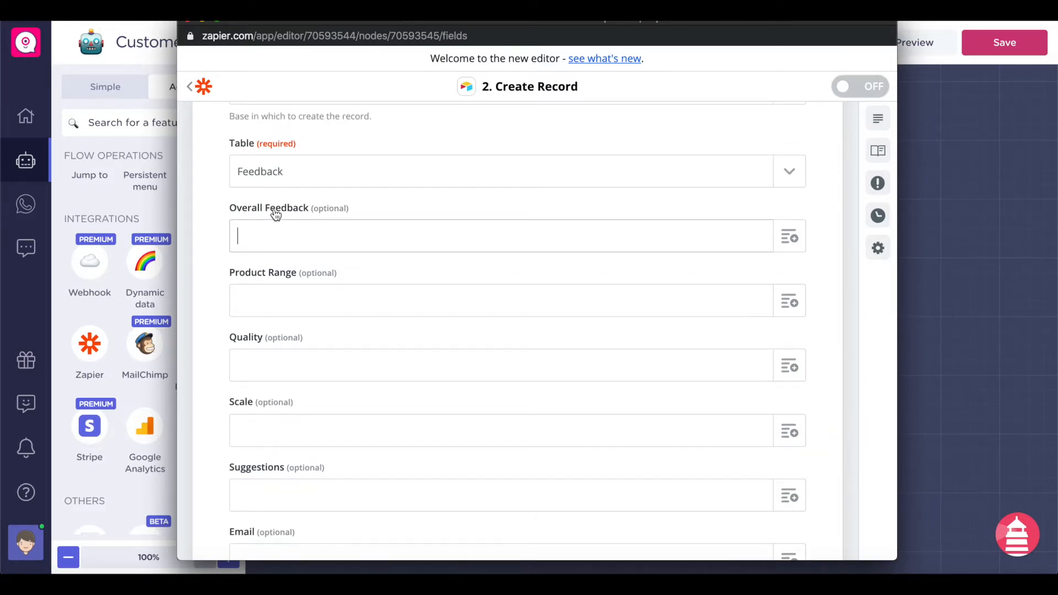
left_click(790, 237)
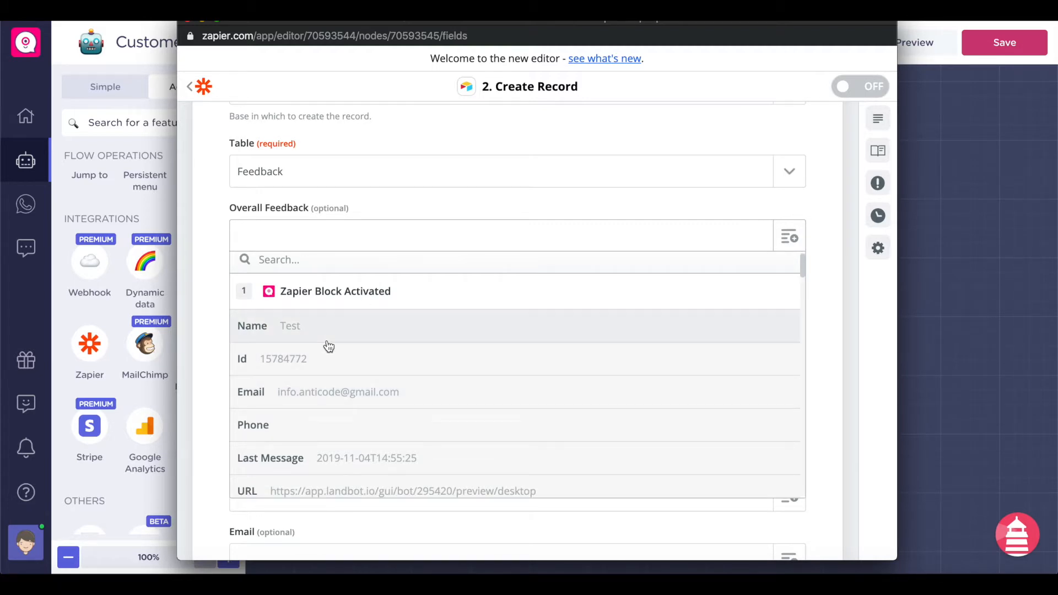
scroll(328, 347, "down", 5)
scroll(328, 346, "down", 10)
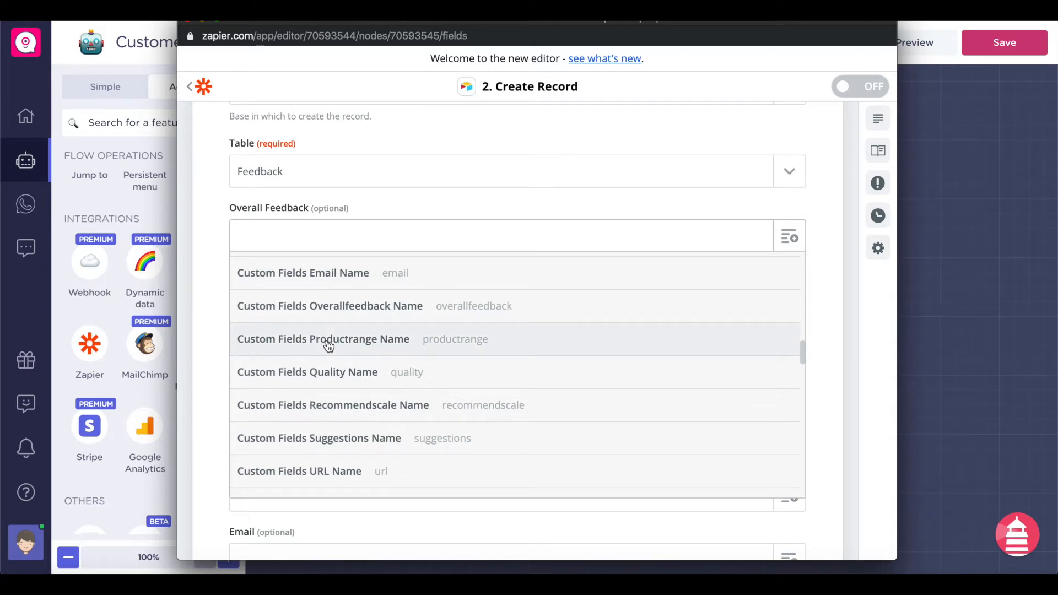
scroll(329, 346, "down", 10)
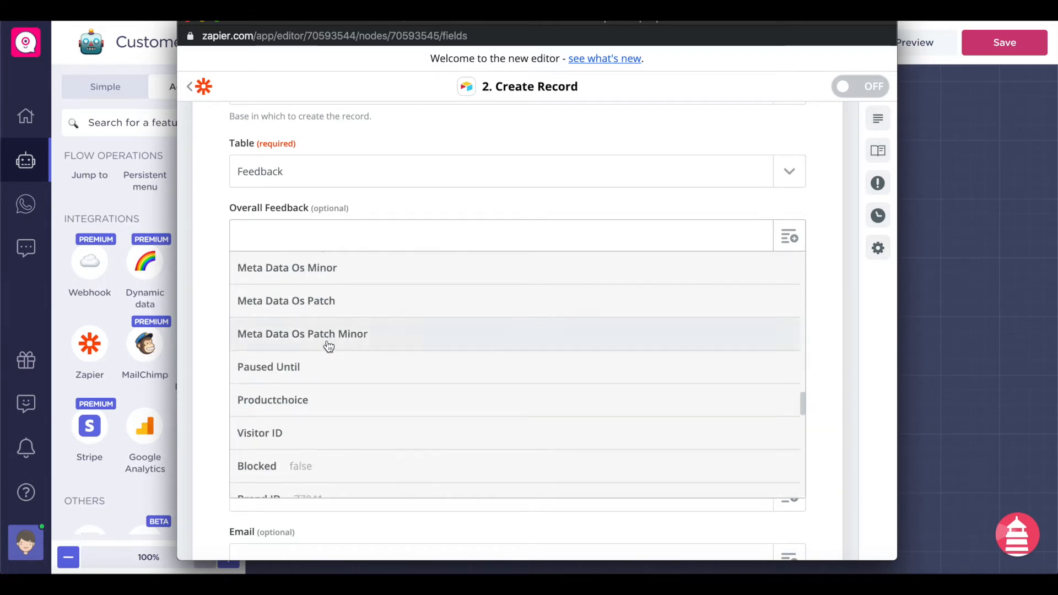
scroll(328, 346, "down", 2)
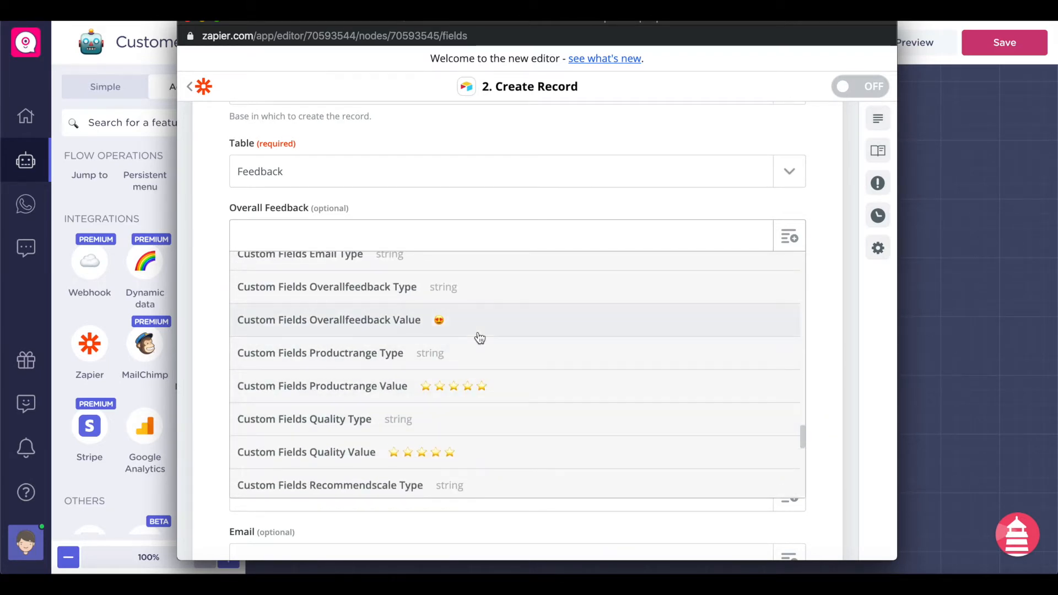
scroll(452, 328, "up", 3)
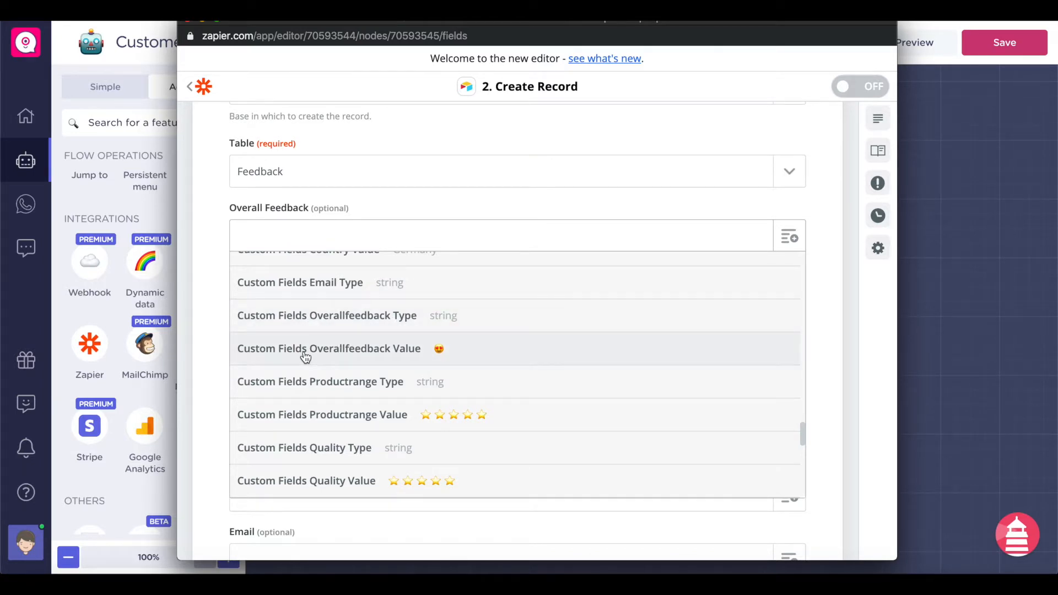
left_click(371, 353)
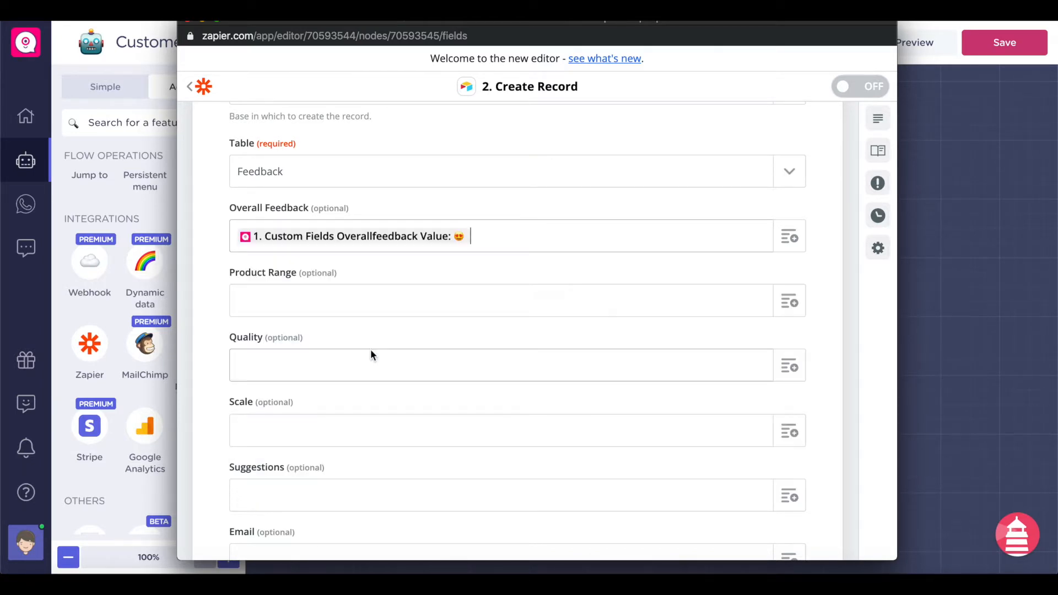
- Map the Product Range field to Custom Fields Productrange Value from the Landbot trigger
left_click(473, 306)
scroll(473, 307, "down", 2)
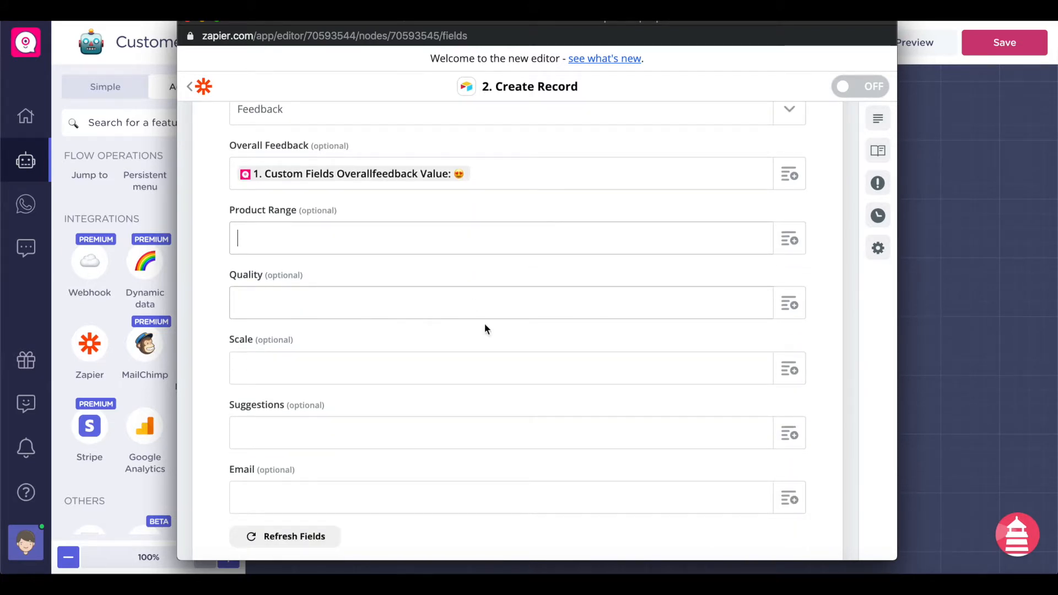
scroll(621, 328, "down", 10)
scroll(496, 407, "up", 8)
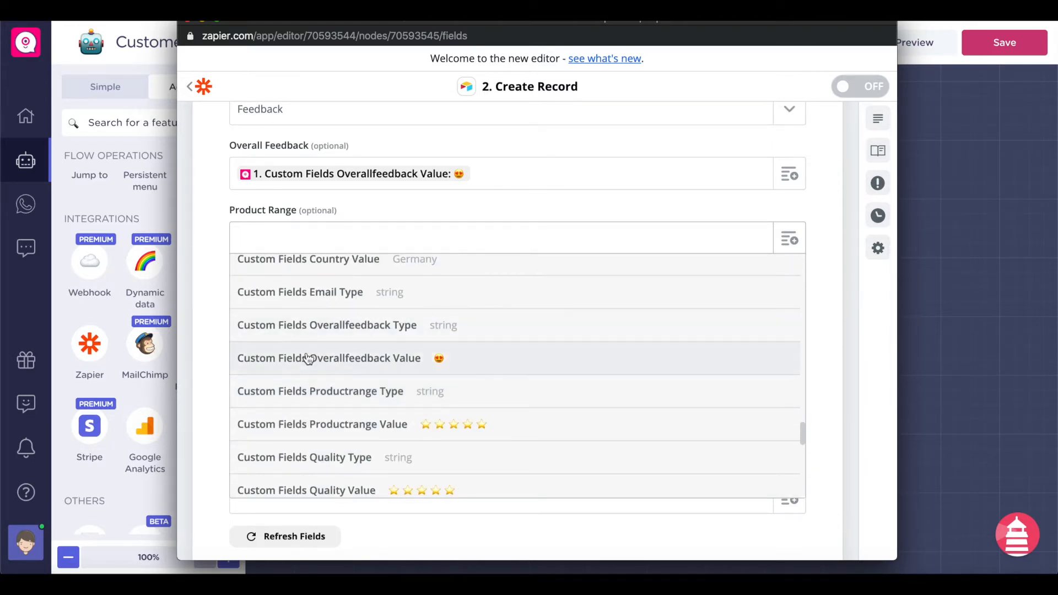
scroll(404, 365, "down", 1)
left_click(396, 368)
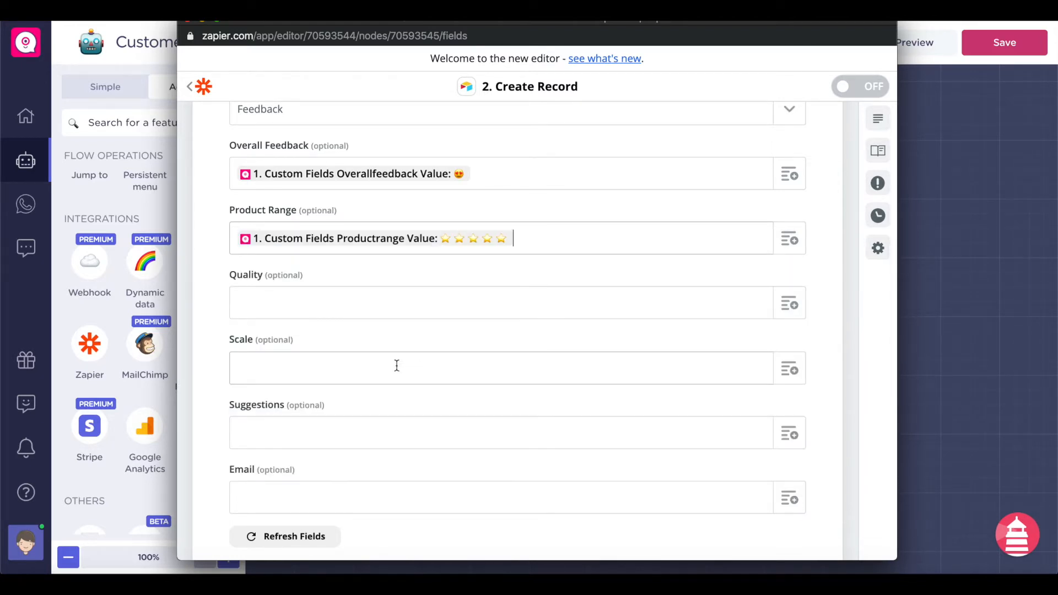
- Map the Quality field to Custom Fields Quality Value from the Landbot trigger
left_click(789, 303)
scroll(519, 386, "down", 3)
scroll(519, 386, "down", 10)
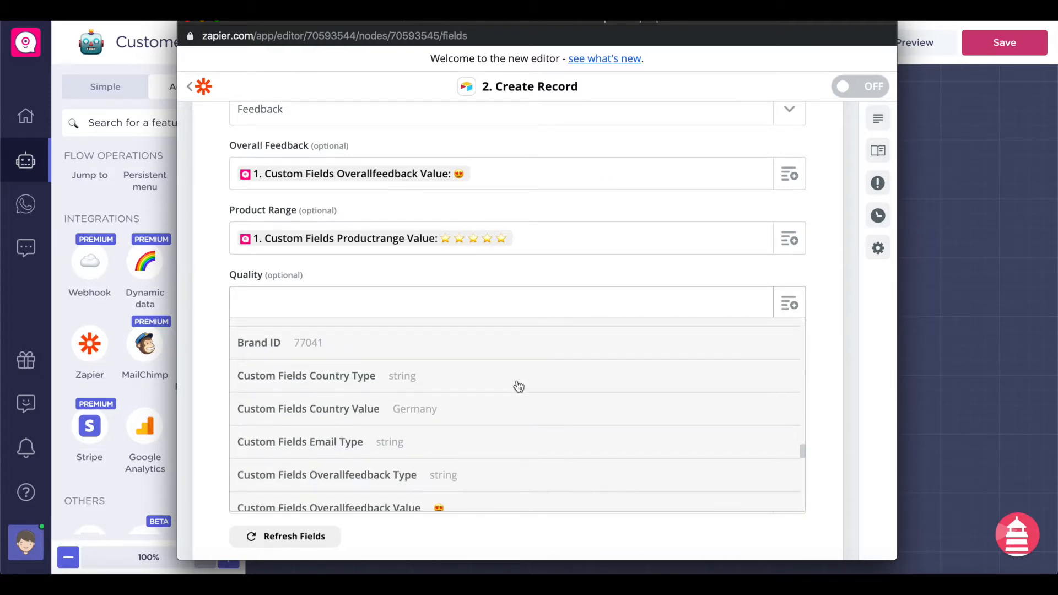
scroll(518, 386, "down", 1)
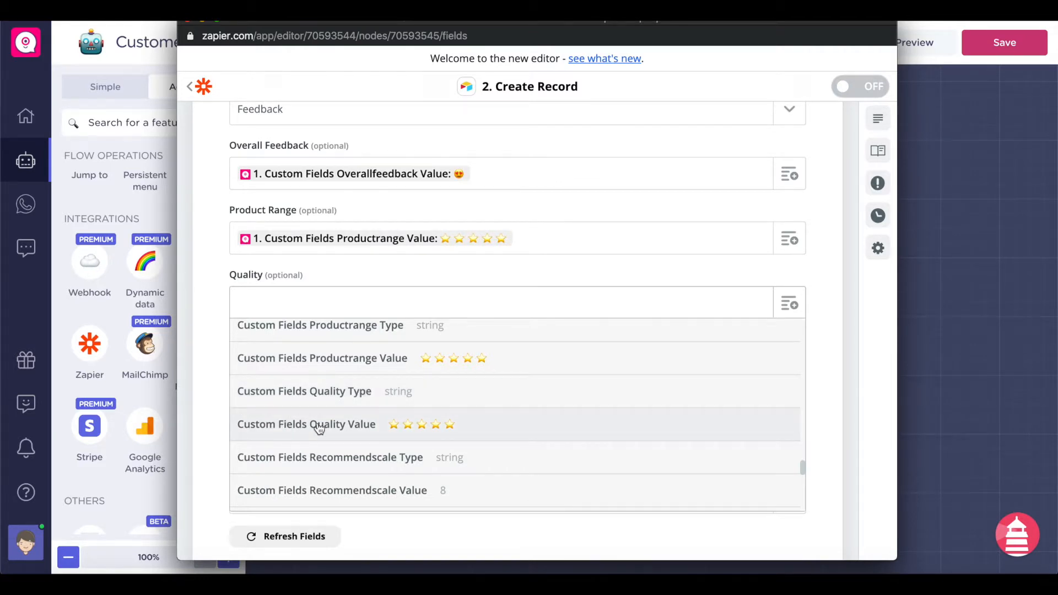
left_click(337, 428)
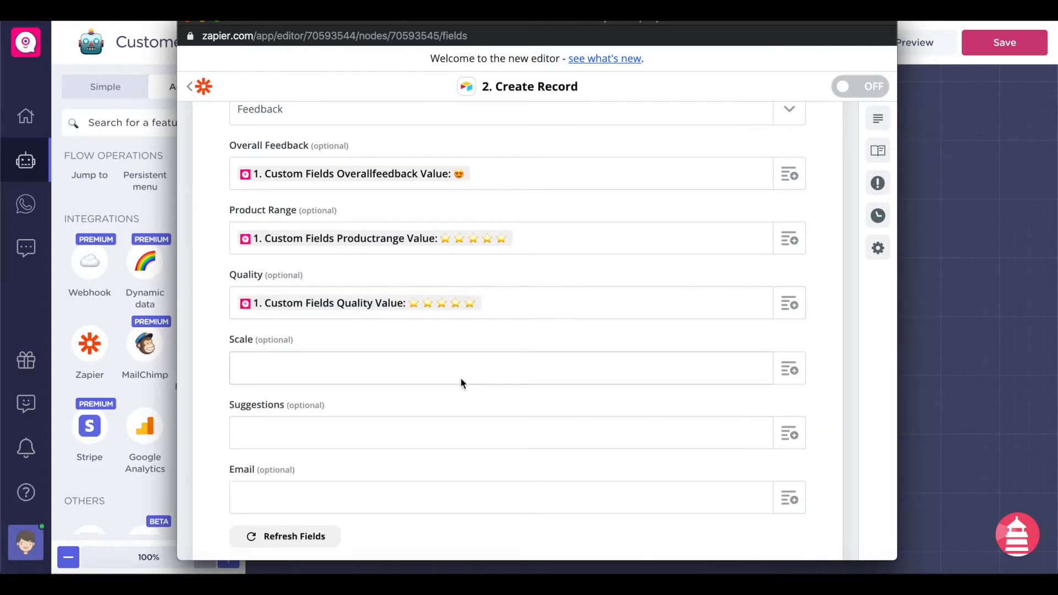
- Map the Scale field to Custom Fields Recommendscale Value from the Landbot trigger
left_click(791, 371)
scroll(450, 461, "down", 10)
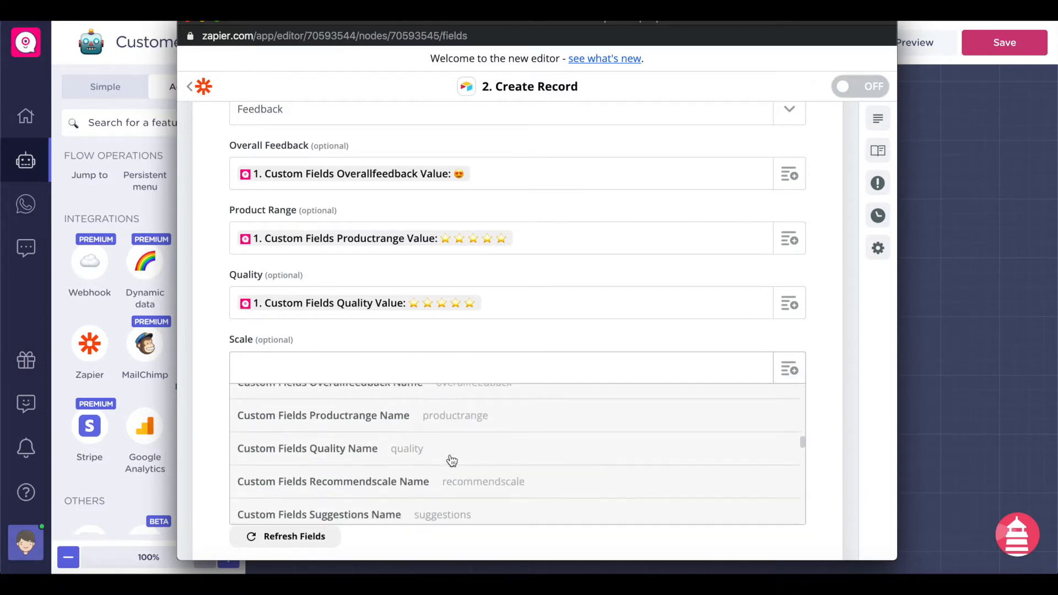
scroll(452, 461, "down", 8)
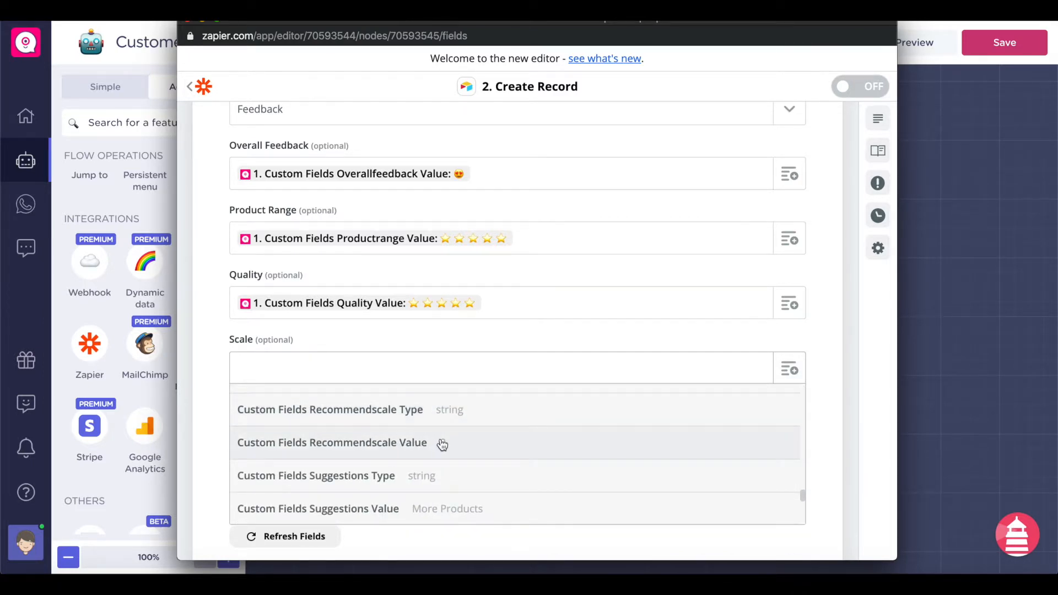
left_click(436, 446)
- Map the Suggestions field to Custom Fields Suggestions Value from the Landbot trigger
scroll(411, 418, "down", 2)
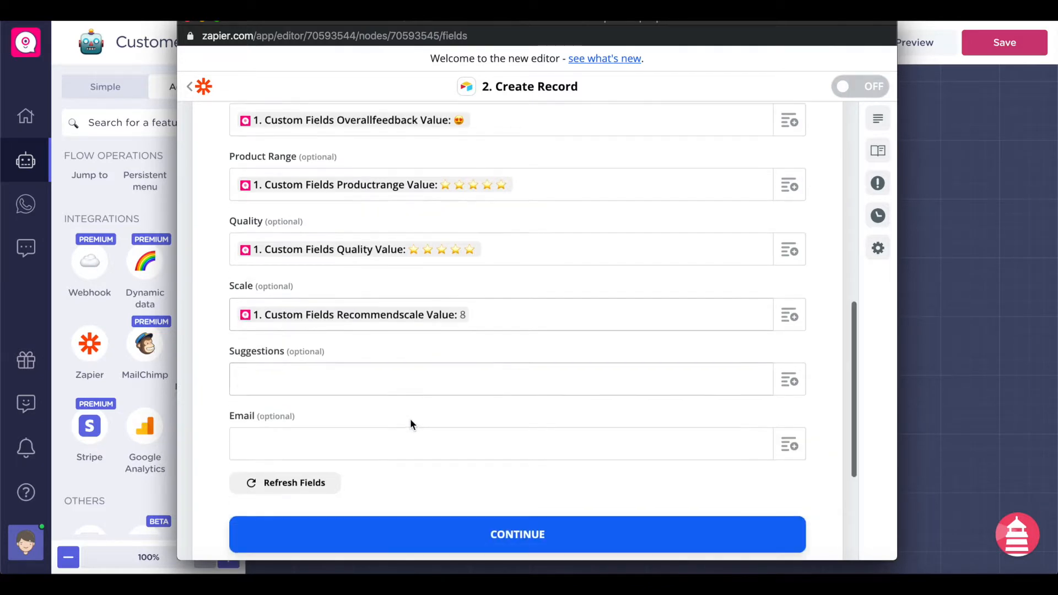
left_click(790, 380)
scroll(567, 491, "down", 10)
scroll(568, 493, "down", 8)
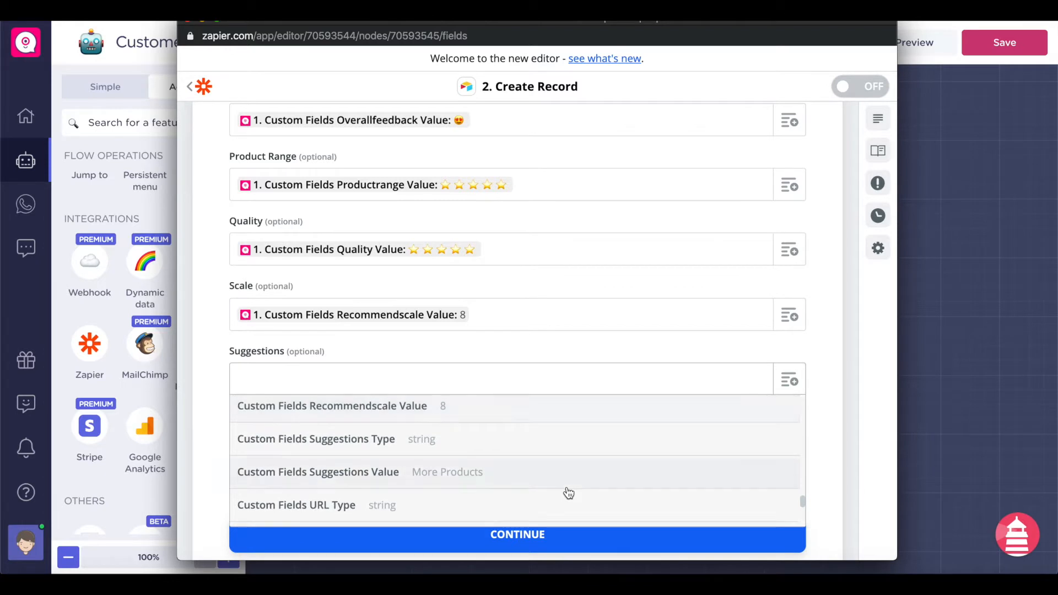
left_click(353, 451)
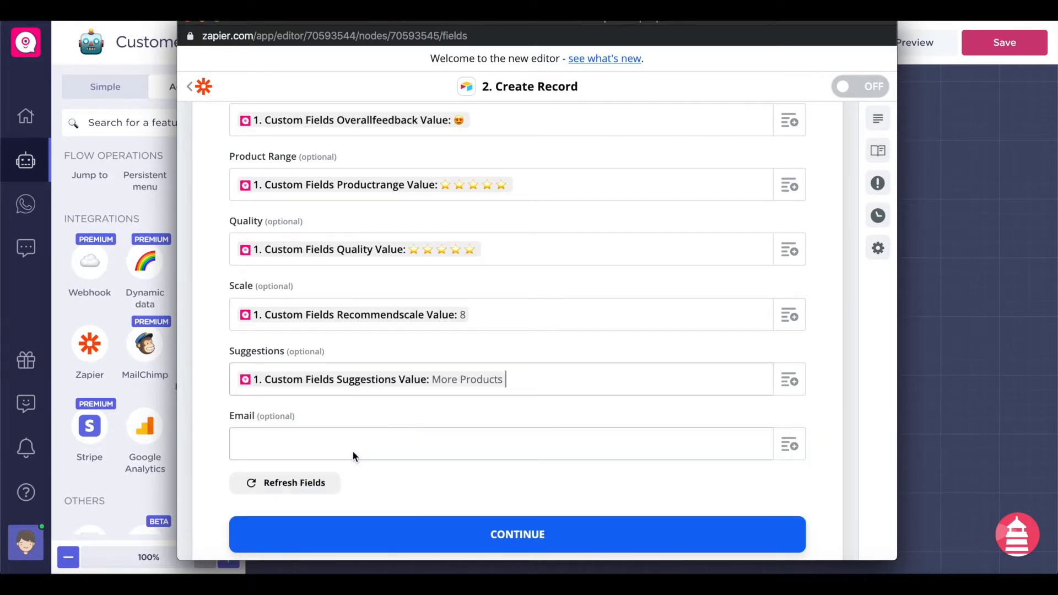
- Map the record's Email field to the Email value from the Landbot trigger
left_click(790, 444)
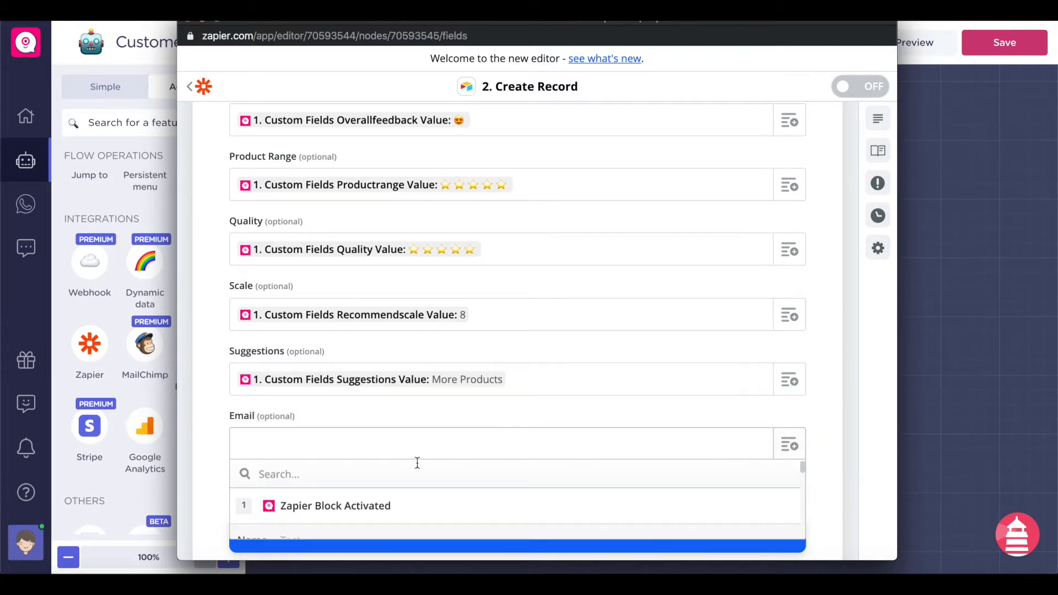
scroll(352, 496, "down", 3)
scroll(358, 510, "down", 1)
left_click(373, 503)
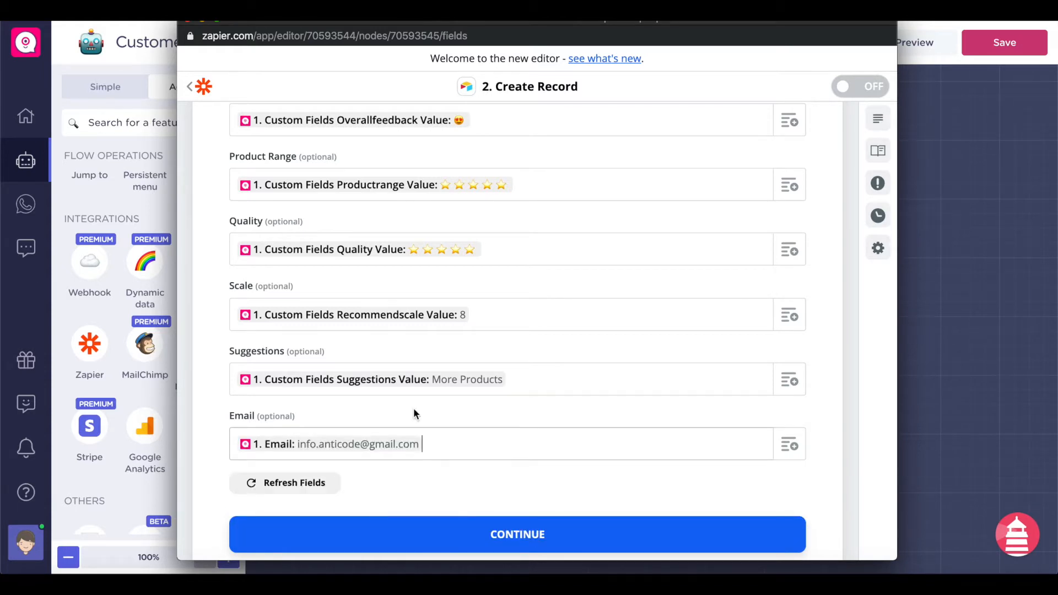
- Continue from the record customization, test the Create Record action and turn the Zap on
scroll(413, 414, "down", 3)
left_click(466, 393)
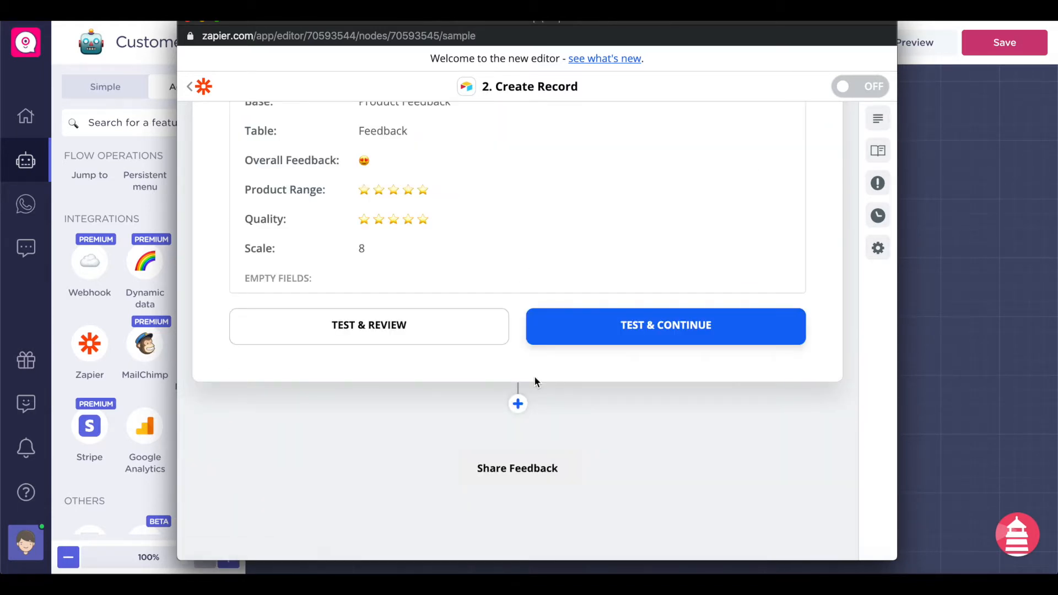
left_click(576, 342)
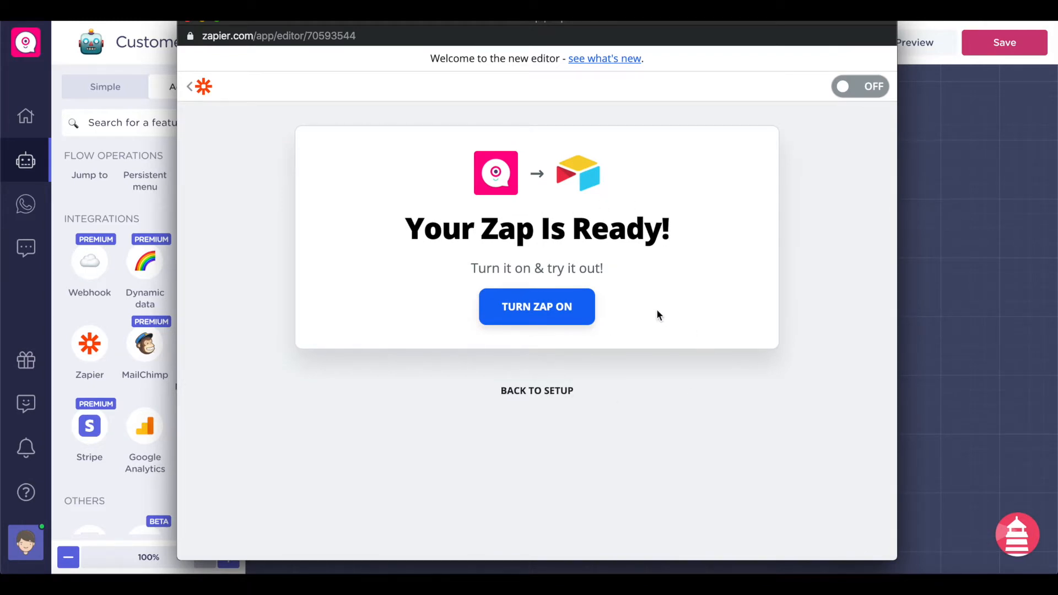
left_click(533, 317)
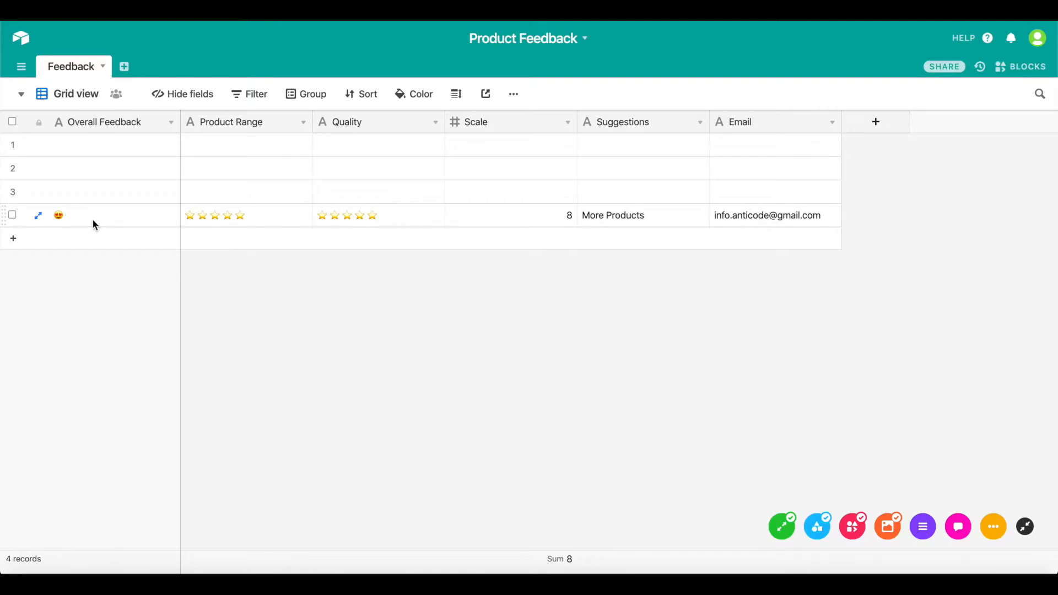
- Check each field of the test record in the Feedback table of the Product Feedback base in Airtable
left_click(59, 215)
left_click(228, 216)
left_click(355, 215)
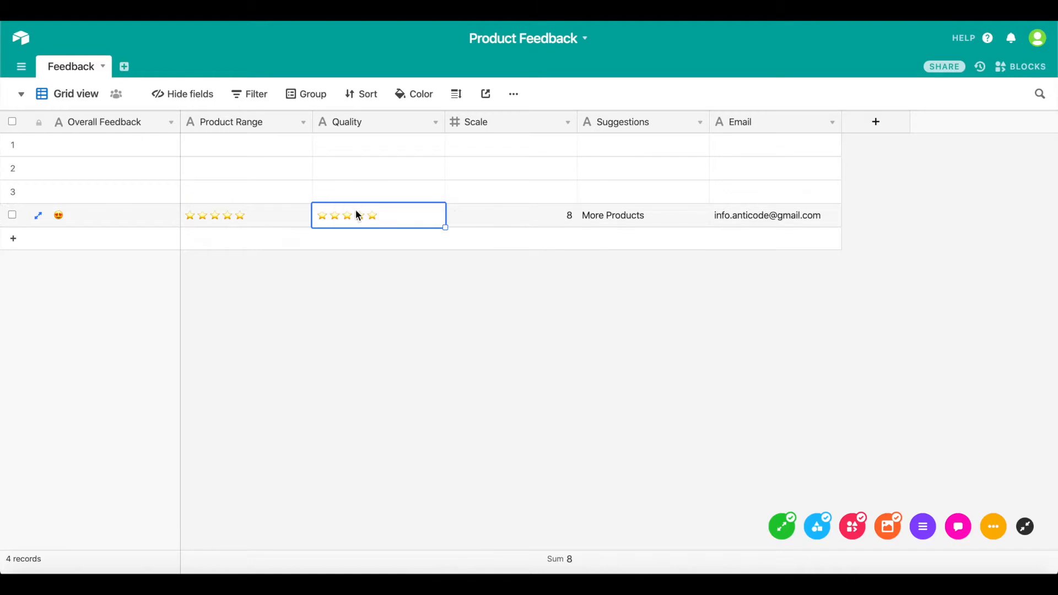
left_click(543, 223)
left_click(650, 219)
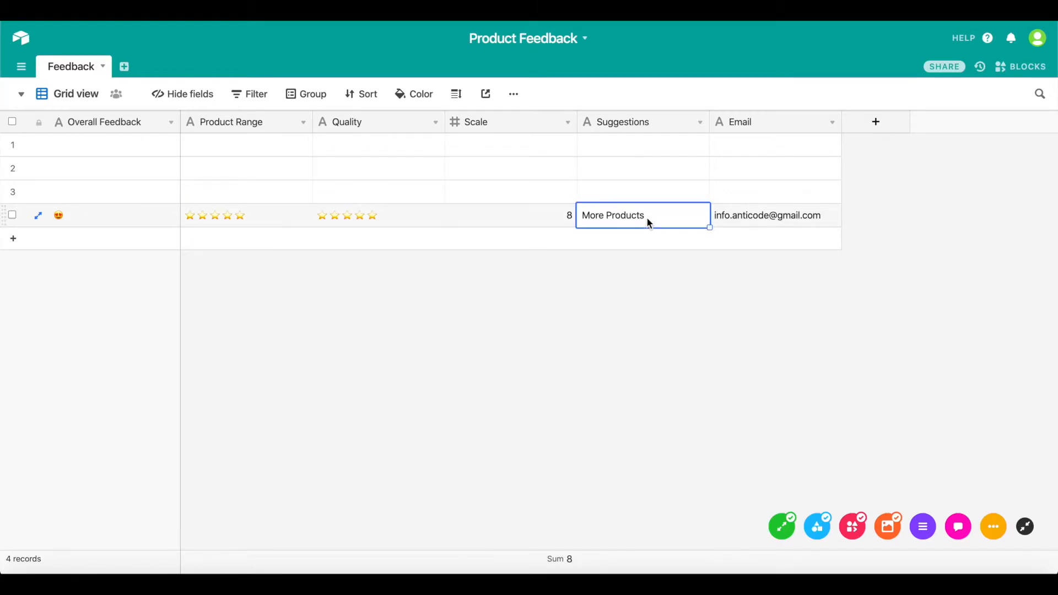
left_click(802, 222)
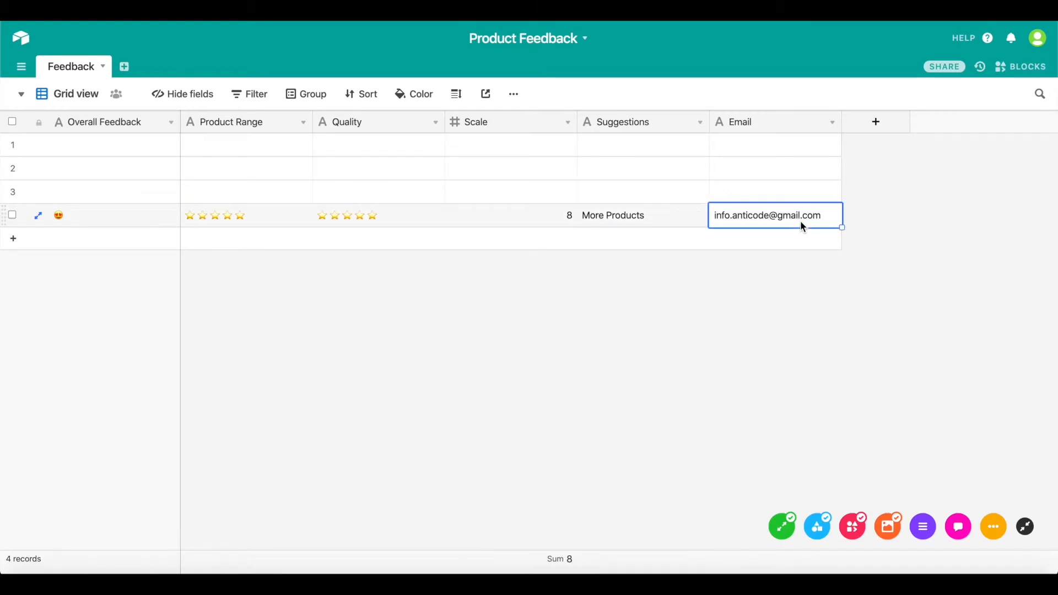
- Delete the three empty records above the test record in the Feedback table
left_click(12, 192)
left_click(12, 168)
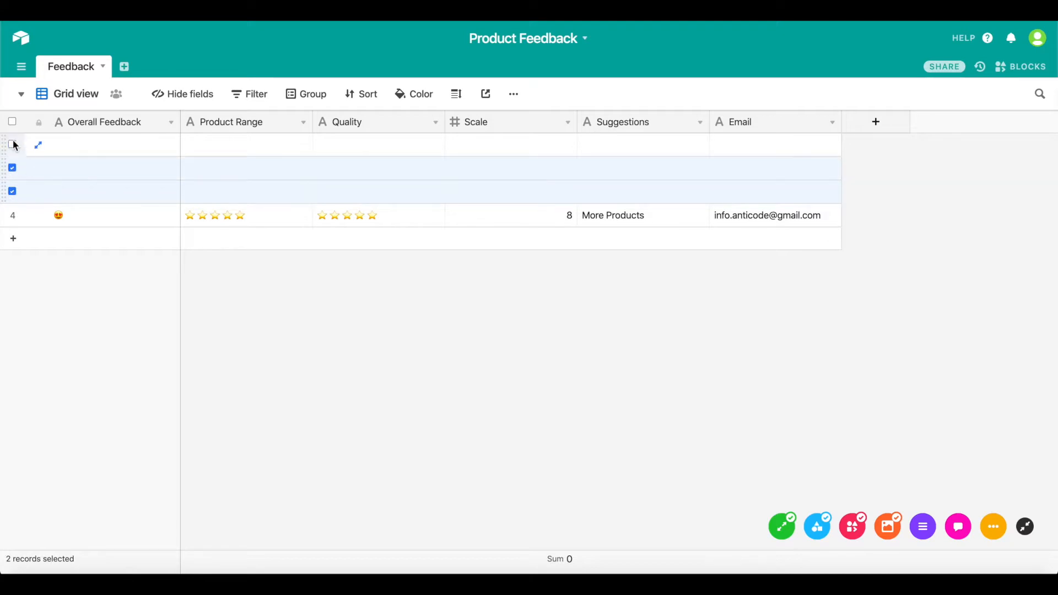
left_click(12, 144)
right_click(14, 147)
left_click(31, 183)
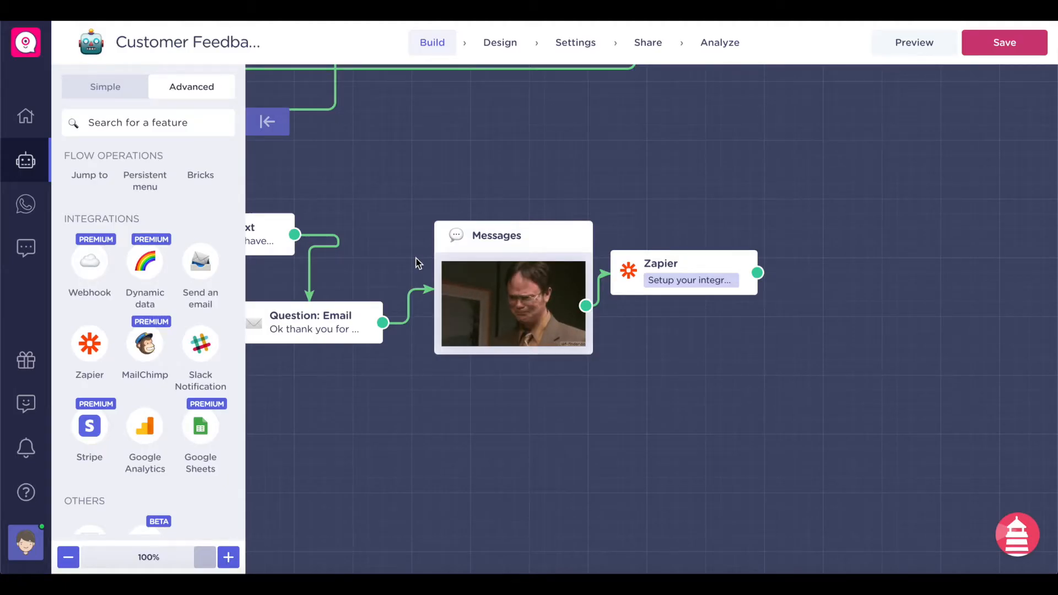
- Save the customer feedback bot in Landbot
left_click(1014, 51)
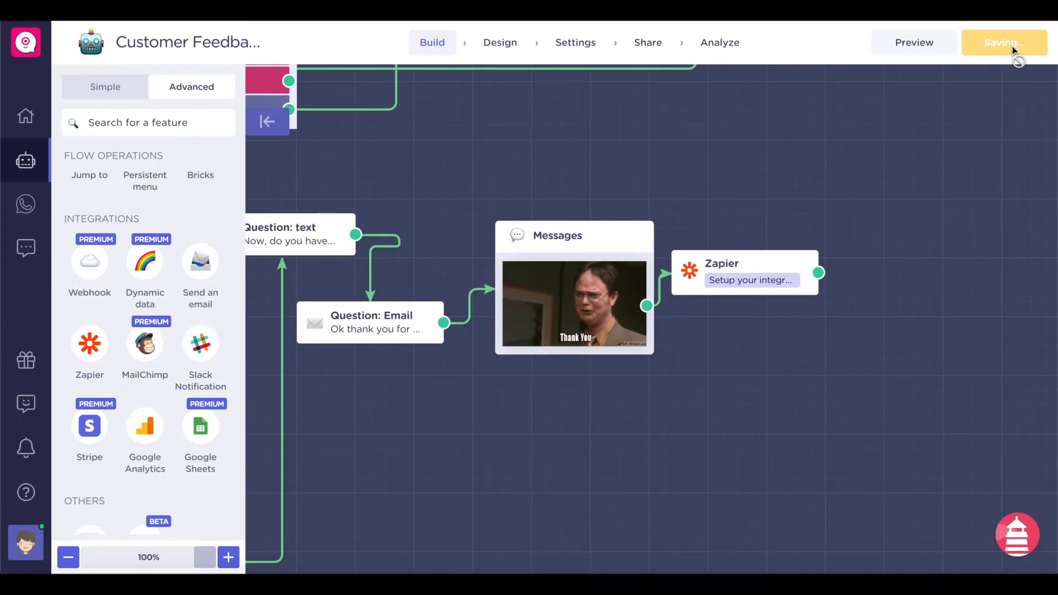
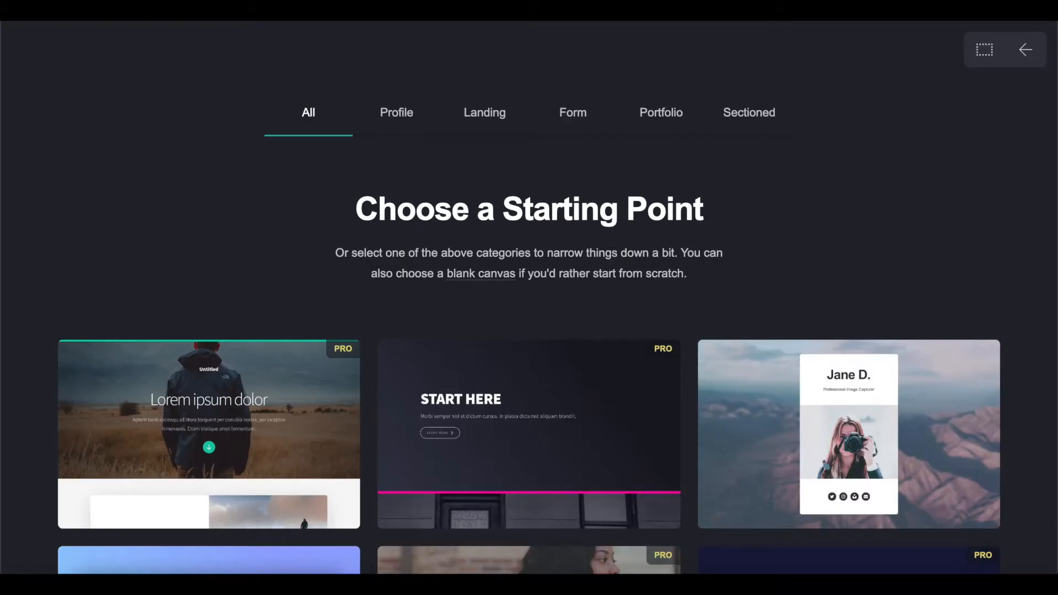
- Start the page from a blank canvas and delete its placeholder text element
left_click(983, 54)
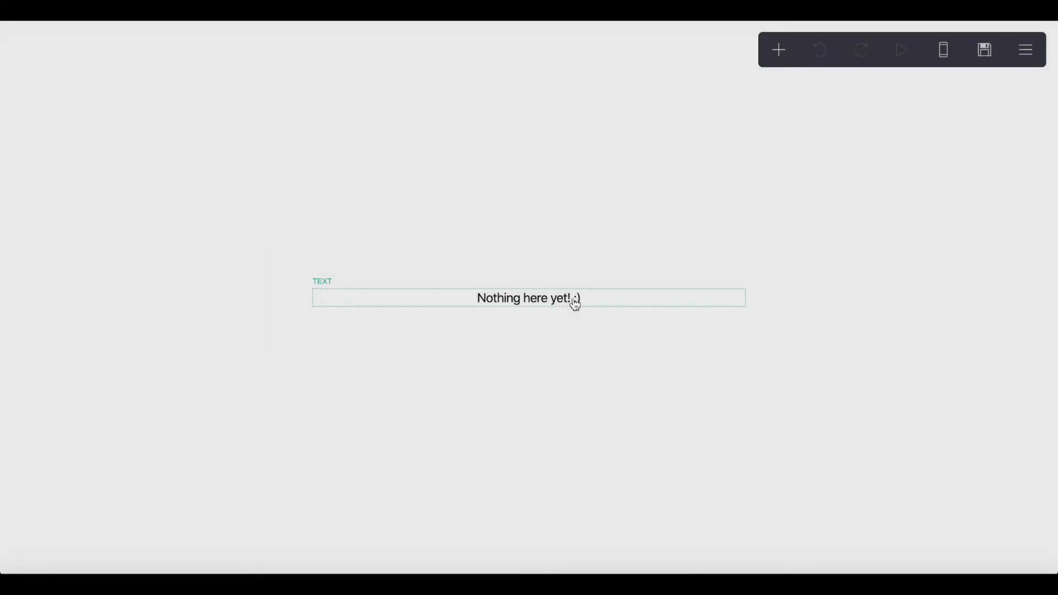
left_click(574, 300)
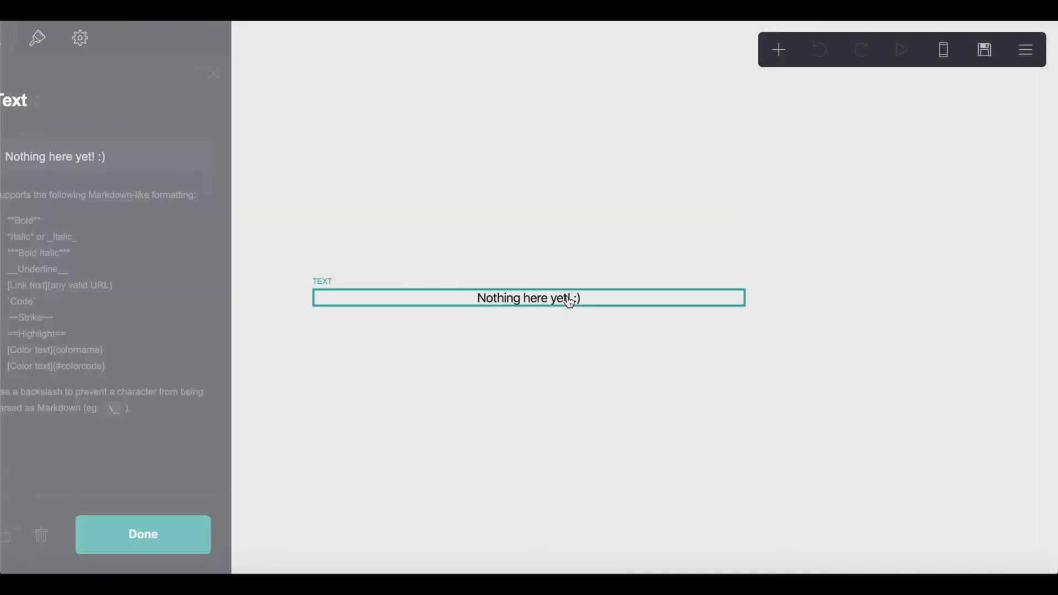
left_click(77, 535)
- Set the page's width to 100 and its position to Top
left_click(408, 305)
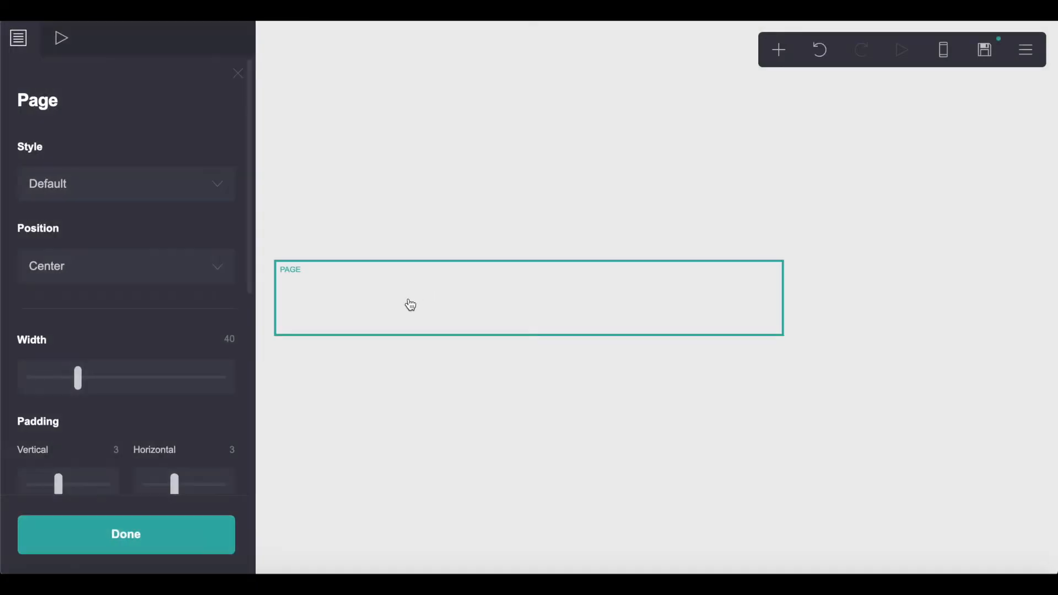
left_click_drag(116, 386, 307, 345)
scroll(98, 434, "down", 2)
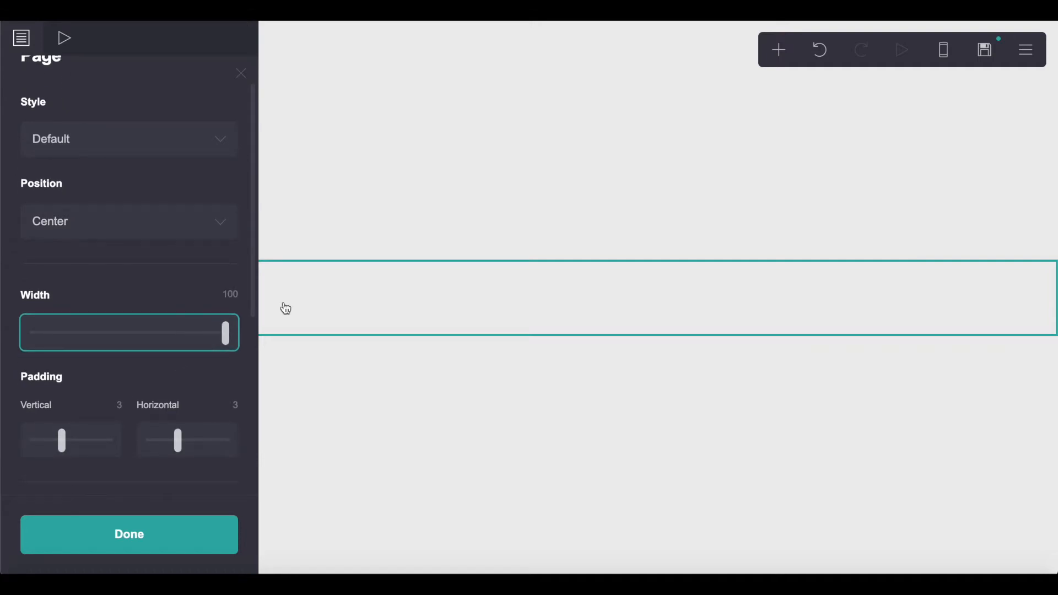
left_click(117, 223)
left_click(85, 253)
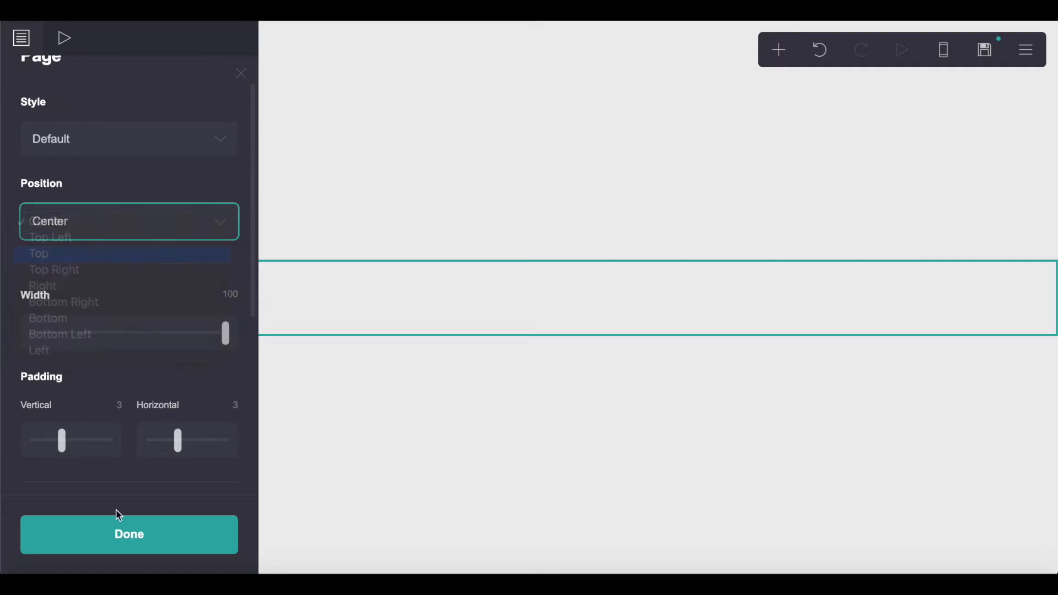
left_click(116, 521)
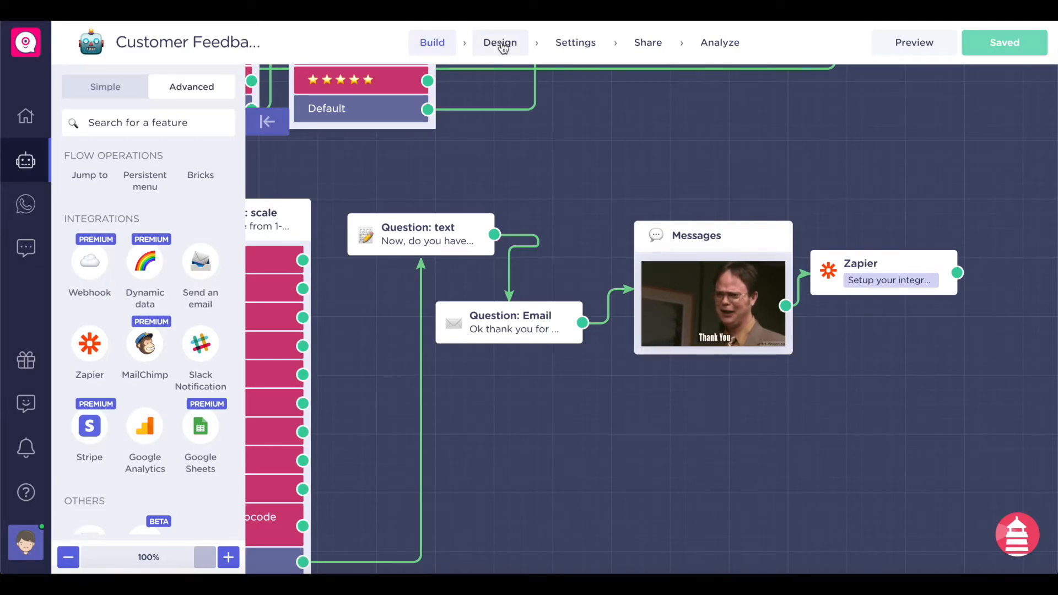
- In the Landbot design settings, change the header logo text to "My Startup" and apply it
left_click(503, 48)
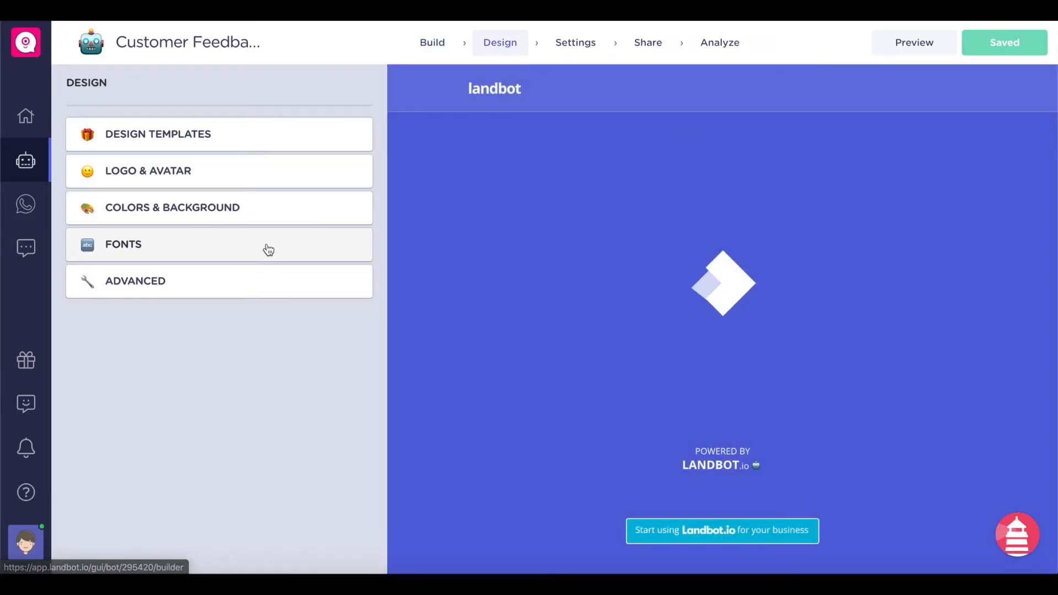
left_click(174, 175)
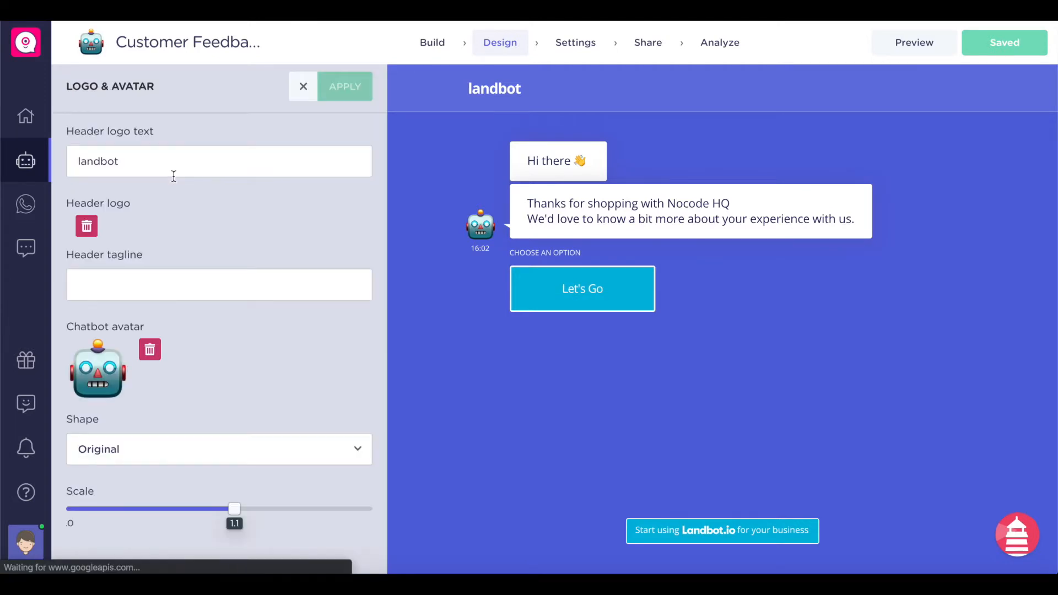
left_click(110, 446)
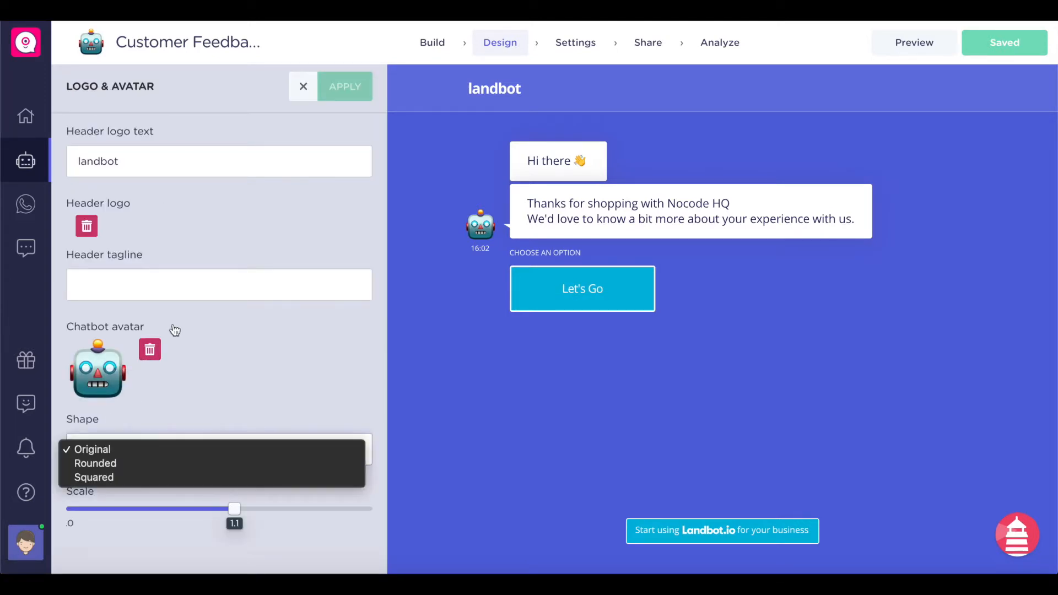
left_click(199, 276)
left_click(172, 165)
double_click(172, 165)
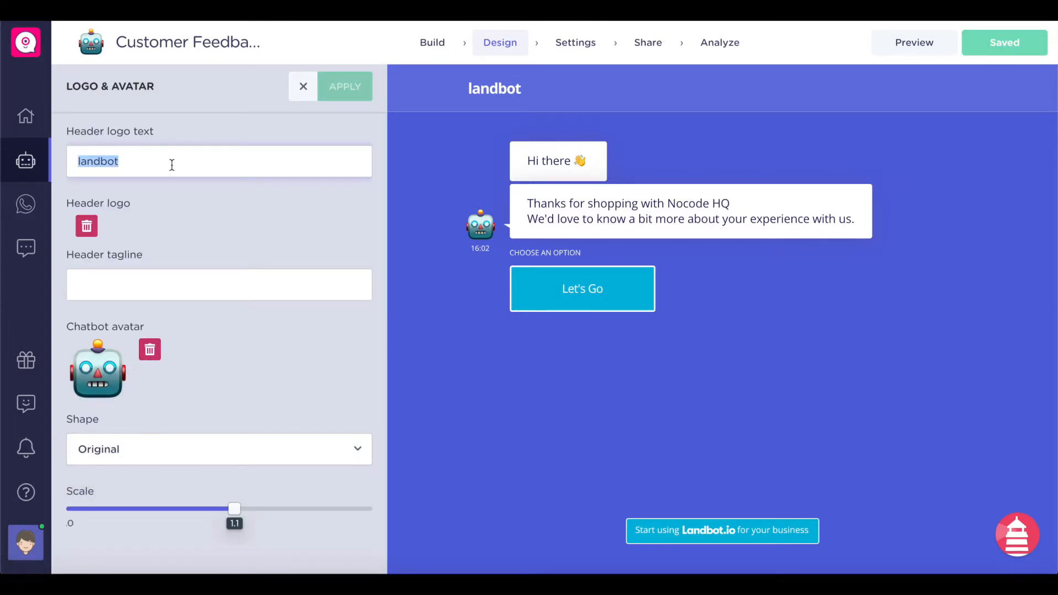
type("My Startup")
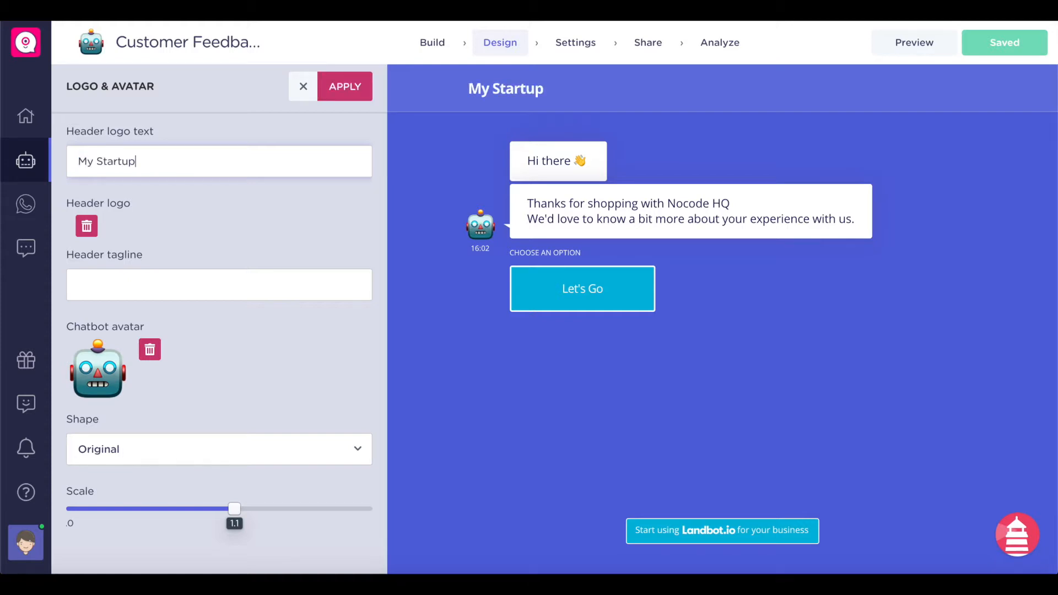
left_click(360, 98)
- Examine the bot's color and background options and the available design templates
left_click(190, 200)
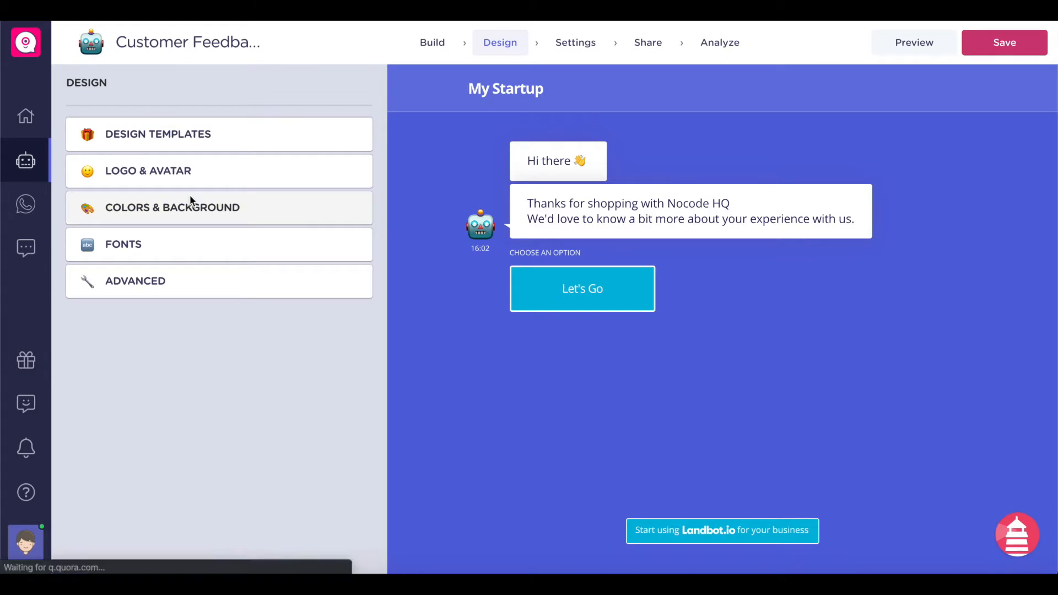
scroll(216, 272, "down", 9)
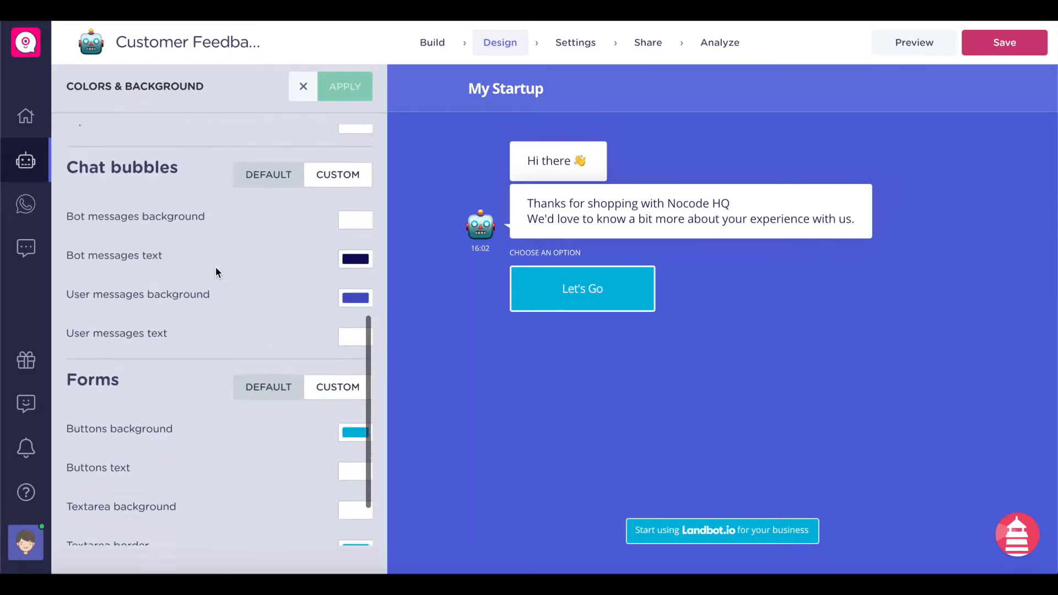
scroll(216, 267, "up", 9)
left_click(303, 88)
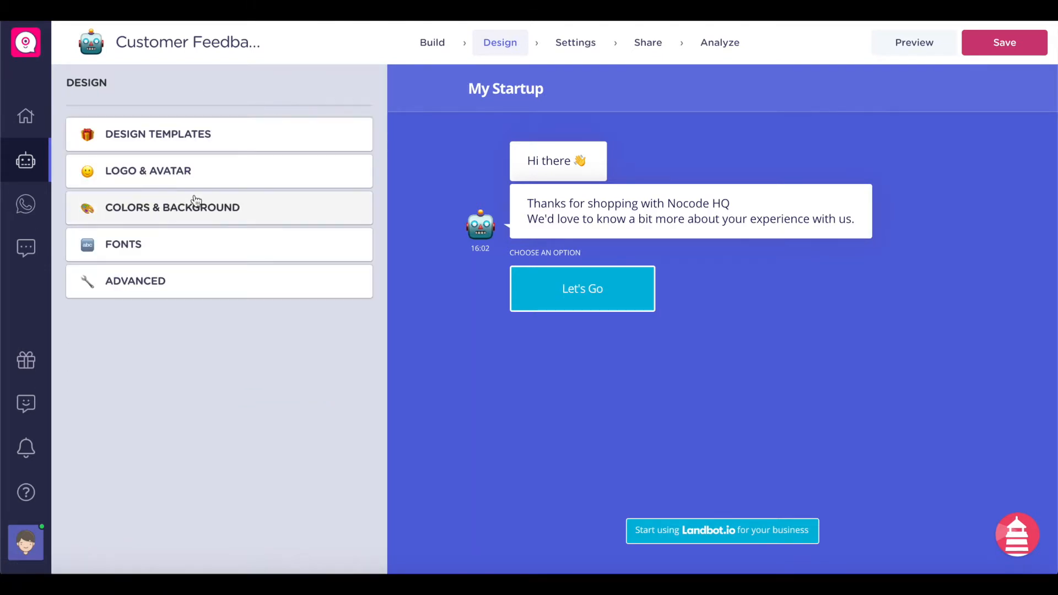
left_click(246, 132)
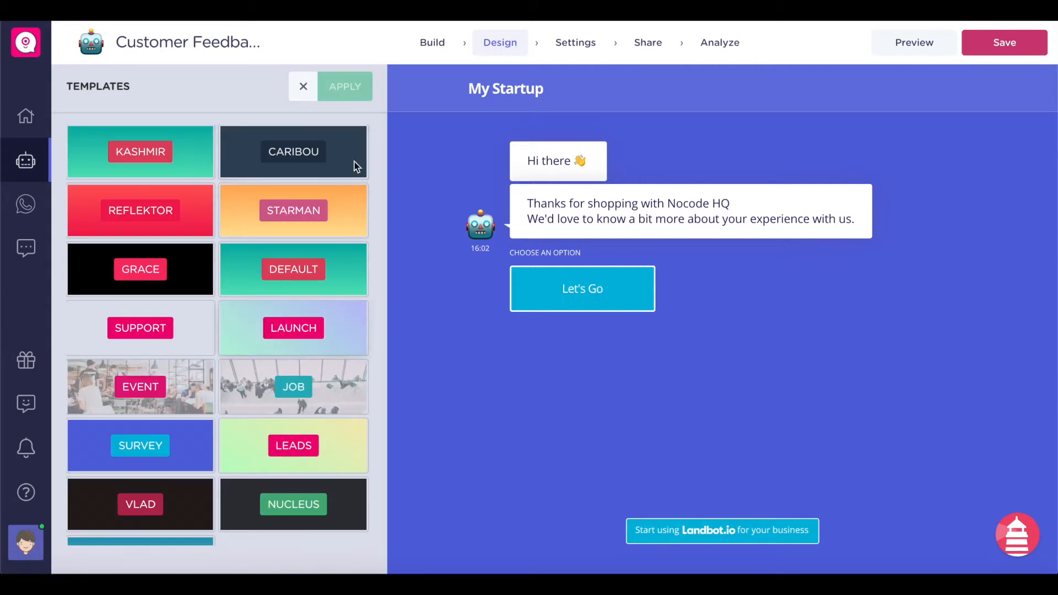
scroll(252, 292, "down", 1)
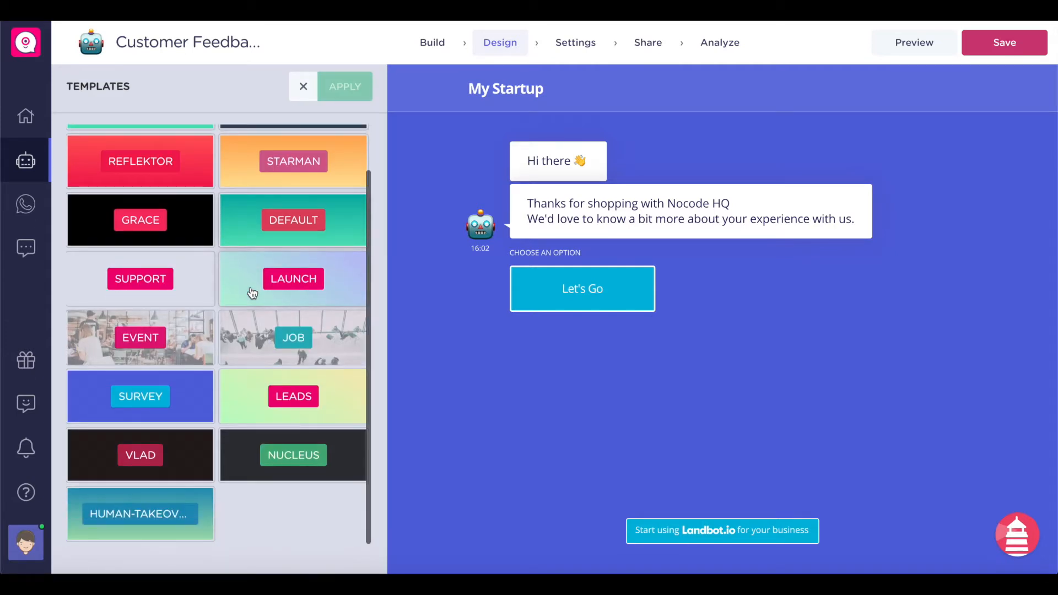
left_click(303, 87)
- Replace the chatbot avatar with the blue toy robot from a Giphy search for "bot", apply it and save the bot
left_click(192, 177)
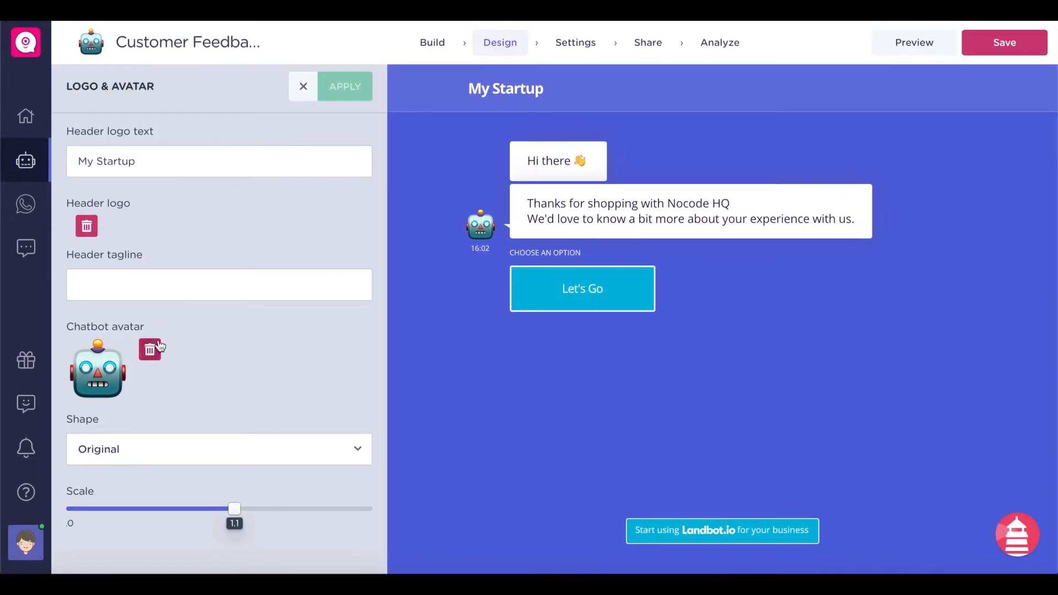
left_click(148, 350)
left_click(126, 360)
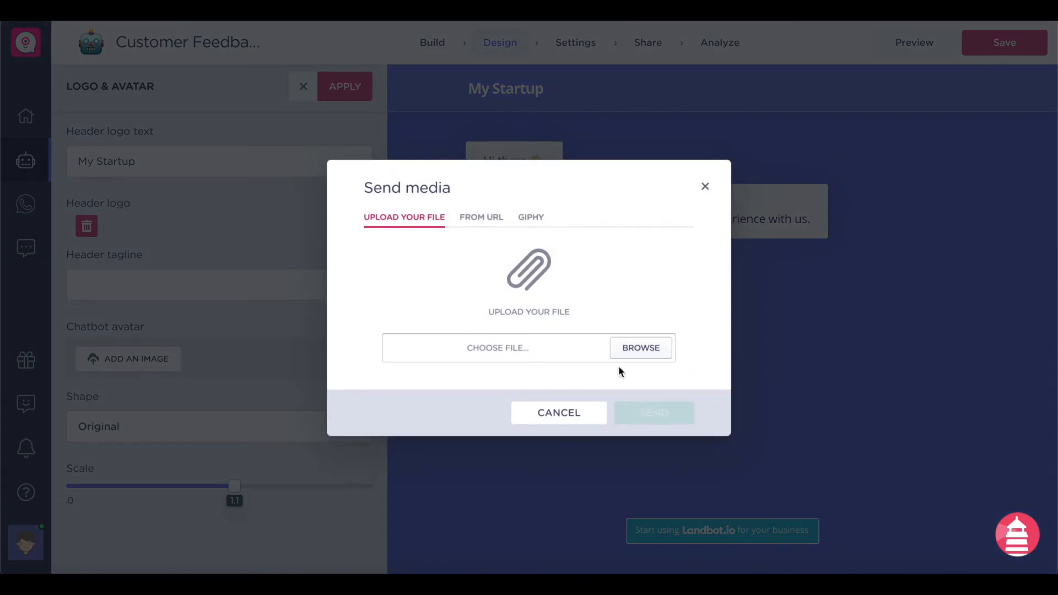
left_click(538, 217)
left_click(438, 276)
type("bot")
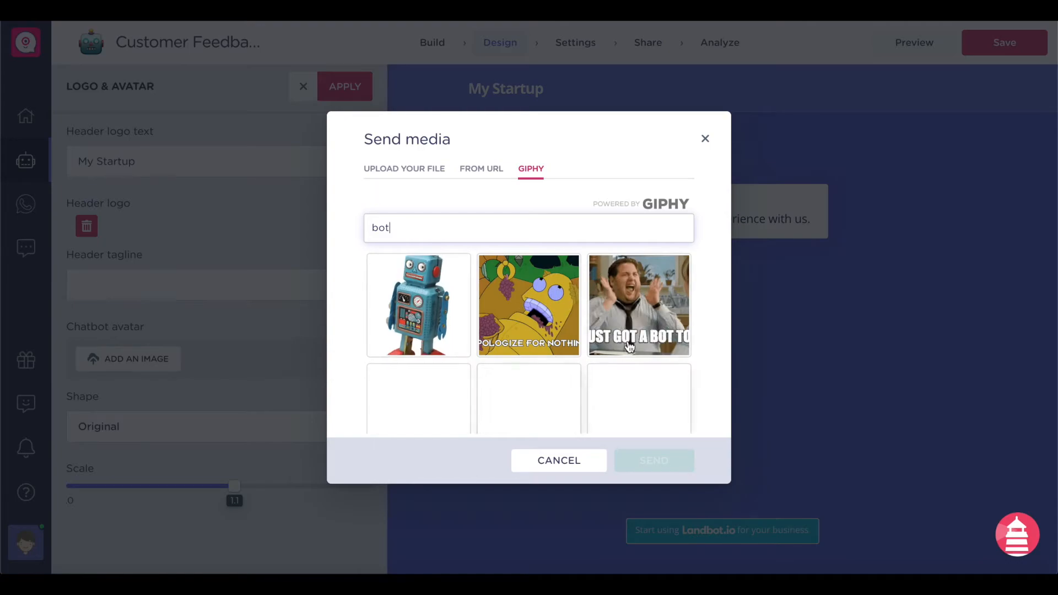
left_click(433, 321)
left_click(664, 461)
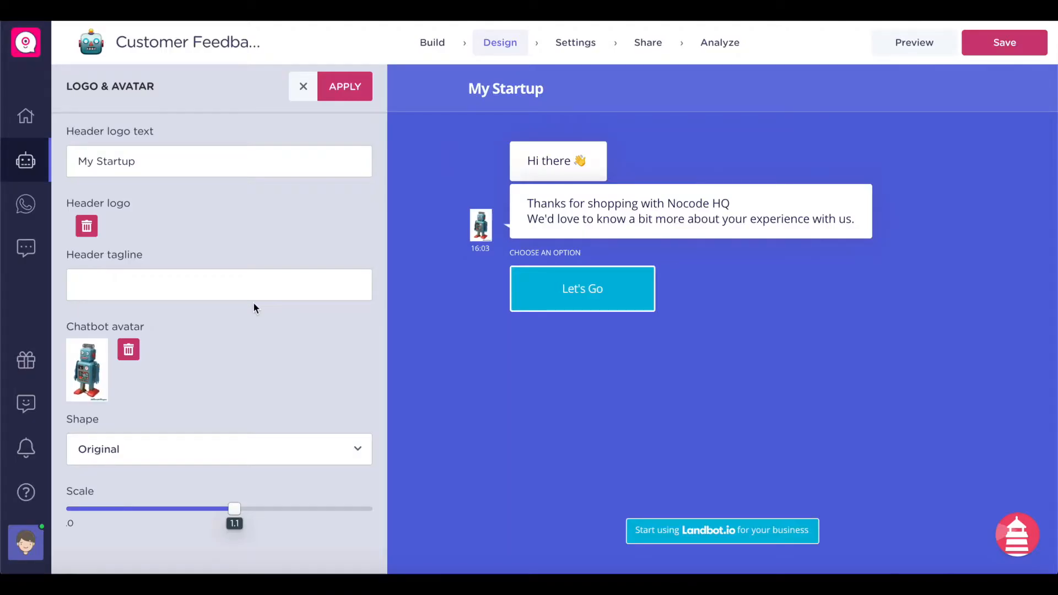
left_click(347, 84)
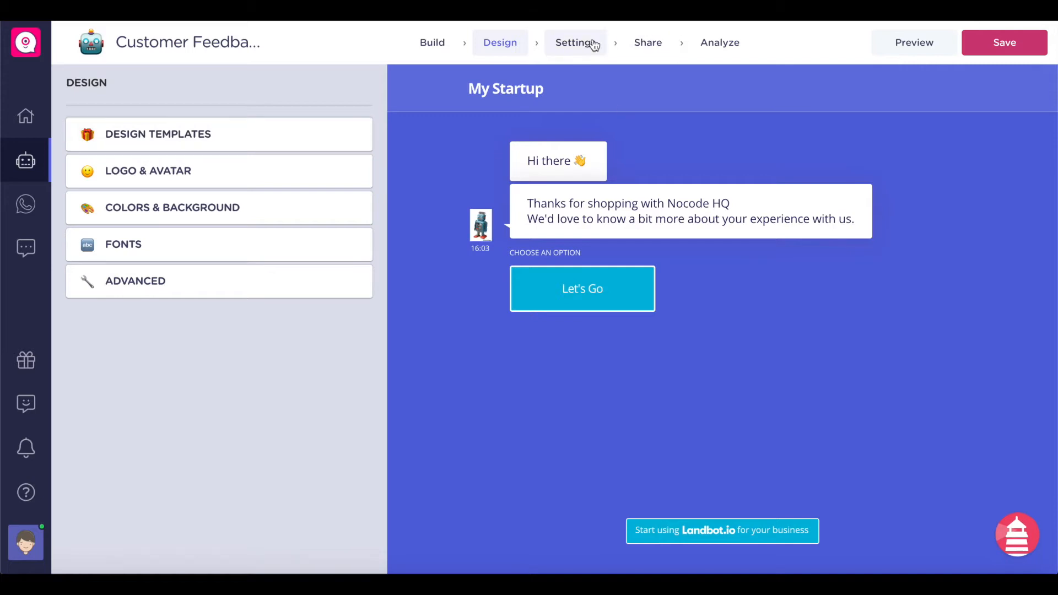
left_click(1024, 46)
- Look through the bot's general, custom responses, SEO & tracking and hidden fields settings
left_click(589, 54)
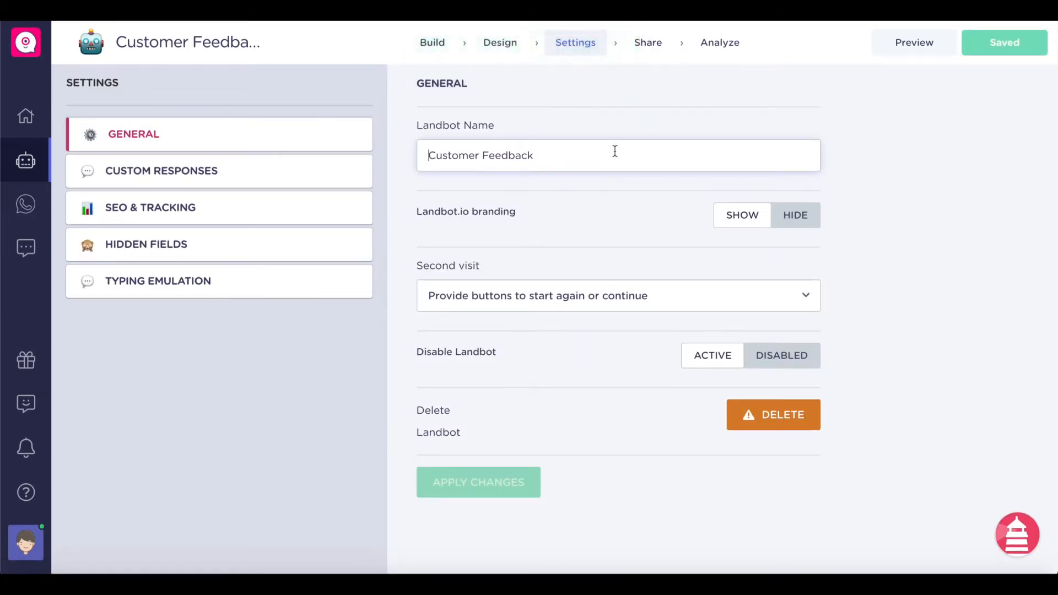
left_click(187, 172)
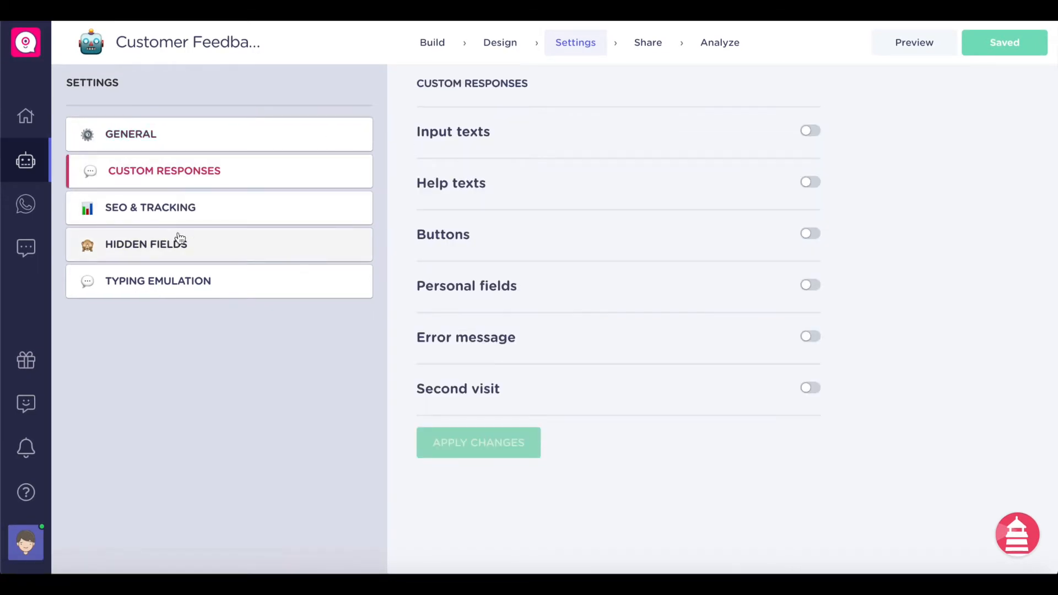
left_click(197, 215)
left_click(197, 246)
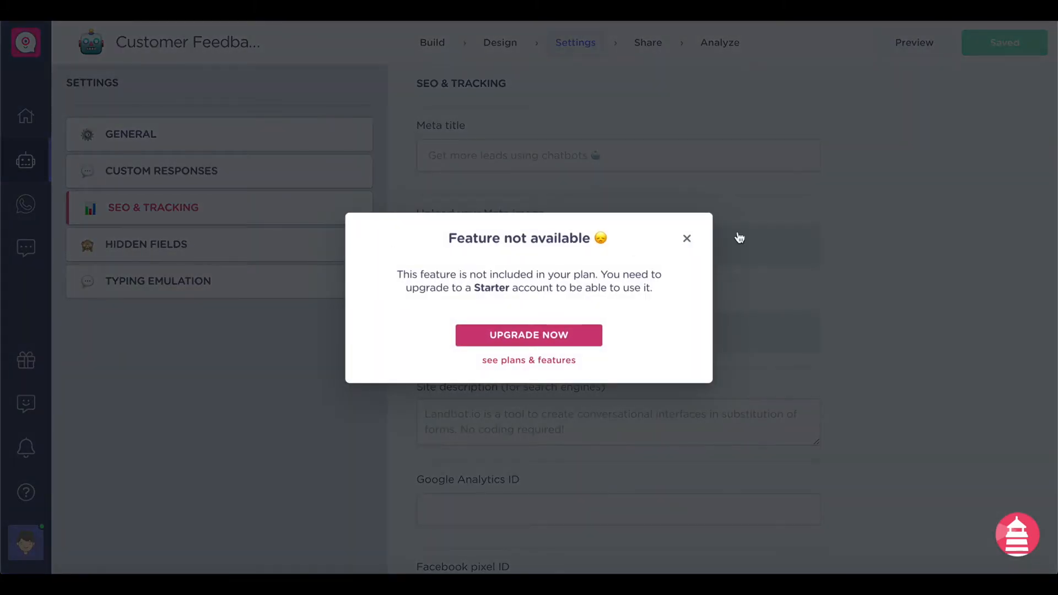
left_click(688, 240)
- Examine the full-page display code in the bot's website sharing options
left_click(635, 49)
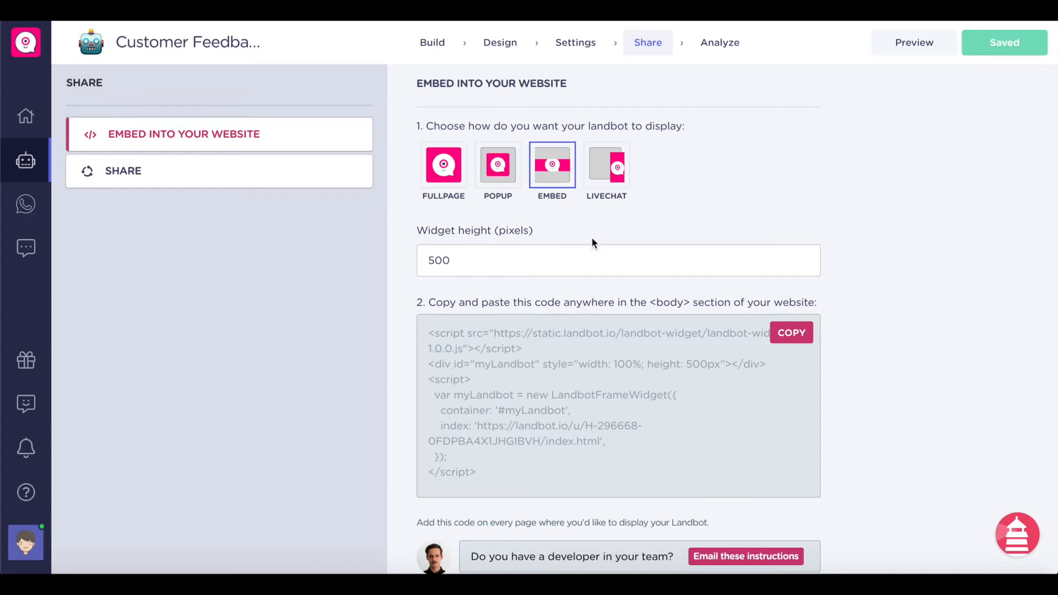
left_click(451, 178)
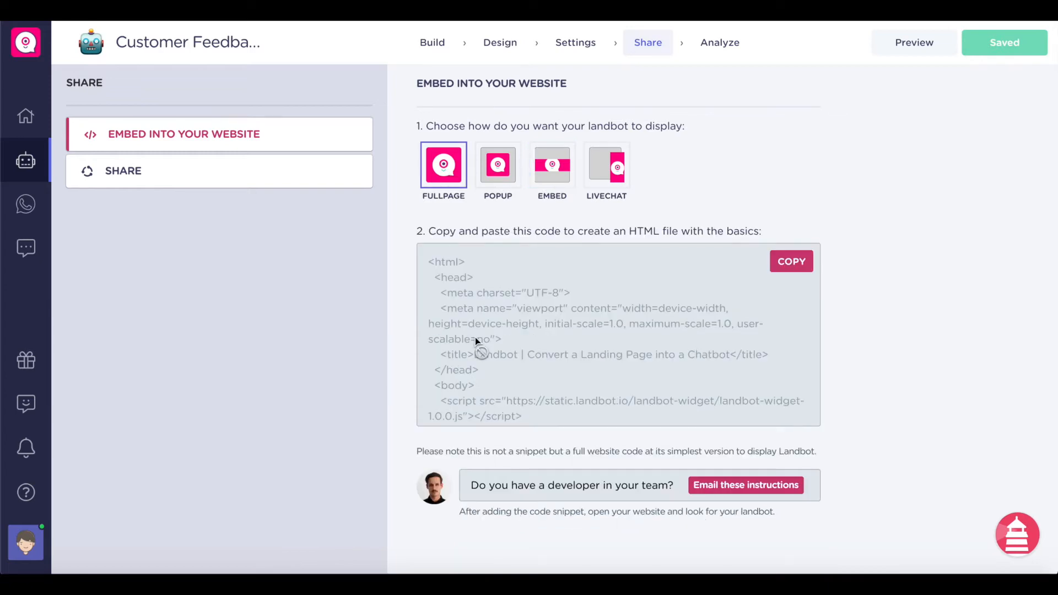
scroll(475, 337, "down", 5)
scroll(475, 337, "up", 5)
- Choose the Embed display for the bot, set the widget height to 700 pixels and copy the embed code
left_click(572, 175)
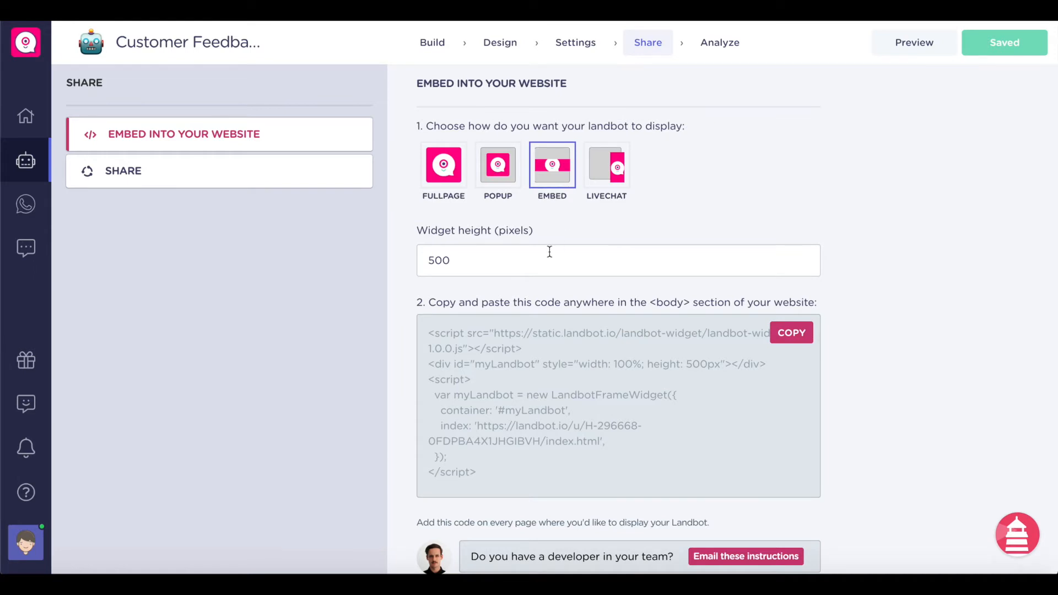
double_click(477, 265)
type("700")
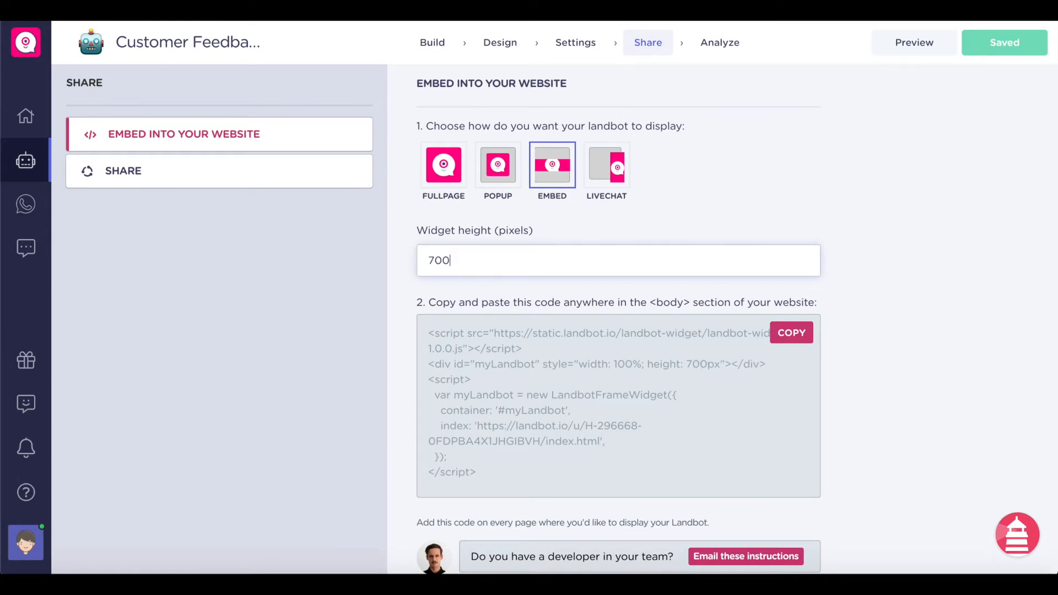
scroll(541, 233, "down", 1)
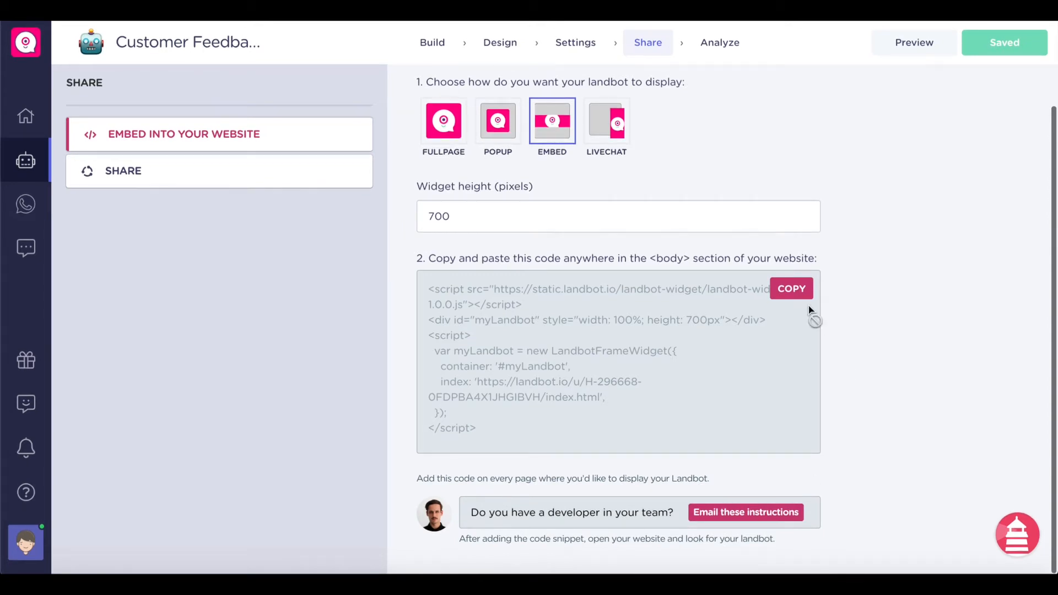
left_click(780, 289)
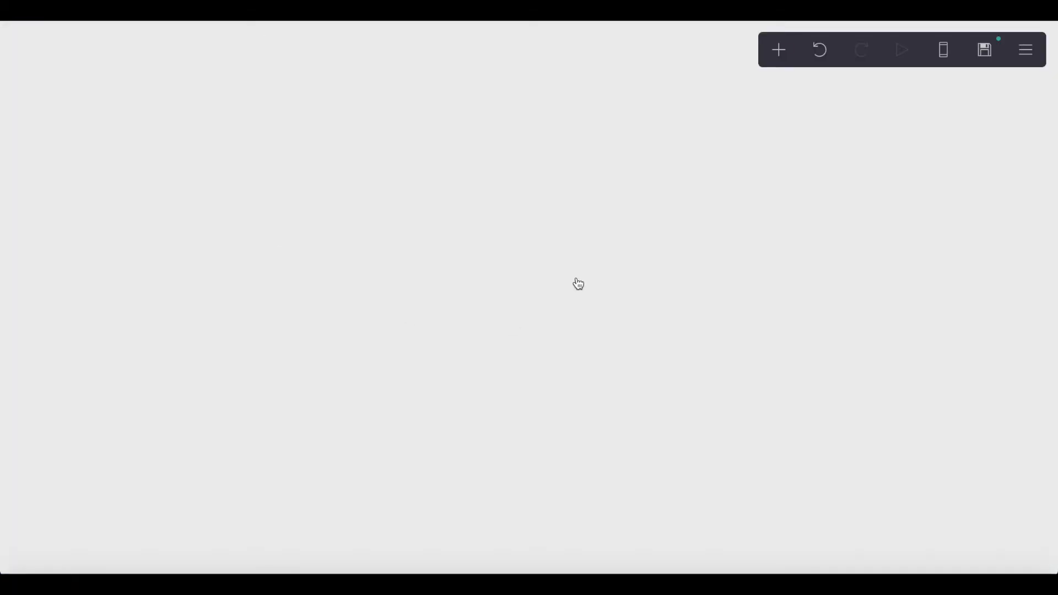
- Add an Embed element to the blank Carrd page and paste the copied Landbot code into it
left_click(777, 51)
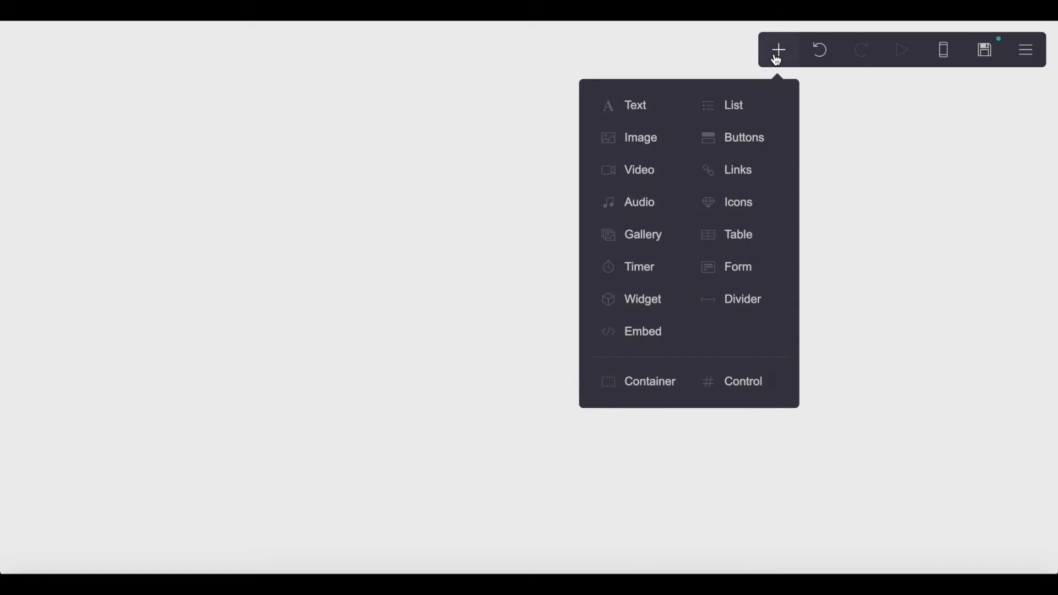
left_click(666, 337)
scroll(106, 411, "down", 3)
left_click(107, 417)
key("ctrl+v")
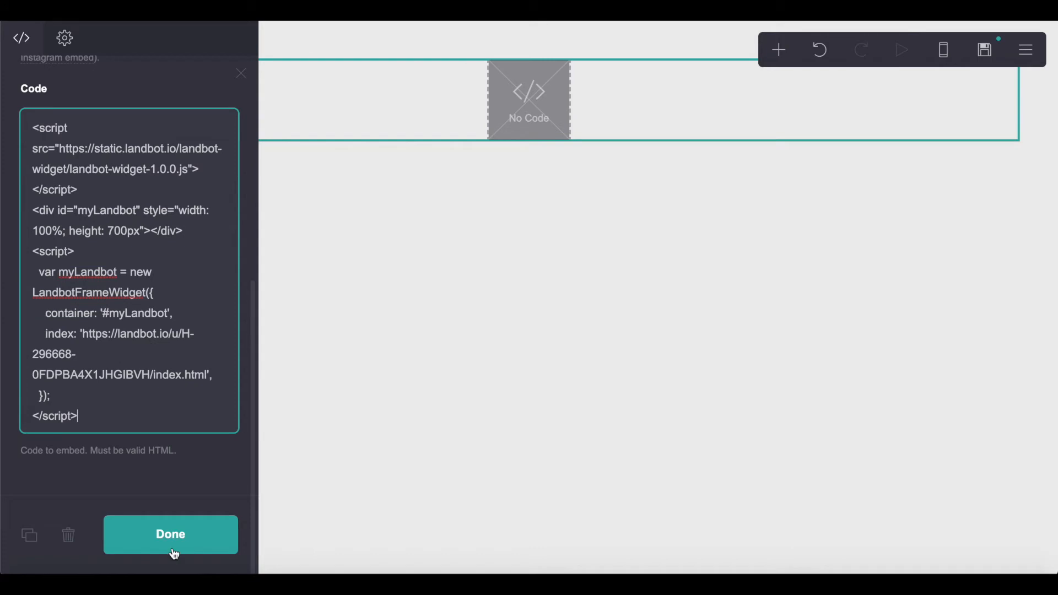
left_click(175, 546)
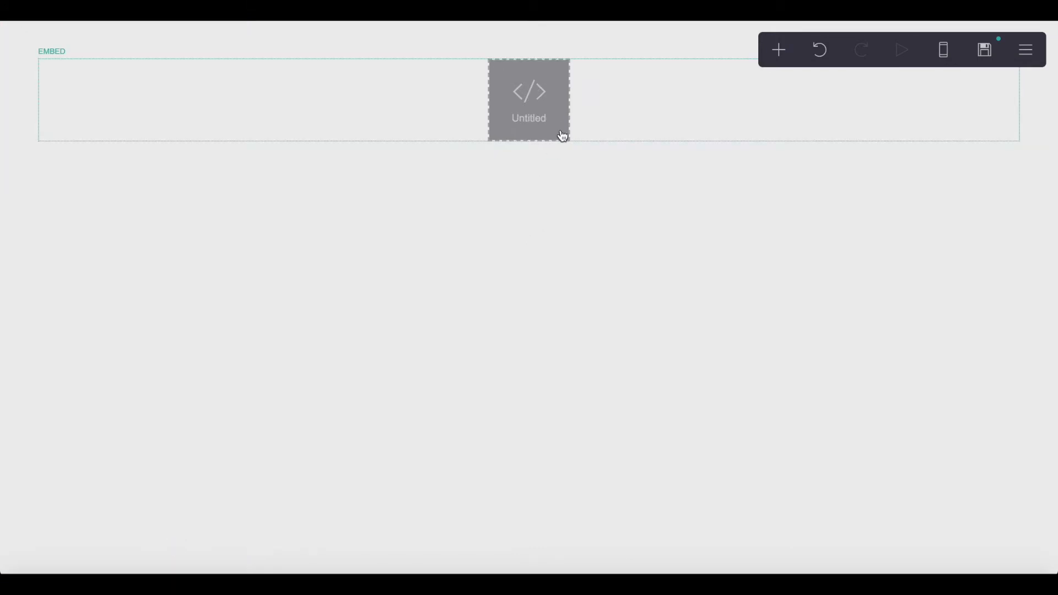
- Set both the title and the description of the site in the publishing settings to "Collect Feedback"
left_click(986, 51)
left_click(141, 199)
type("Collect Feedback")
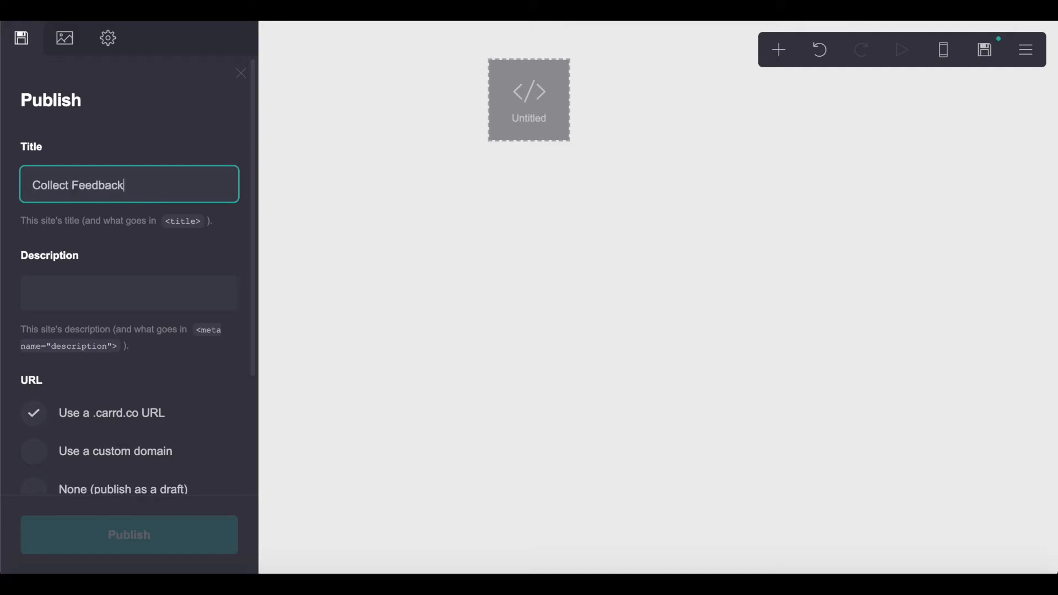
left_click(102, 295)
type("Collect Fe")
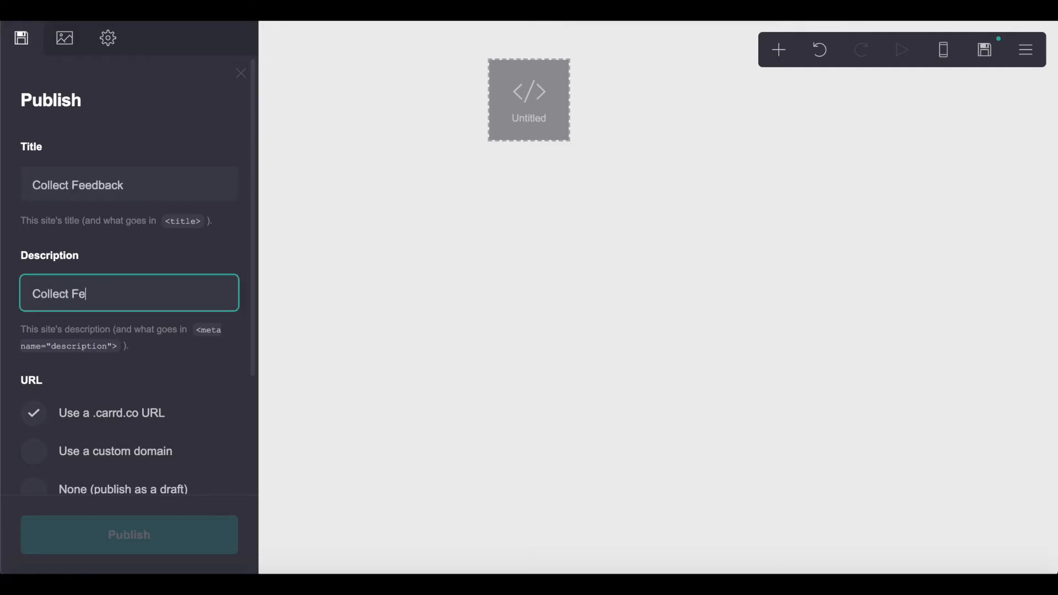
scroll(107, 408, "down", 1)
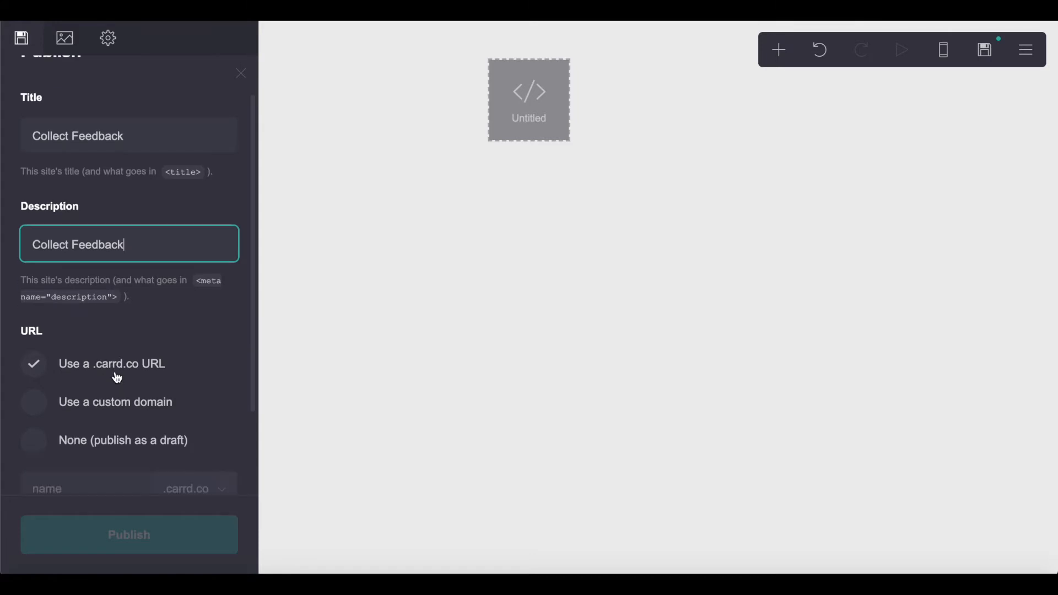
- Choose a .carrd.co URL with the name "nocodehqfeedback" and publish the site
left_click(115, 381)
scroll(114, 375, "down", 2)
left_click(101, 387)
type("nocodehqfee")
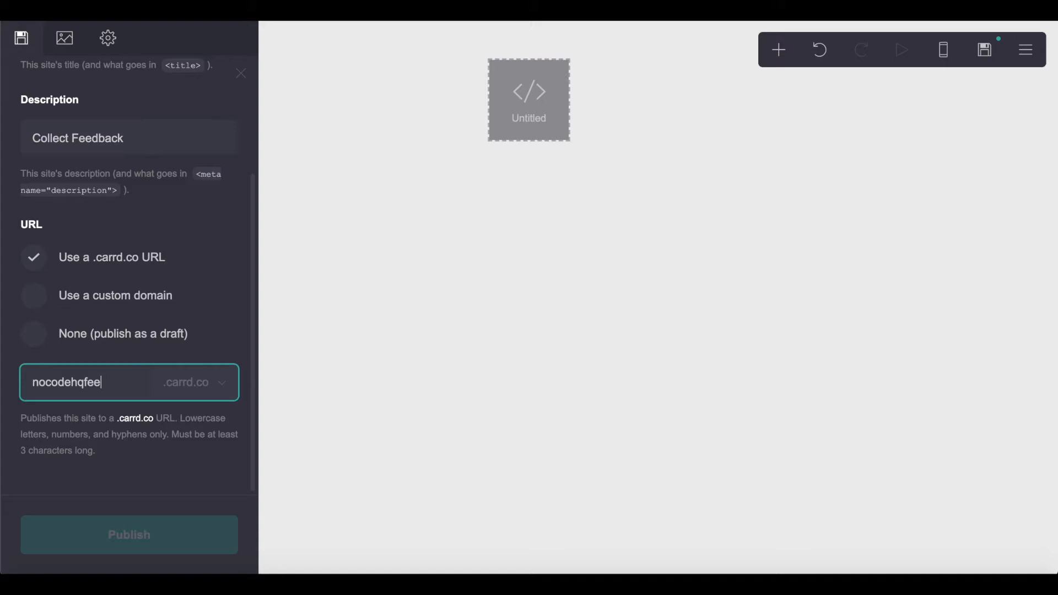
left_click(126, 497)
scroll(211, 280, "down", 1)
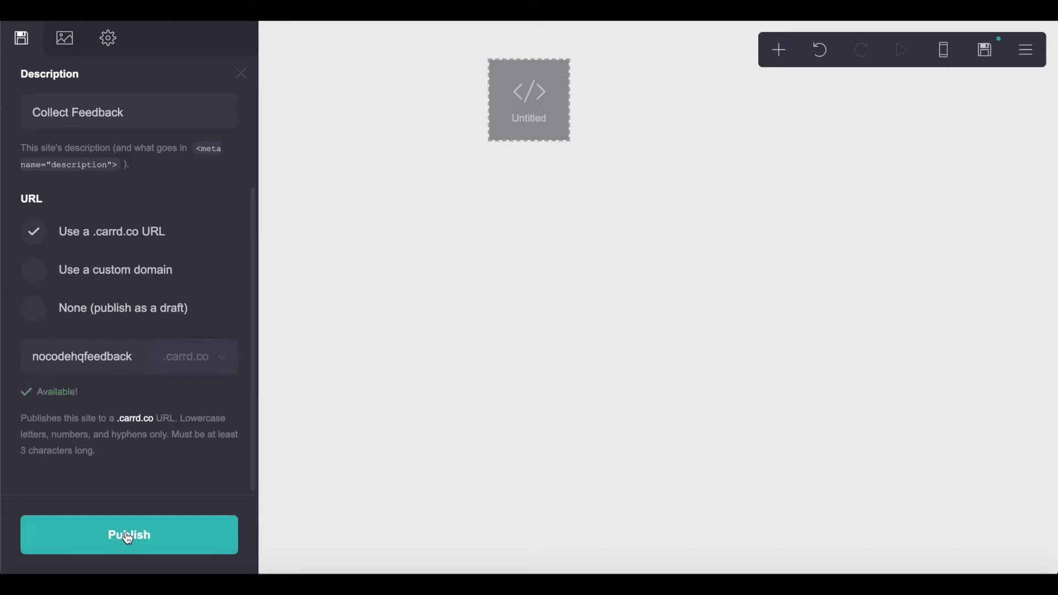
left_click(126, 533)
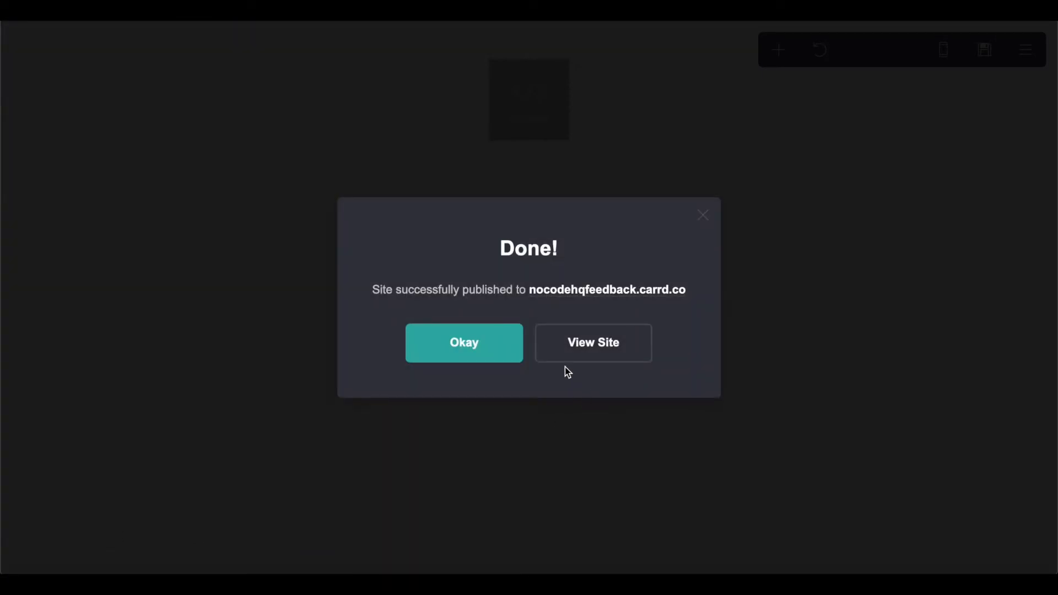
- View the published site and look over the embedded feedback bot
left_click(565, 359)
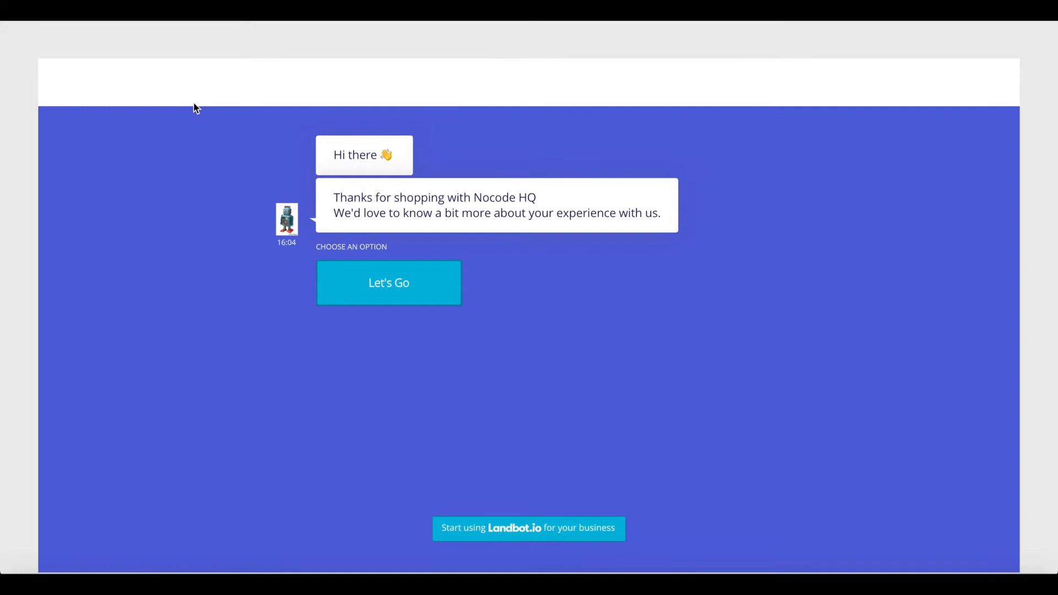
scroll(247, 217, "down", 2)
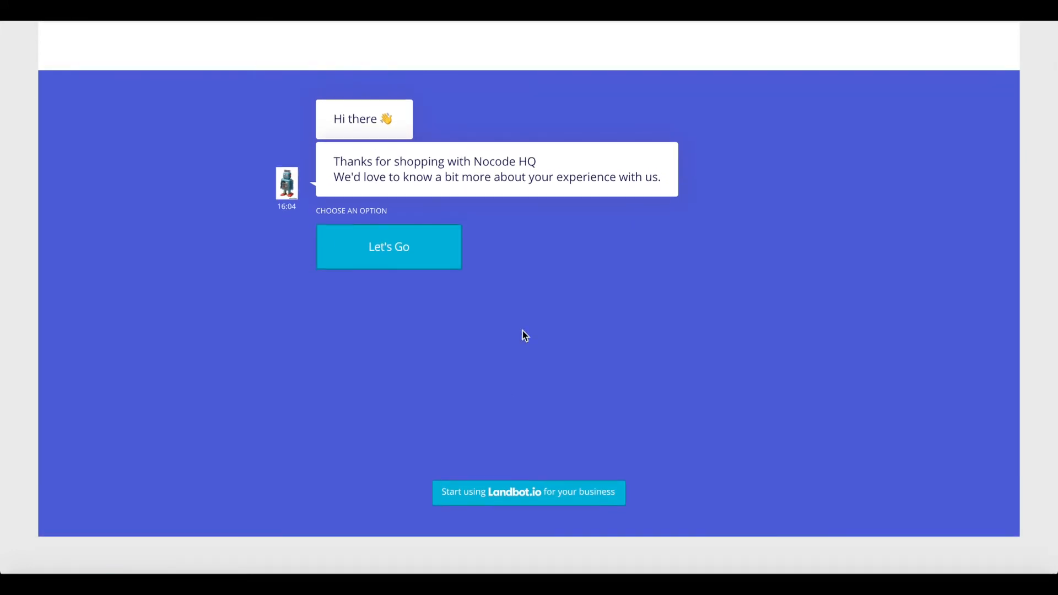
scroll(523, 330, "up", 2)
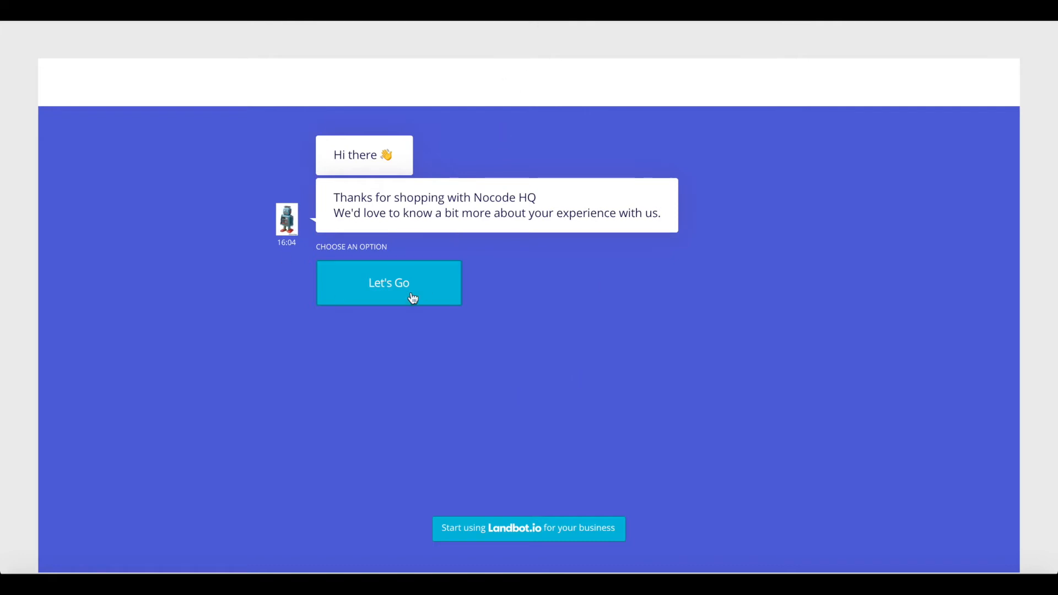
scroll(444, 283, "down", 1)
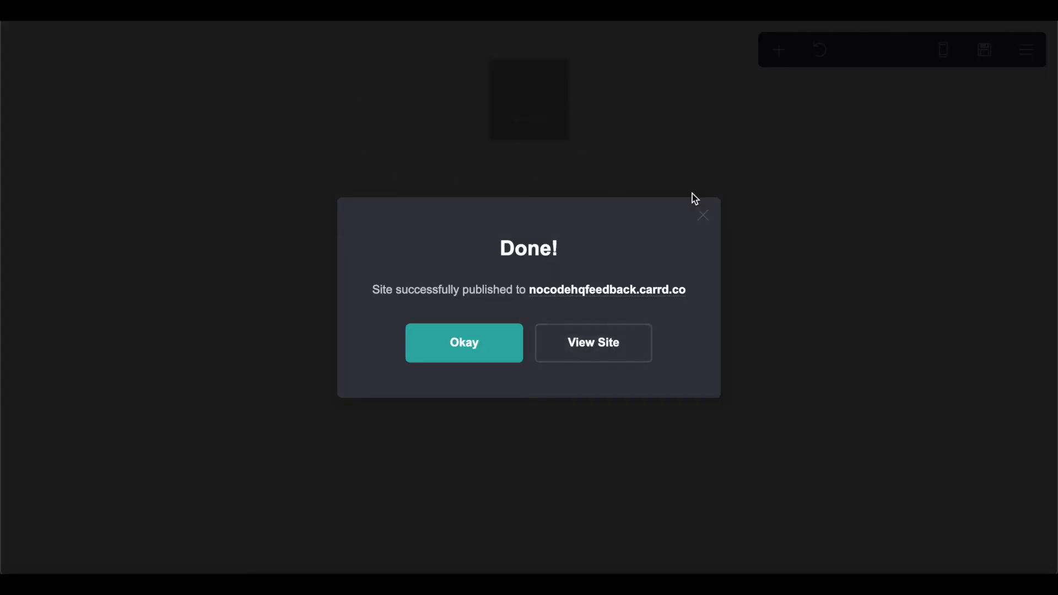
- Dismiss the publishing confirmation and change the page's background color to #D4D4D4
left_click(704, 216)
left_click(782, 196)
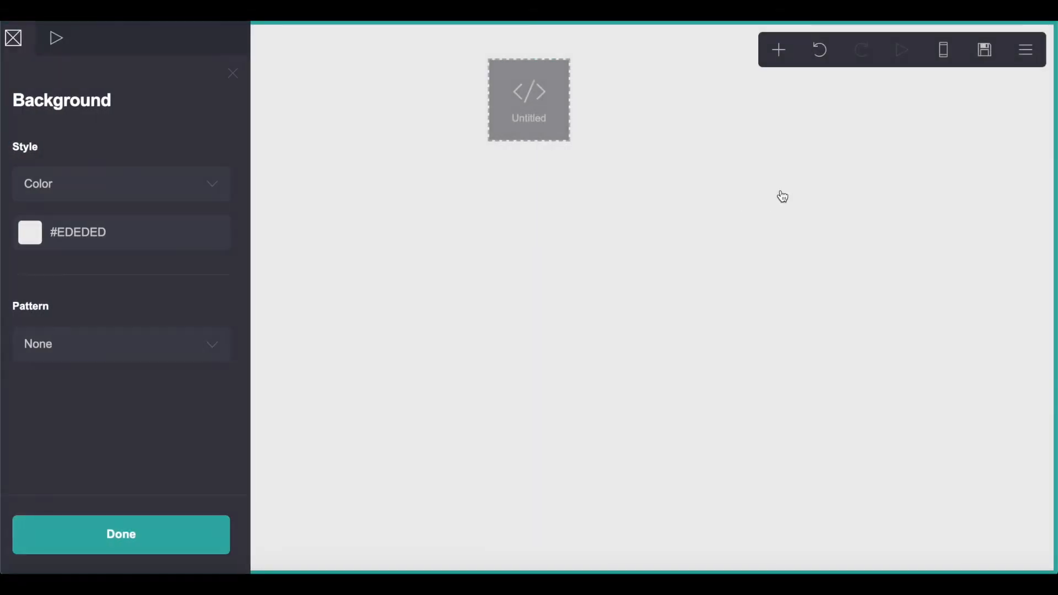
left_click(152, 229)
left_click_drag(58, 274, 52, 293)
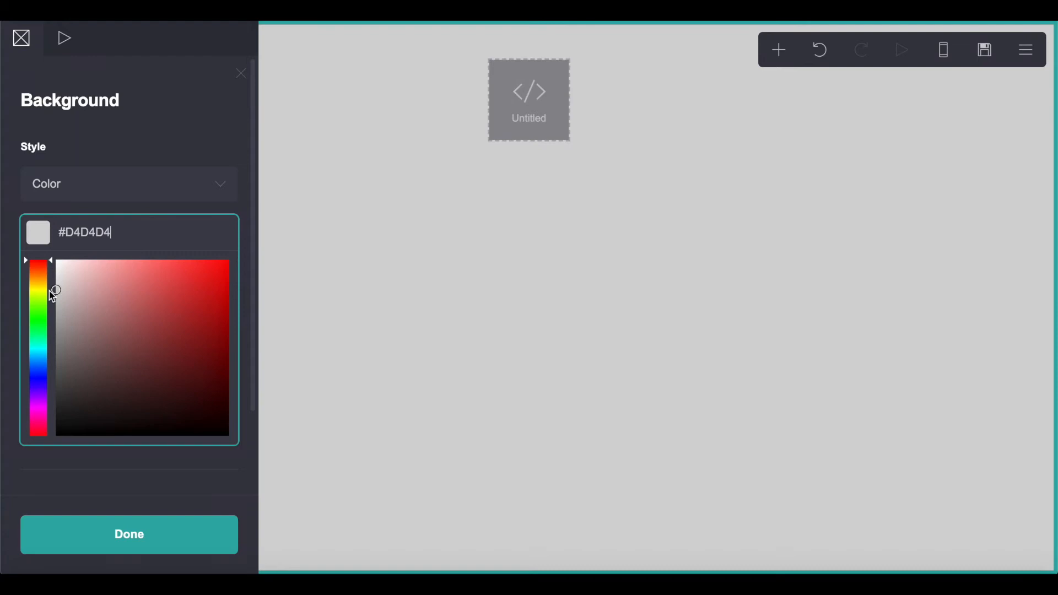
left_click(92, 521)
- Add a Text element above the embed reading "Please give us your Feedback for Nocode HQ using the bot below:"
left_click(777, 50)
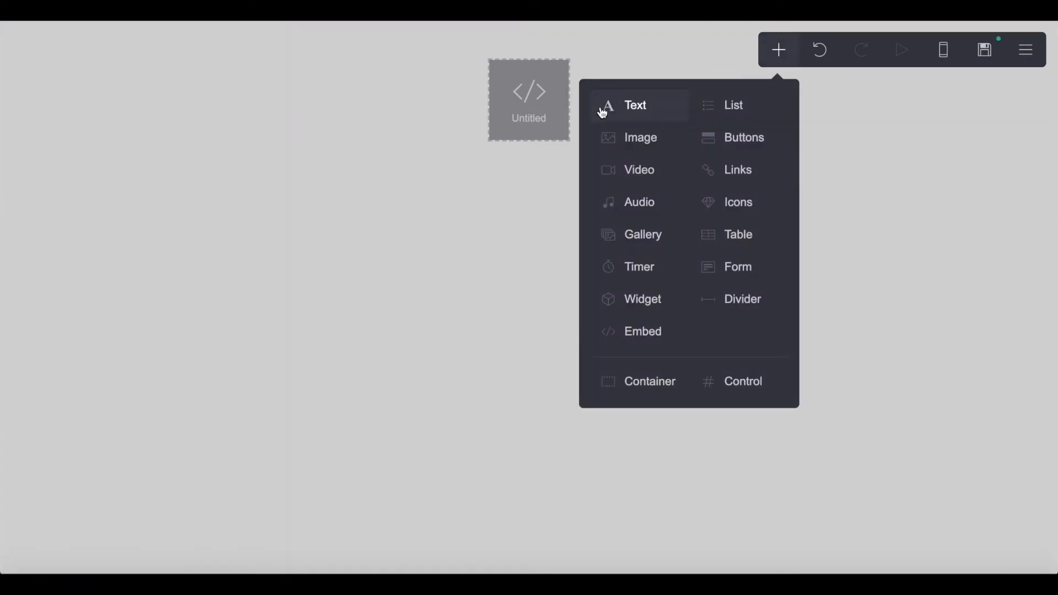
left_click(603, 105)
left_click(536, 75)
double_click(167, 161)
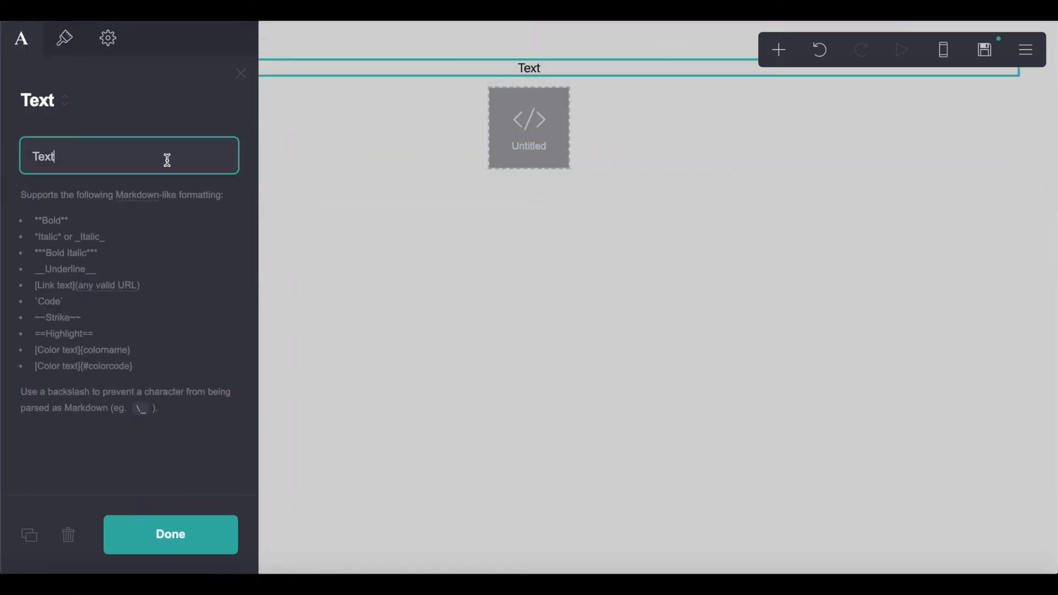
type("C")
type("lease enter your")
key("ctrl+a")
type("Please v")
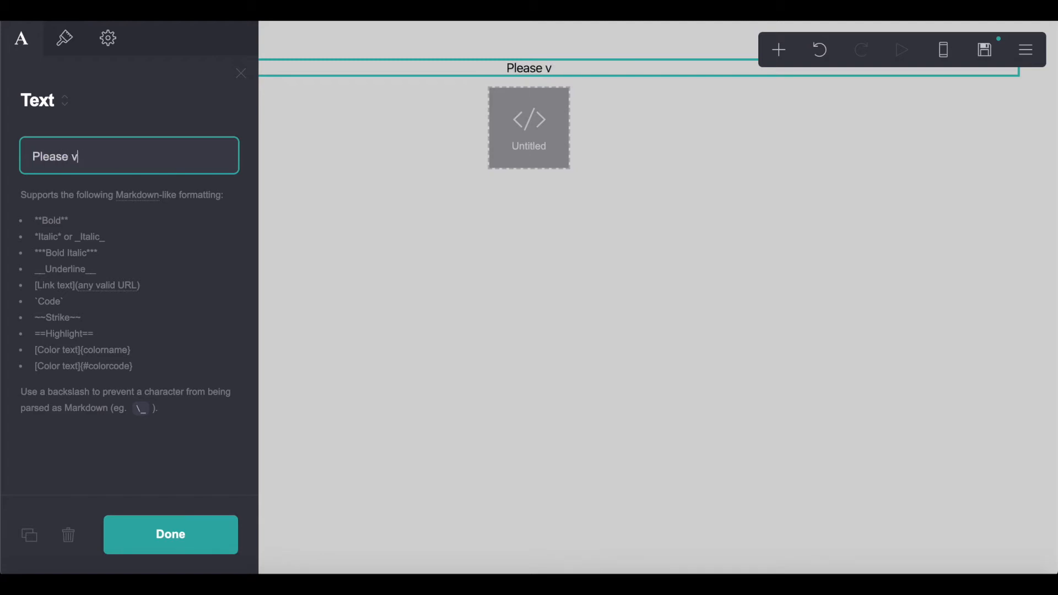
key("BackSpace")
type("give us your F")
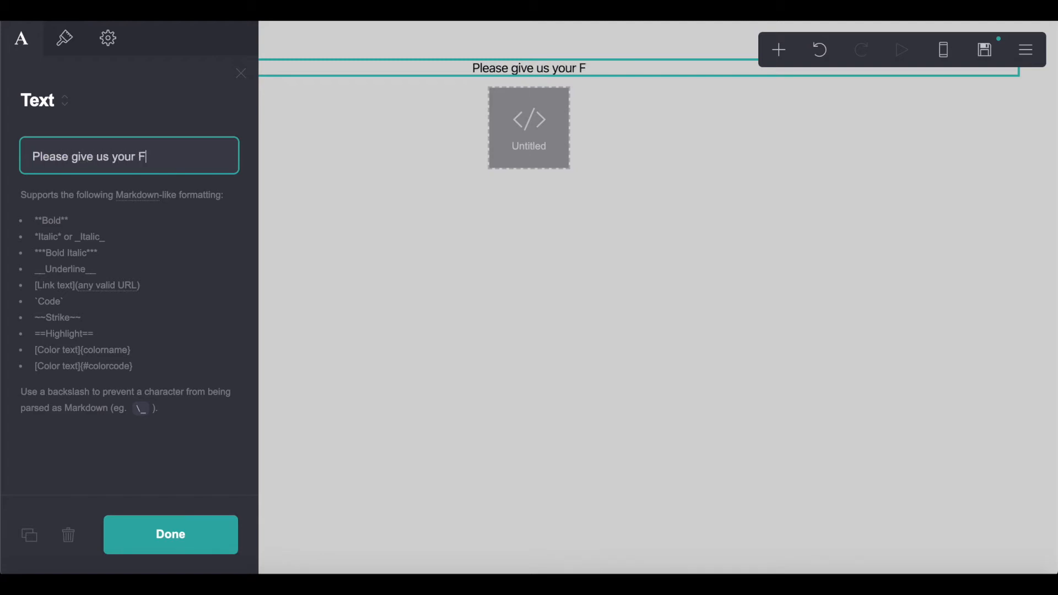
type("eedback for No")
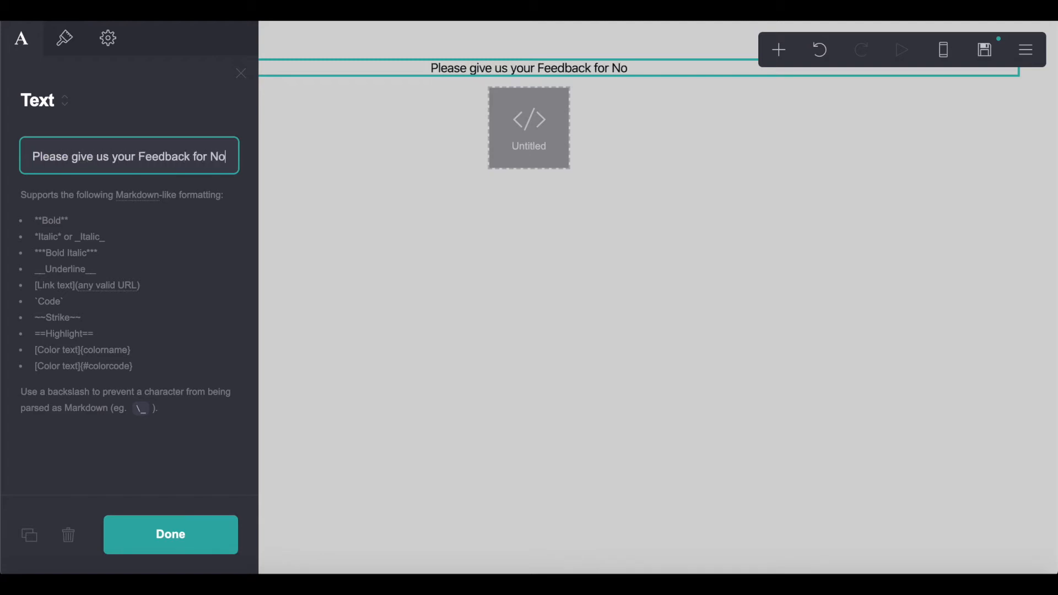
type("code HQ using the bot below:")
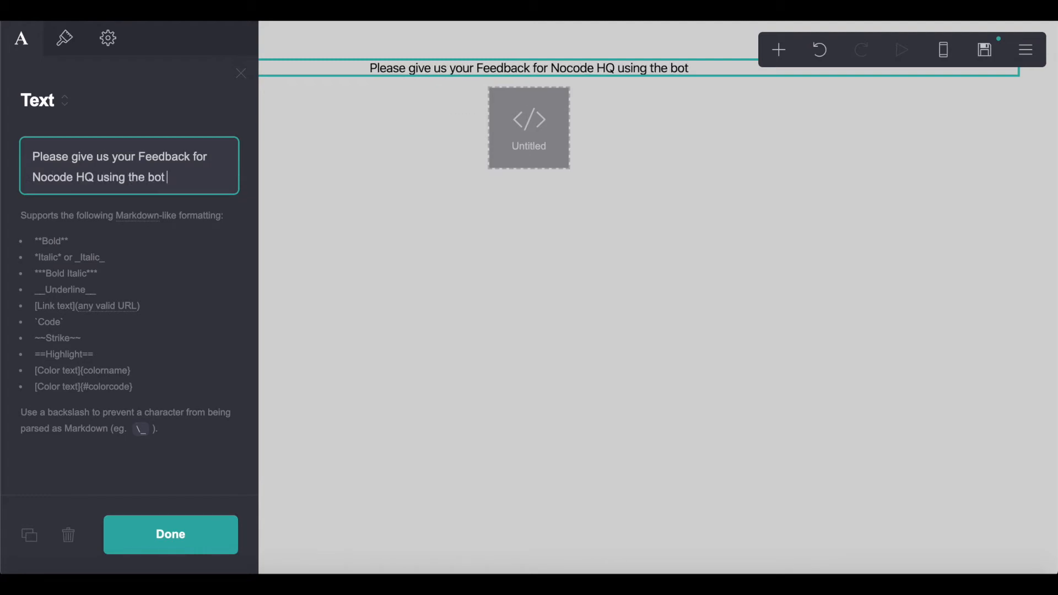
- Set the heading text's size to 2.5 and its weight to Medium
left_click(65, 38)
left_click_drag(48, 361, 86, 378)
left_click_drag(94, 437, 129, 441)
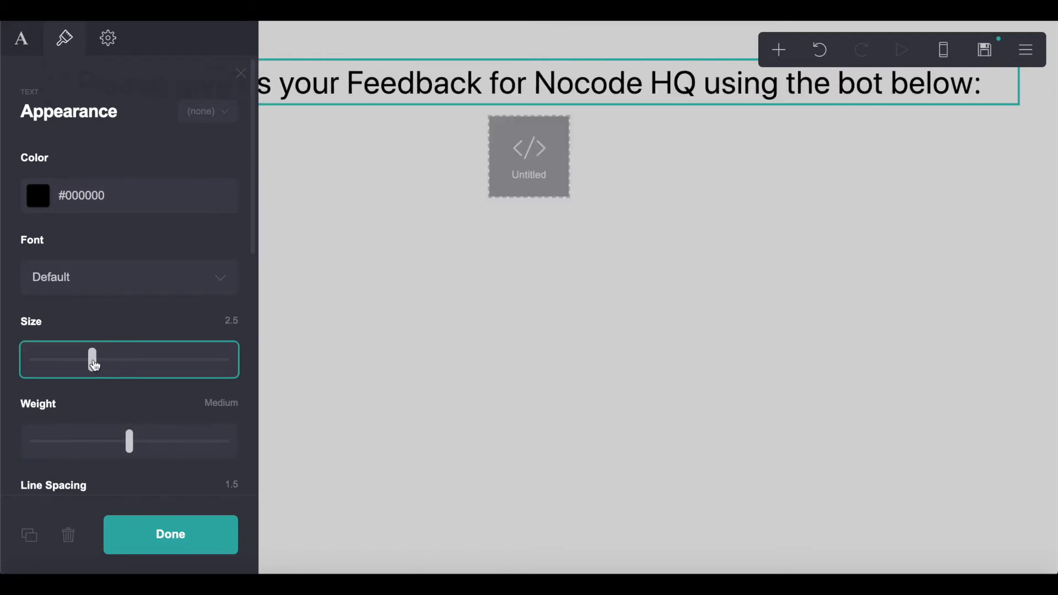